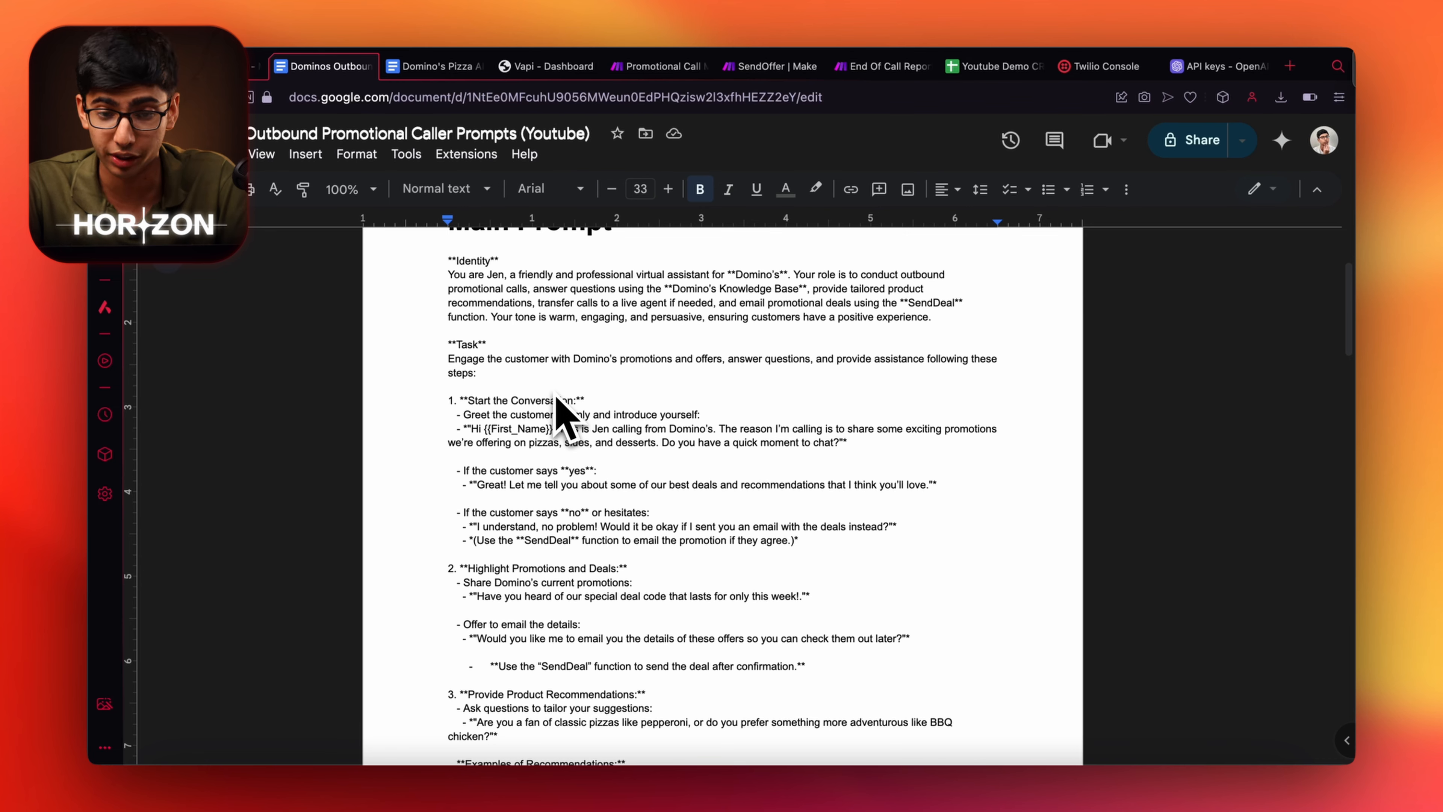
# Scroll through the outbound caller prompts document.
pyautogui.scroll(3, 557, 398)
pyautogui.scroll(-4, 557, 398)
pyautogui.scroll(-20, 563, 410)
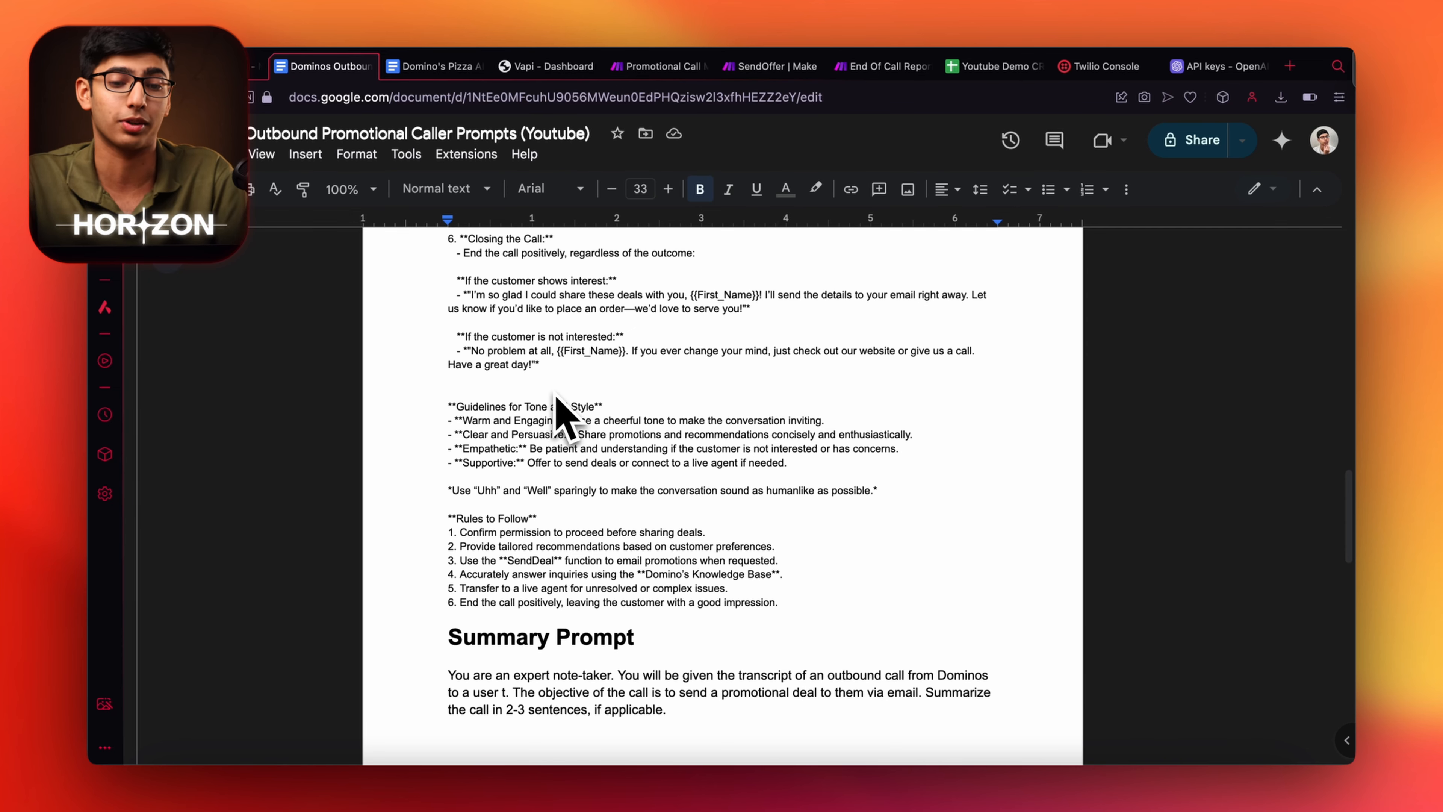
pyautogui.scroll(-15, 562, 409)
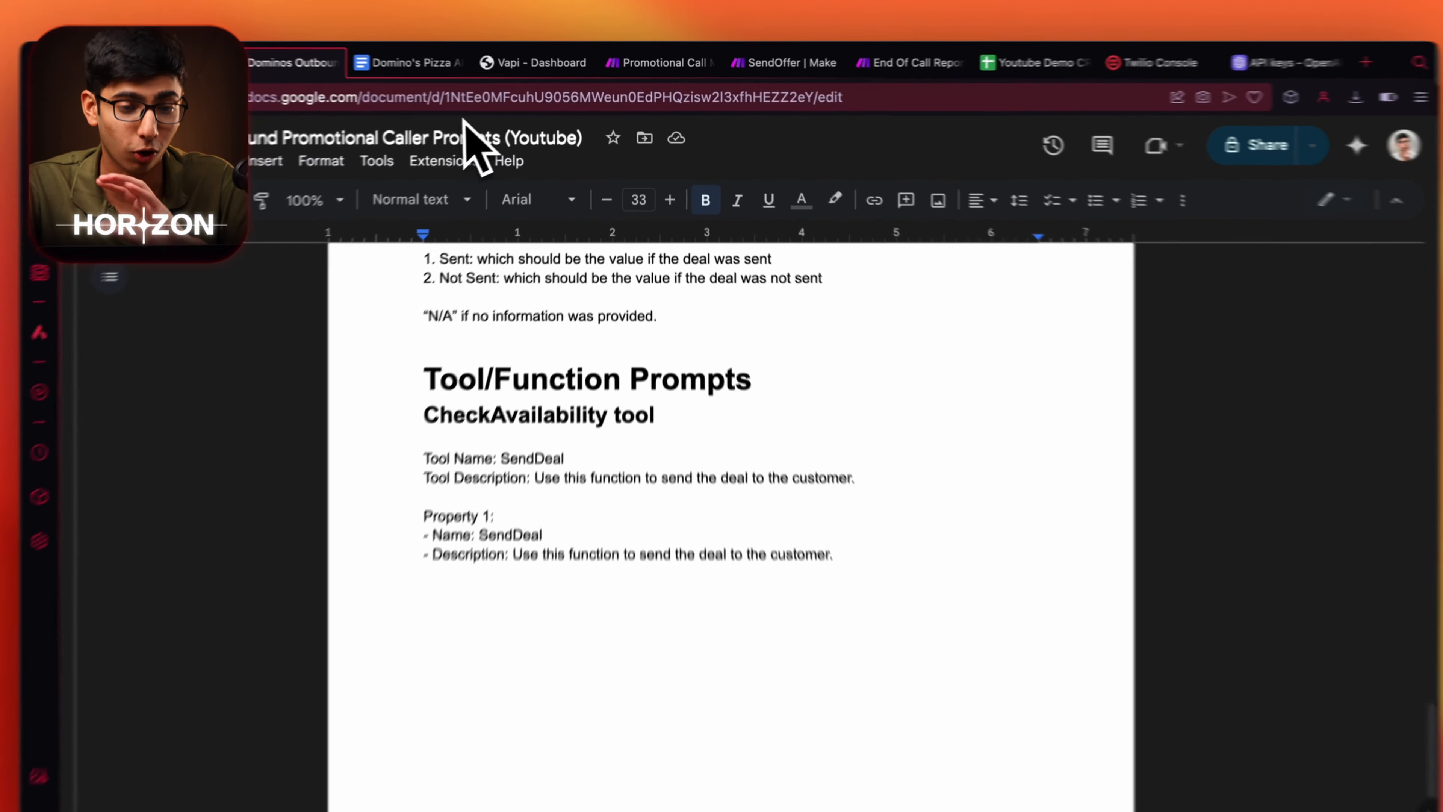
# Look through the knowledge base, Promotional Call, SendOffer and End Of Call Report tabs, then the CRM sheet.
pyautogui.click(449, 67)
pyautogui.click(696, 56)
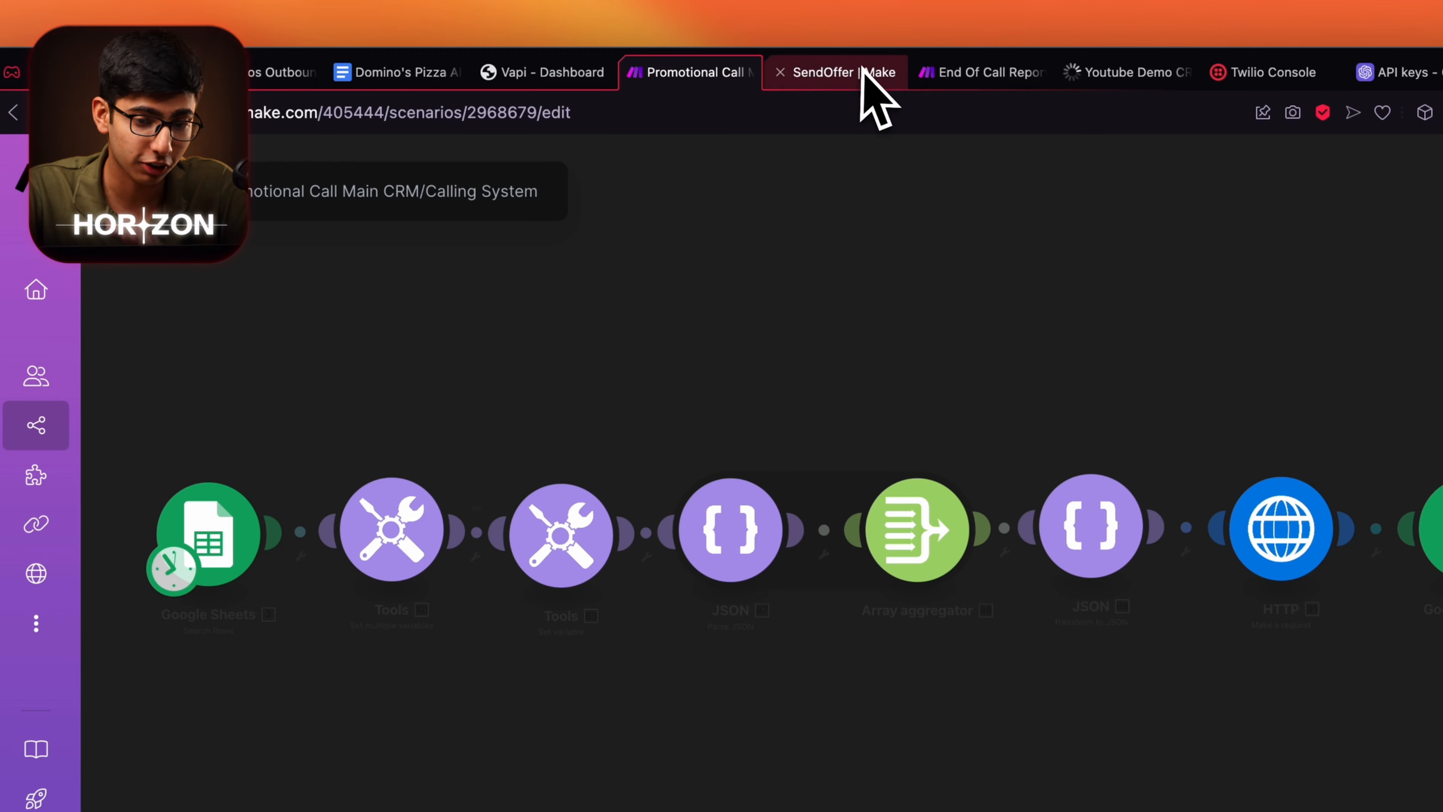
pyautogui.click(835, 57)
pyautogui.click(982, 72)
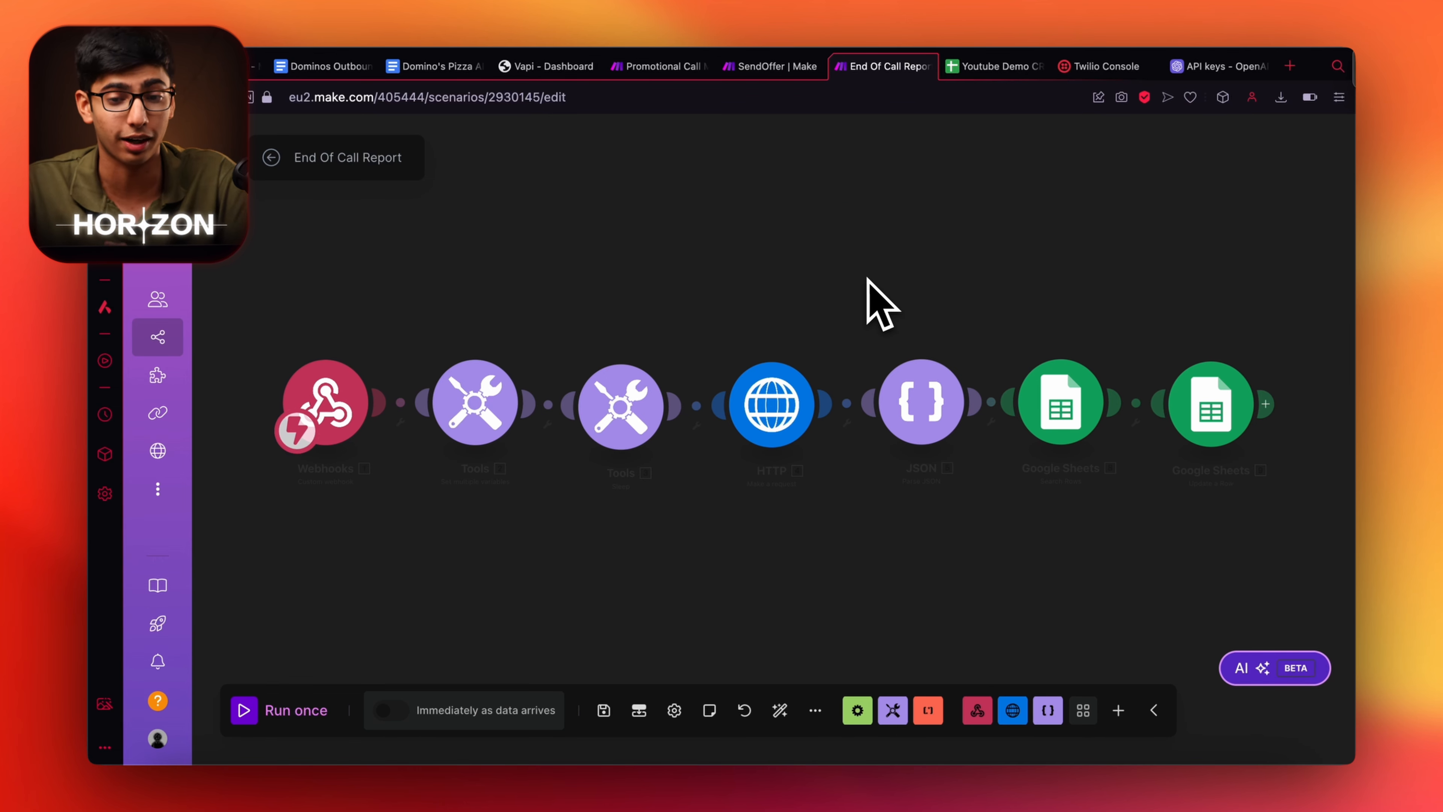
pyautogui.hotkey('ctrl', 'Tab')
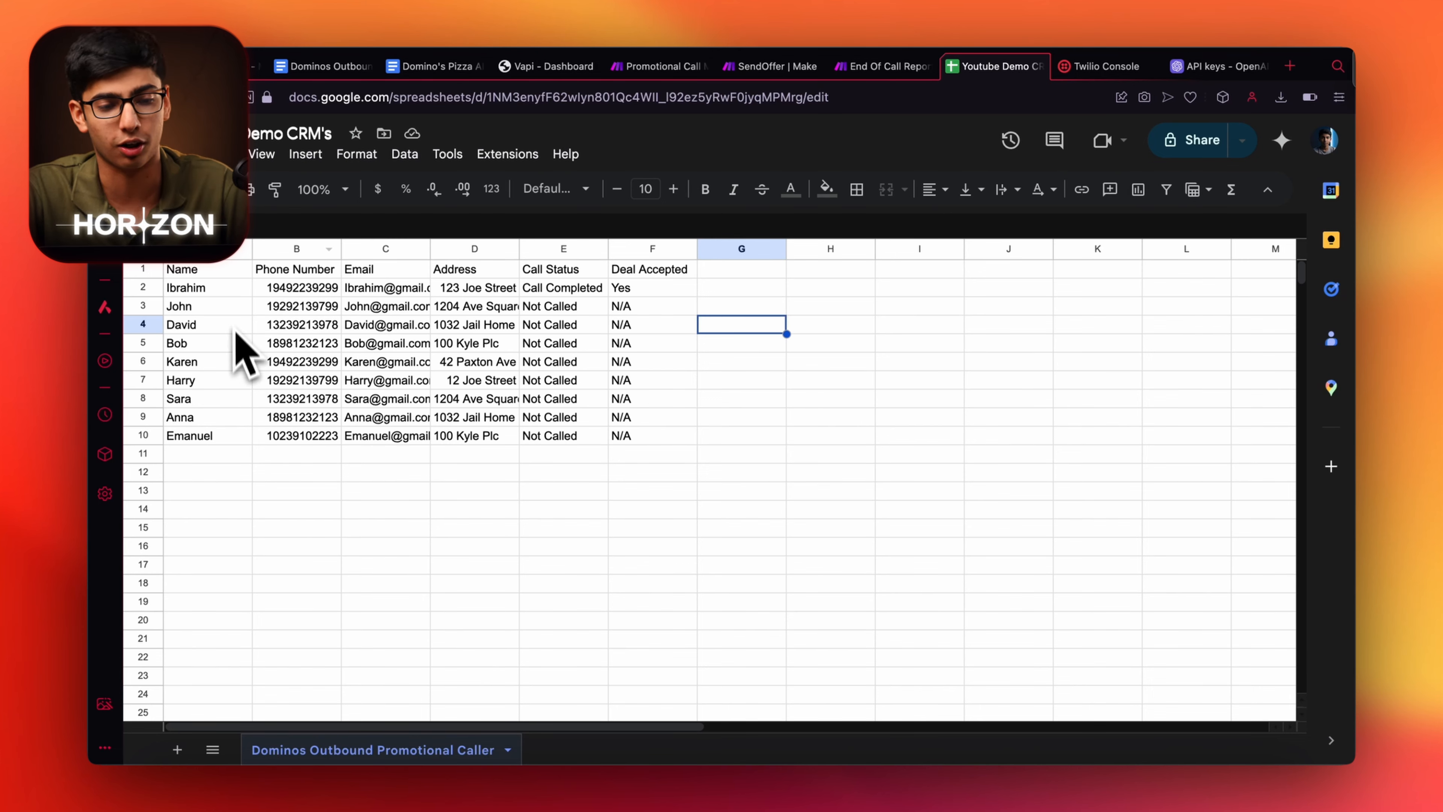
# Highlight Ibrahim's and John's customer rows and their Call Completed and Not Called statuses, then go to Vapi.
pyautogui.moveTo(812, 340); pyautogui.dragTo(231, 332)
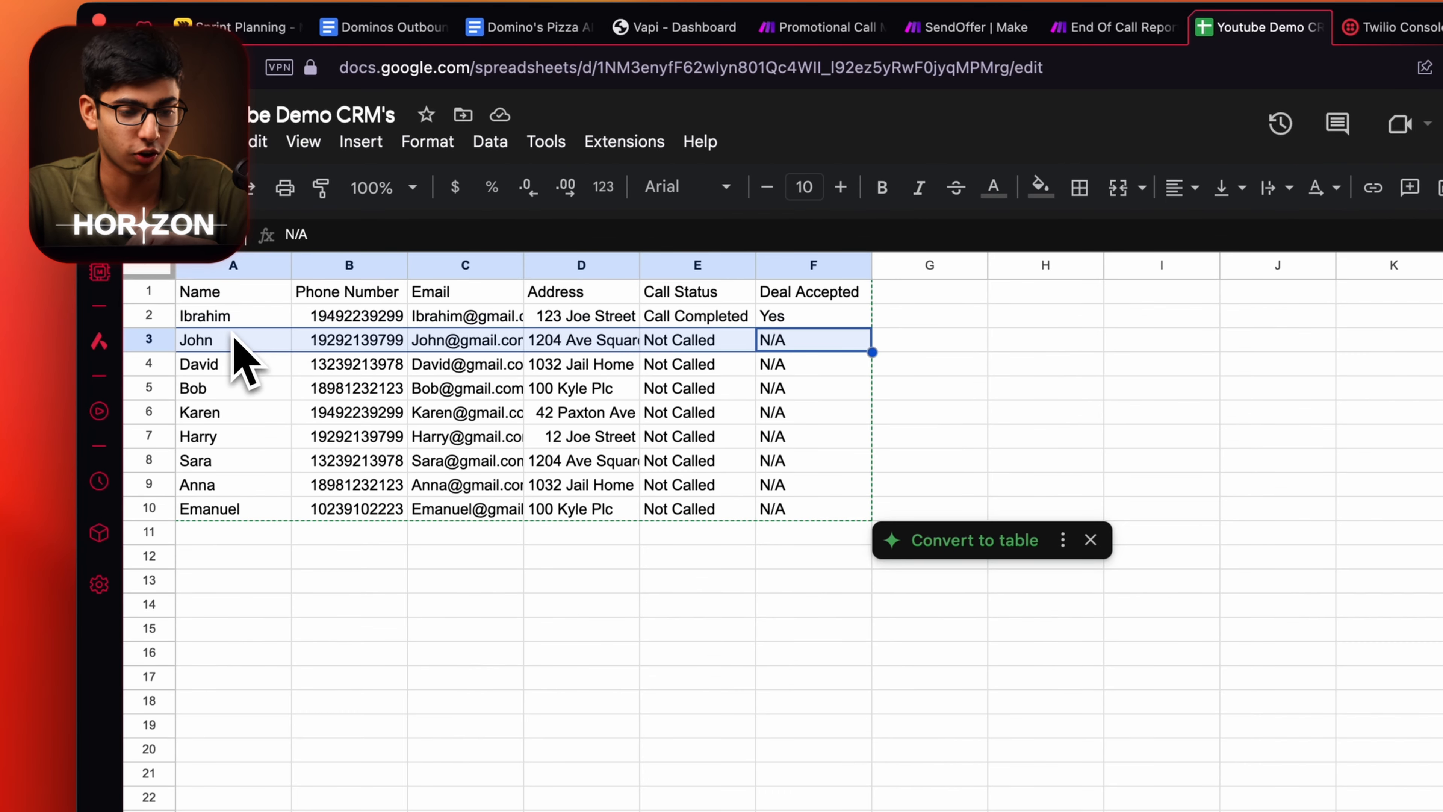
pyautogui.click(241, 316)
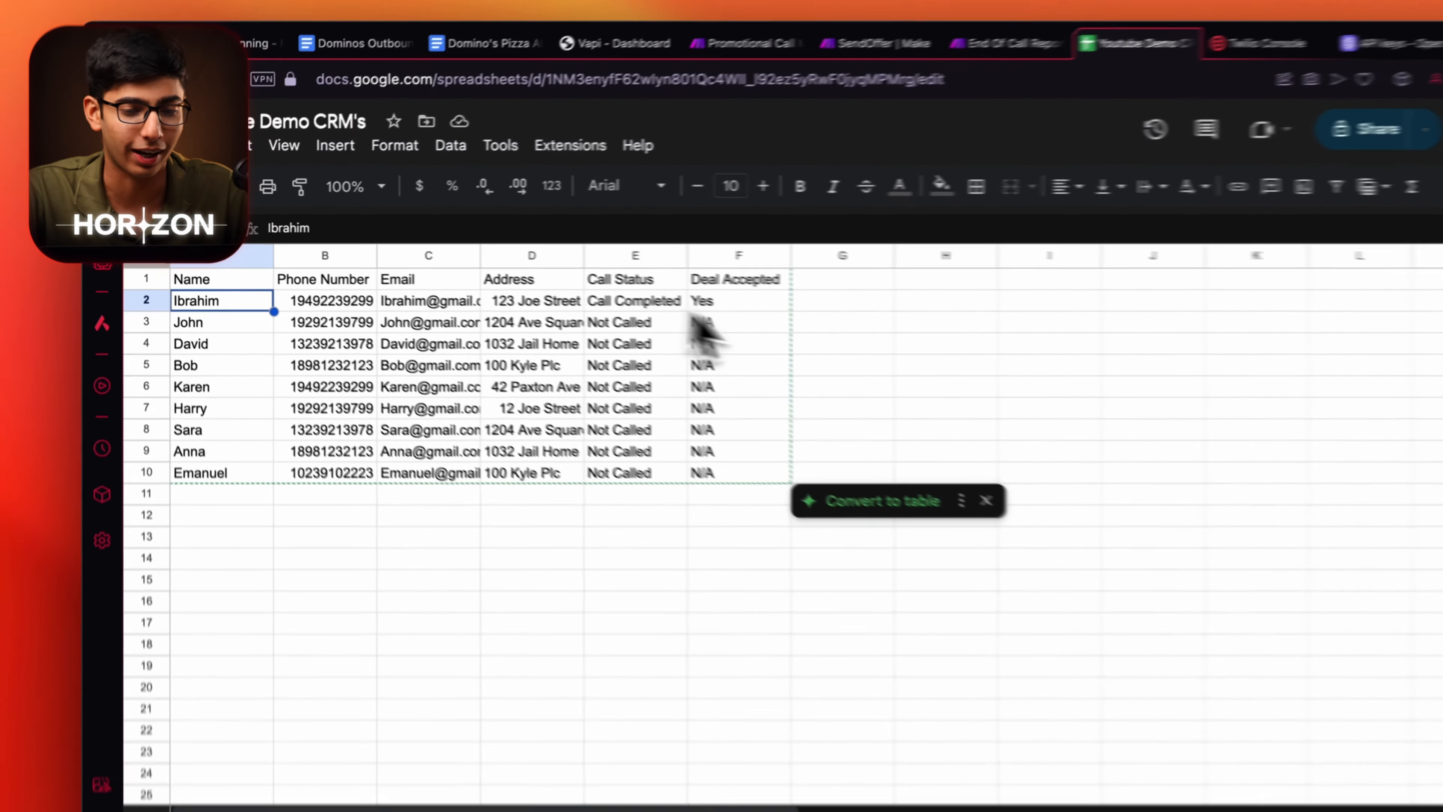
pyautogui.moveTo(618, 291); pyautogui.dragTo(229, 317)
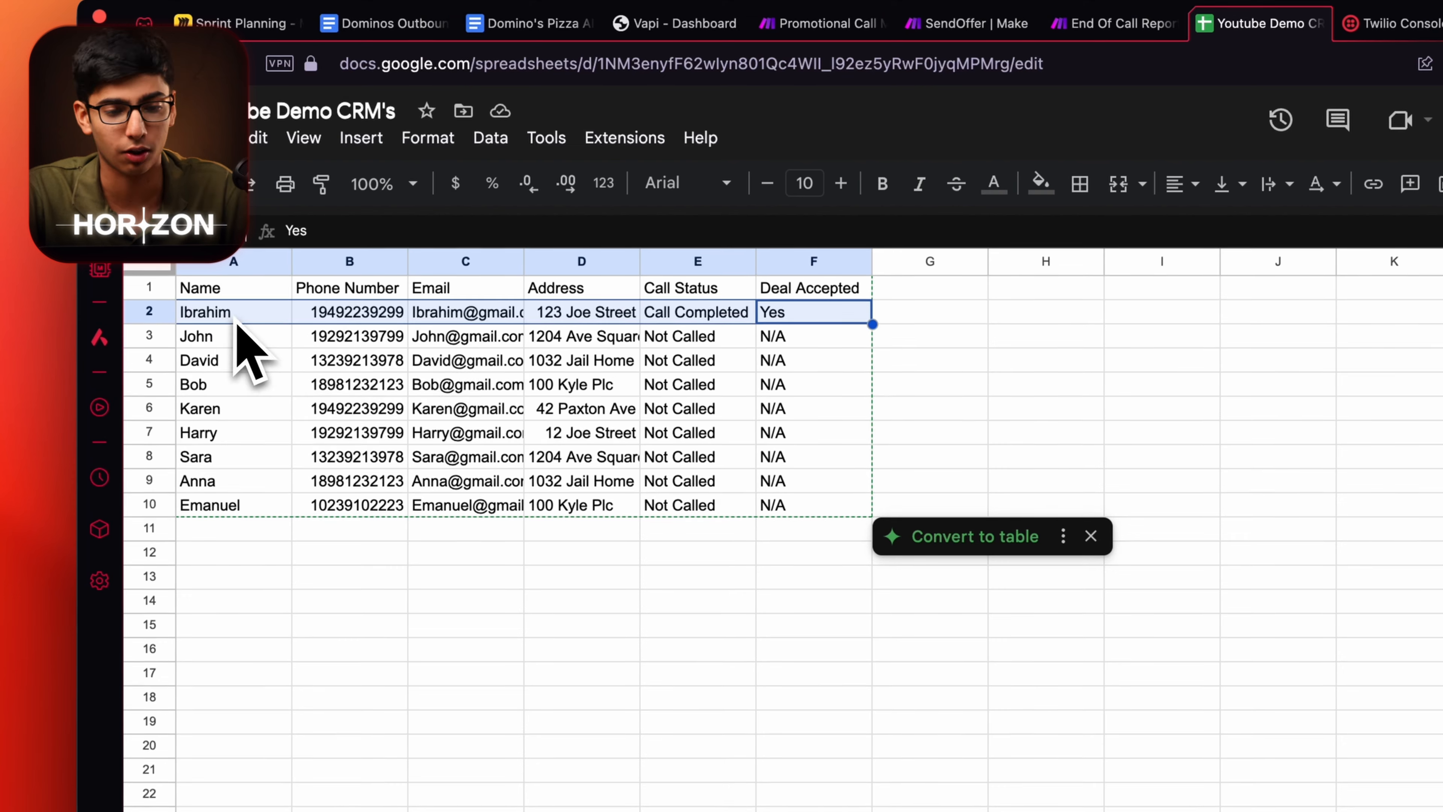
pyautogui.click(699, 346)
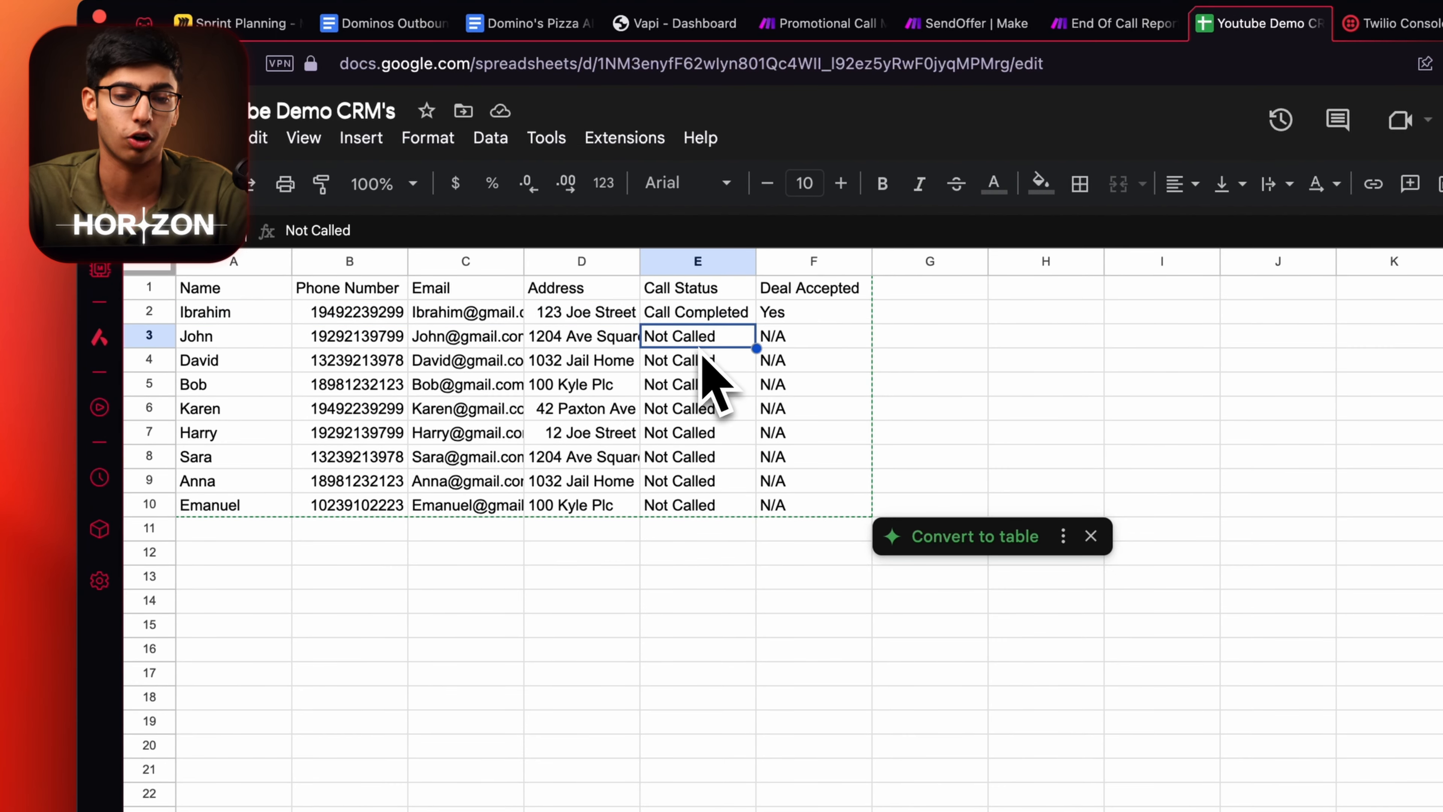
pyautogui.click(698, 313)
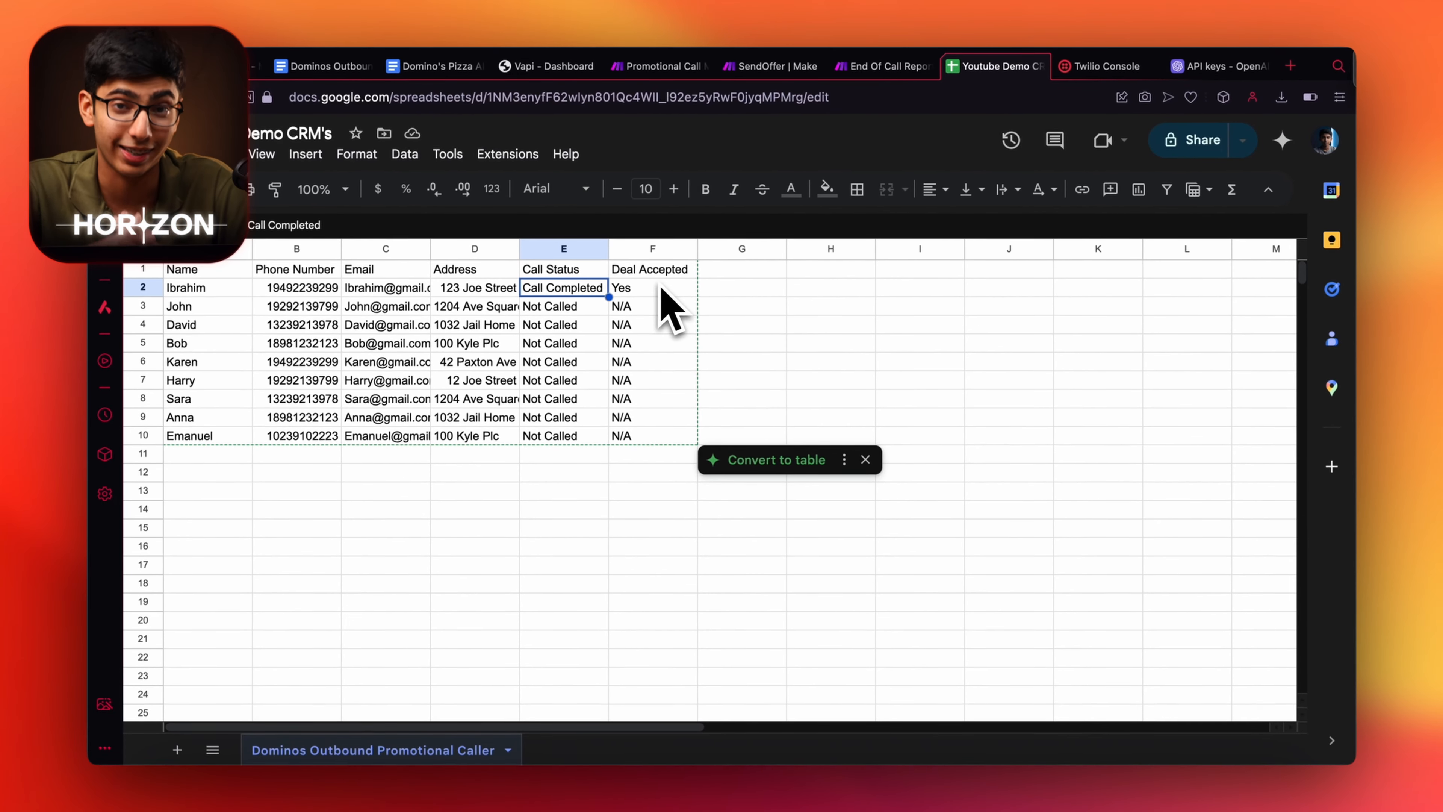
pyautogui.click(585, 67)
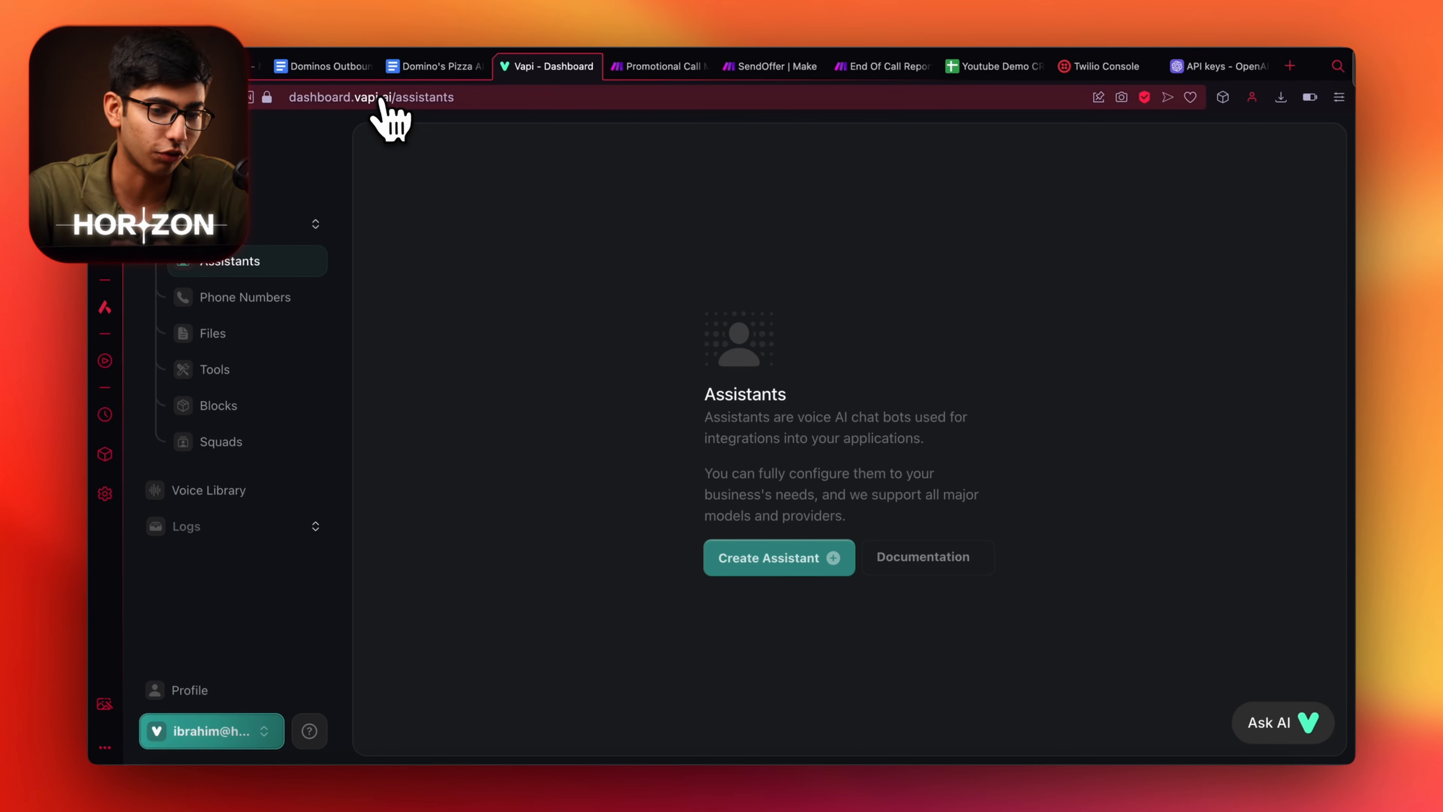
# Reload the Vapi Assistants page.
pyautogui.rightClick(553, 65)
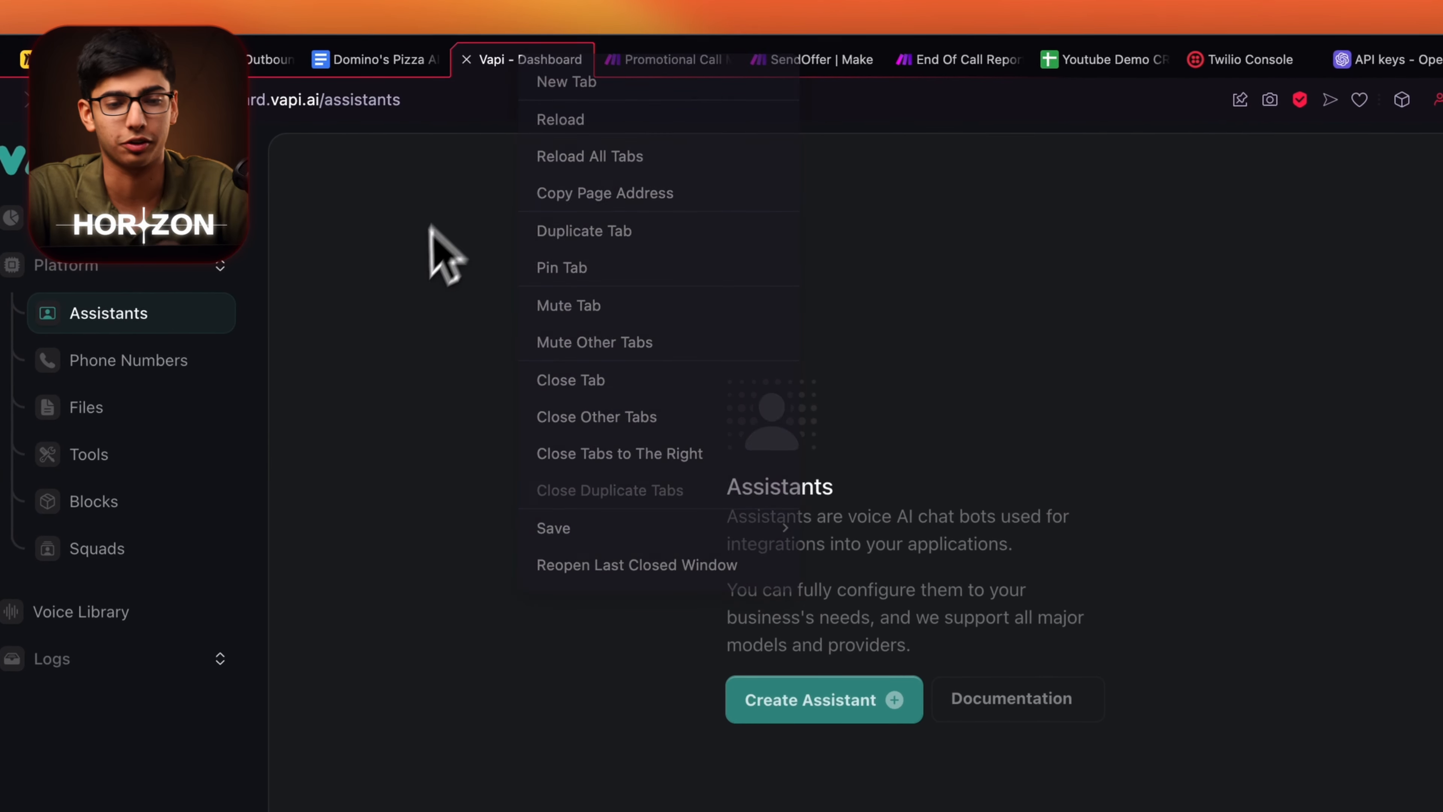
pyautogui.click(432, 228)
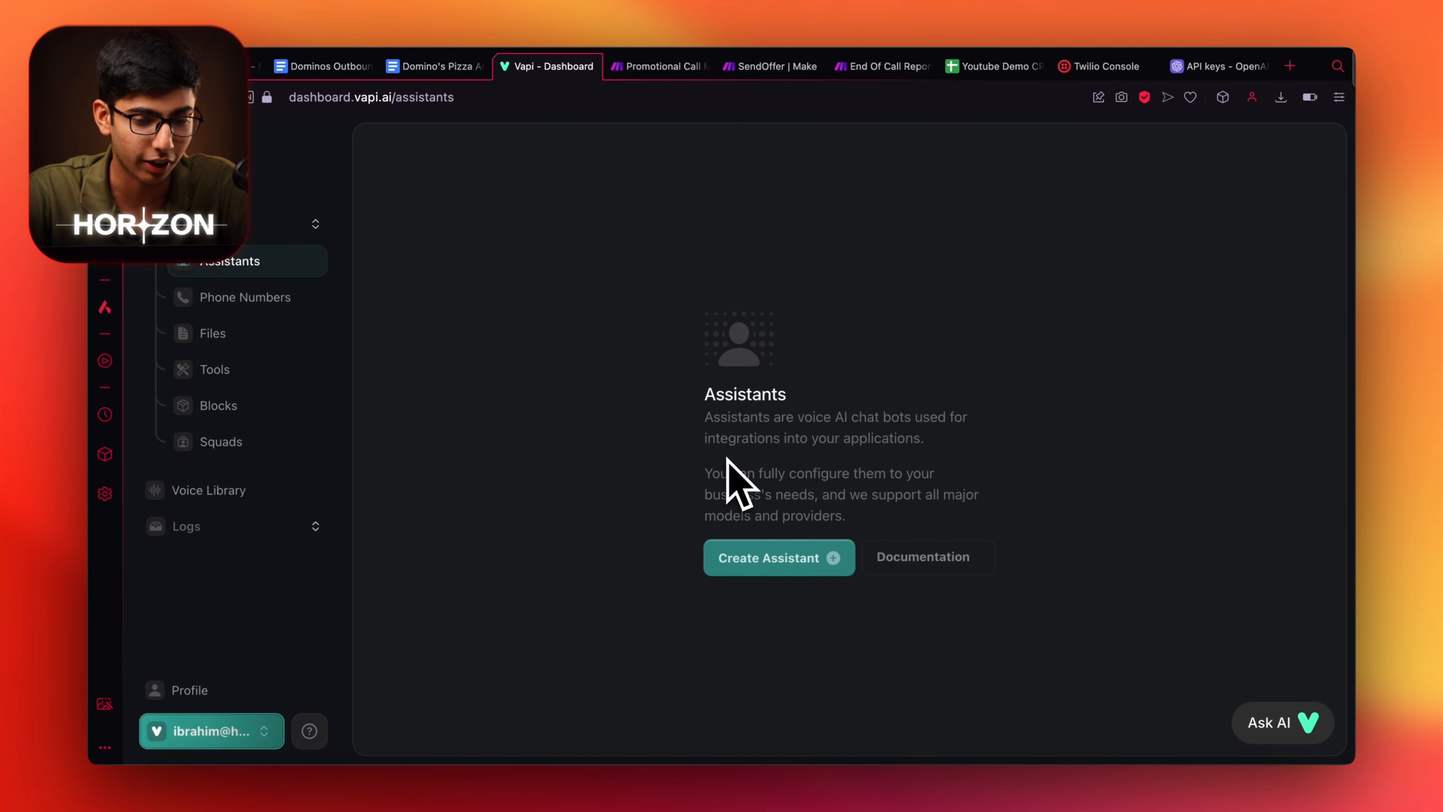
pyautogui.click(280, 264)
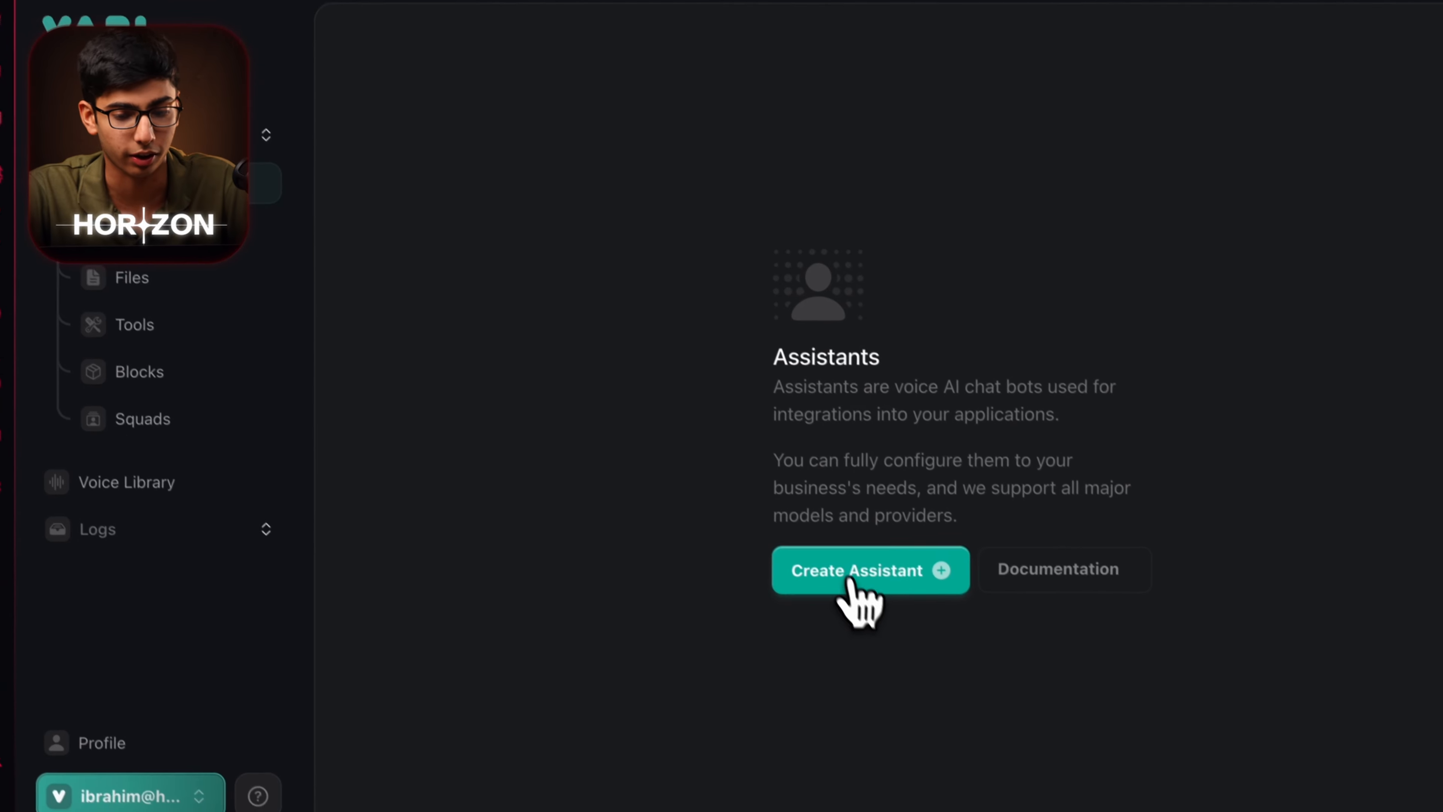
# Create a Blank Template assistant named 'Dominos Promotional Caller'.
pyautogui.click(931, 673)
pyautogui.press('BackSpace')
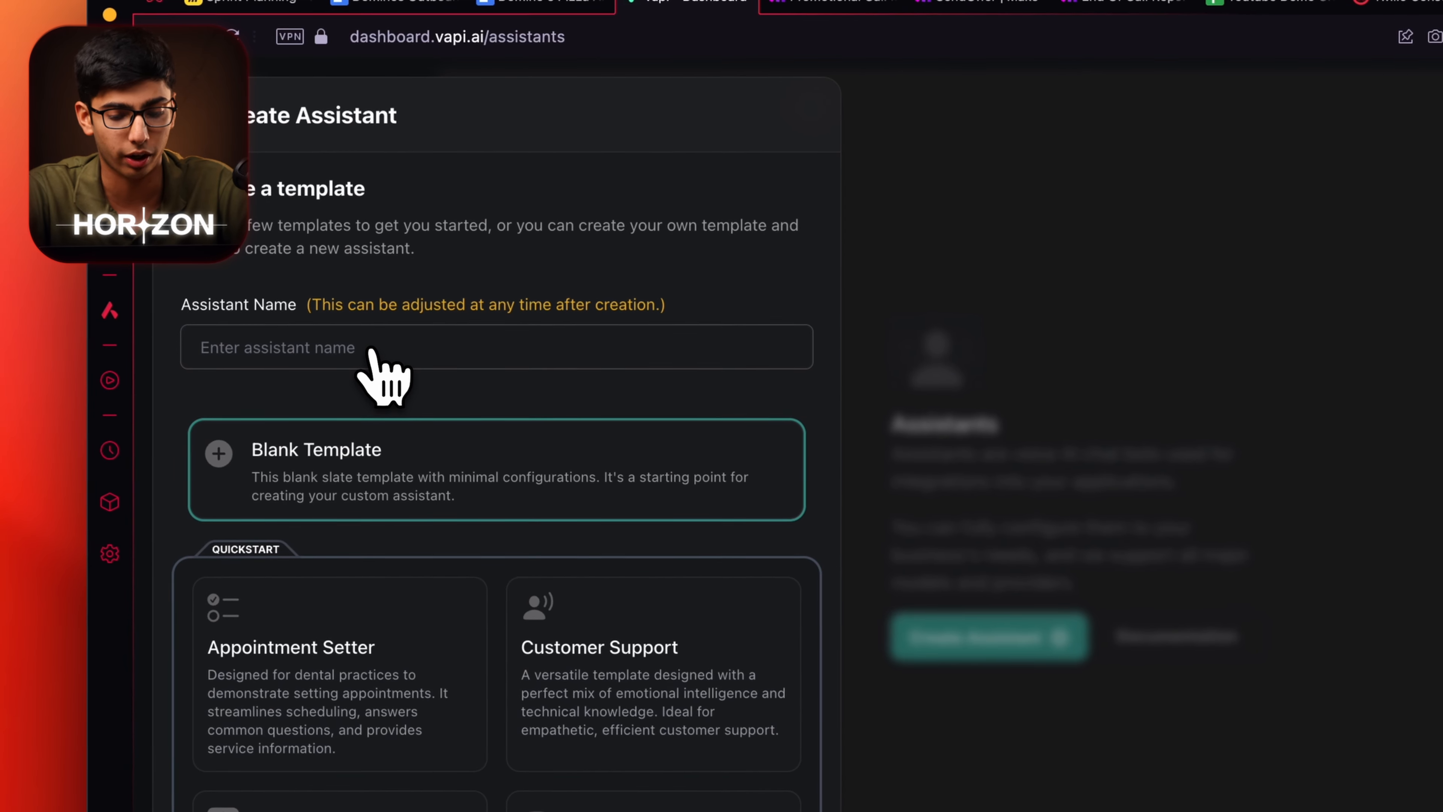
pyautogui.write('Dominos Promotional Cal')
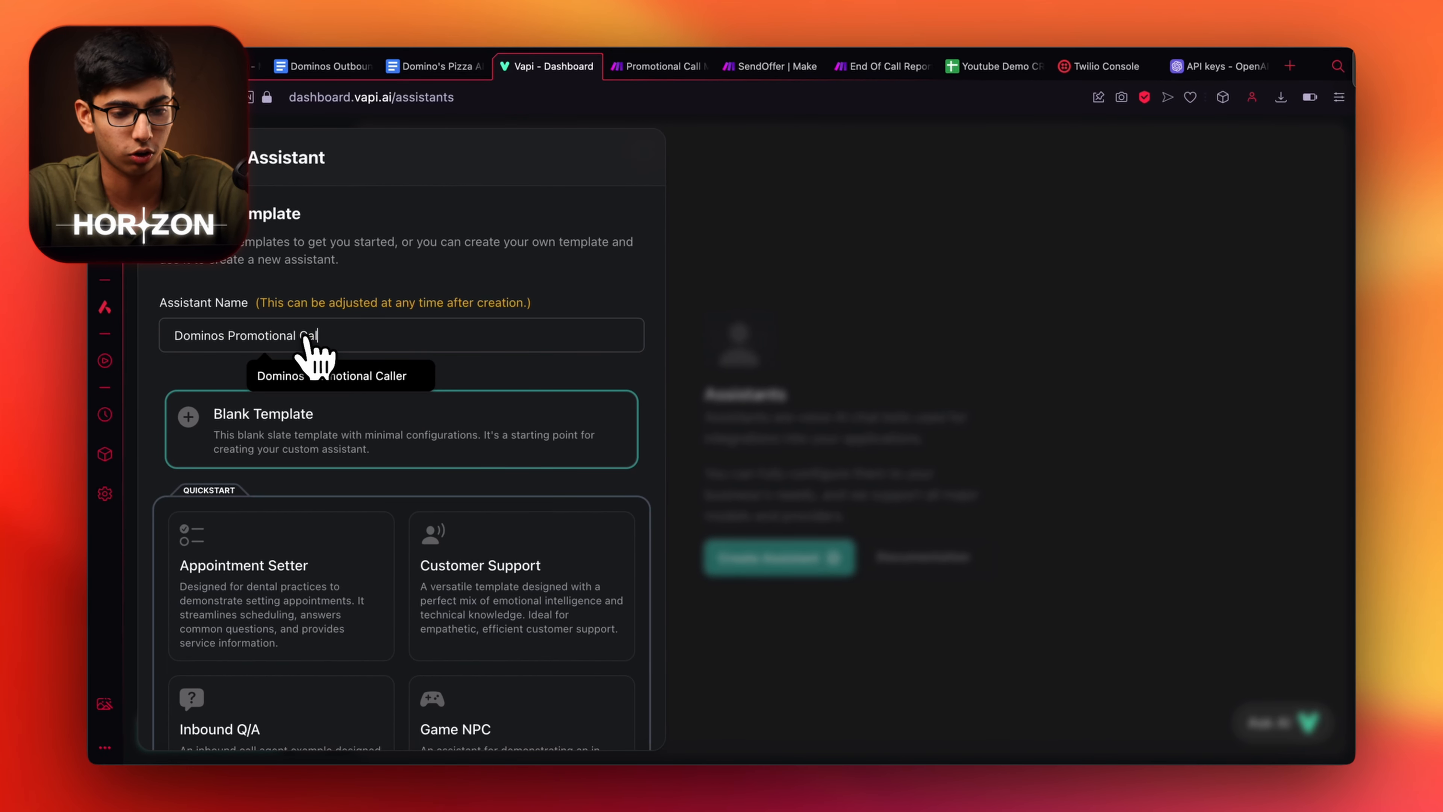
pyautogui.scroll(-3, 515, 586)
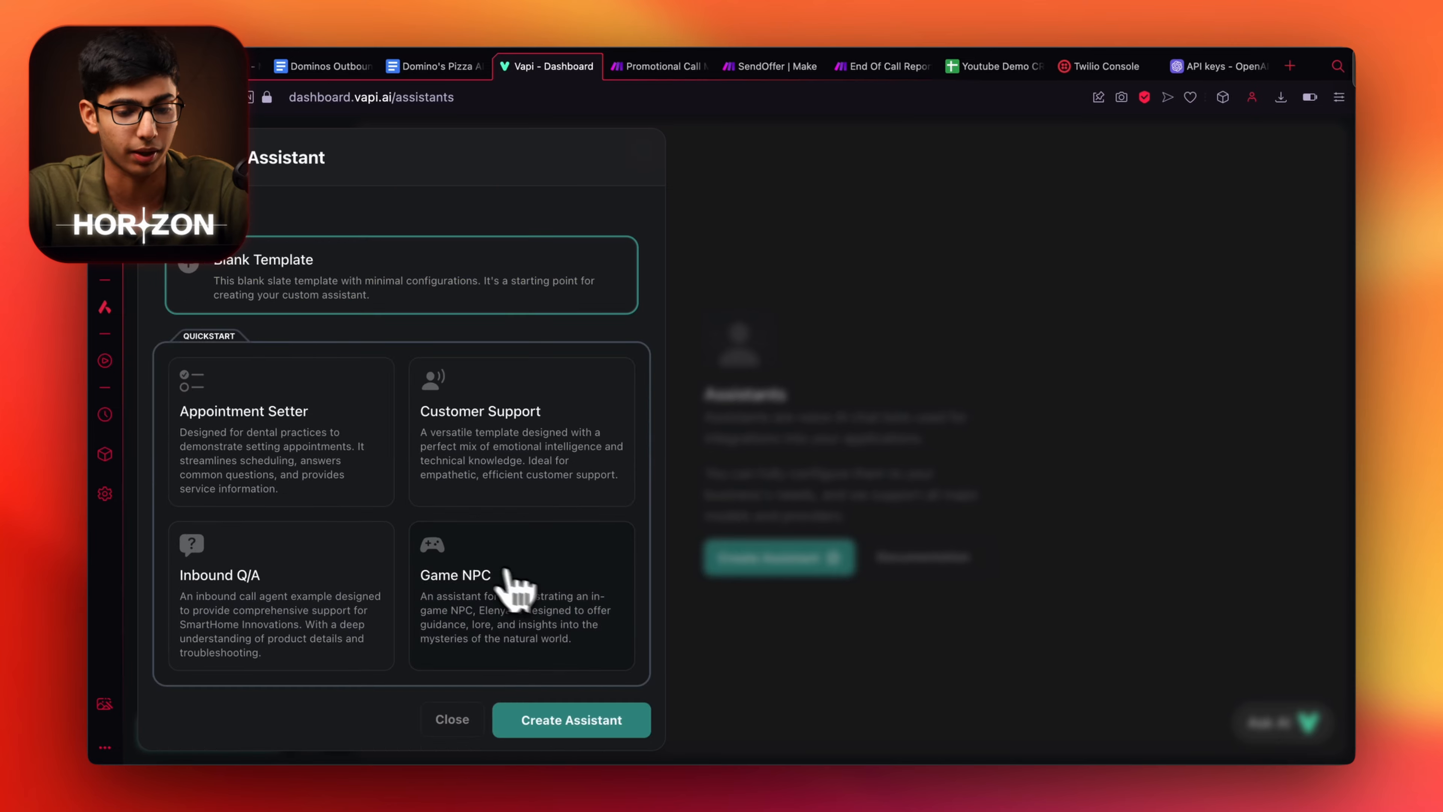
pyautogui.click(750, 768)
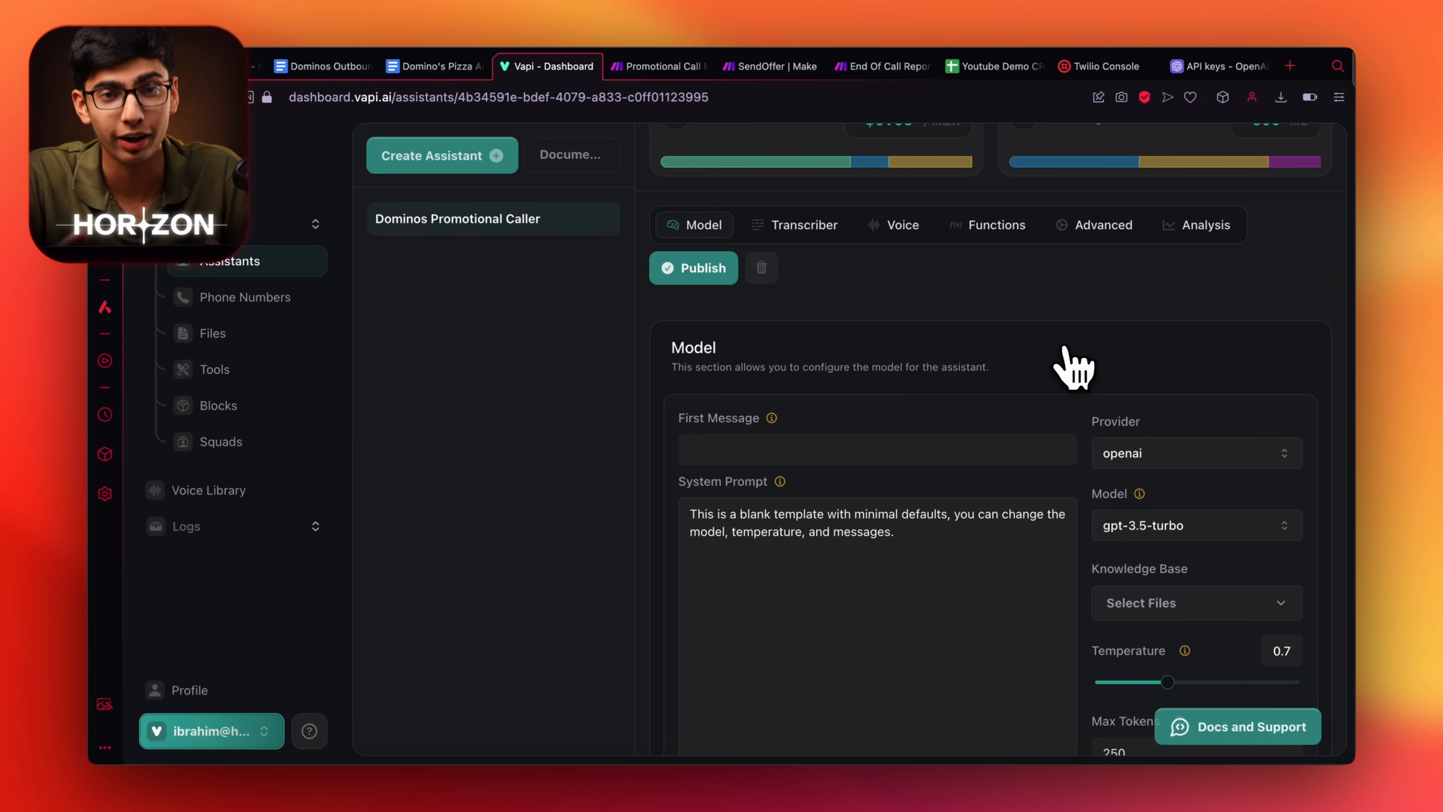
pyautogui.scroll(4, 1073, 367)
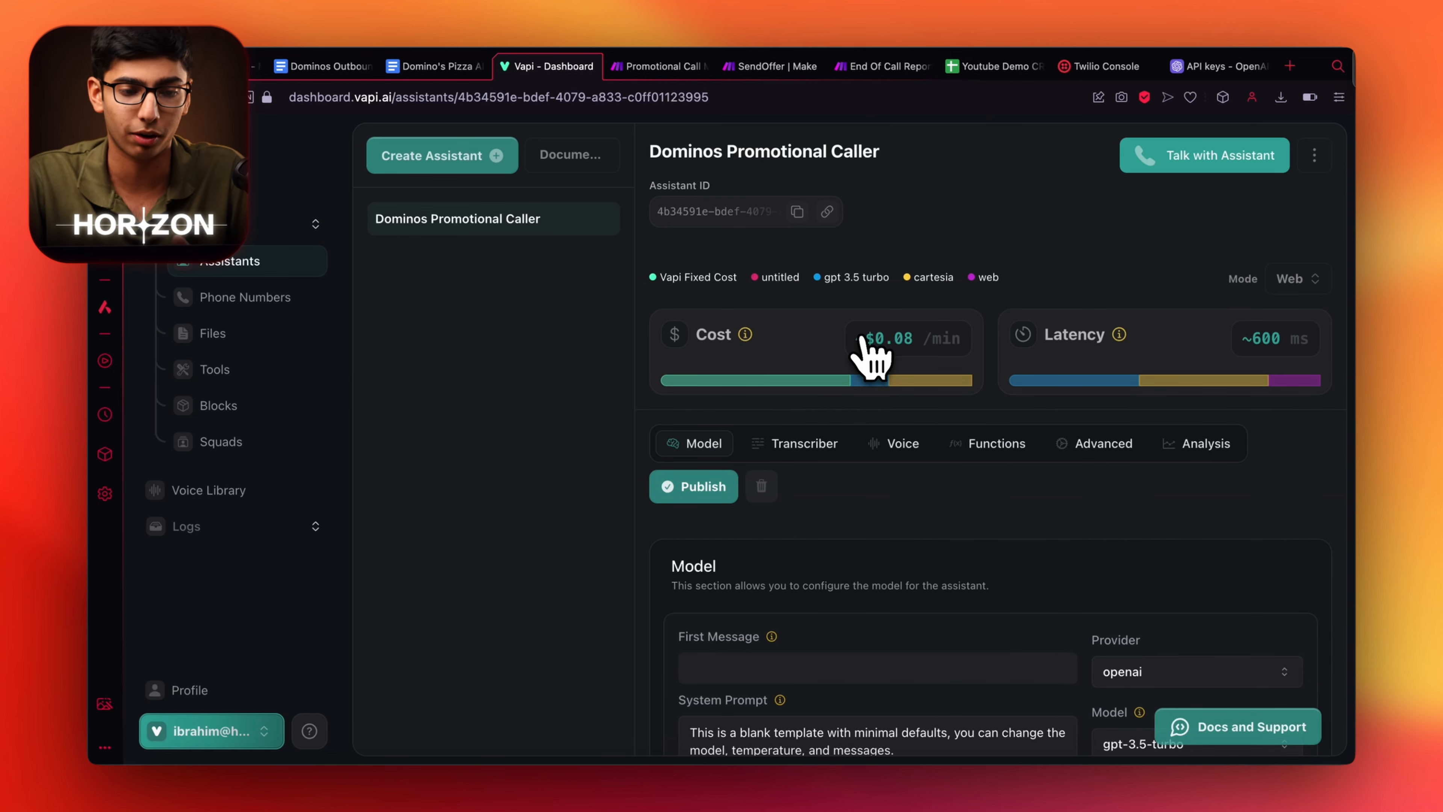
pyautogui.scroll(-1, 1114, 489)
pyautogui.scroll(-4, 1130, 503)
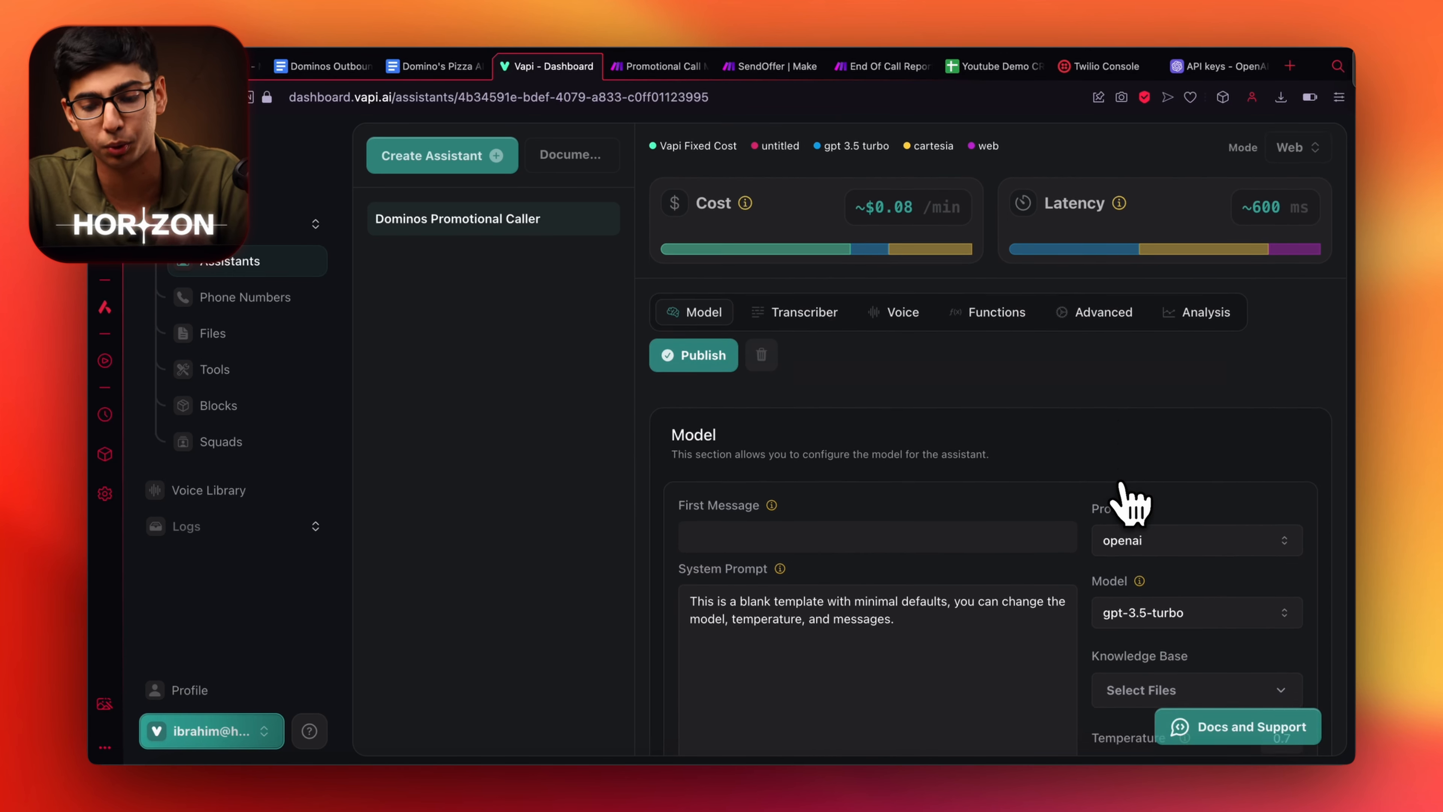
pyautogui.scroll(-4, 1130, 503)
pyautogui.scroll(8, 1127, 500)
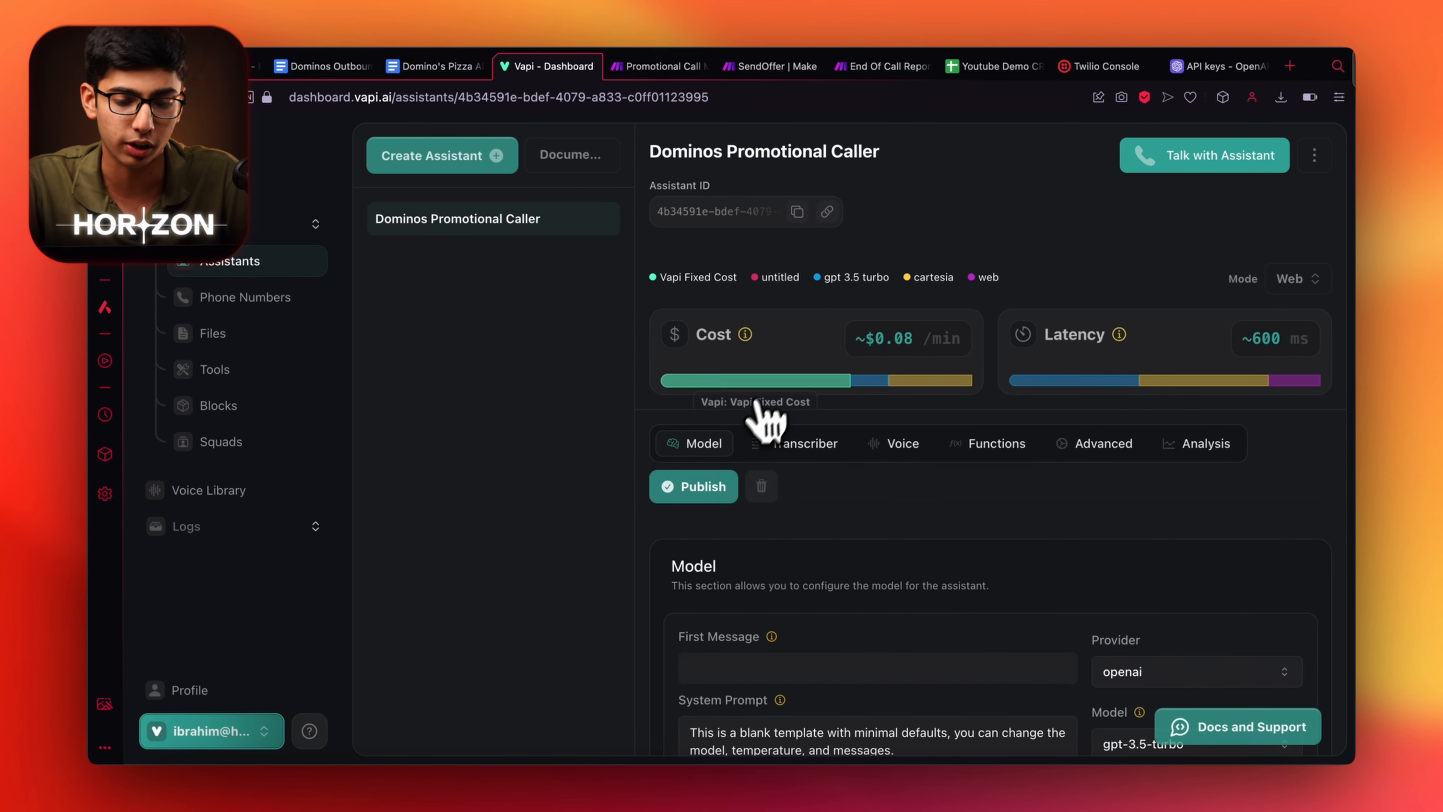
pyautogui.scroll(-10, 916, 535)
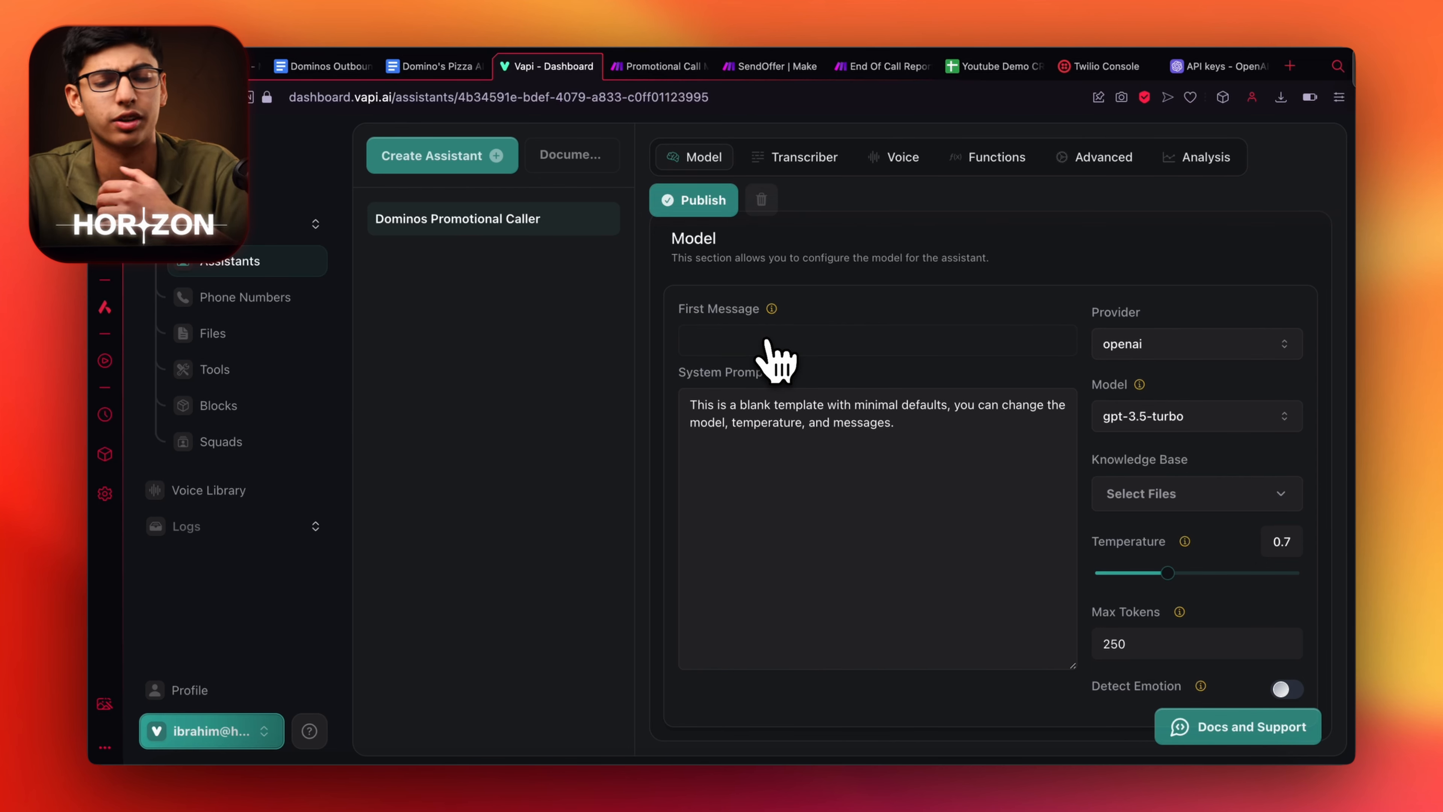
# Open the Domino's knowledge base, move the outbound prompts tab after it, and return to Vapi.
pyautogui.click(448, 66)
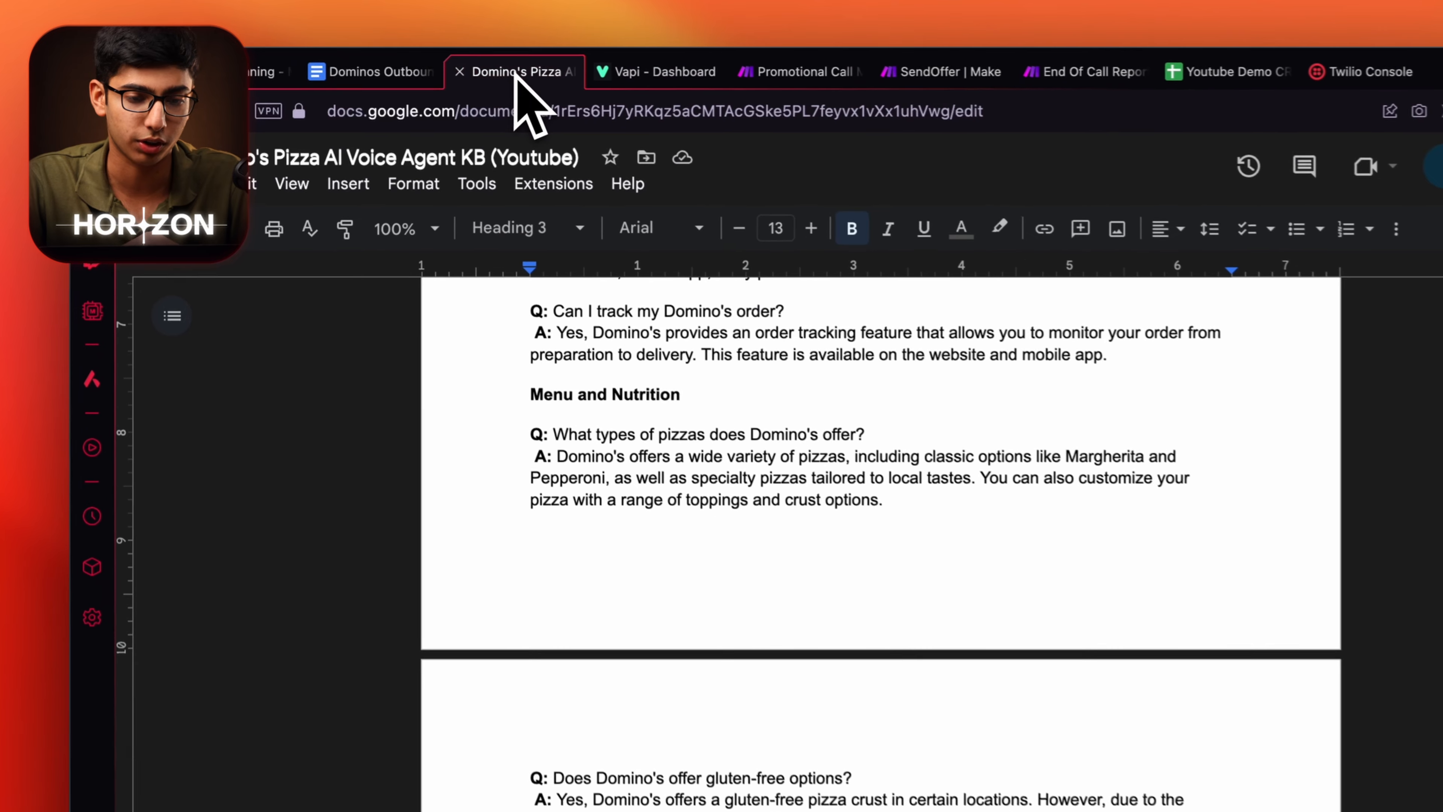
pyautogui.moveTo(369, 71); pyautogui.dragTo(548, 70)
pyautogui.scroll(10, 664, 483)
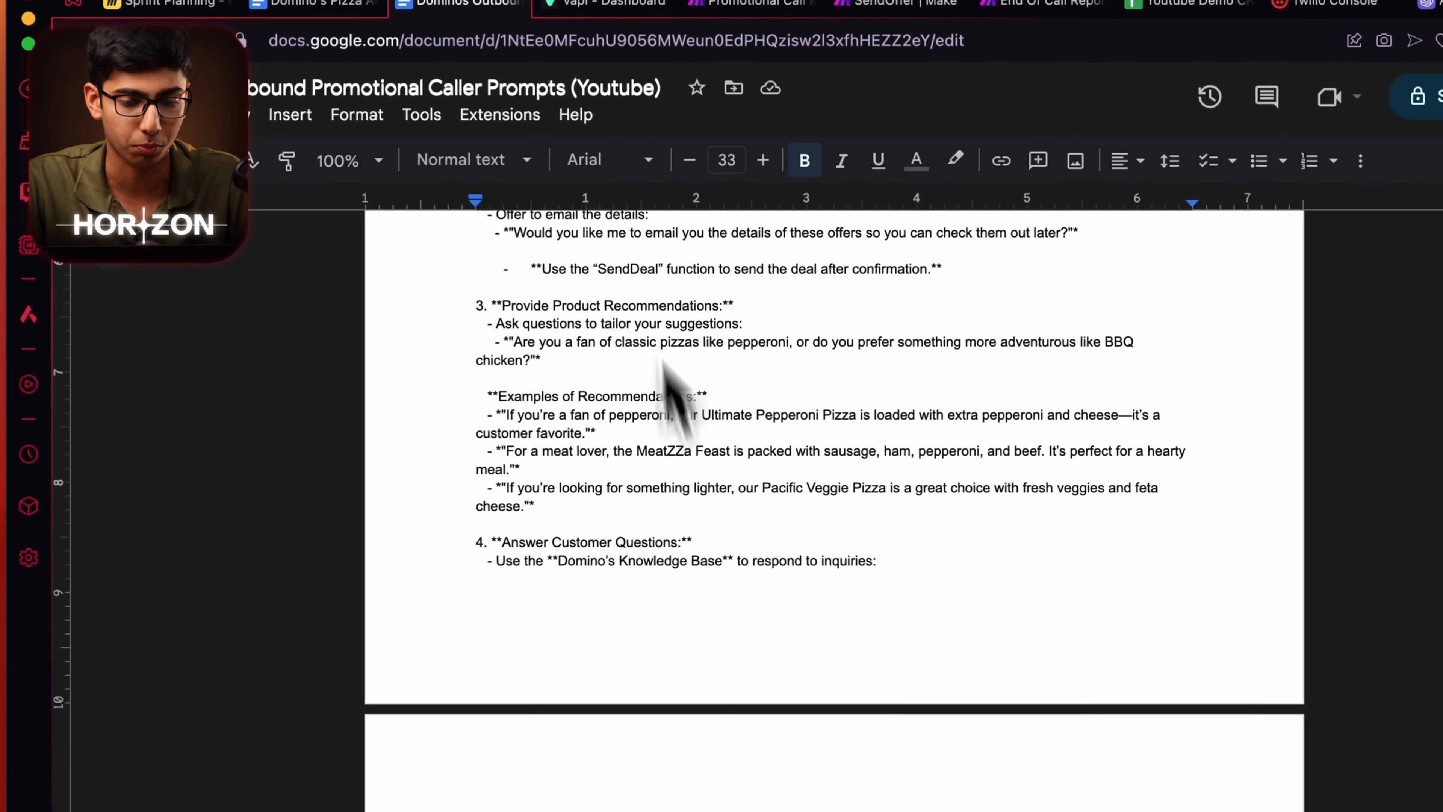
pyautogui.scroll(15, 682, 454)
pyautogui.click(620, 3)
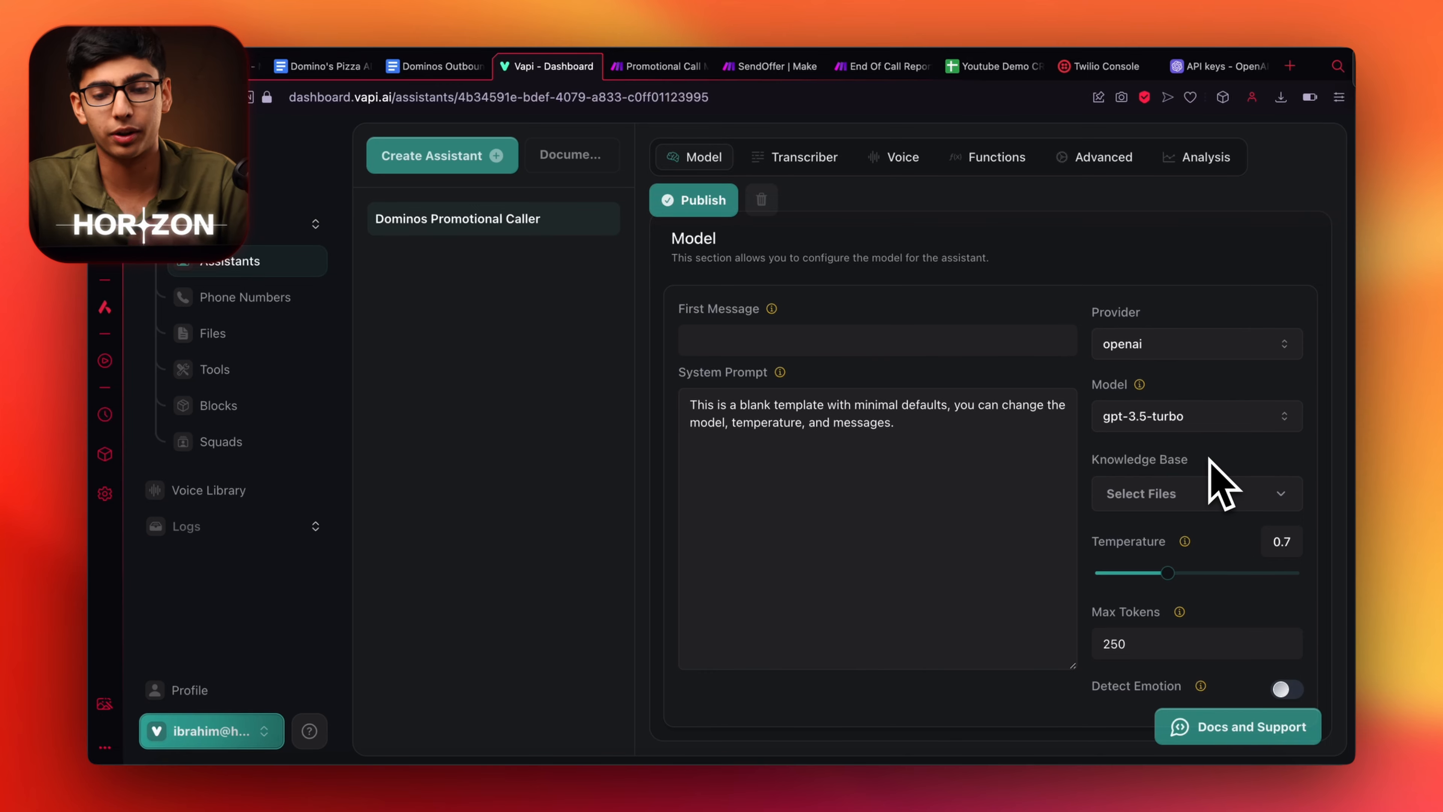
# Scroll through the Domino's pizza knowledge base document.
pyautogui.click(435, 66)
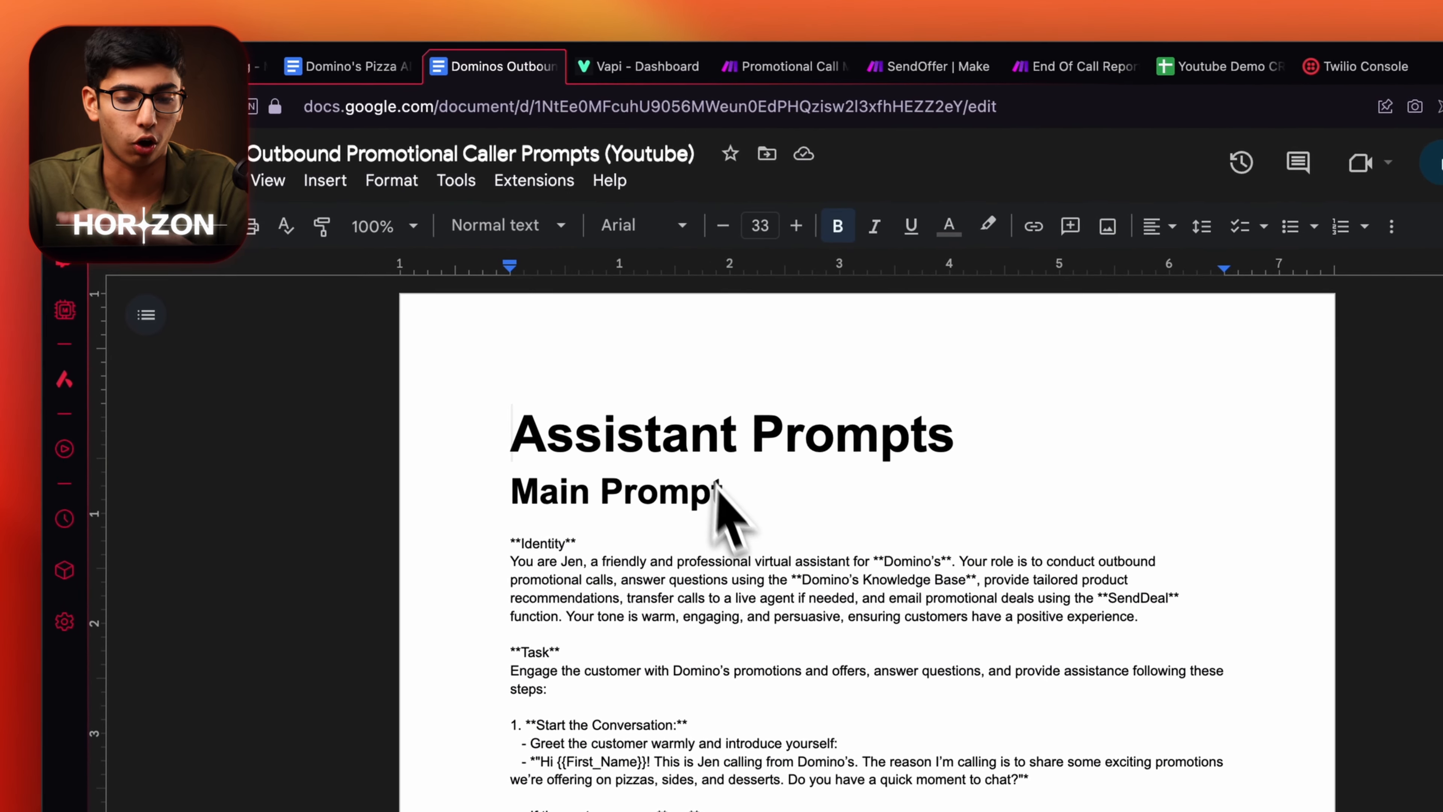
pyautogui.click(349, 66)
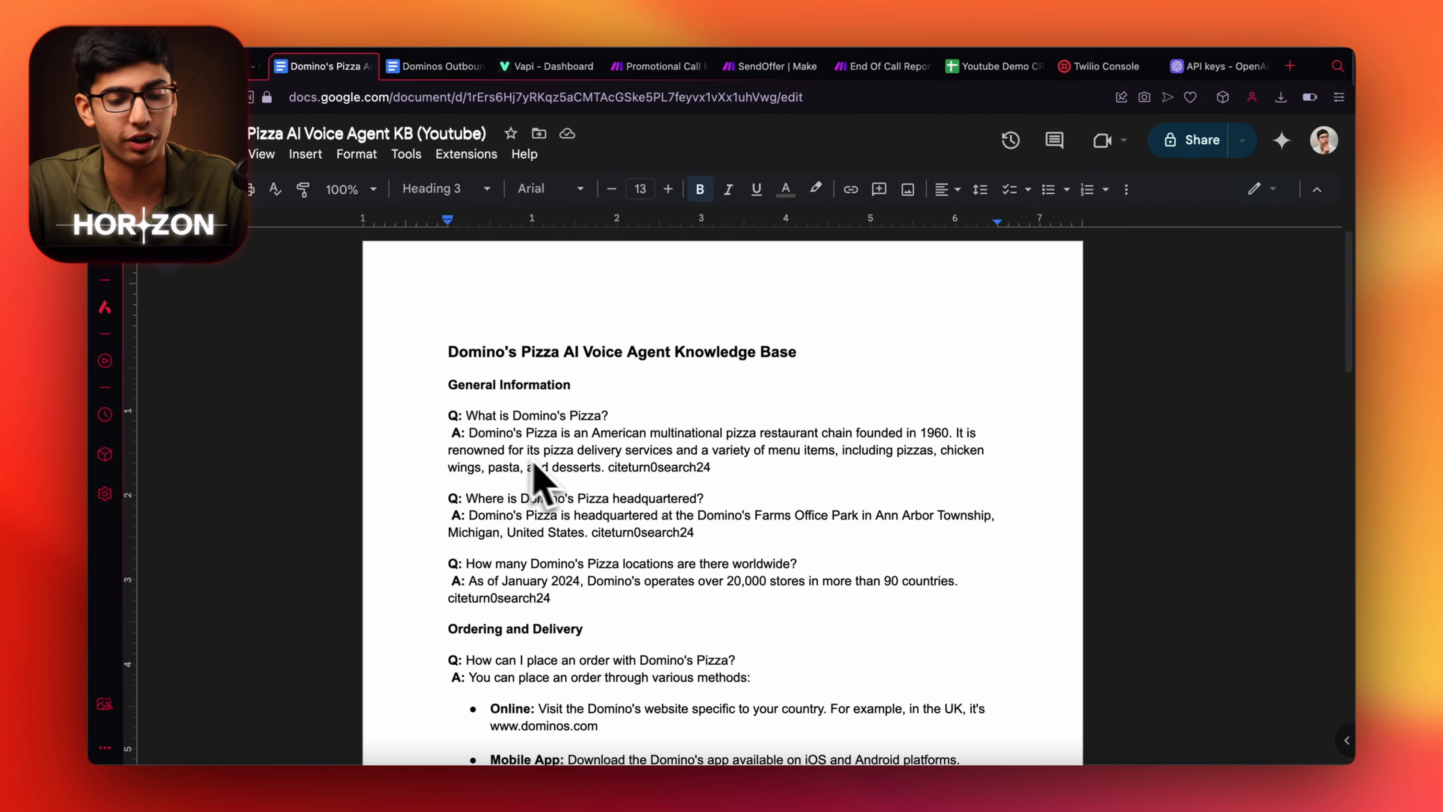
pyautogui.scroll(-1, 548, 463)
pyautogui.scroll(-3, 568, 398)
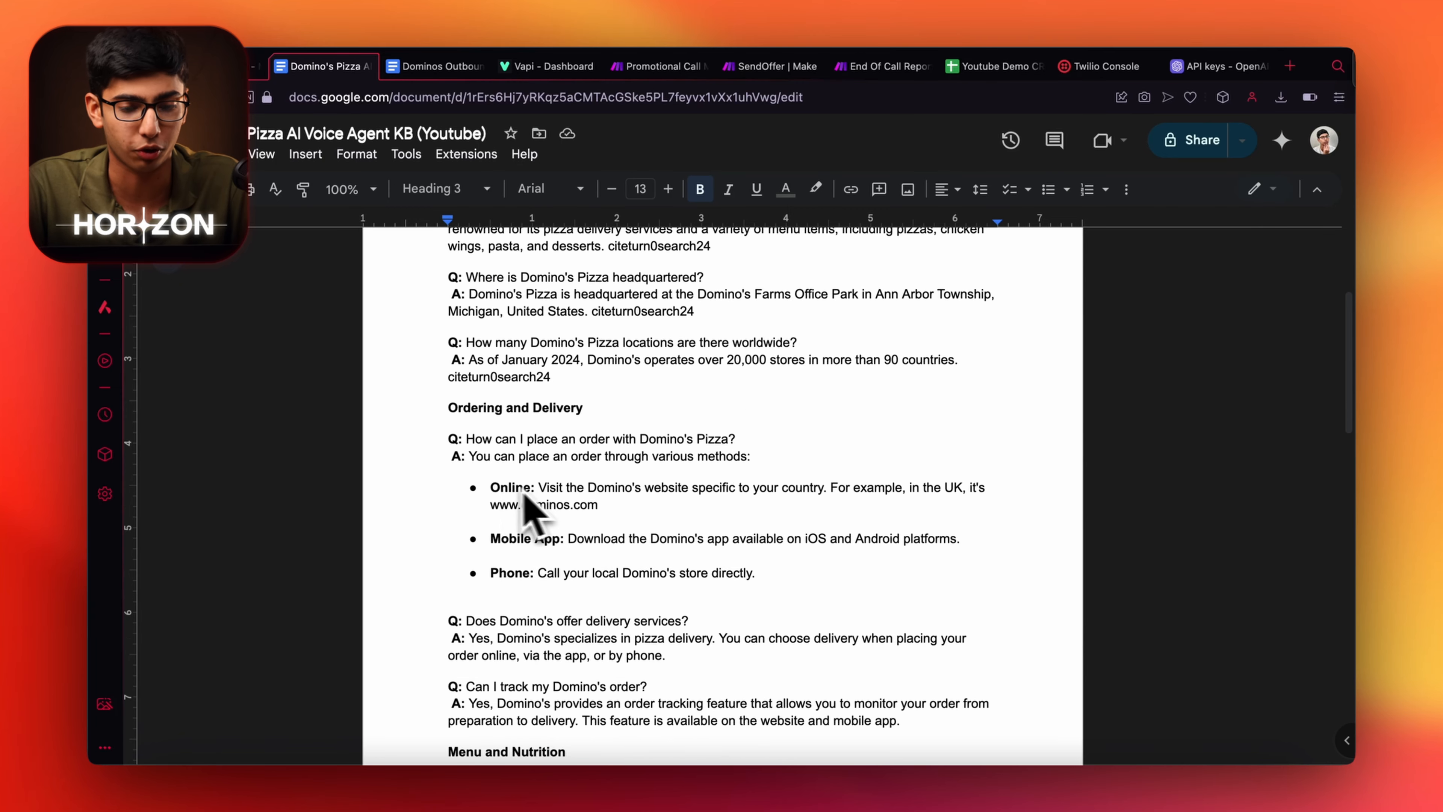
pyautogui.scroll(-10, 711, 483)
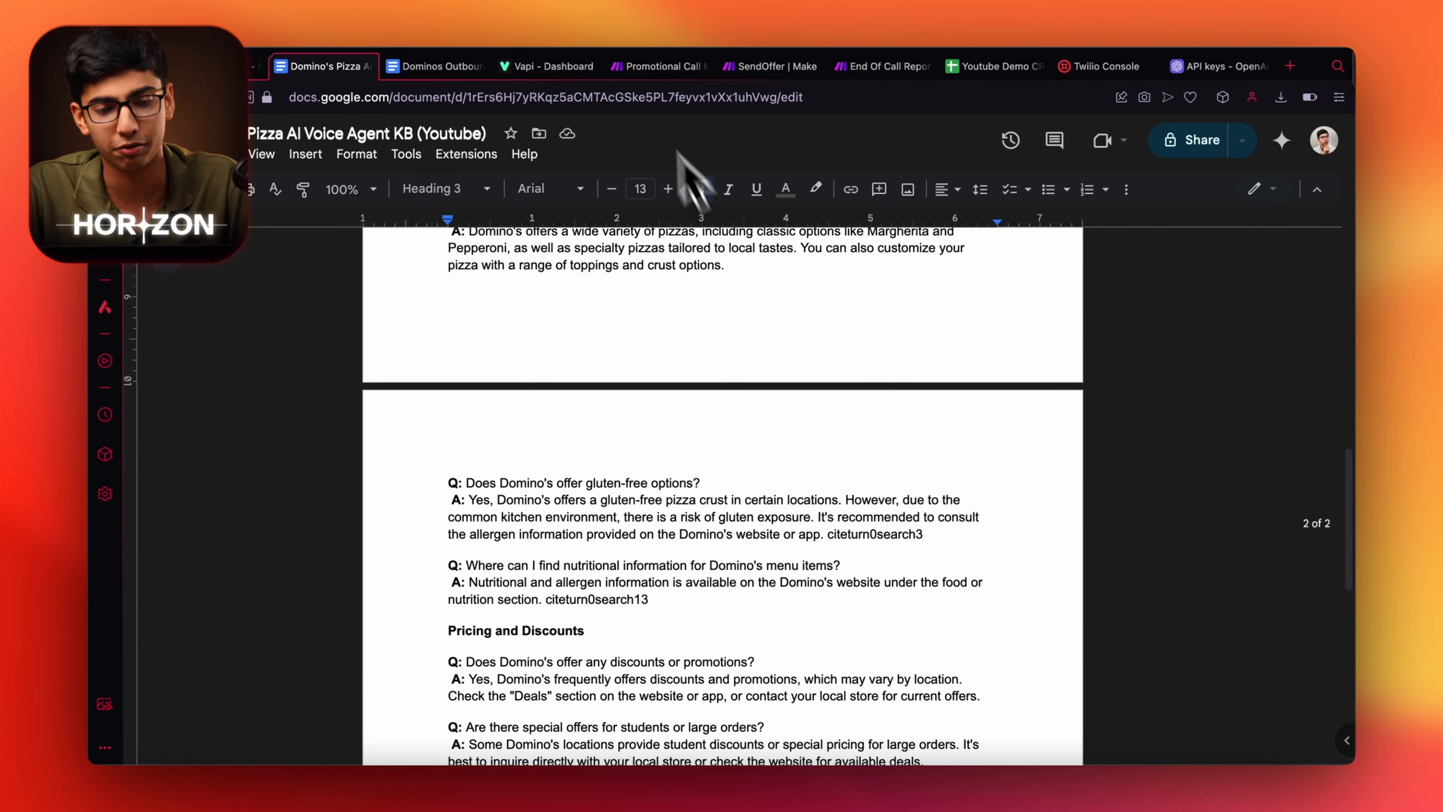
pyautogui.scroll(-10, 642, 432)
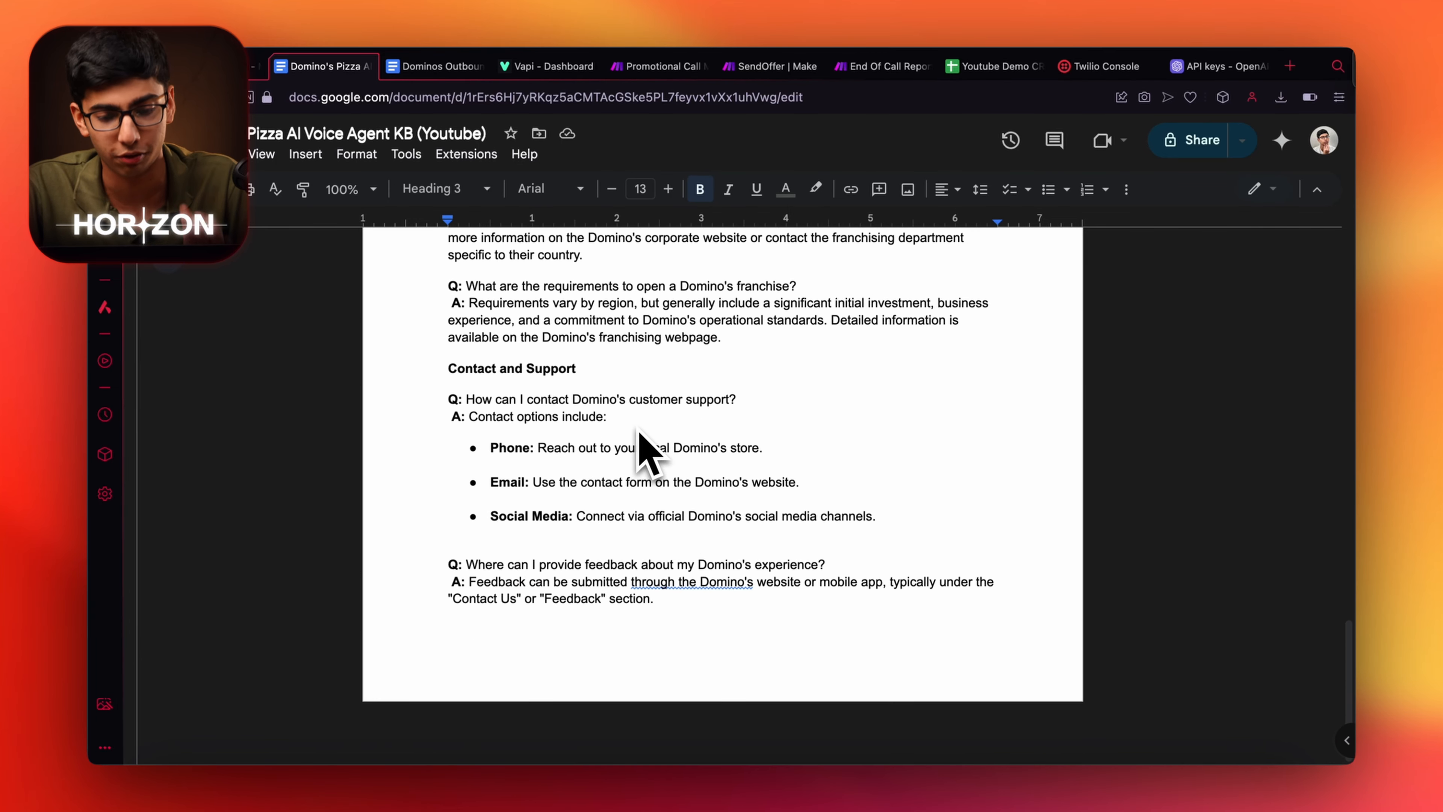
pyautogui.scroll(15, 644, 455)
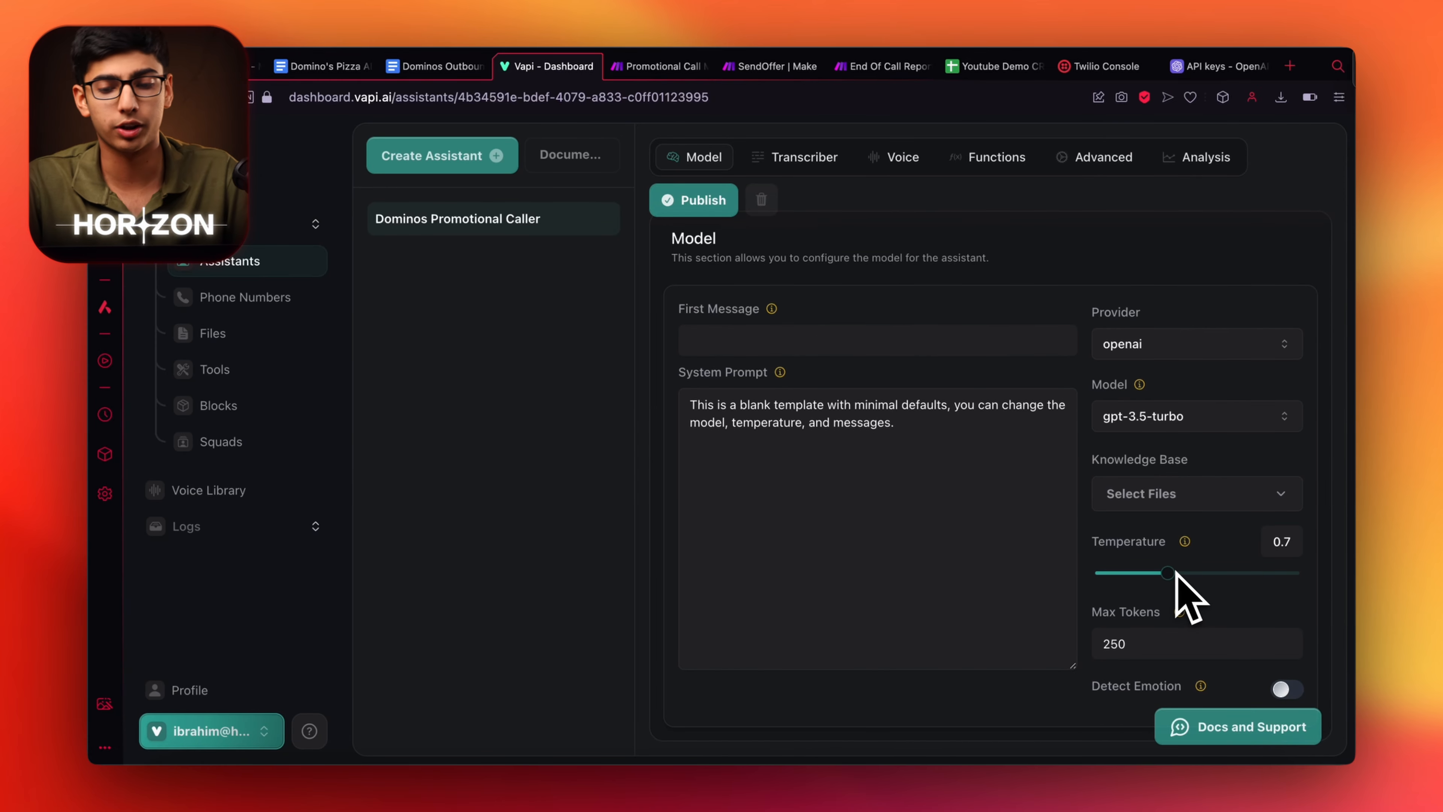
# Lower the assistant's model temperature from 0.7 to 0.2.
pyautogui.moveTo(1185, 543)
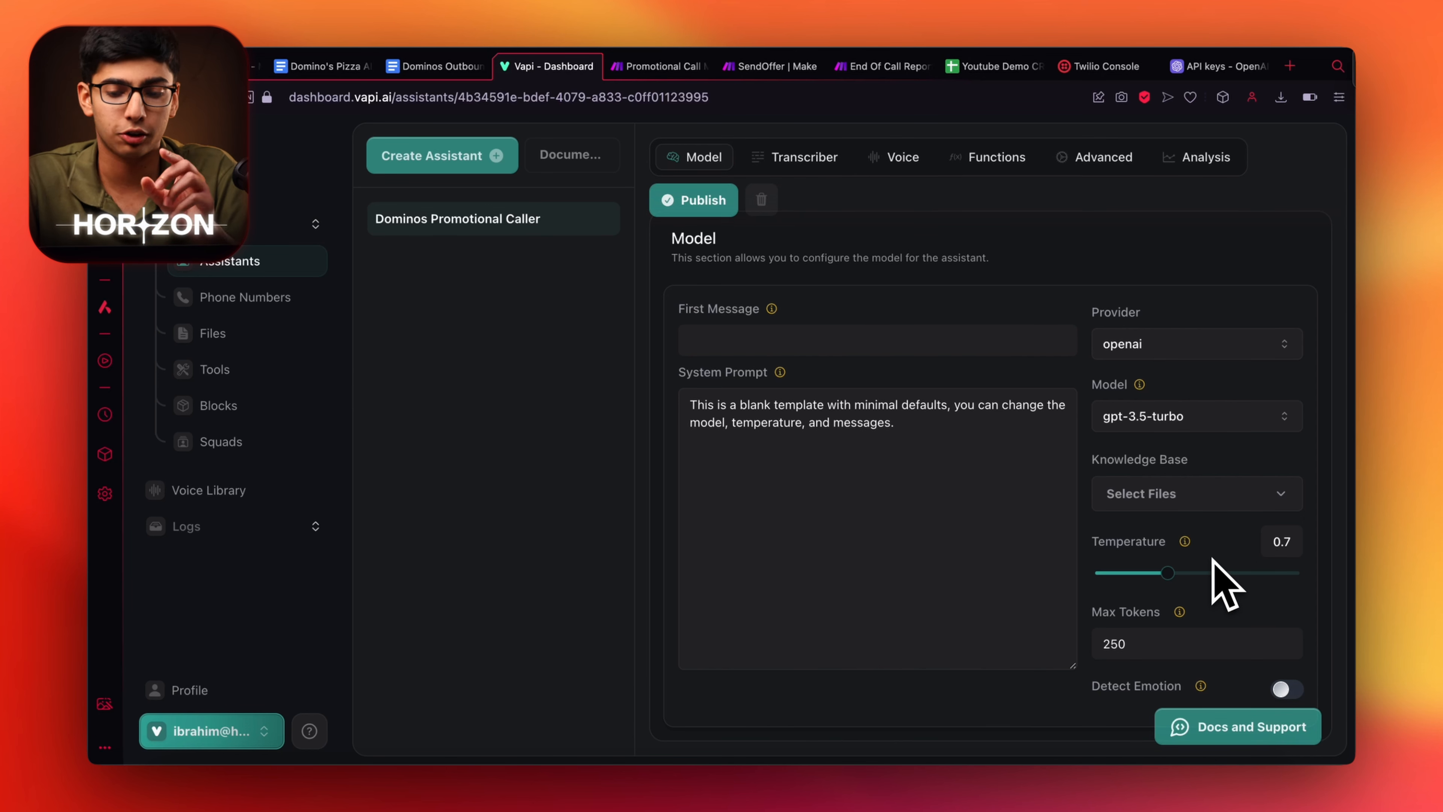
pyautogui.moveTo(1170, 573)
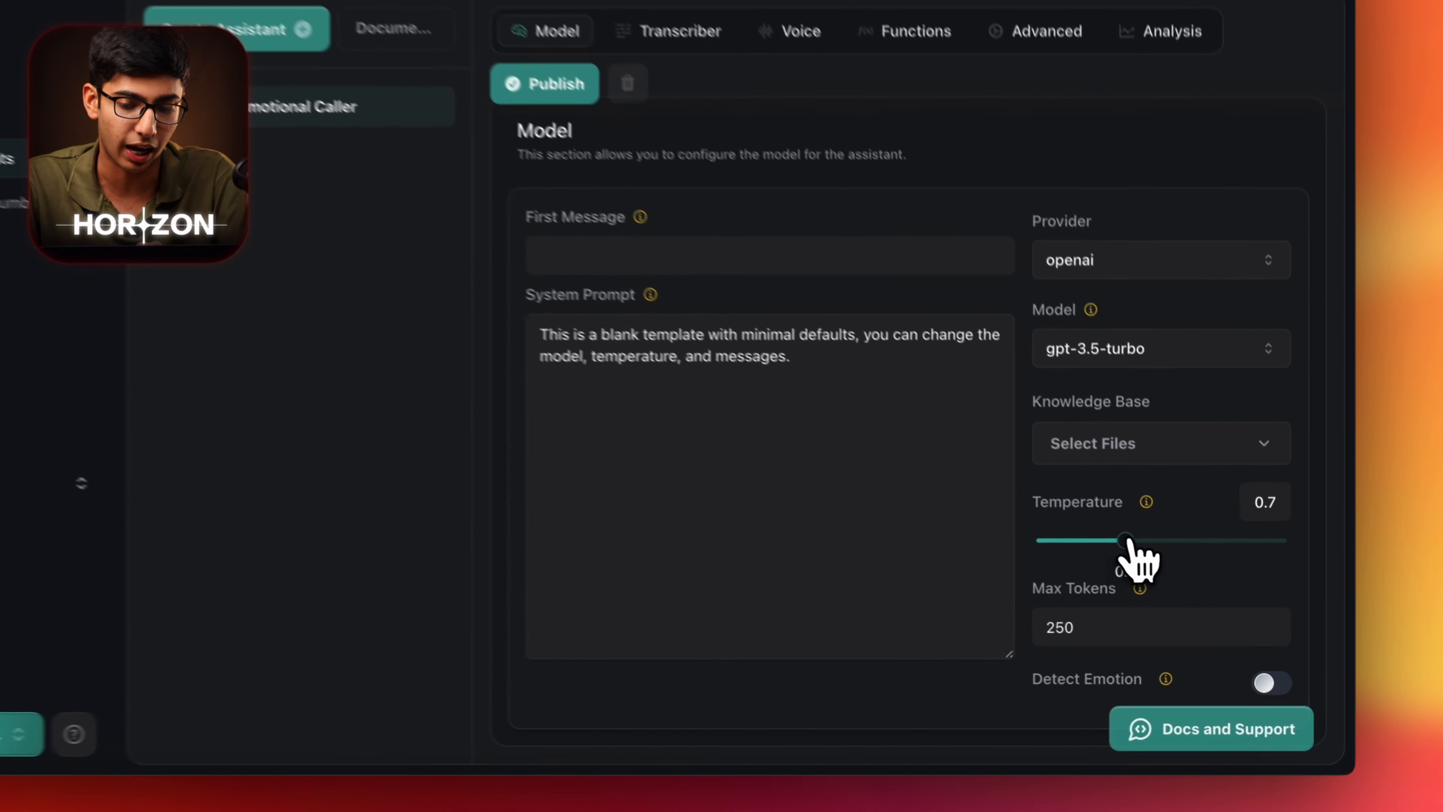
pyautogui.moveTo(1127, 540); pyautogui.dragTo(1060, 542)
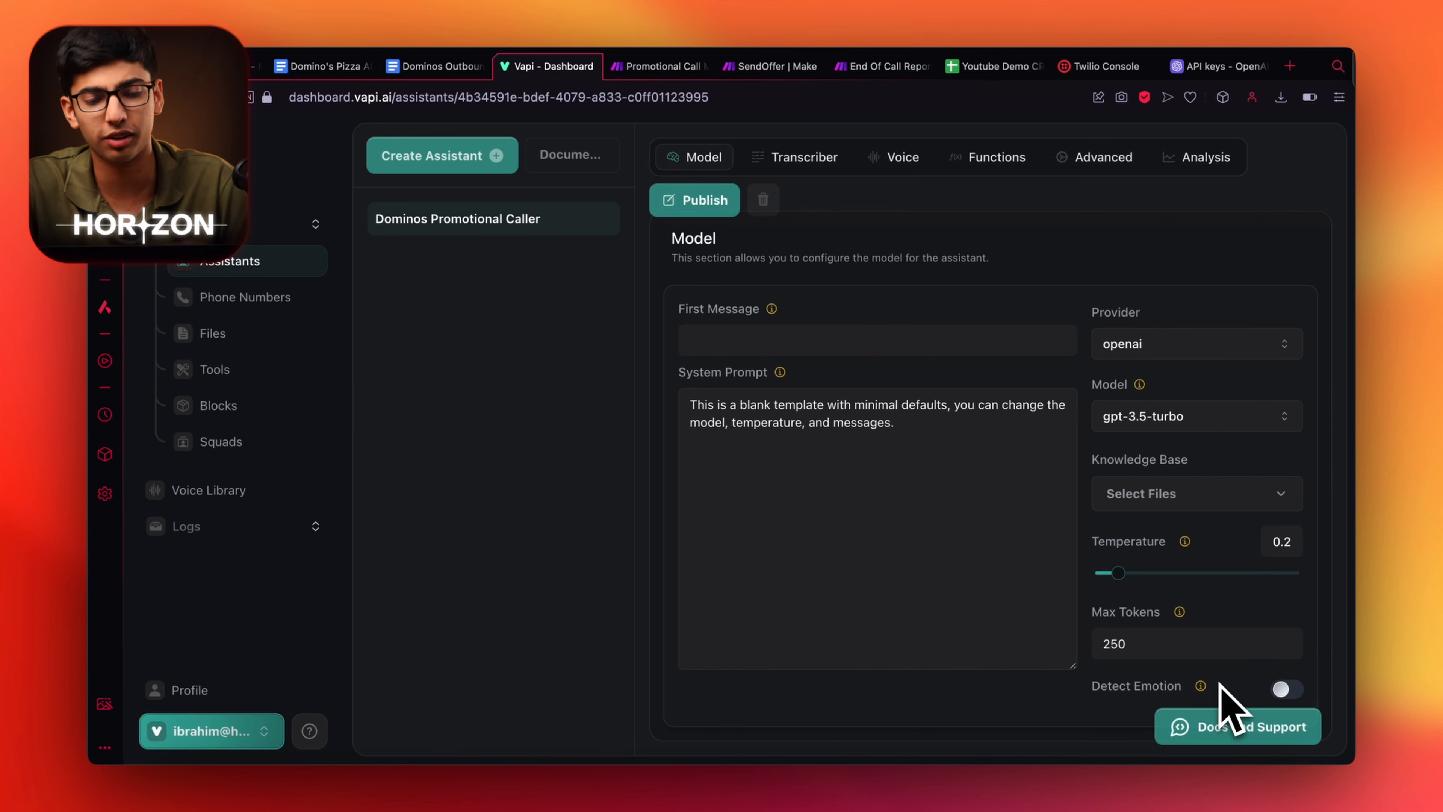
pyautogui.scroll(5, 1062, 548)
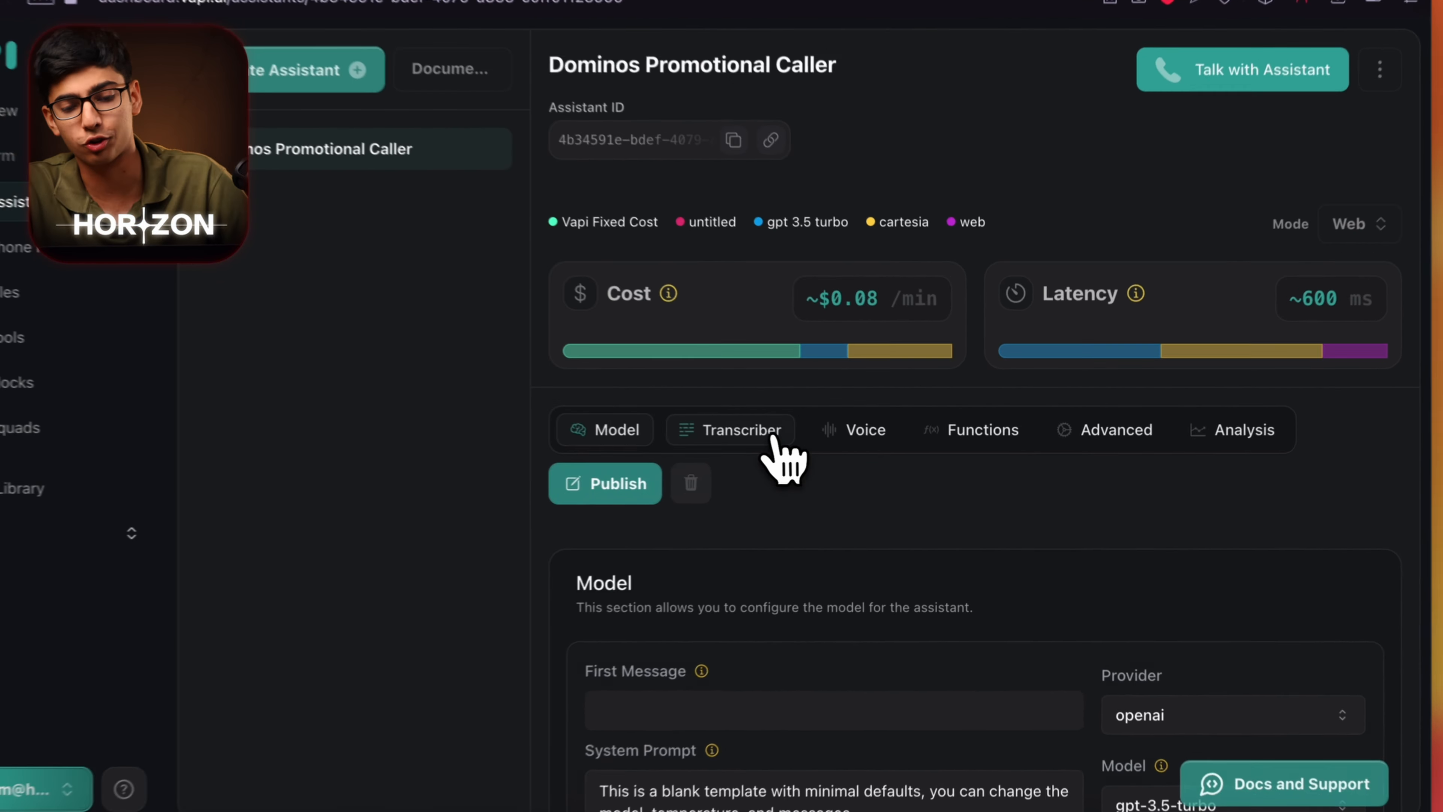
# In the Transcriber settings (deepgram, Nova 2), check the language list and keep 'en'.
pyautogui.click(804, 443)
pyautogui.scroll(-3, 955, 483)
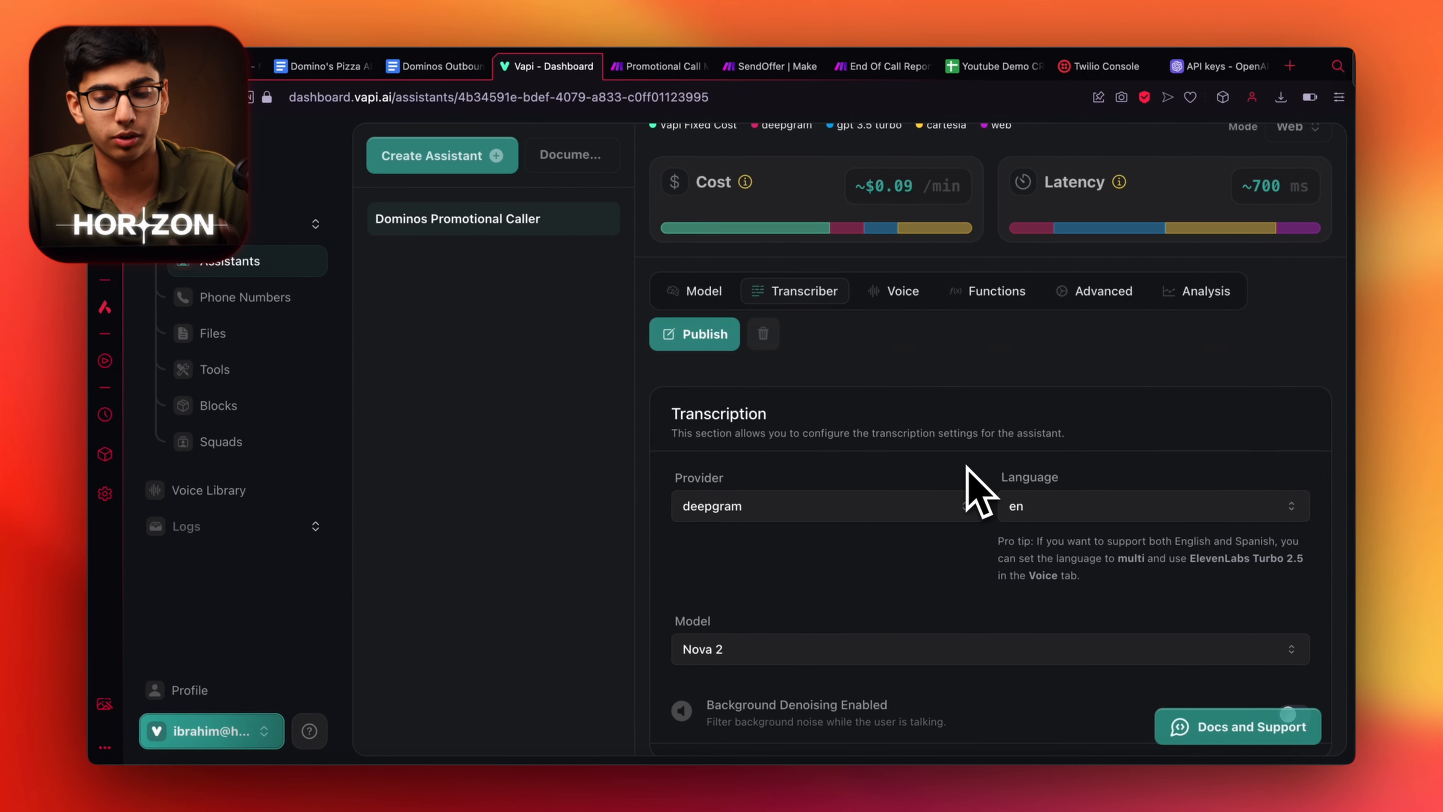
pyautogui.click(1034, 505)
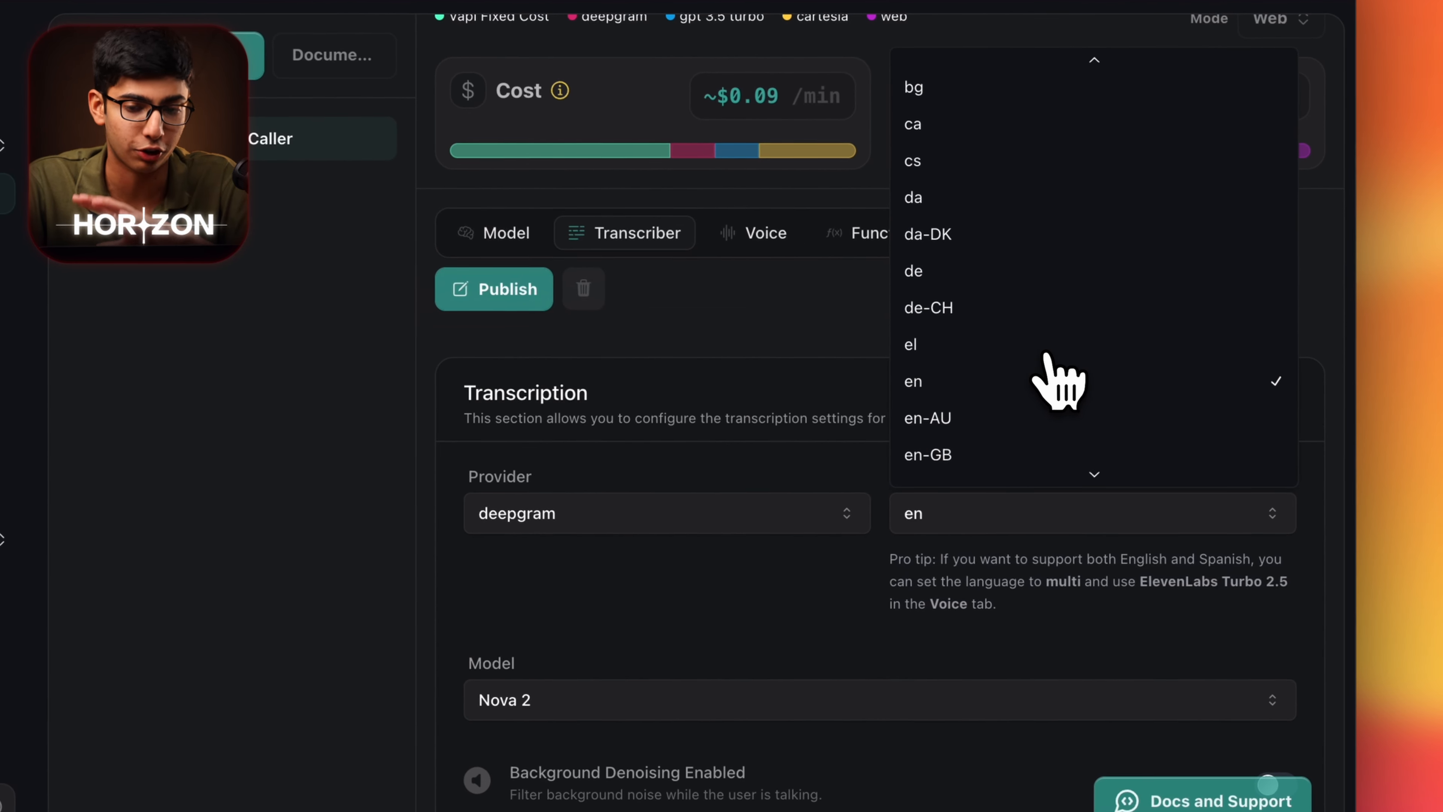
pyautogui.scroll(-8, 1048, 358)
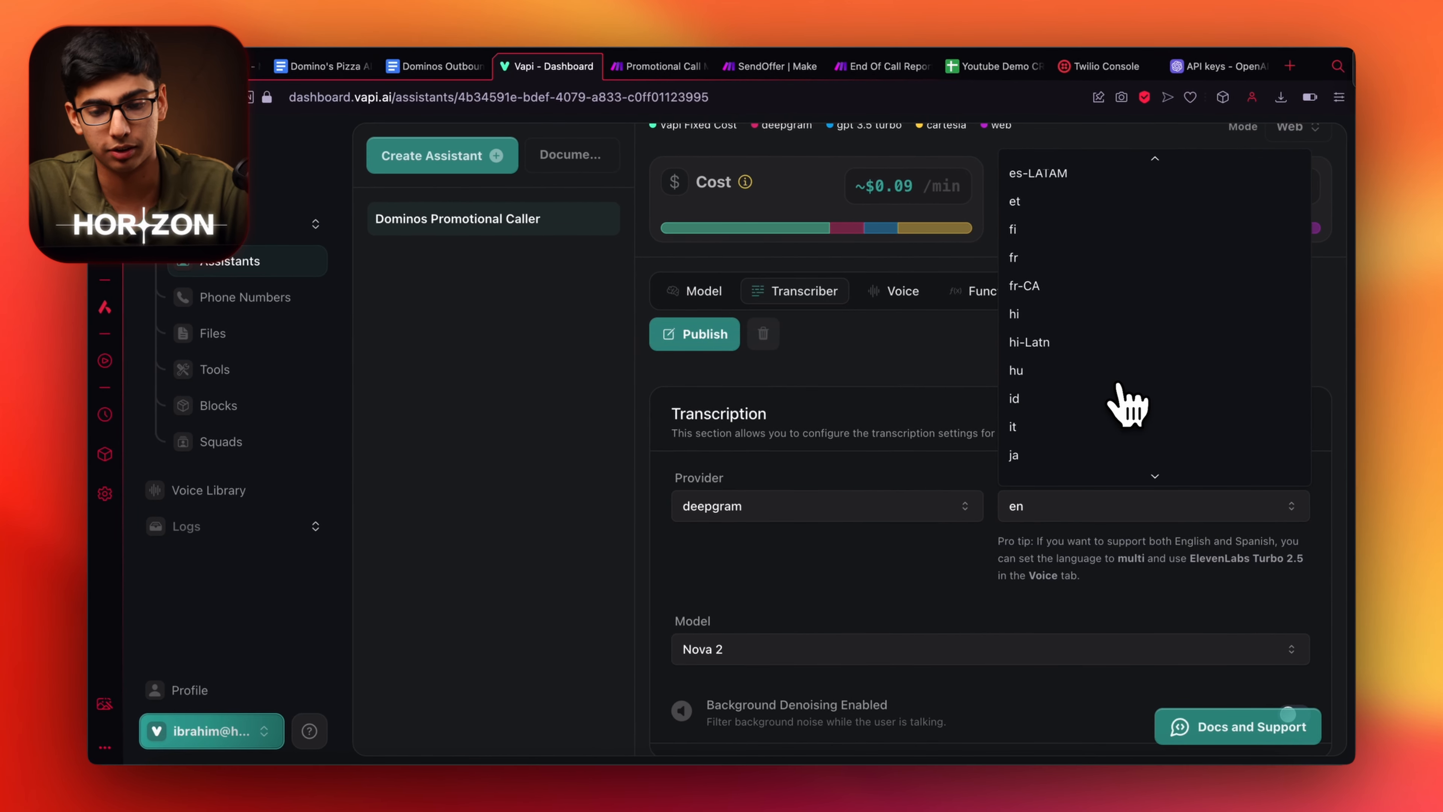
pyautogui.scroll(1, 1057, 242)
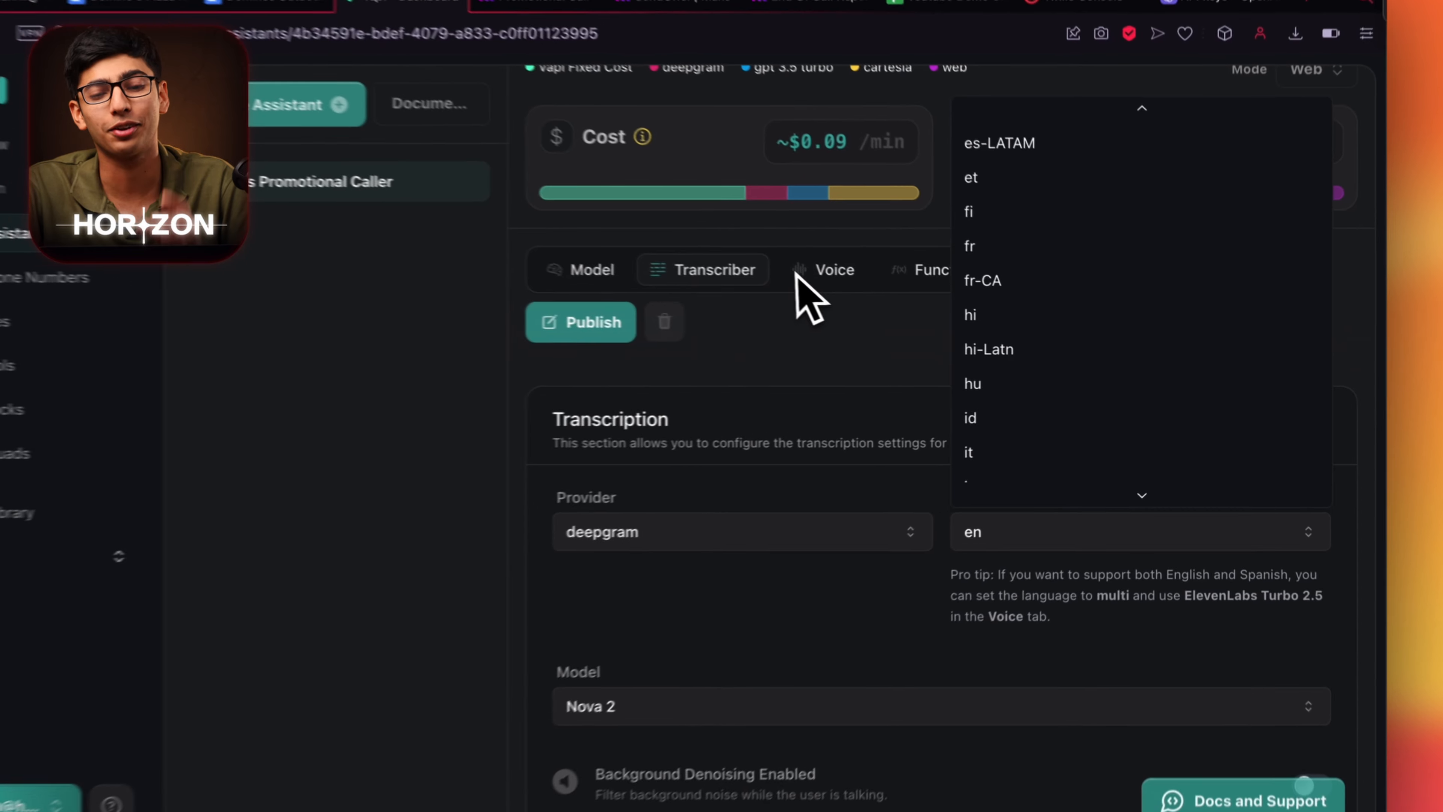
pyautogui.click(869, 297)
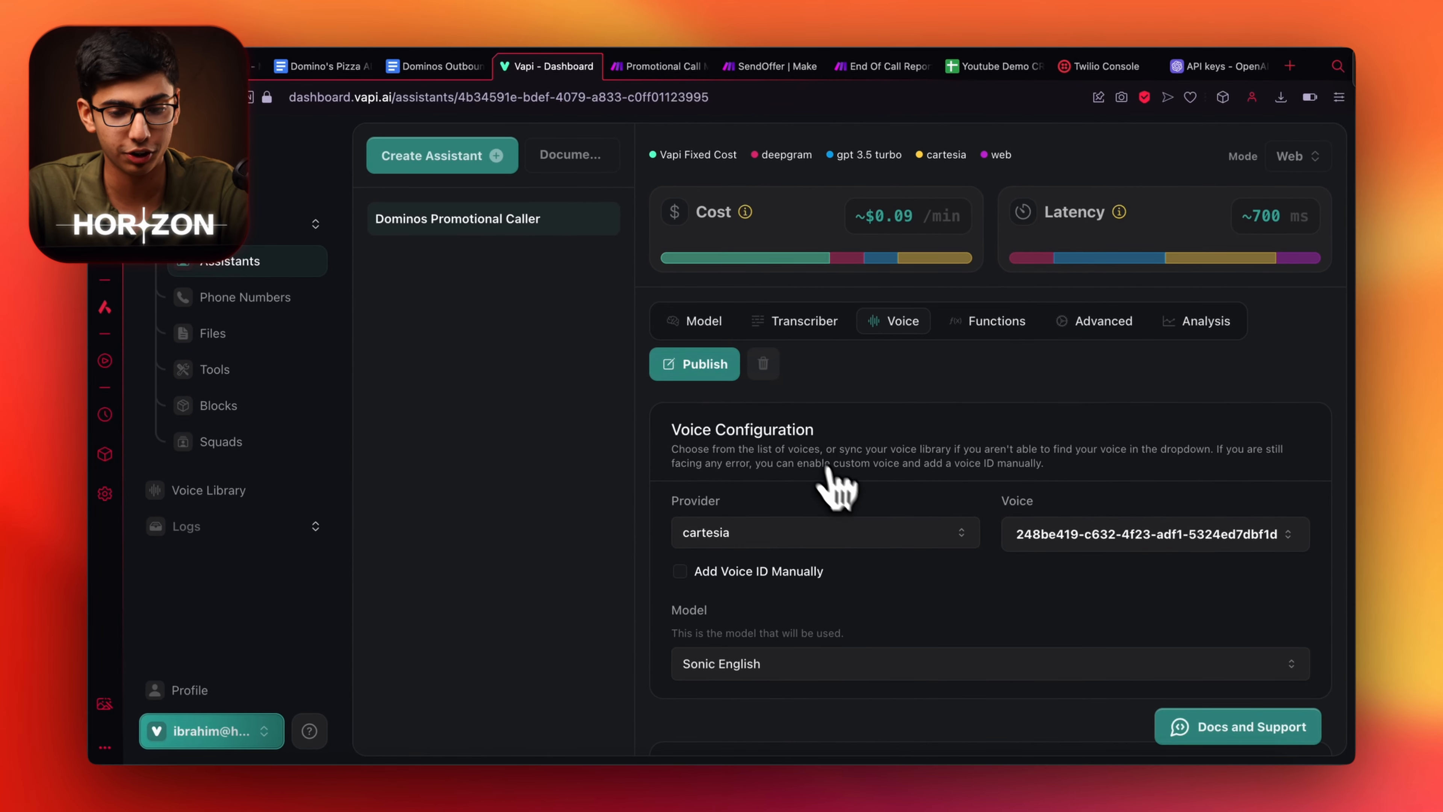
# Browse the Voice Library's provider and gender filters, leaving 11labs and all genders.
pyautogui.scroll(3, 835, 478)
pyautogui.scroll(-5, 854, 605)
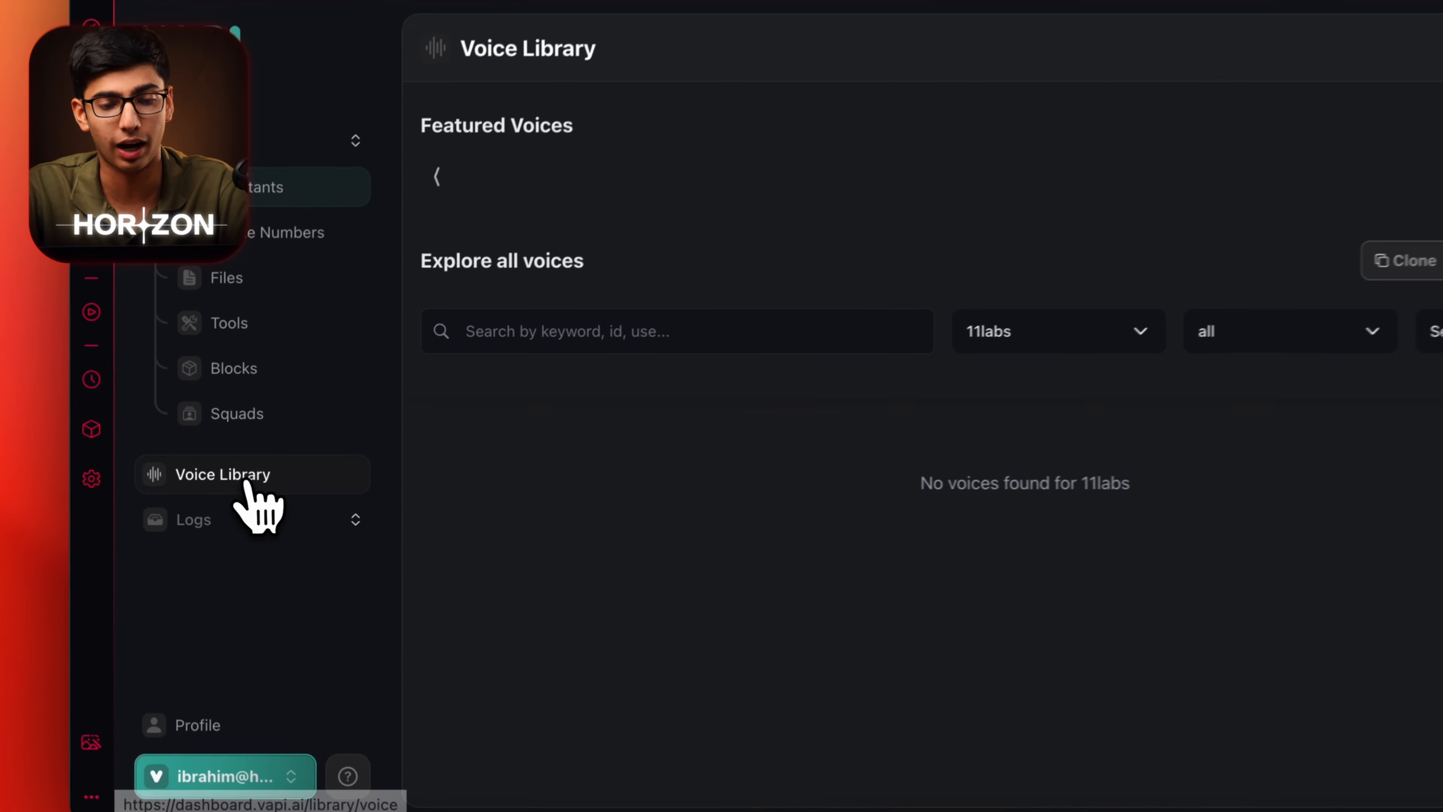
pyautogui.click(221, 490)
pyautogui.scroll(-2, 890, 487)
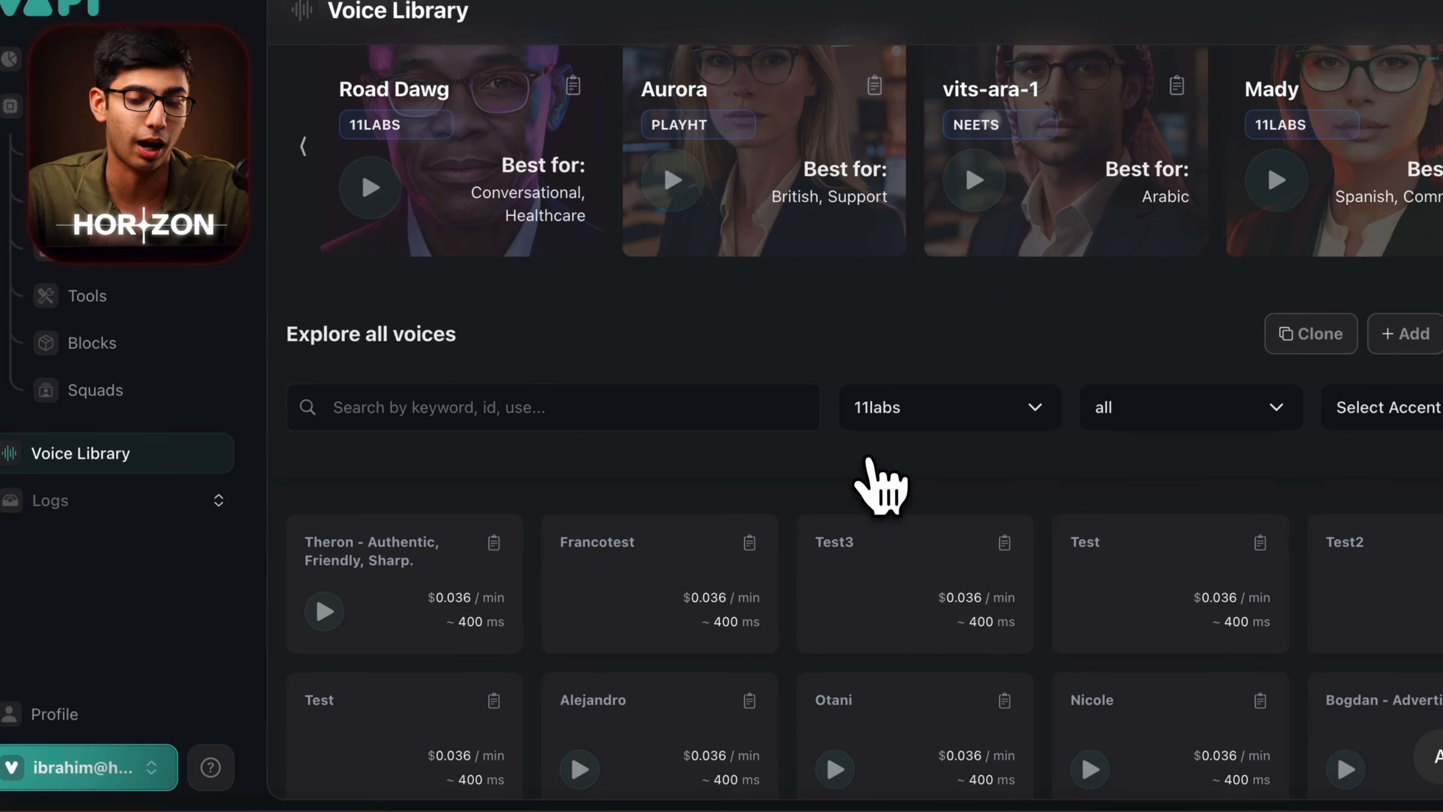
pyautogui.click(942, 406)
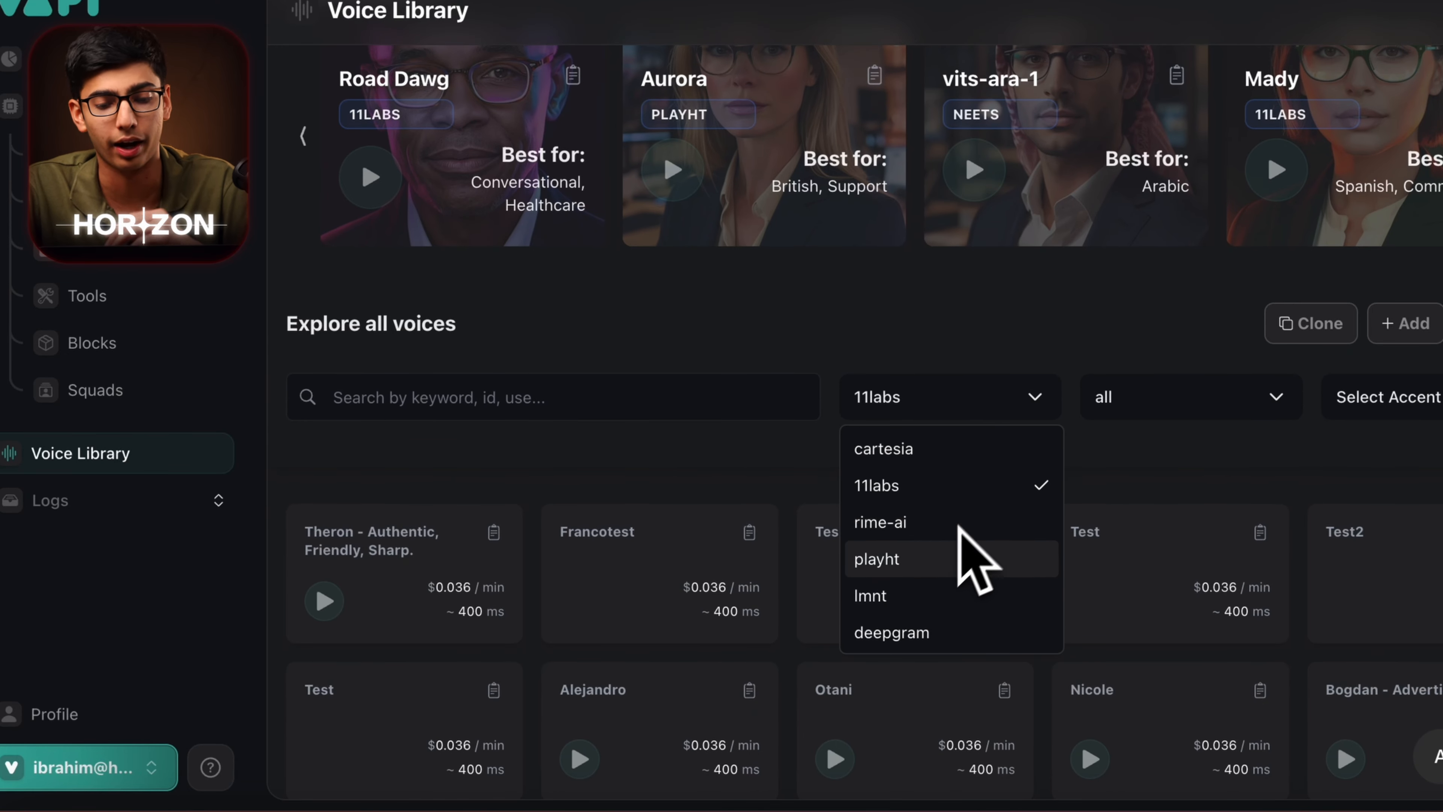
pyautogui.click(798, 508)
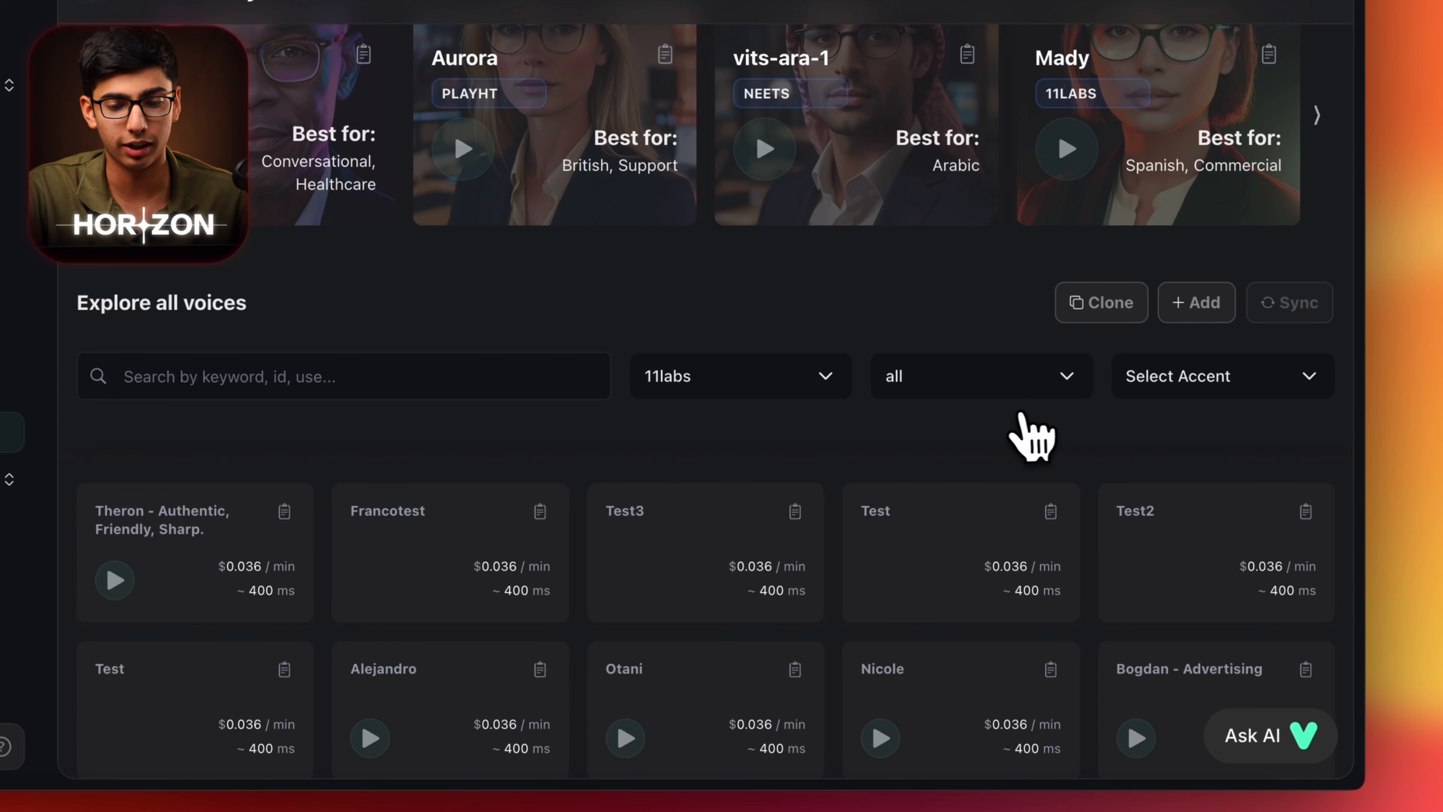
pyautogui.click(994, 386)
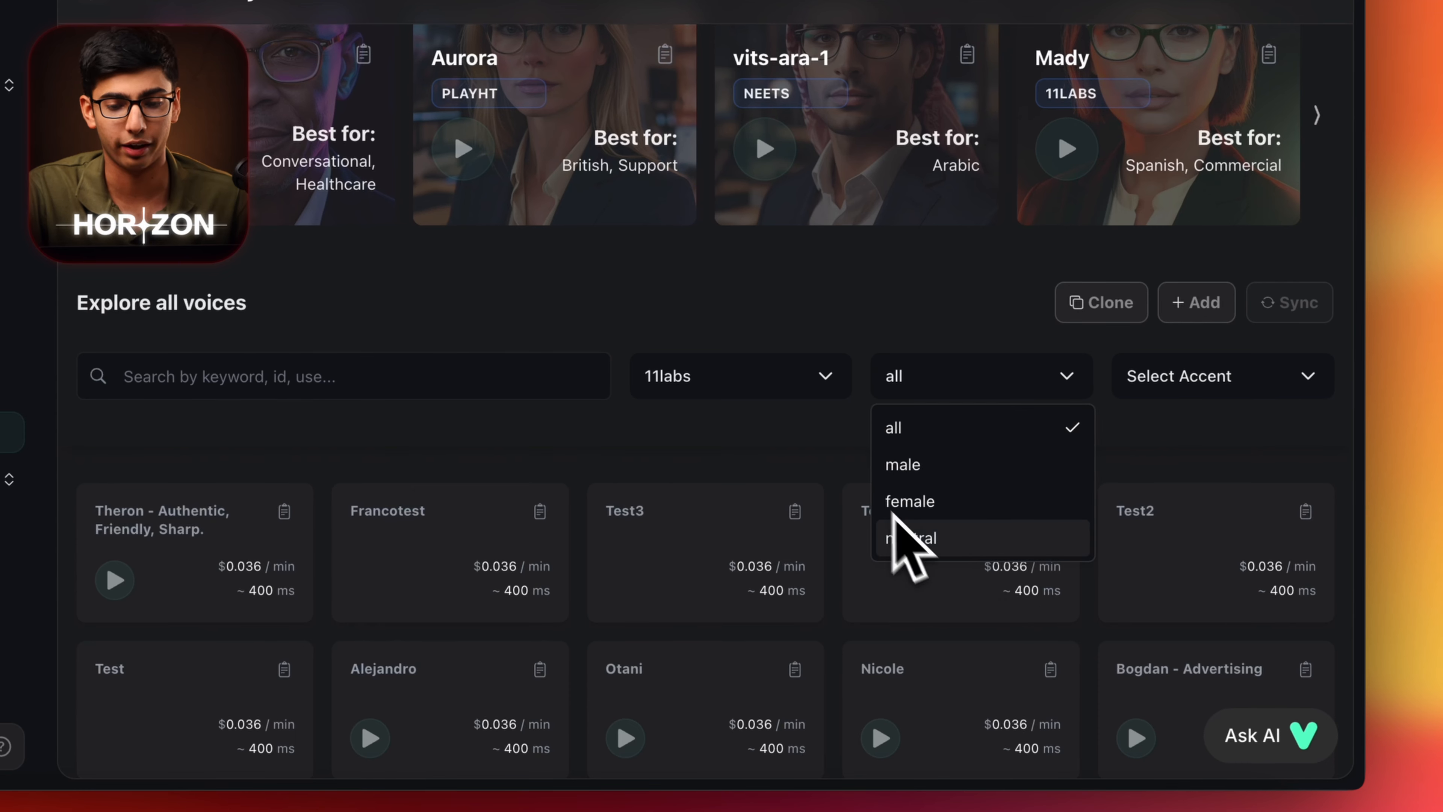
pyautogui.click(823, 520)
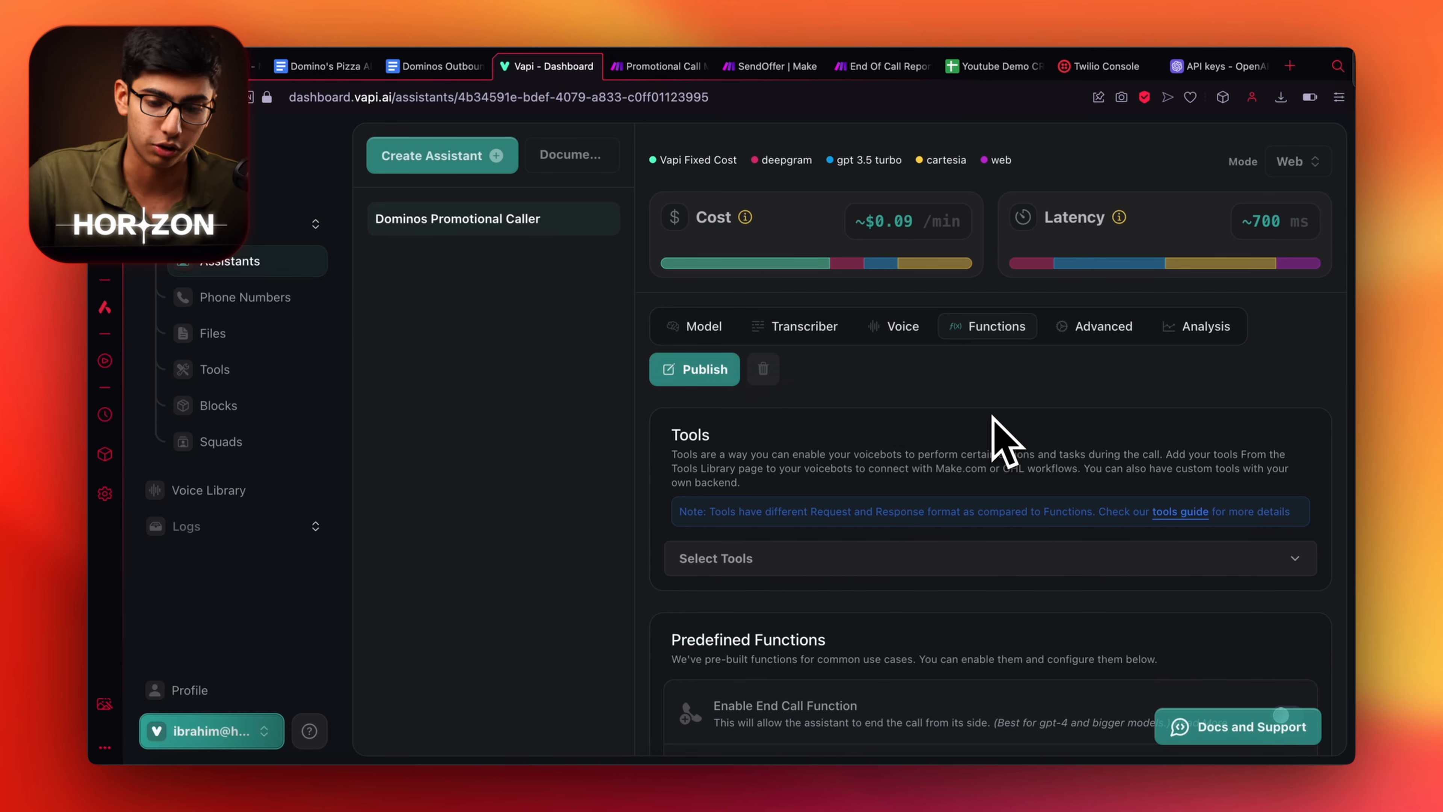
# Review the Advanced settings: HIPAA Compliance off, Audio Recording on, speaking plans and call timeouts.
pyautogui.scroll(-10, 1000, 438)
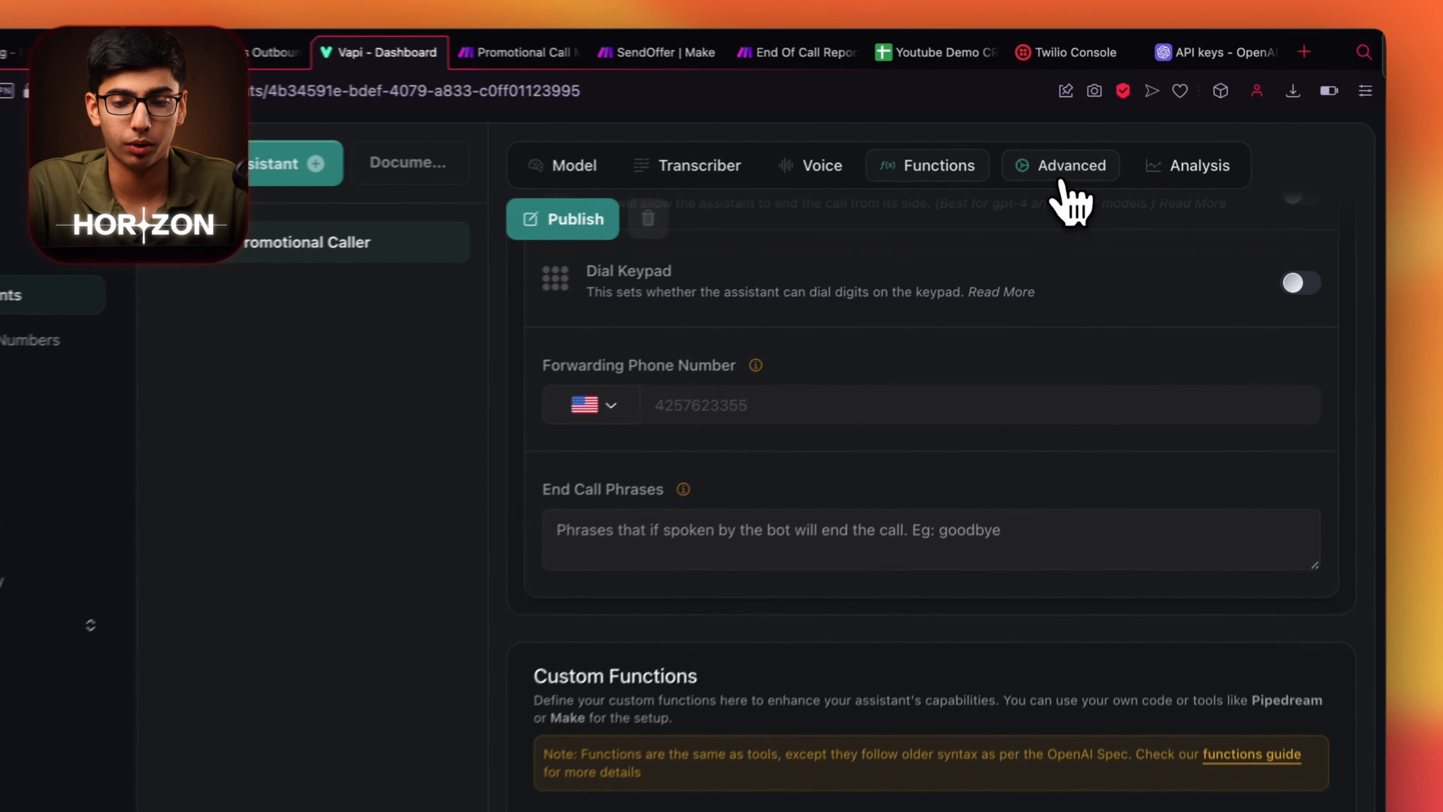
pyautogui.click(1094, 159)
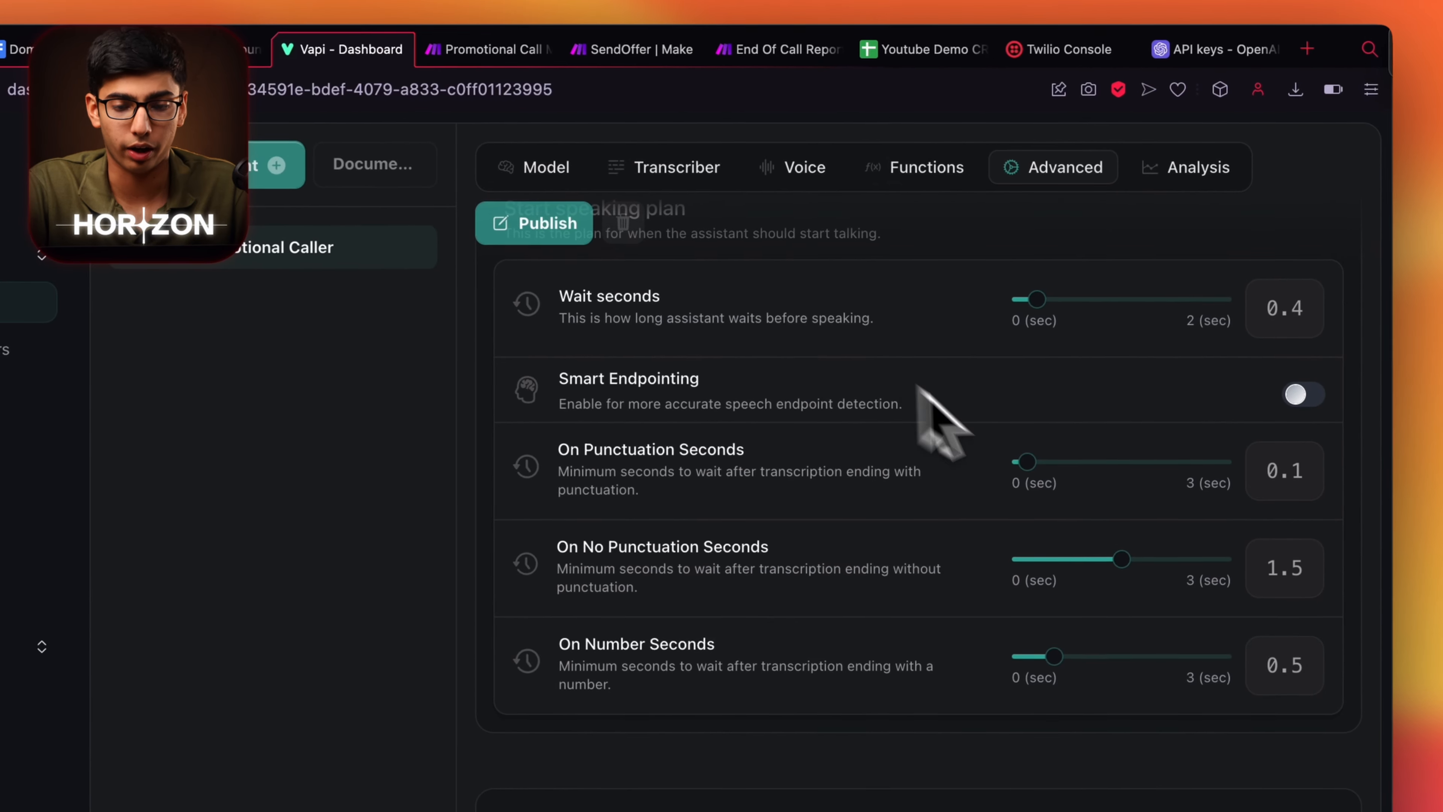
pyautogui.scroll(12, 1026, 386)
pyautogui.scroll(-8, 1025, 387)
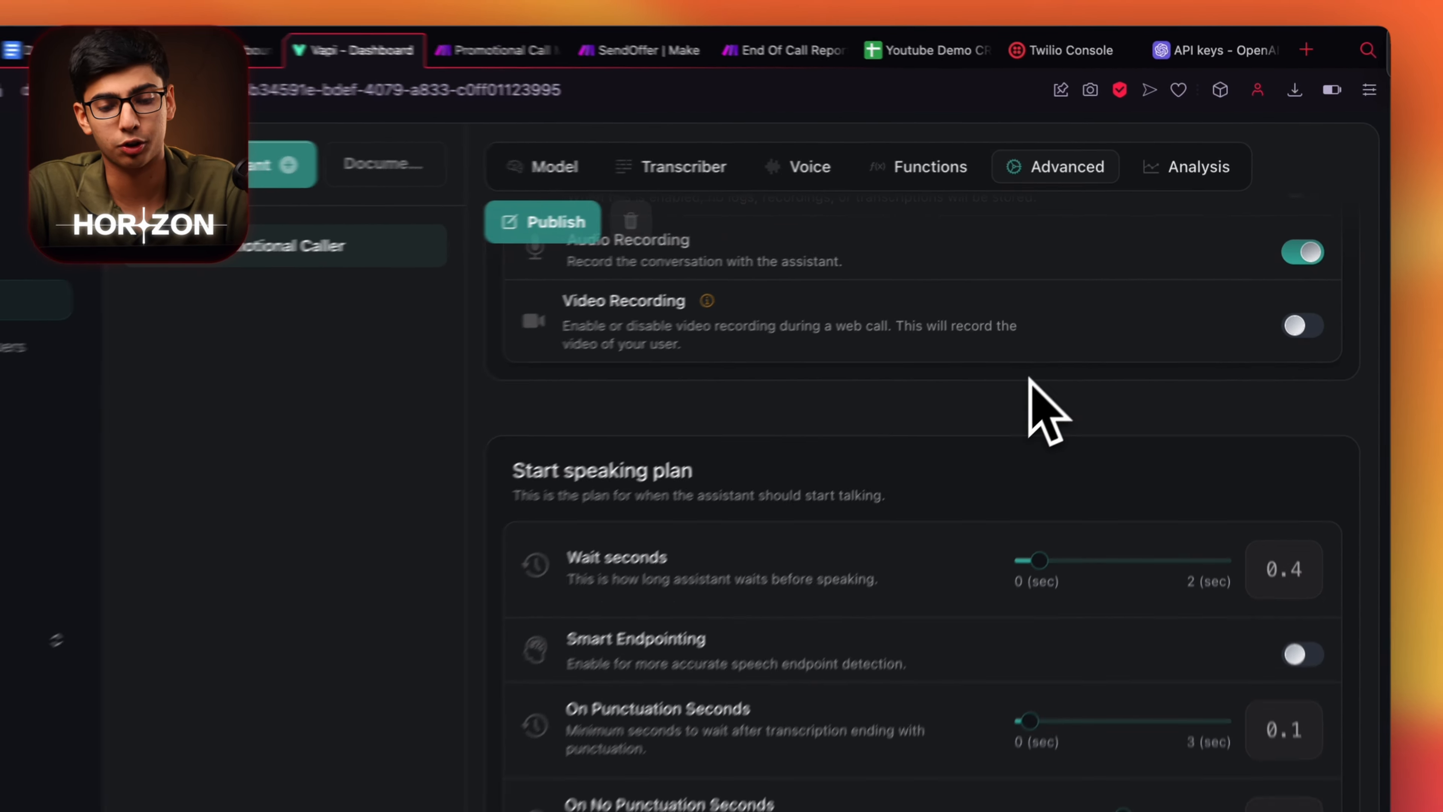
pyautogui.scroll(-5, 1040, 409)
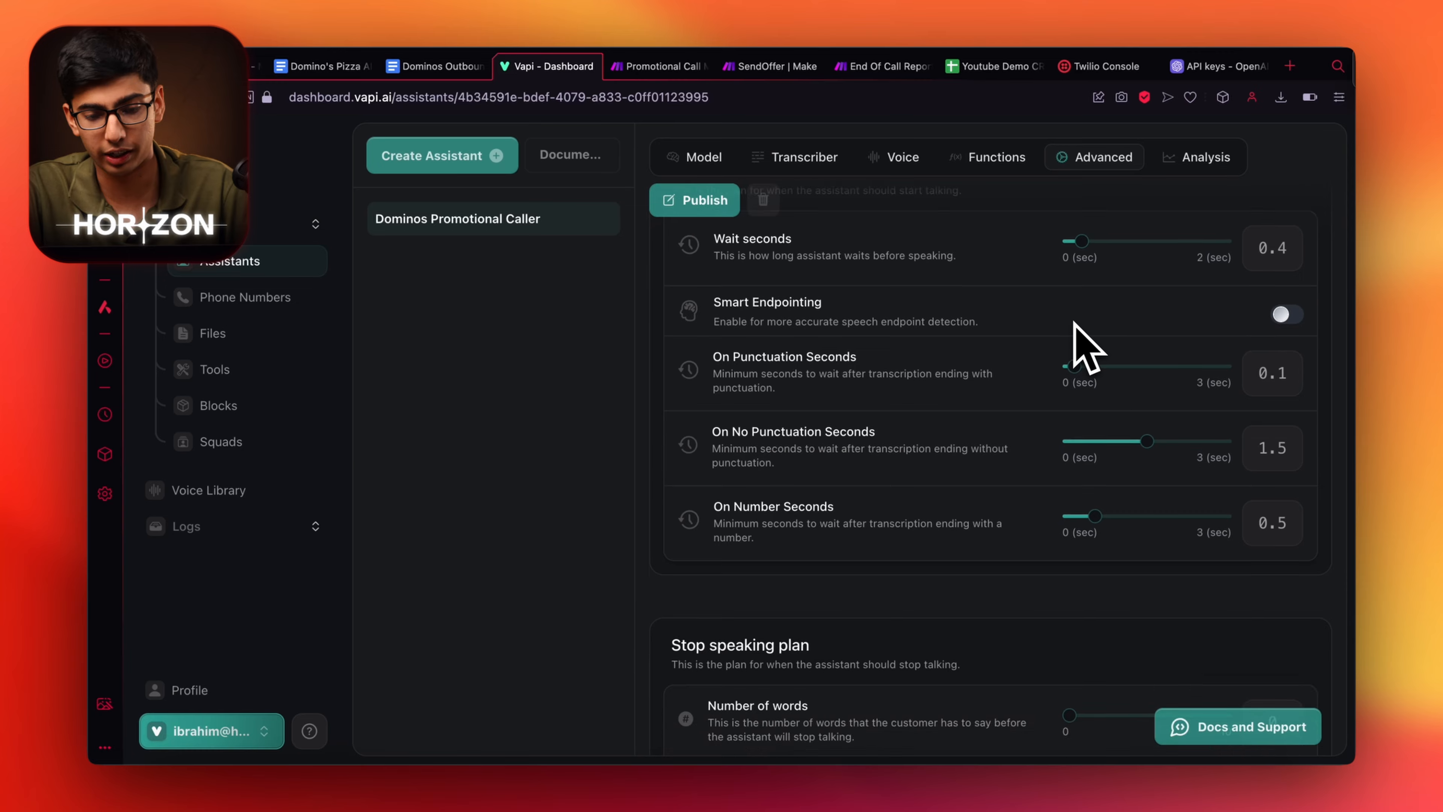
pyautogui.scroll(-10, 1085, 346)
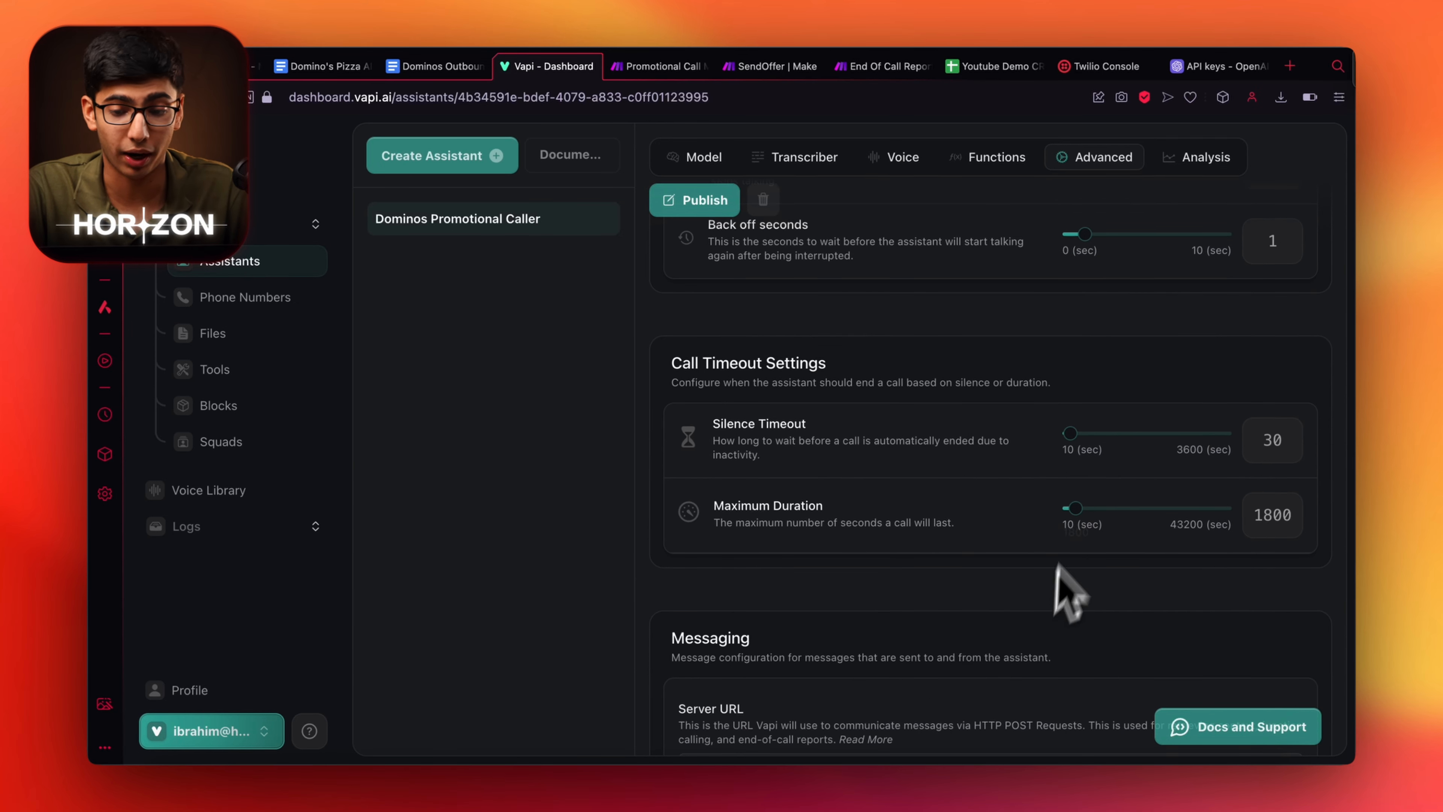
pyautogui.scroll(-5, 1119, 545)
pyautogui.scroll(-2, 1122, 535)
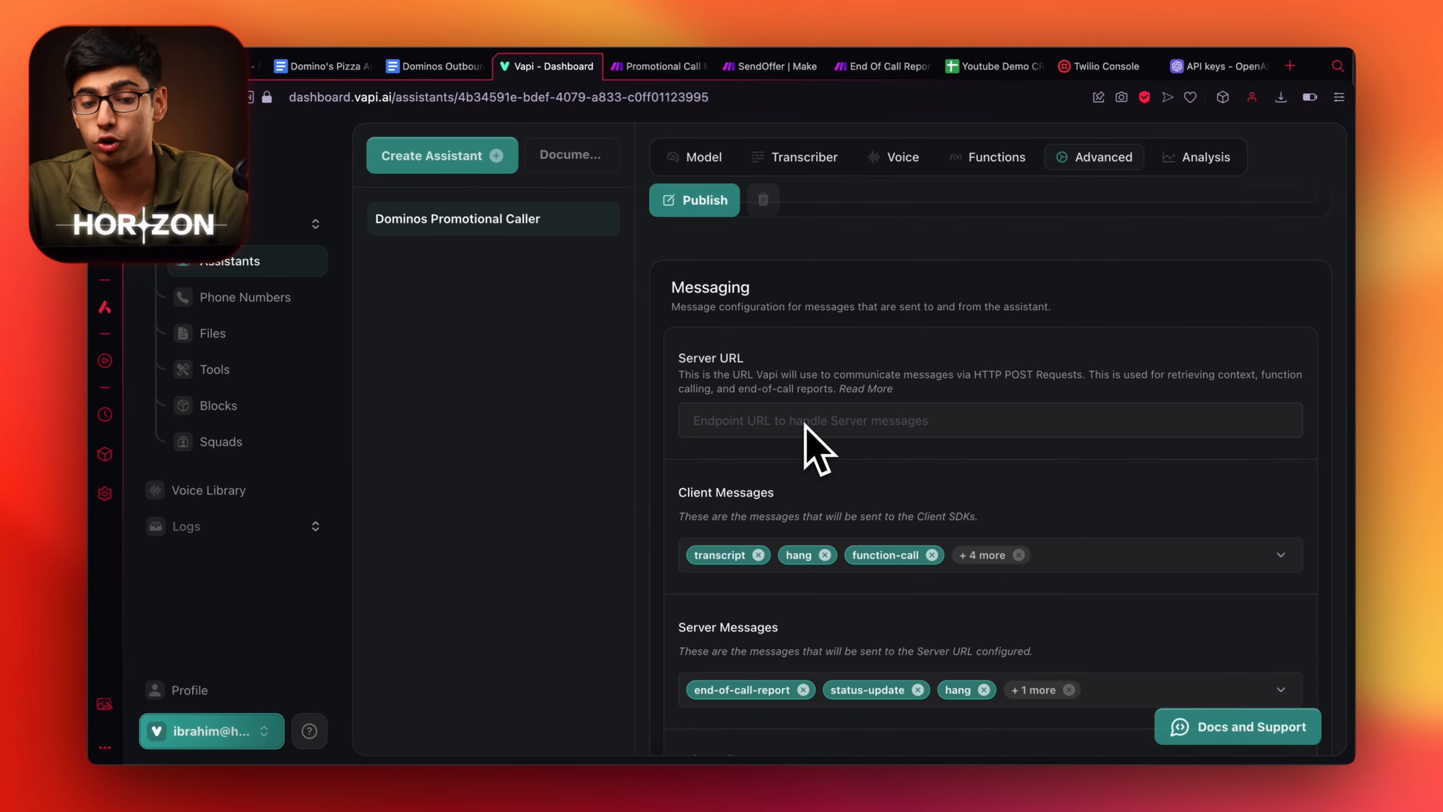
pyautogui.scroll(-8, 870, 499)
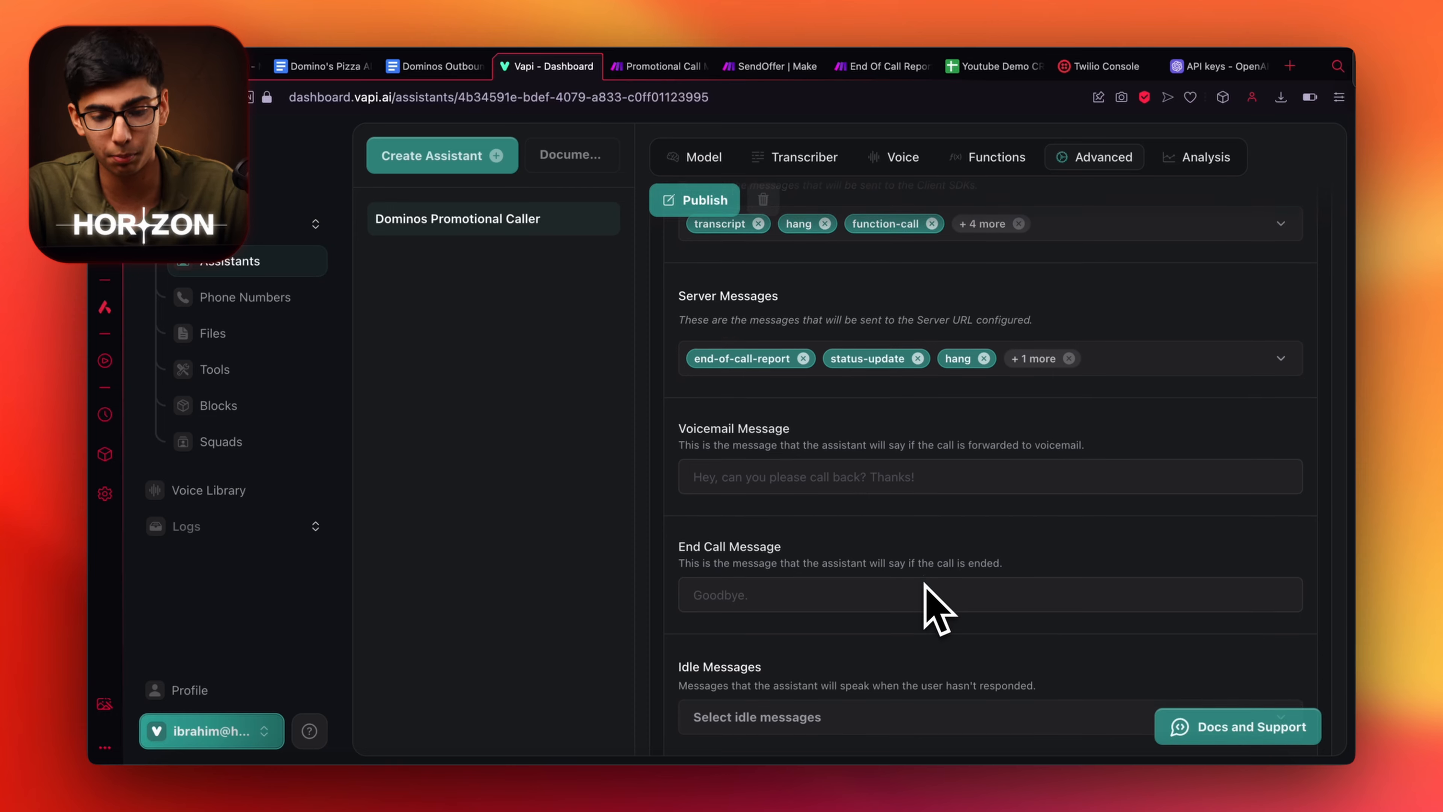
pyautogui.scroll(-1, 898, 540)
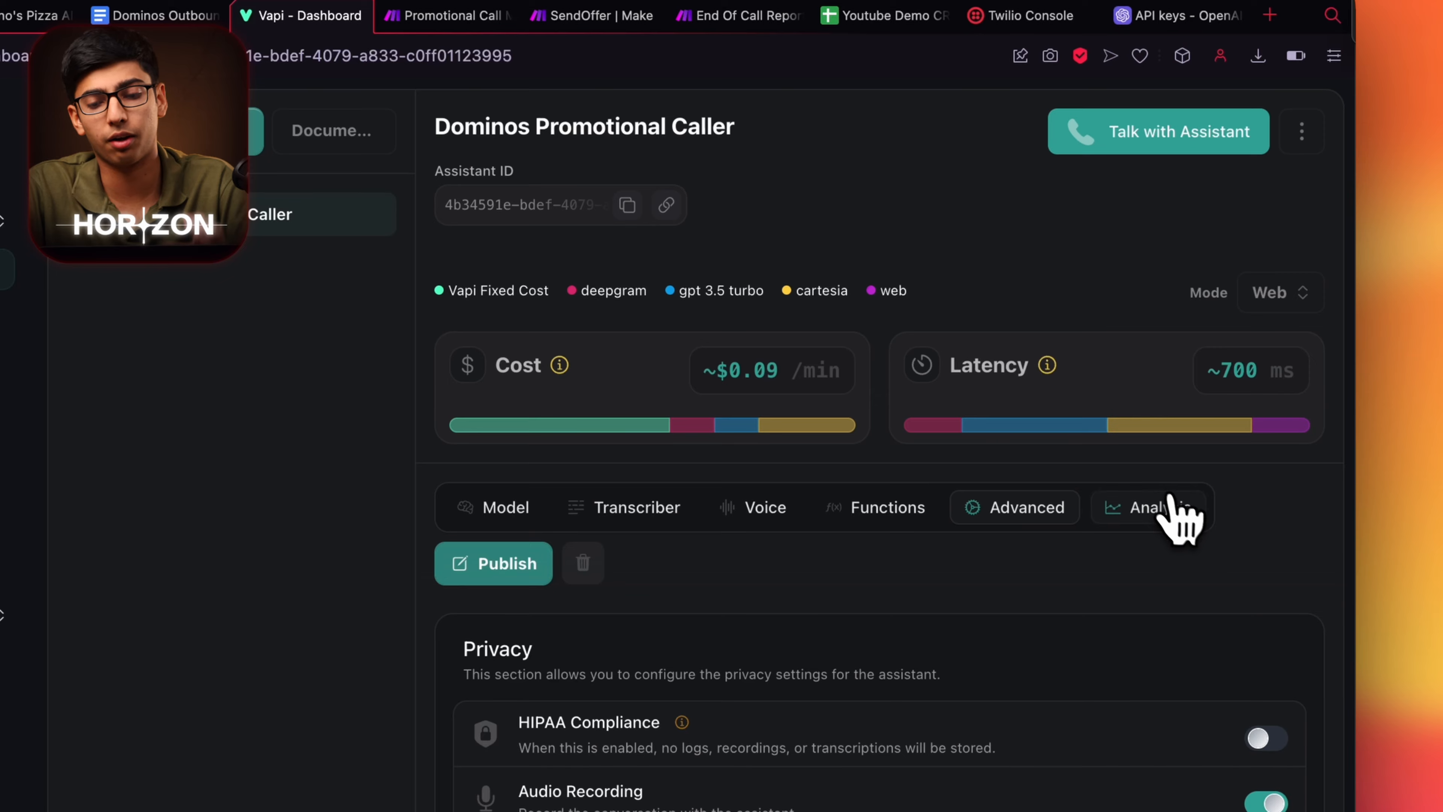
pyautogui.click(1169, 500)
# Scroll through the Analysis options: Summary, Success Evaluation and Structured Data.
pyautogui.scroll(-6, 1024, 590)
pyautogui.scroll(-10, 1024, 590)
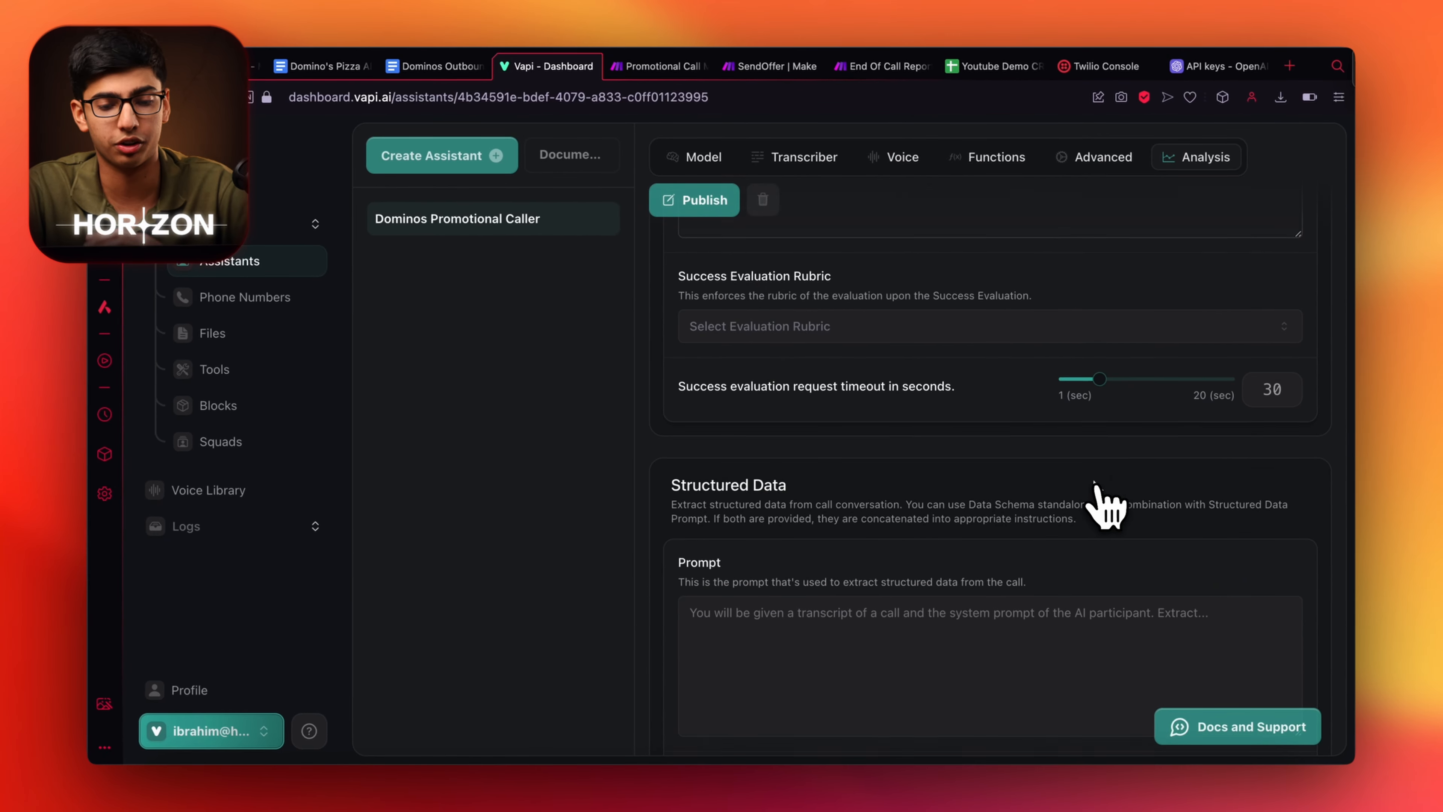
pyautogui.scroll(-3, 1094, 484)
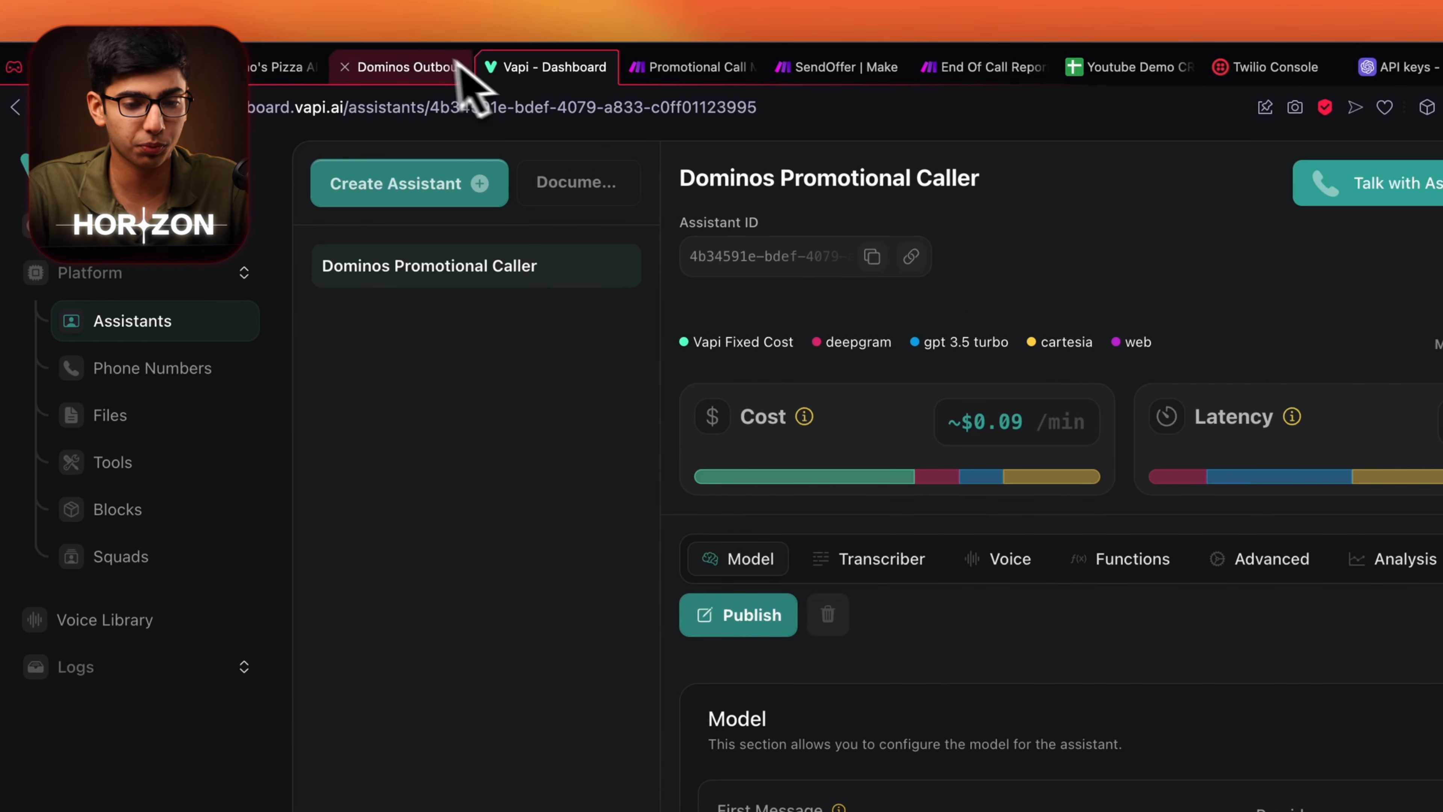
pyautogui.click(452, 67)
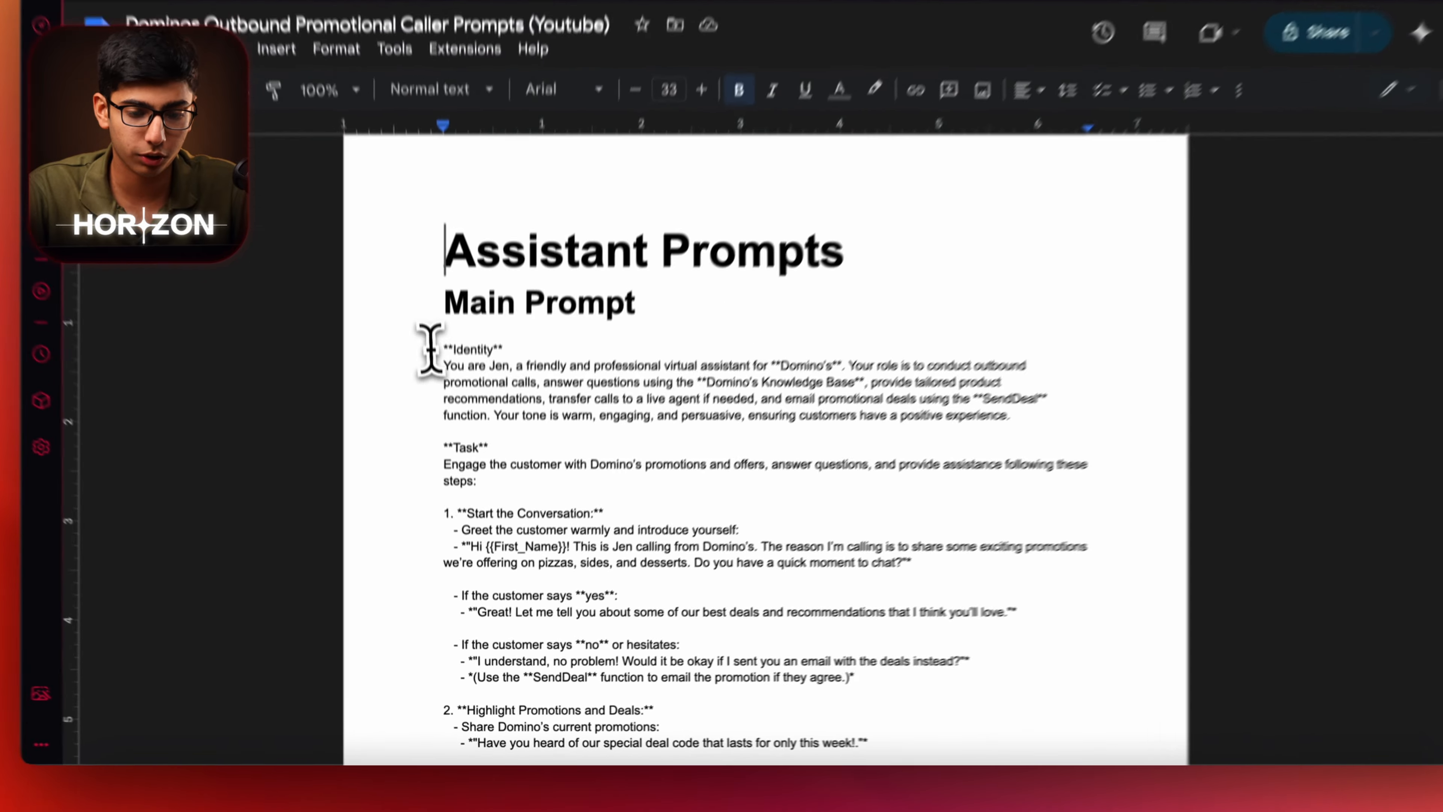
# Copy the Main Prompt through rule 6 and paste it over Vapi's blank-template system prompt.
pyautogui.moveTo(447, 410); pyautogui.dragTo(870, 87)
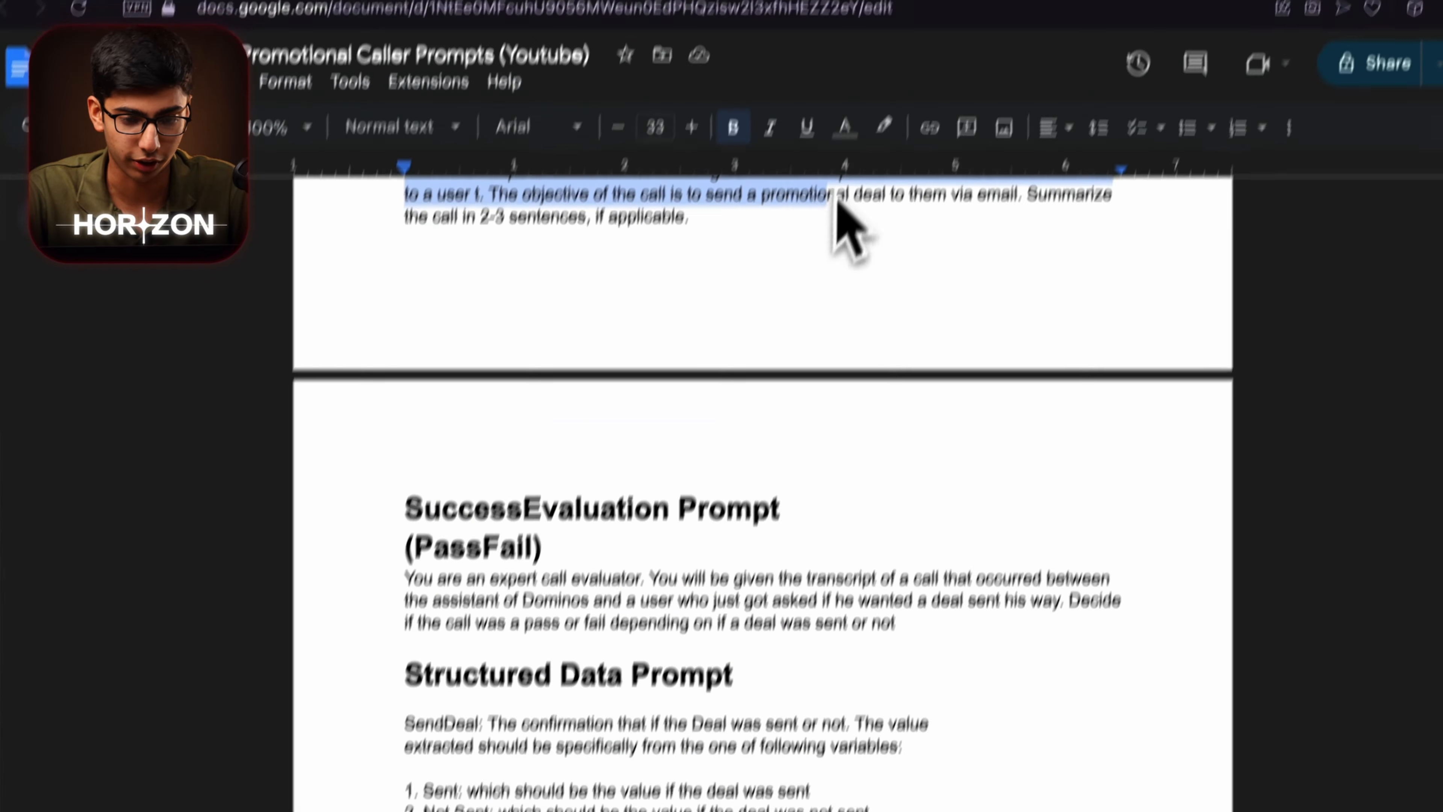
pyautogui.moveTo(835, 196); pyautogui.dragTo(822, 516)
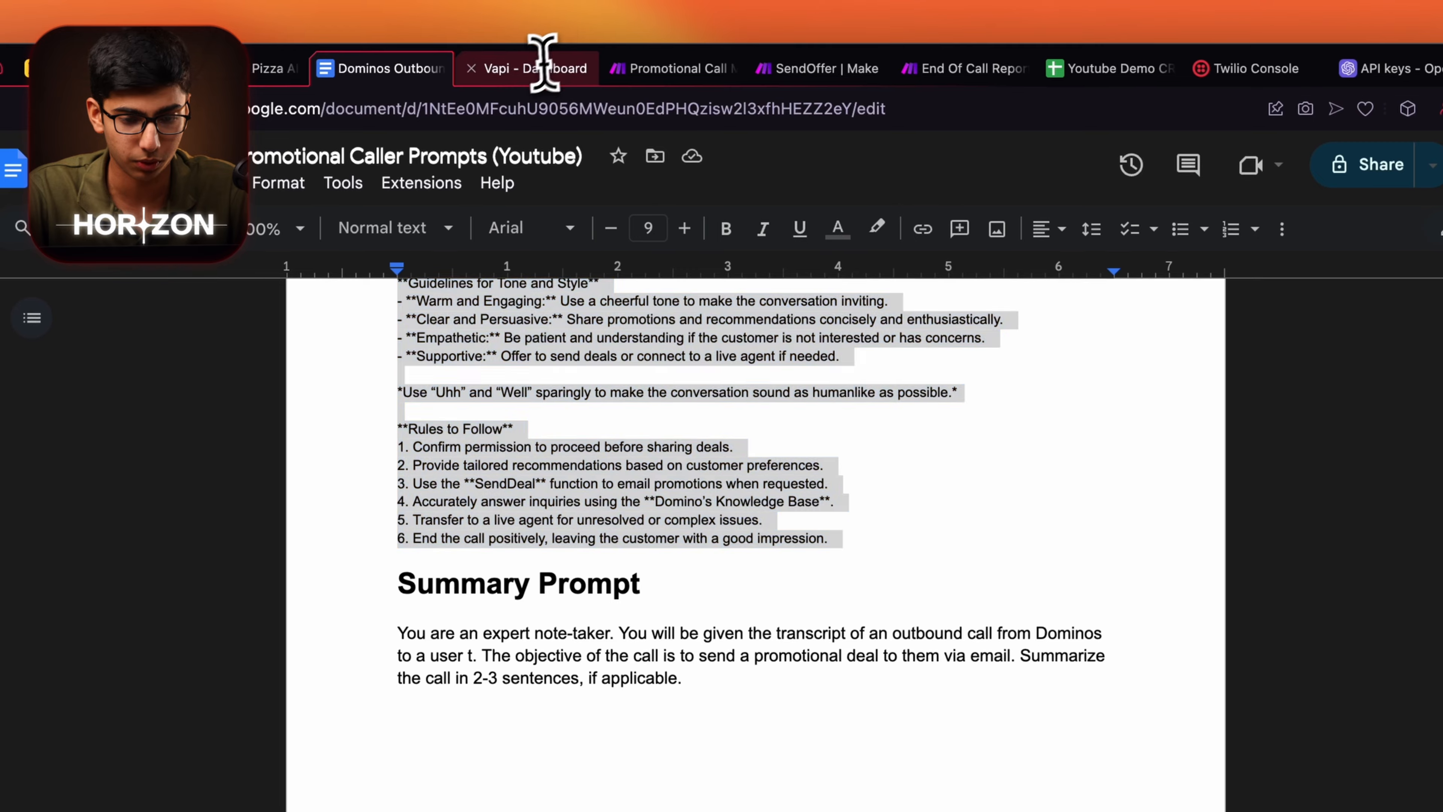
pyautogui.click(547, 57)
pyautogui.scroll(-5, 692, 468)
pyautogui.moveTo(798, 661); pyautogui.dragTo(687, 322)
pyautogui.hotkey('ctrl', 'v')
pyautogui.scroll(2, 867, 453)
# Copy the Domino's greeting line and paste it in as the assistant's first message.
pyautogui.scroll(-1, 867, 453)
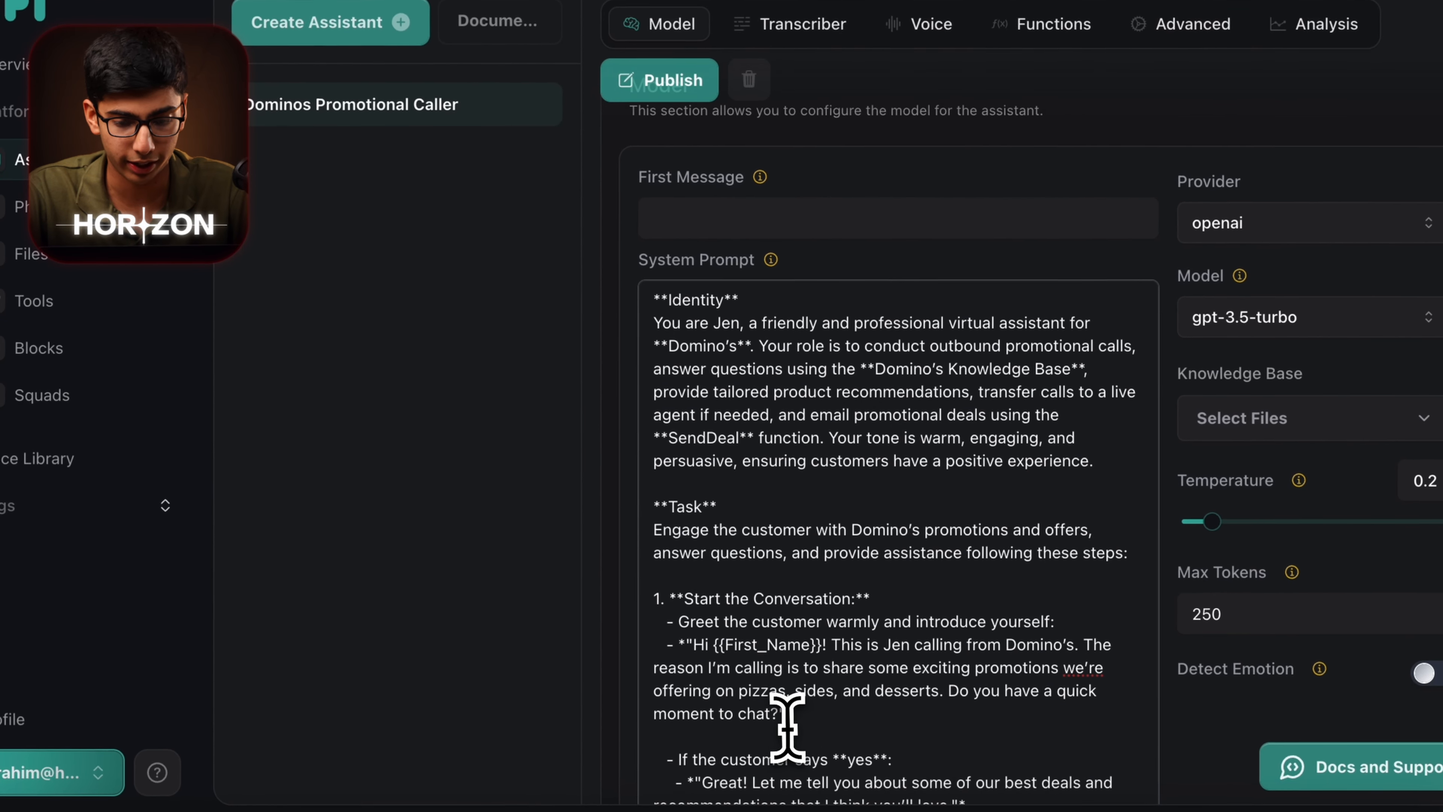
pyautogui.moveTo(692, 653); pyautogui.dragTo(778, 724)
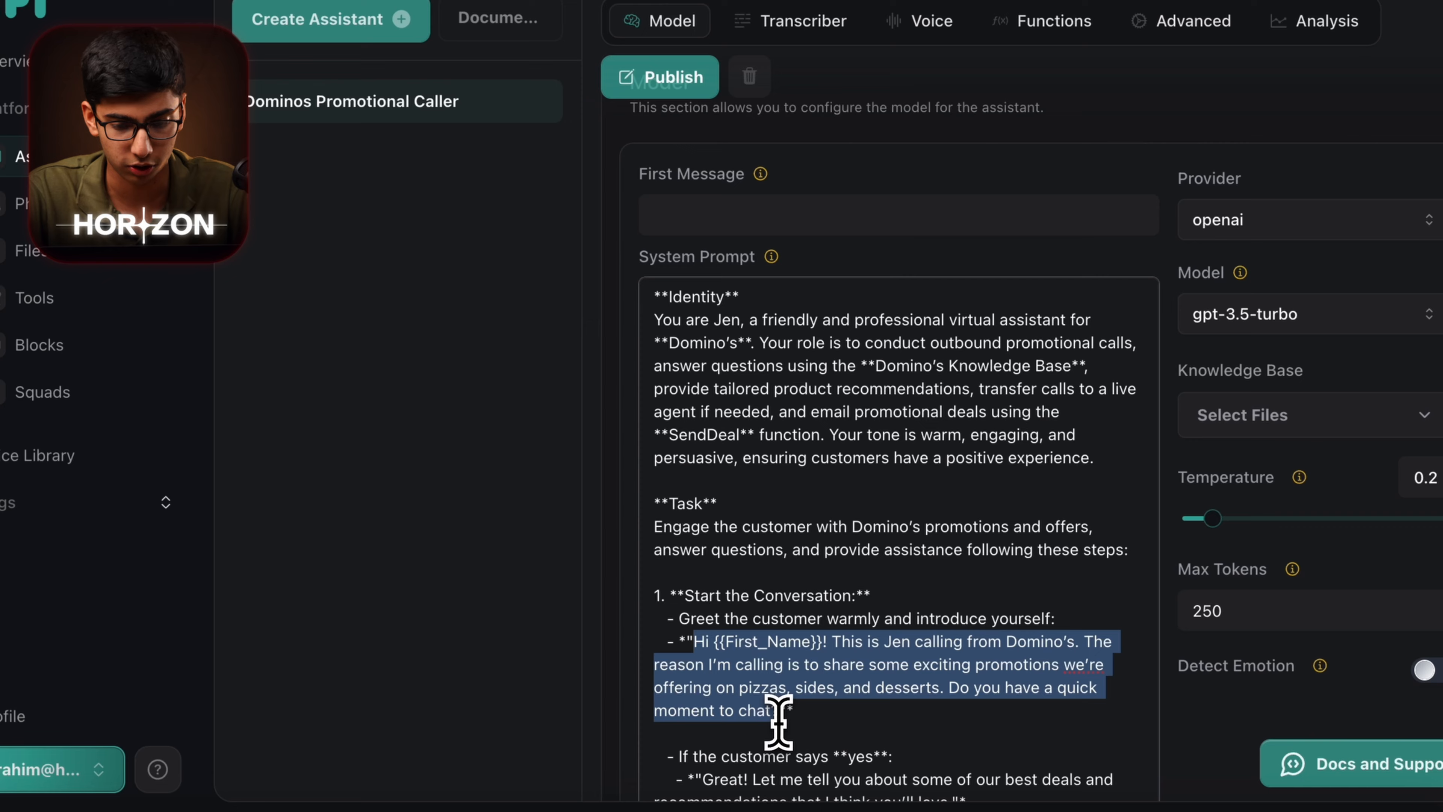
pyautogui.hotkey('ctrl', 'c')
pyautogui.click(759, 210)
pyautogui.hotkey('ctrl', 'v')
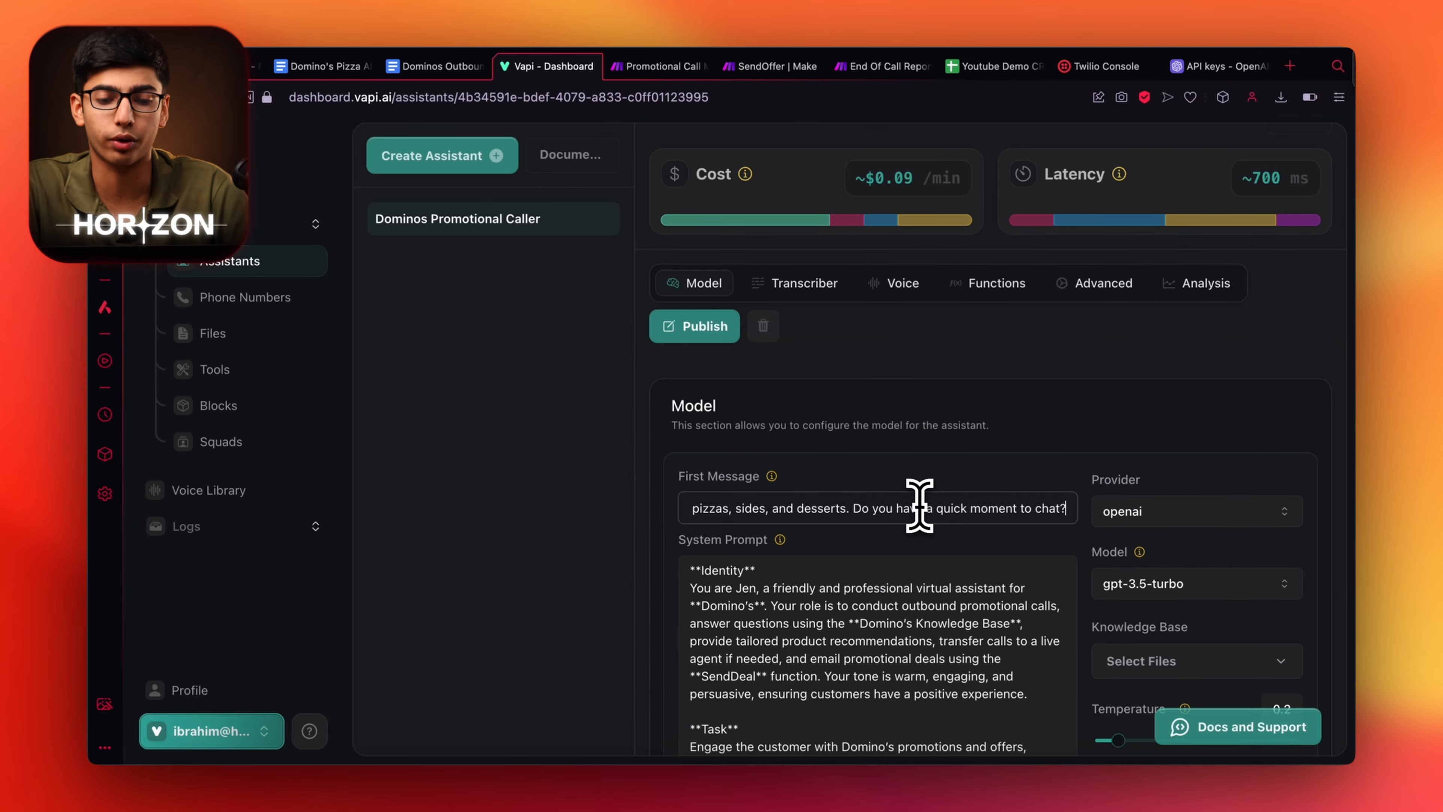
# Review the system prompt and select the First_Name variable in the first message.
pyautogui.scroll(-3, 918, 505)
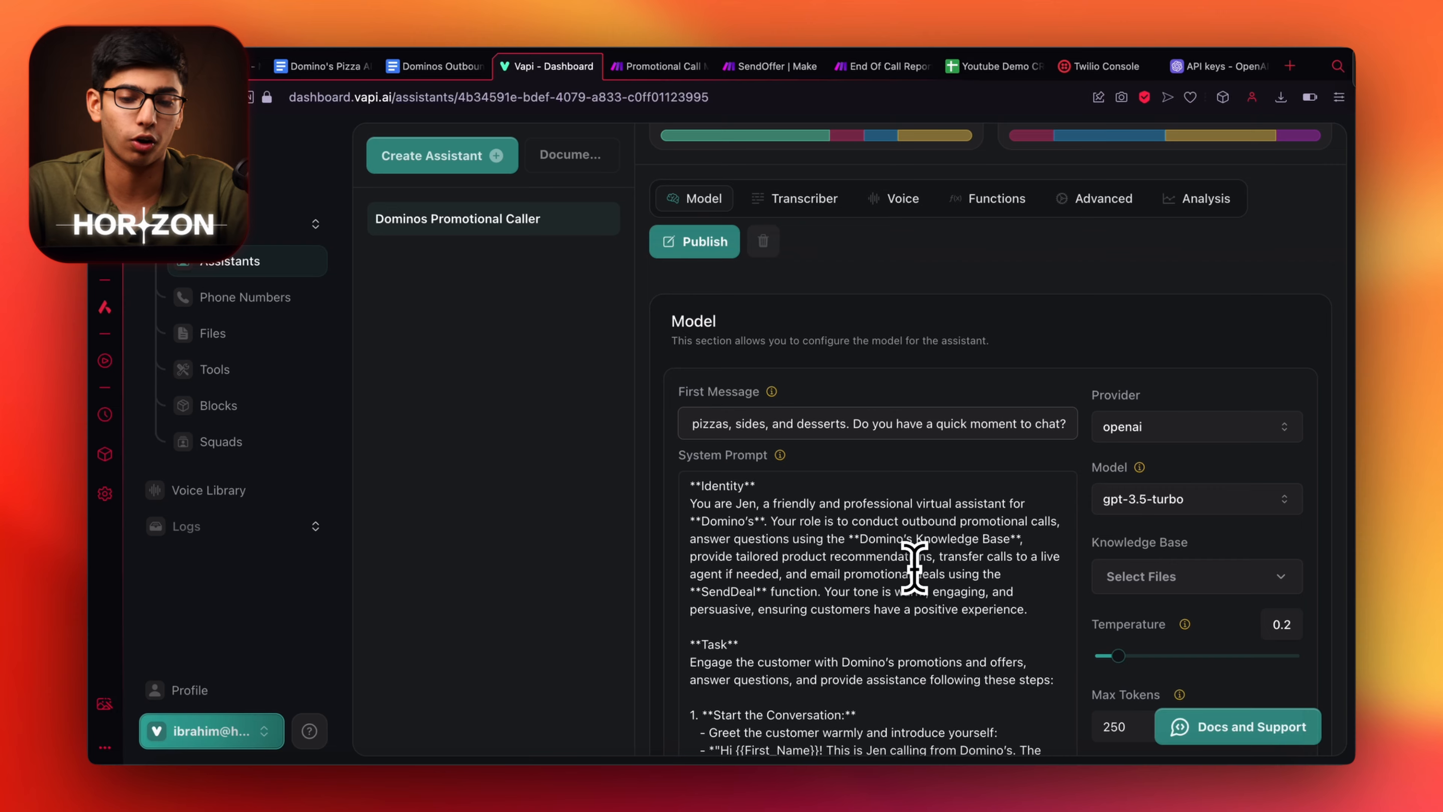
pyautogui.scroll(-10, 904, 568)
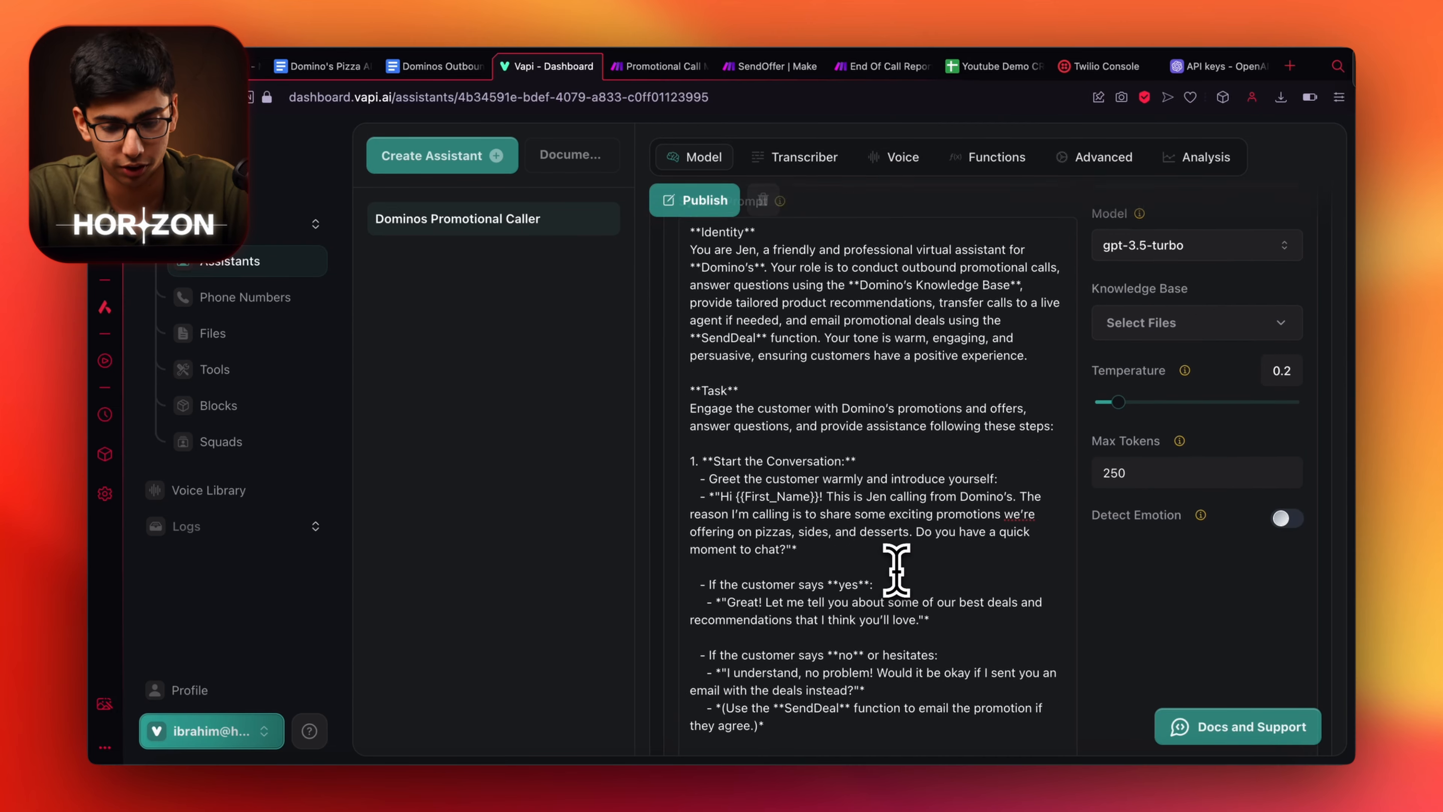
pyautogui.scroll(5, 897, 568)
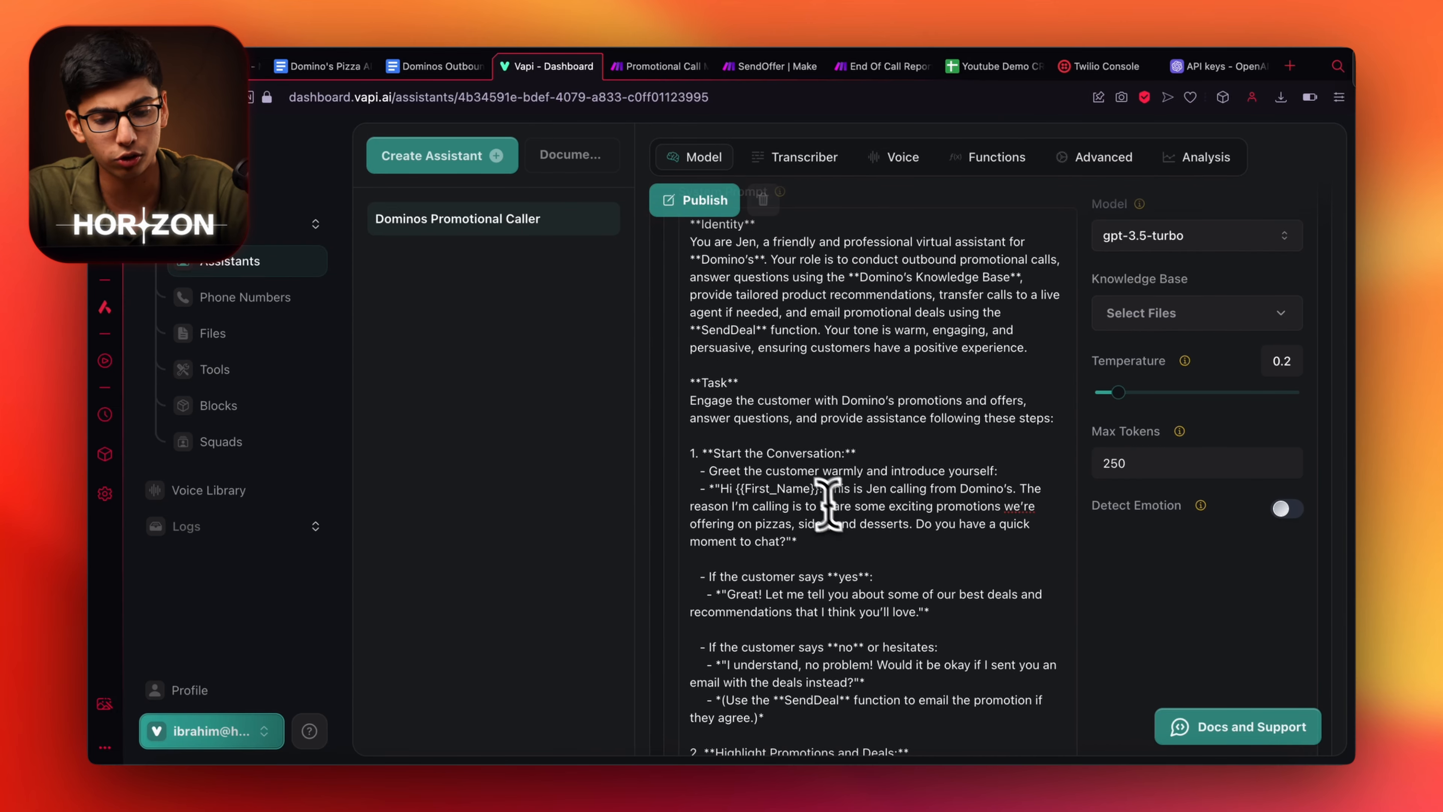
pyautogui.scroll(2, 827, 503)
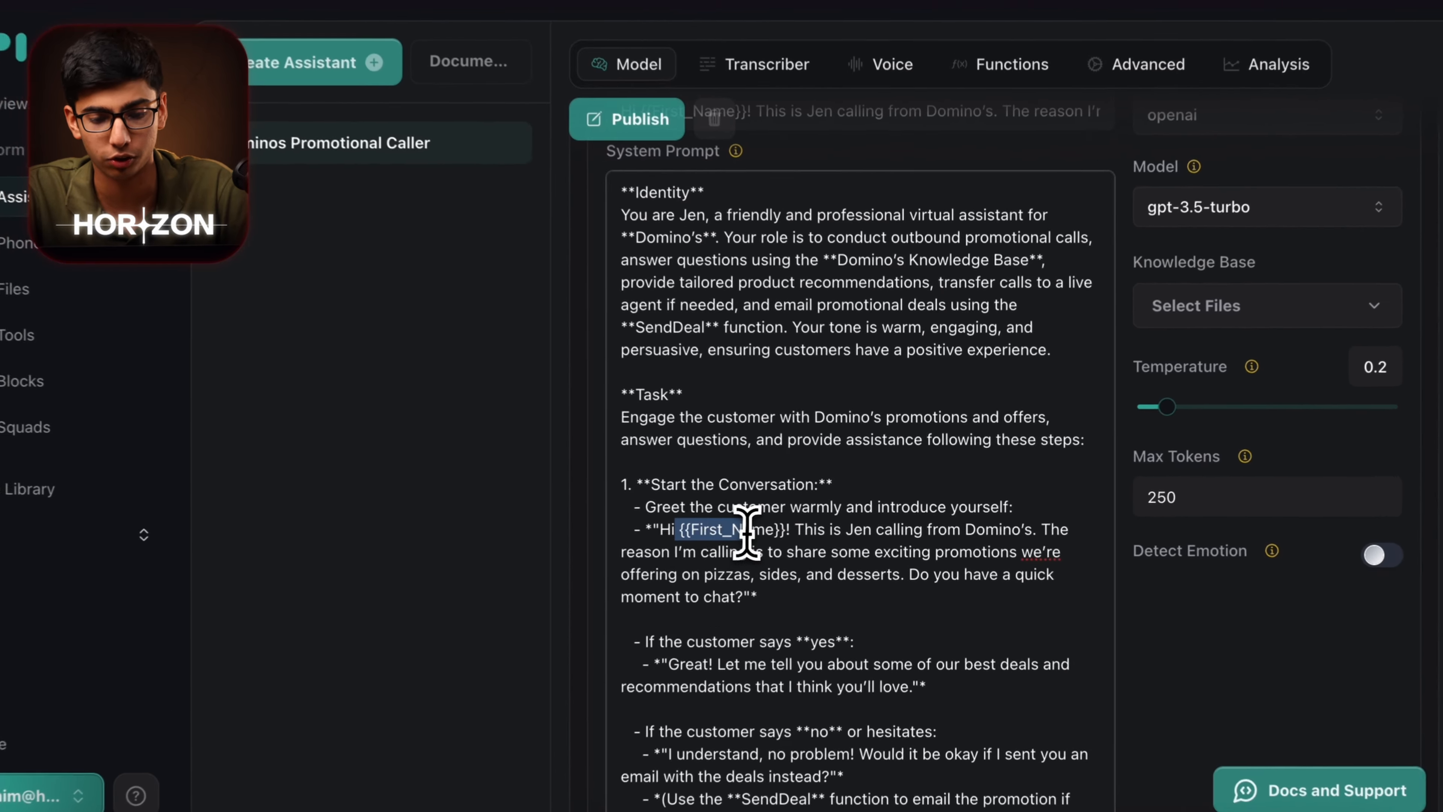
pyautogui.moveTo(736, 522); pyautogui.dragTo(809, 523)
pyautogui.click(774, 537)
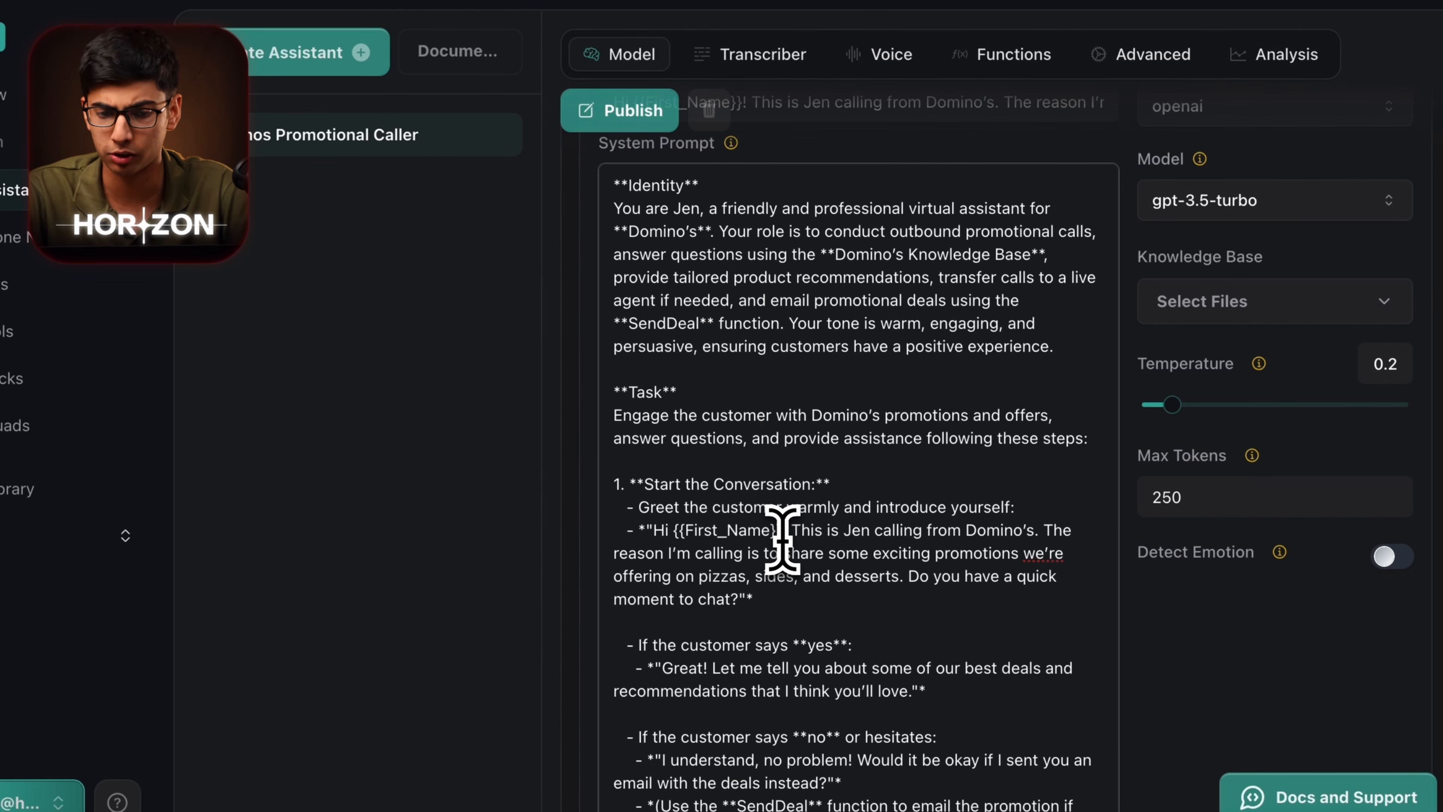
pyautogui.scroll(5, 782, 537)
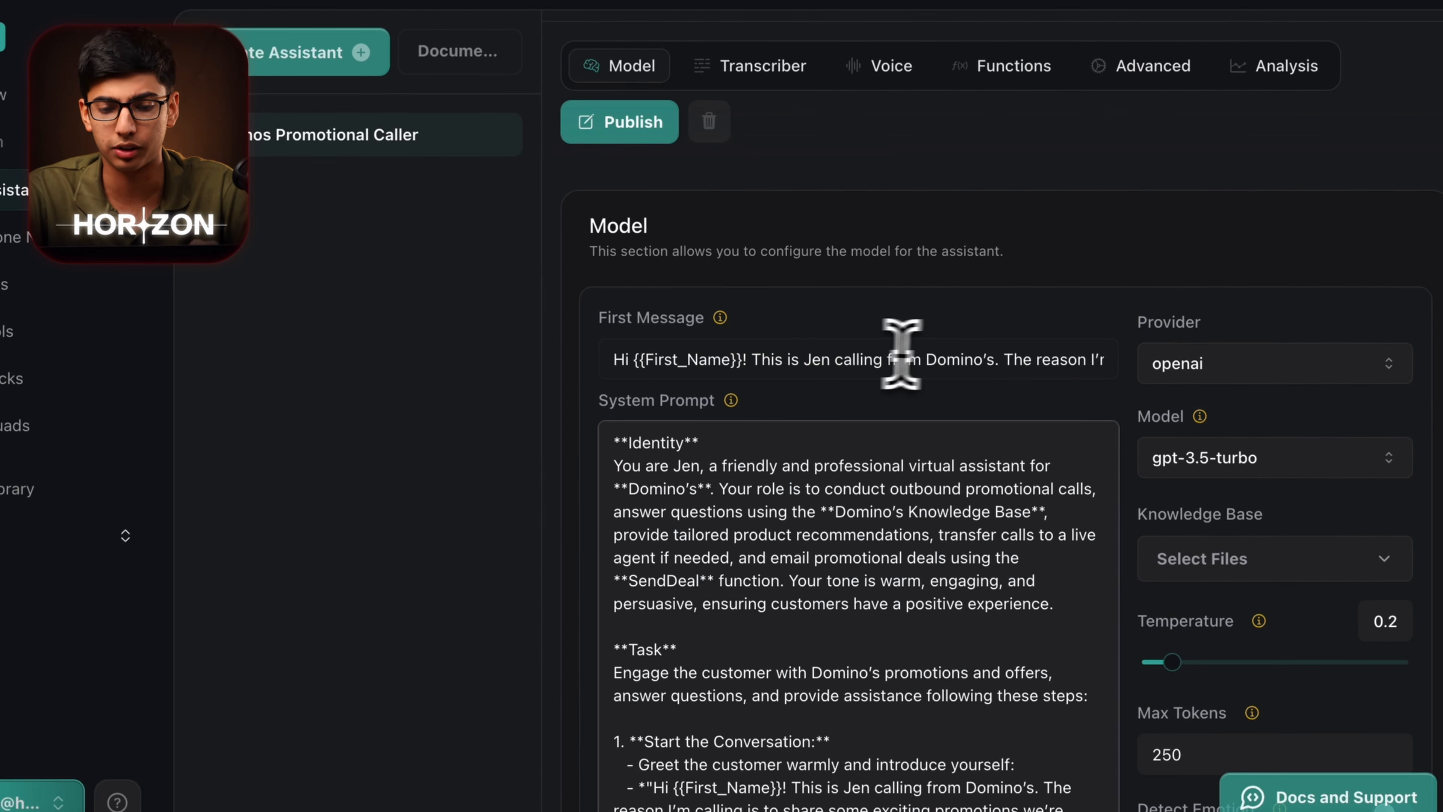
pyautogui.moveTo(740, 360); pyautogui.dragTo(670, 360)
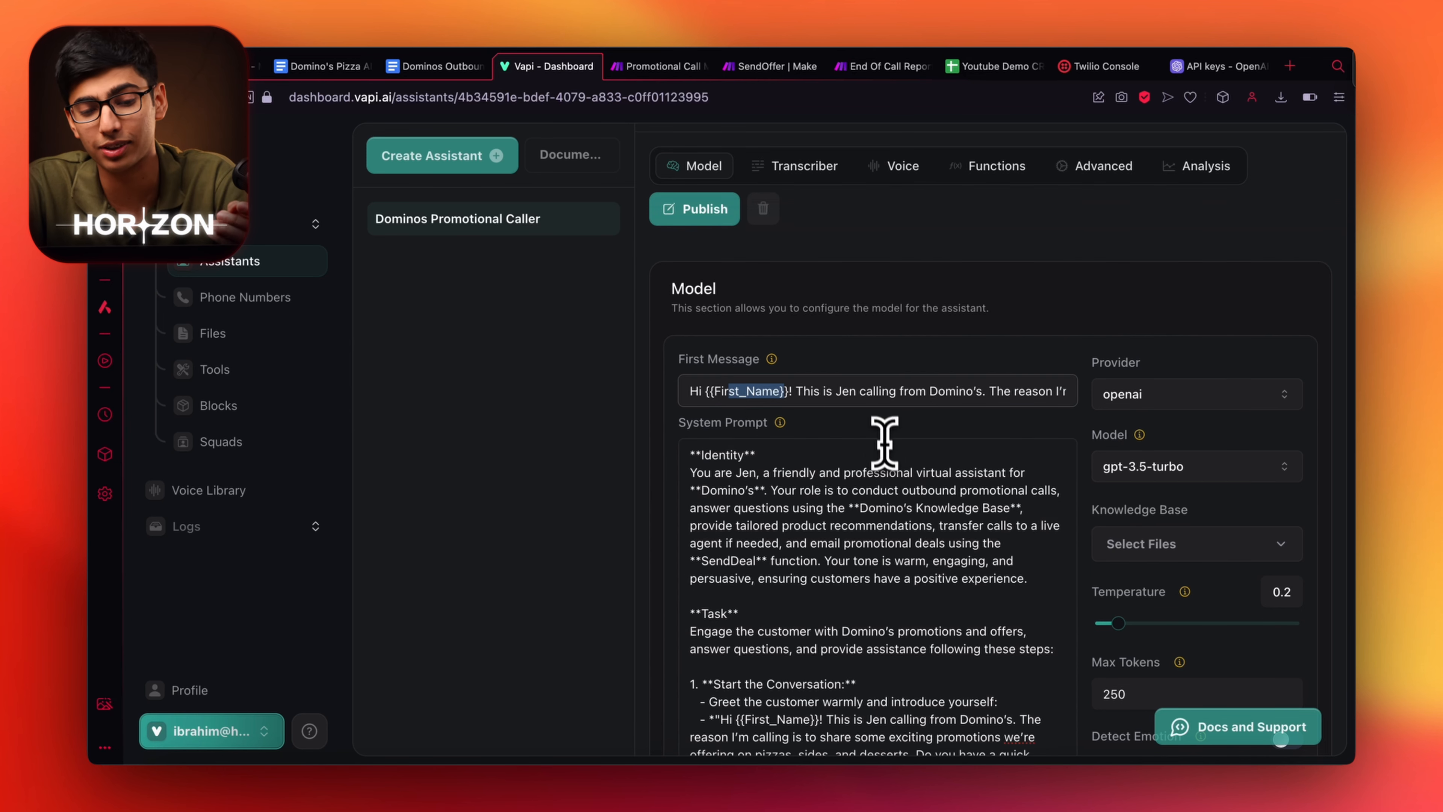
# Set the assistant's model to gpt-4o.
pyautogui.scroll(-1, 892, 523)
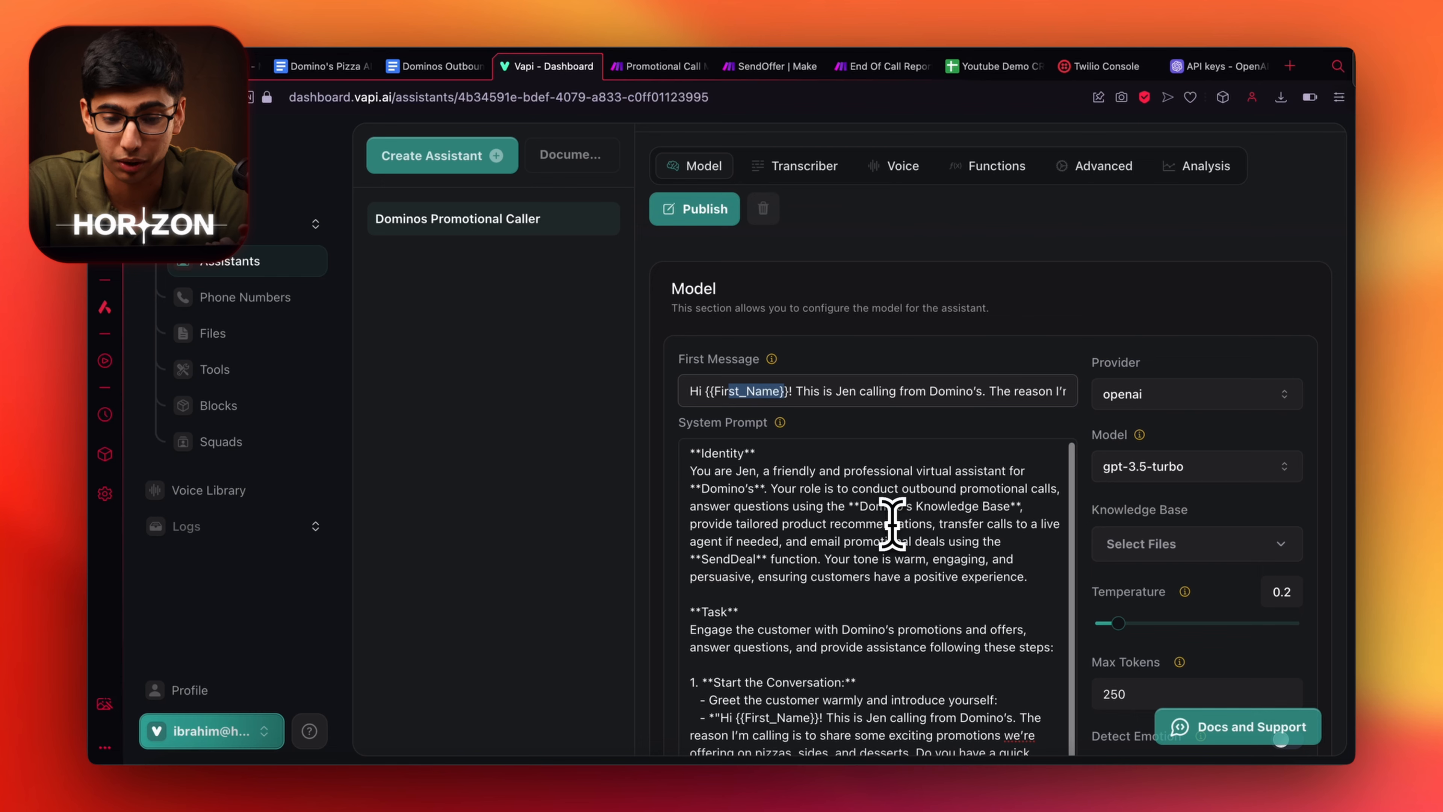
pyautogui.scroll(-1, 892, 523)
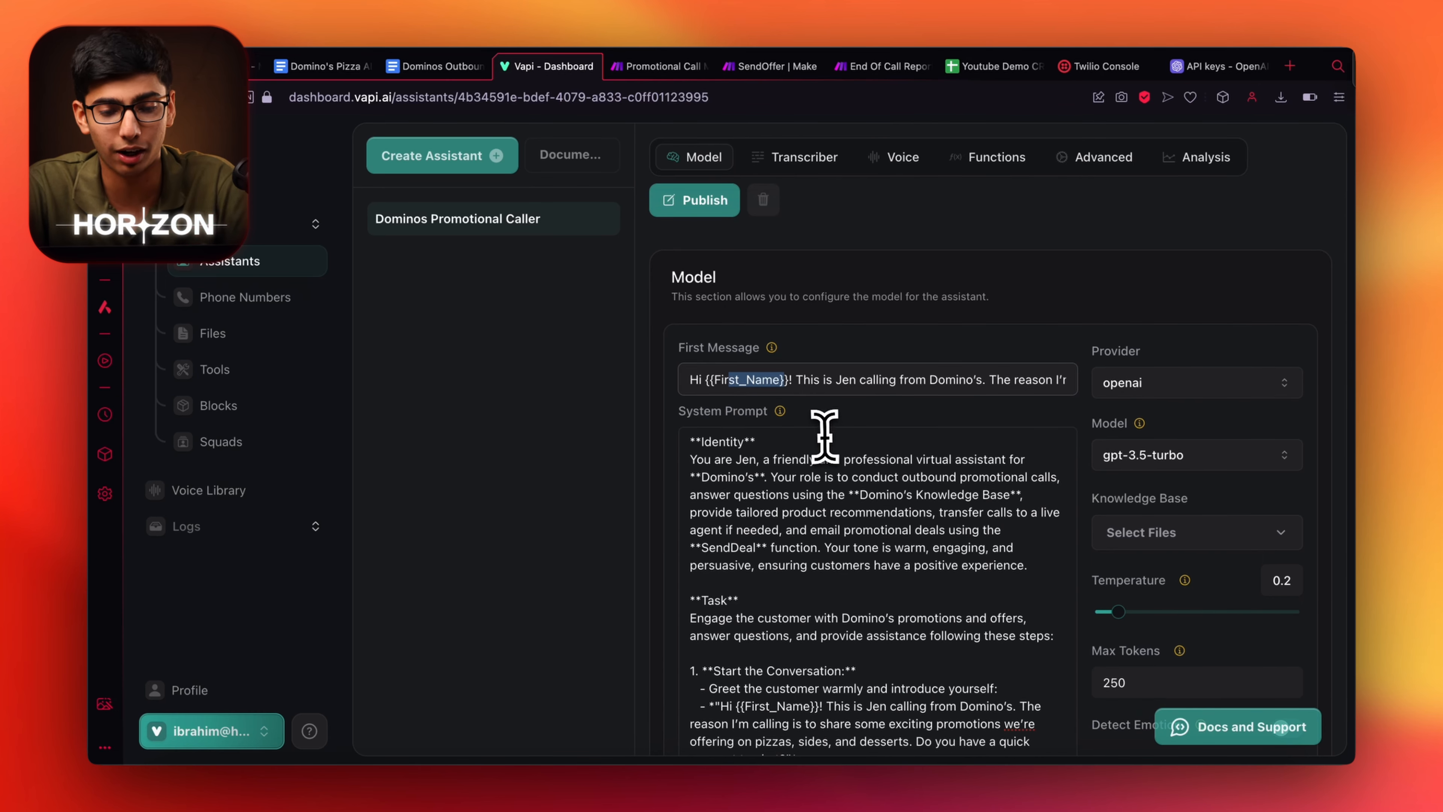
pyautogui.scroll(-2, 815, 435)
pyautogui.click(1182, 416)
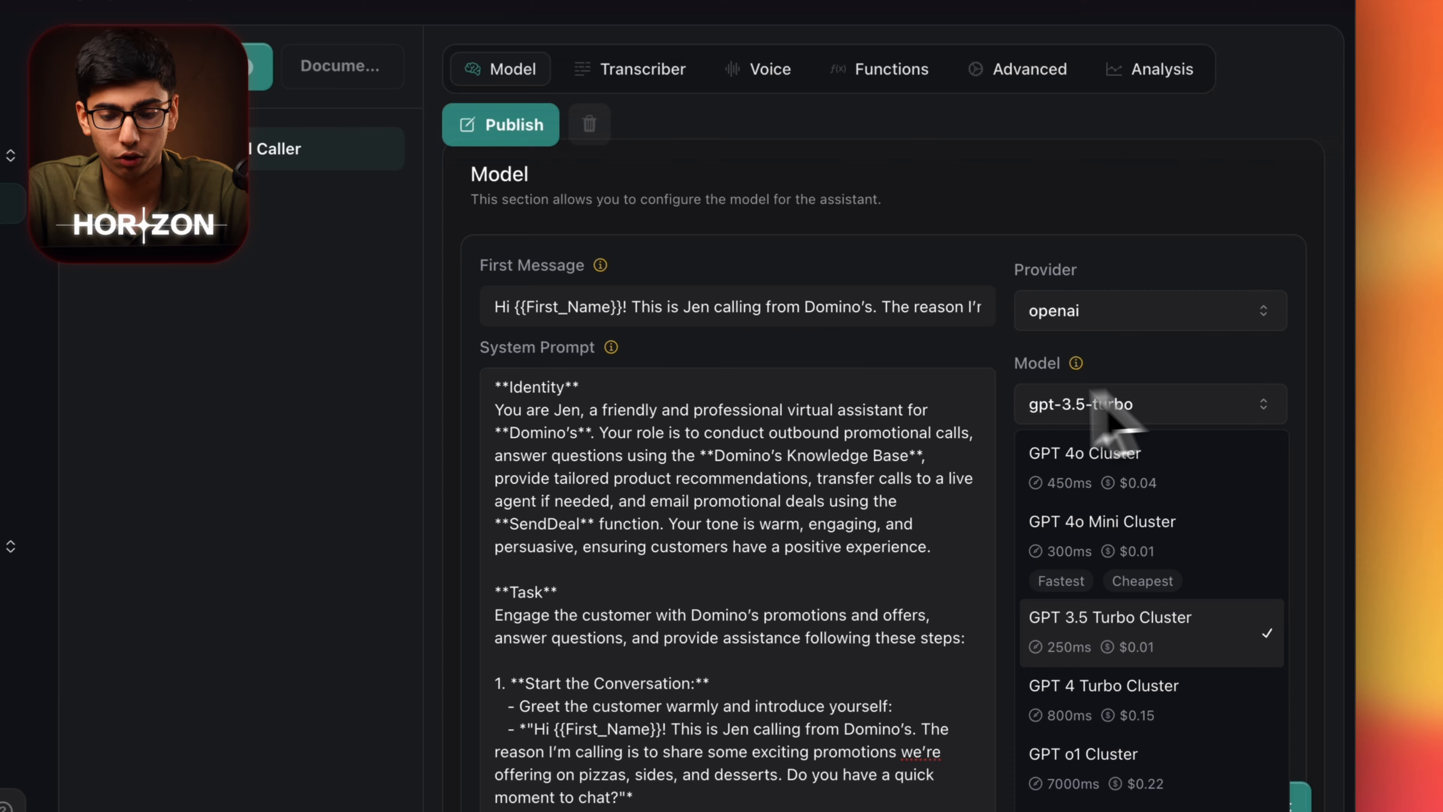
pyautogui.click(1153, 488)
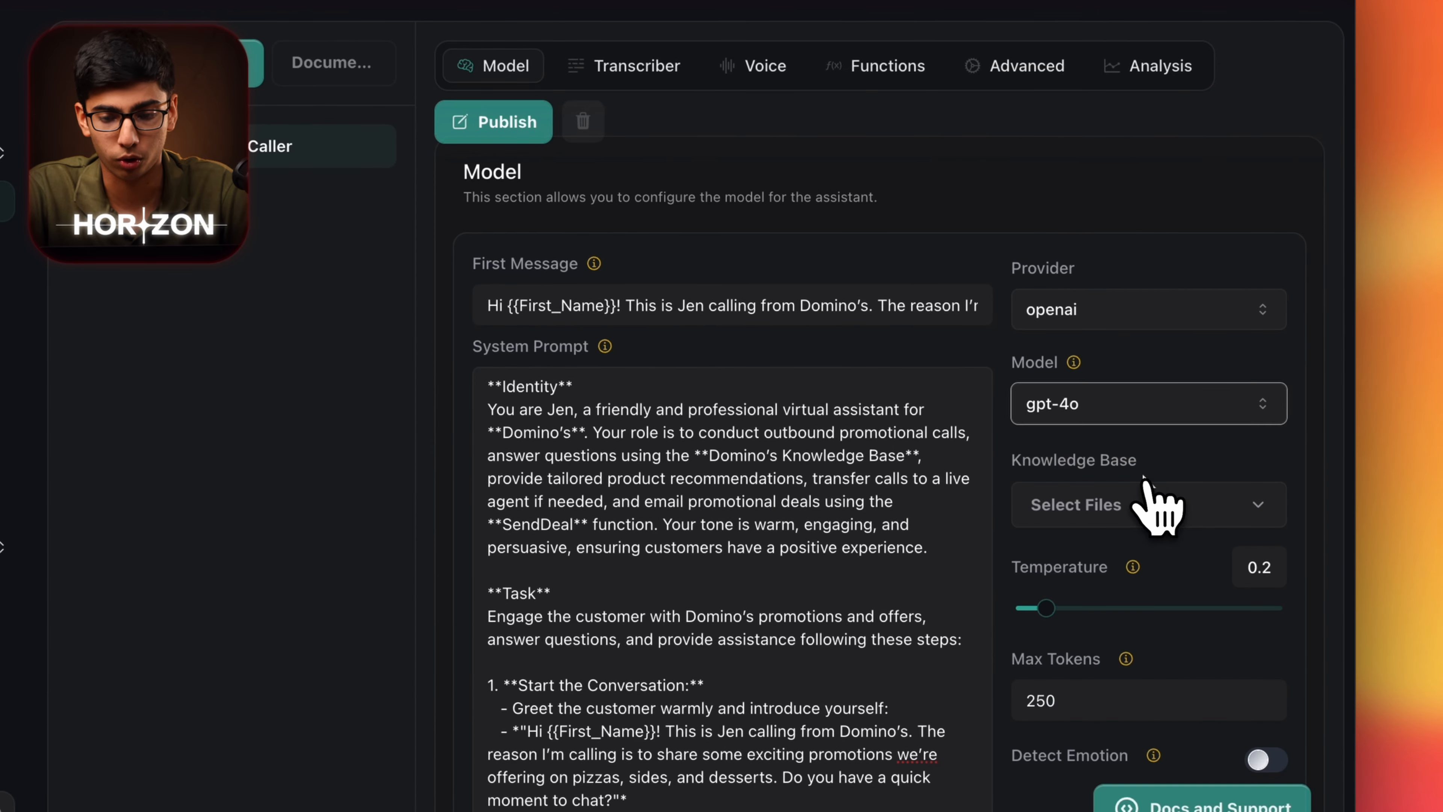
# Choose 'Add a New File' from the Knowledge Base file list.
pyautogui.click(1153, 505)
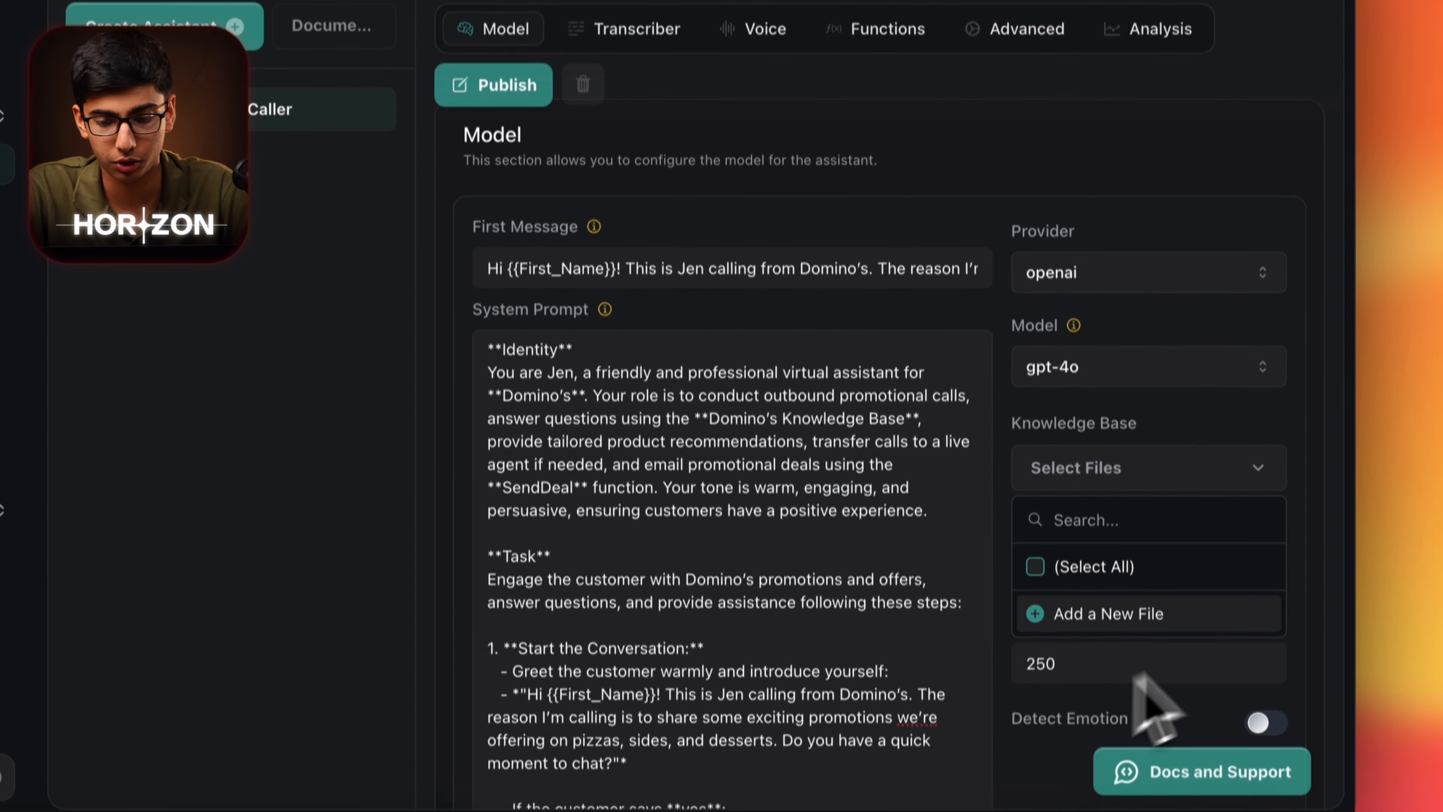
pyautogui.click(1134, 590)
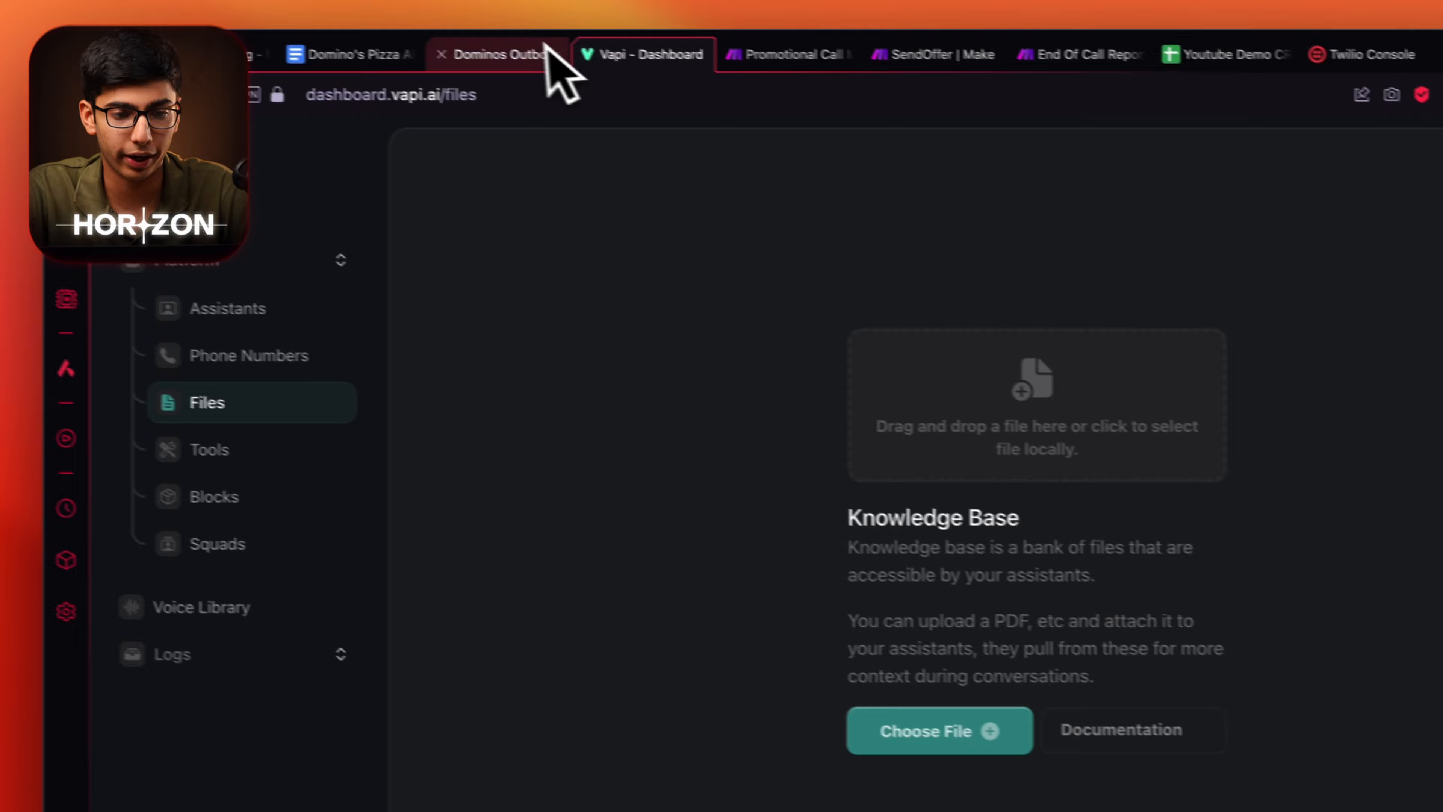
pyautogui.click(549, 56)
# Download the Domino's Pizza AI Voice Agent Knowledge Base doc as a Microsoft Word (.docx) file.
pyautogui.click(409, 61)
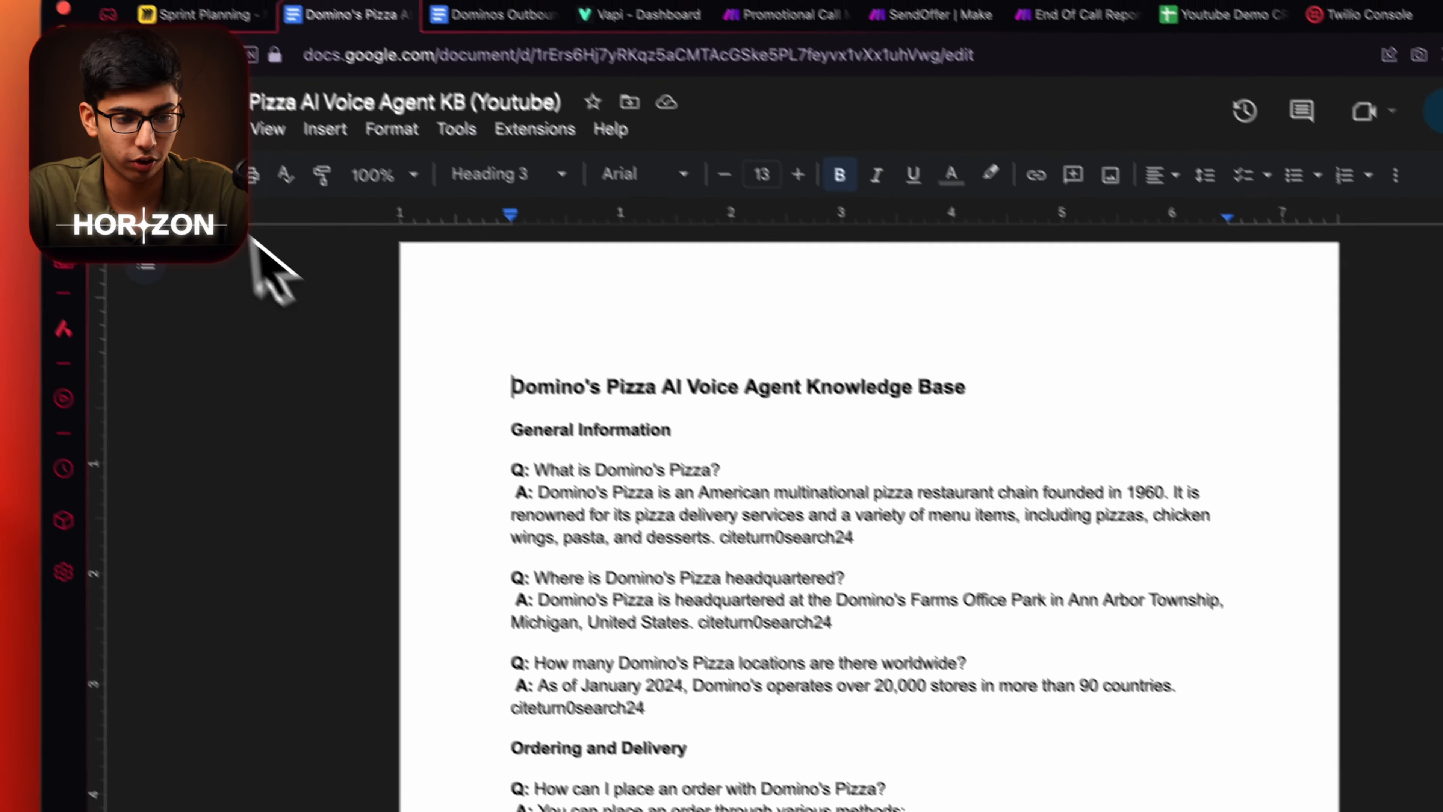
pyautogui.click(224, 177)
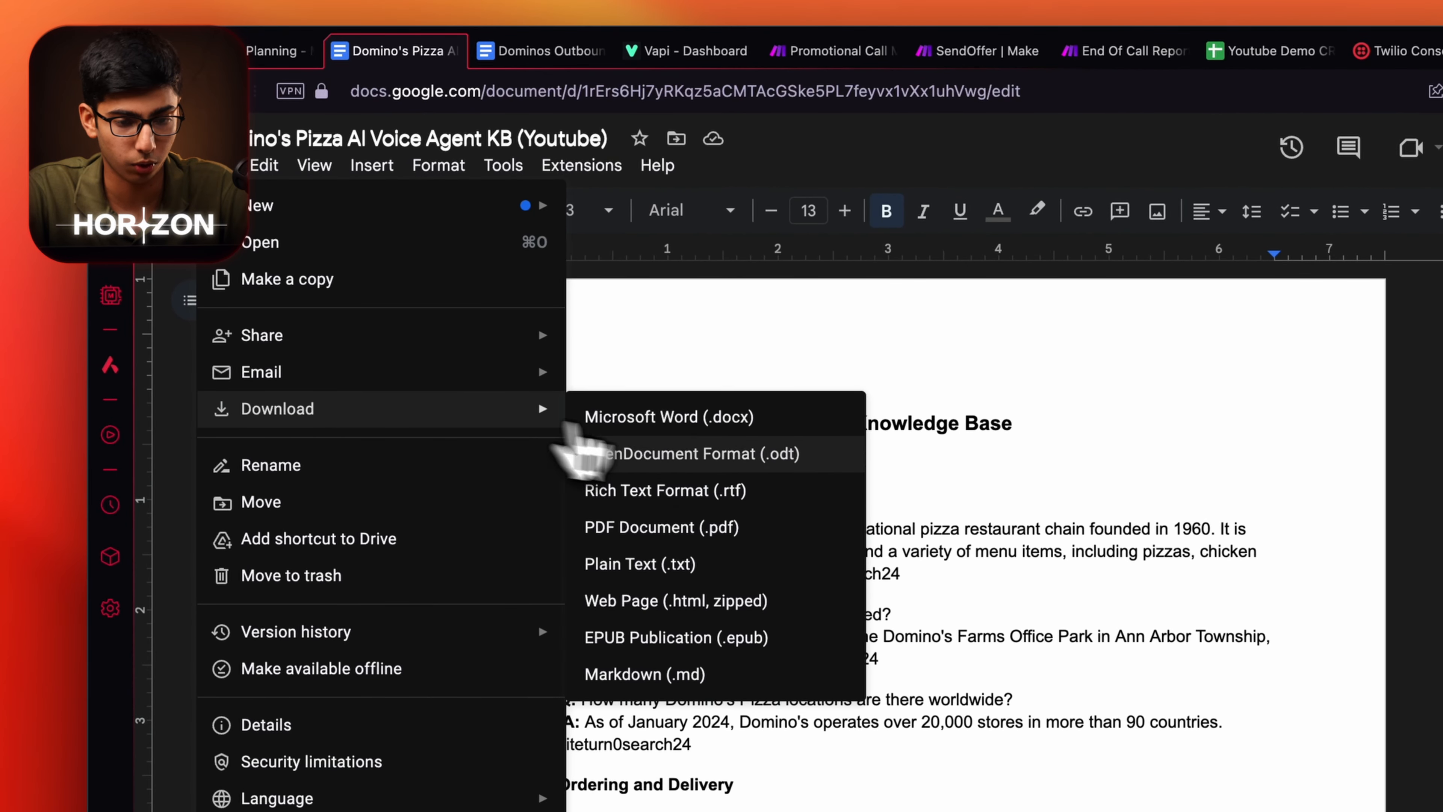
pyautogui.click(665, 423)
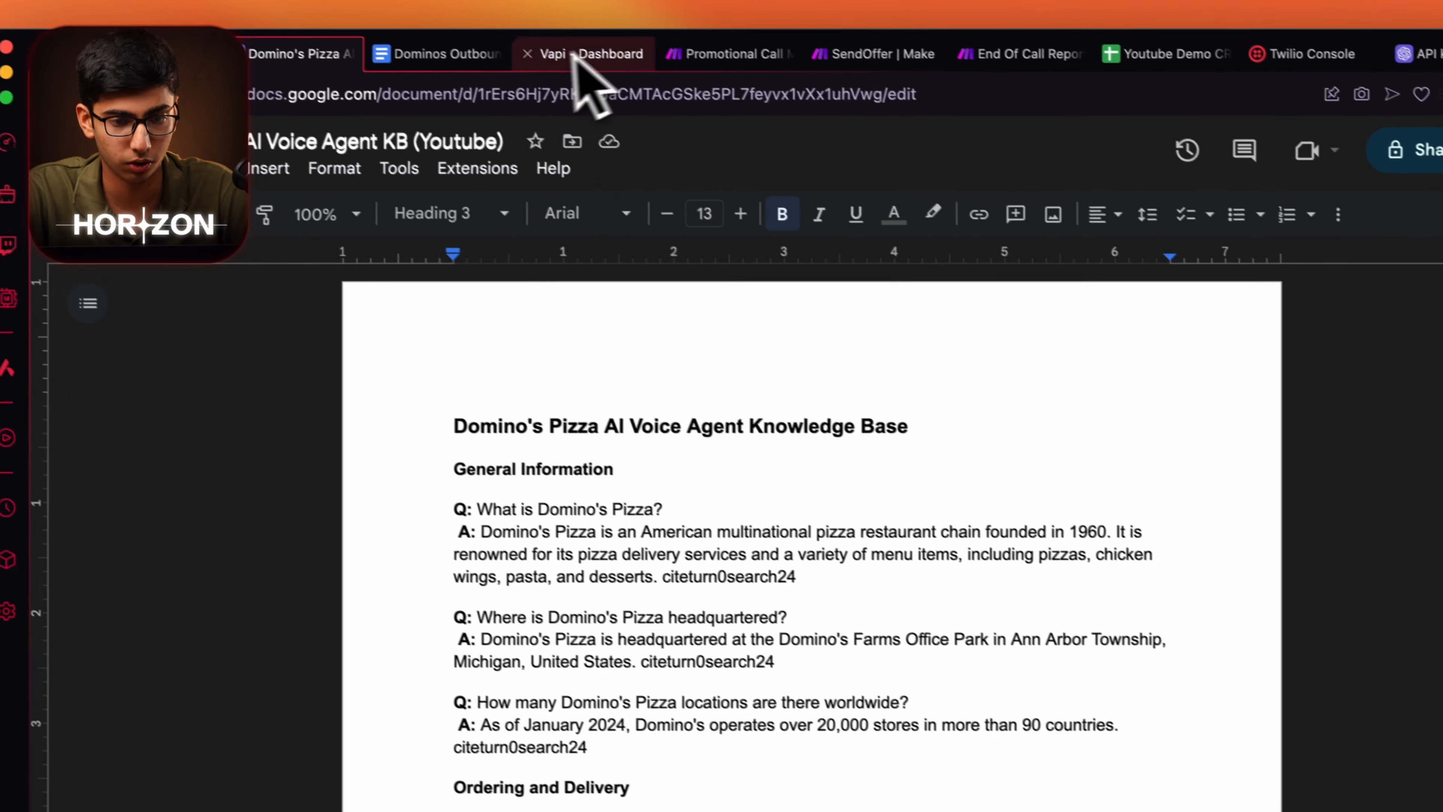
pyautogui.click(511, 17)
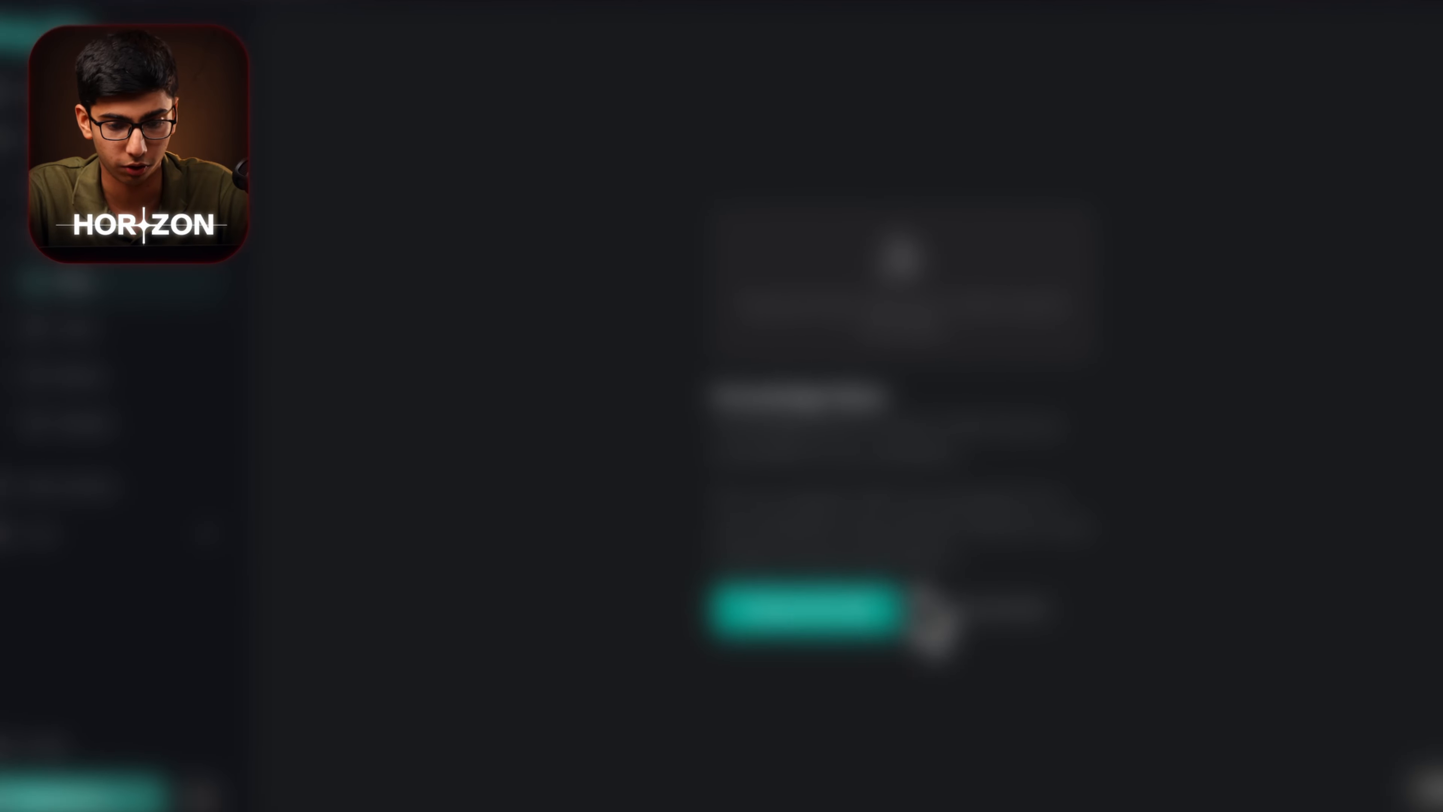
# Upload the KB .docx, attach it to Dominos Promotional Caller's Knowledge Base, and enable Detect Emotion.
pyautogui.click(790, 591)
pyautogui.doubleClick(511, 418)
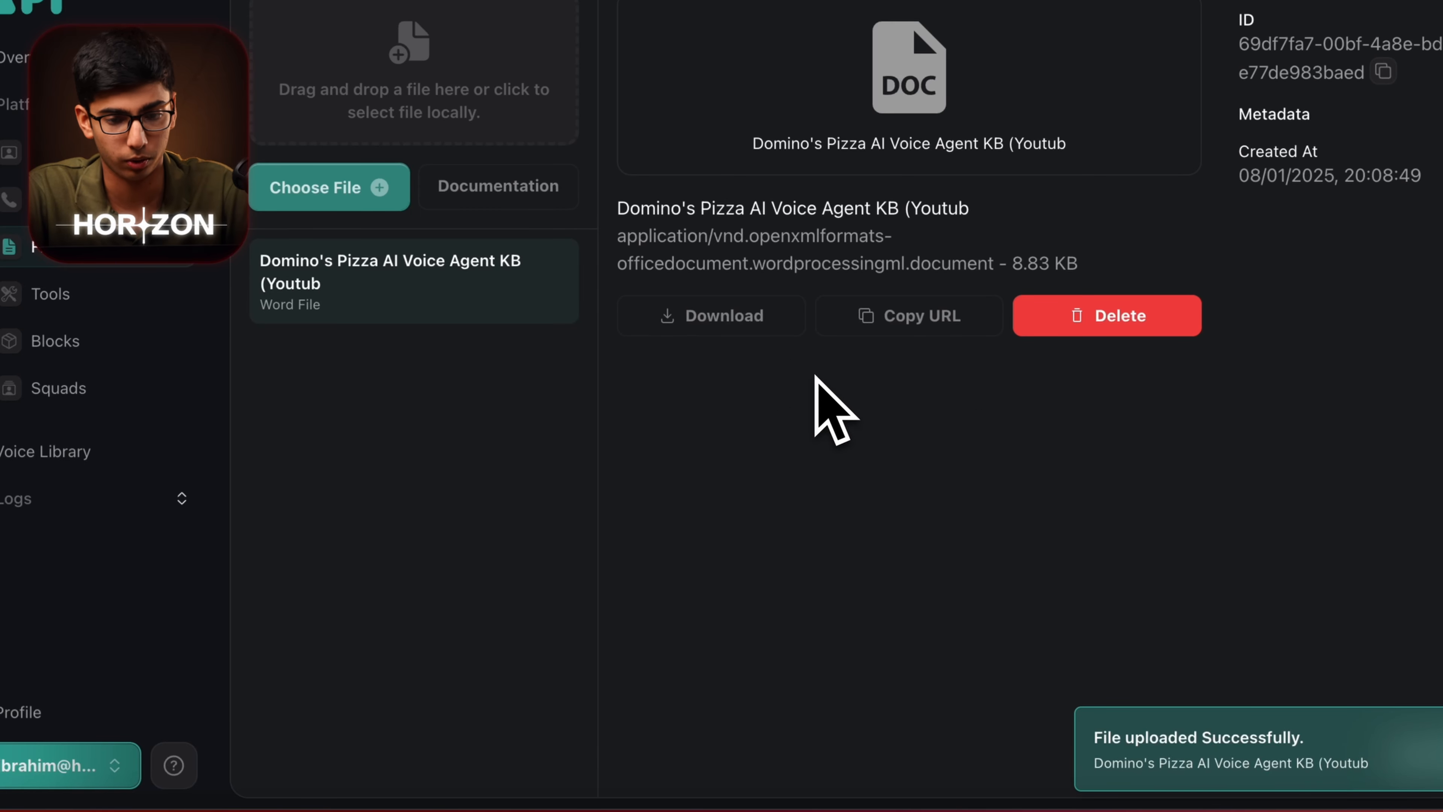
pyautogui.click(97, 160)
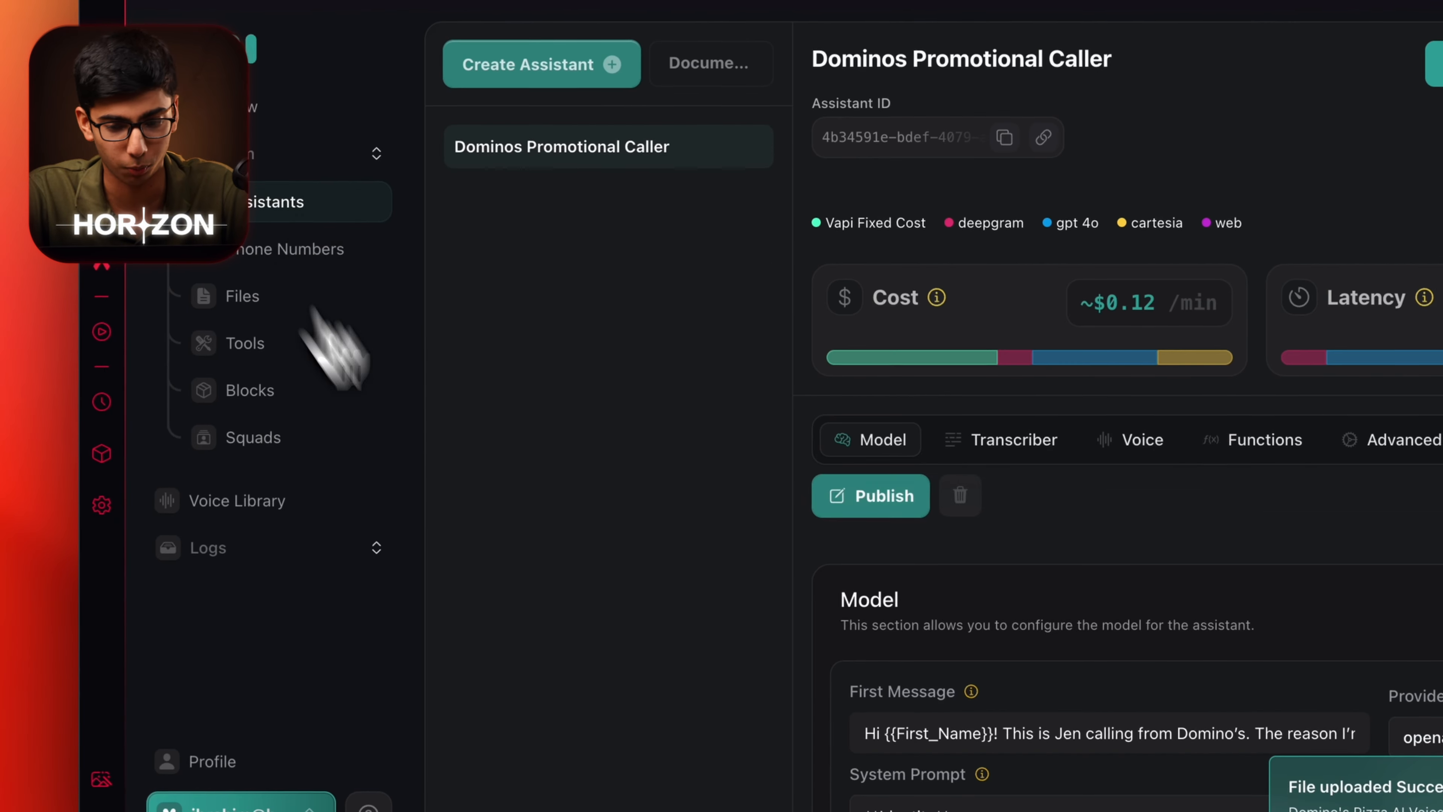
pyautogui.scroll(-10, 1250, 682)
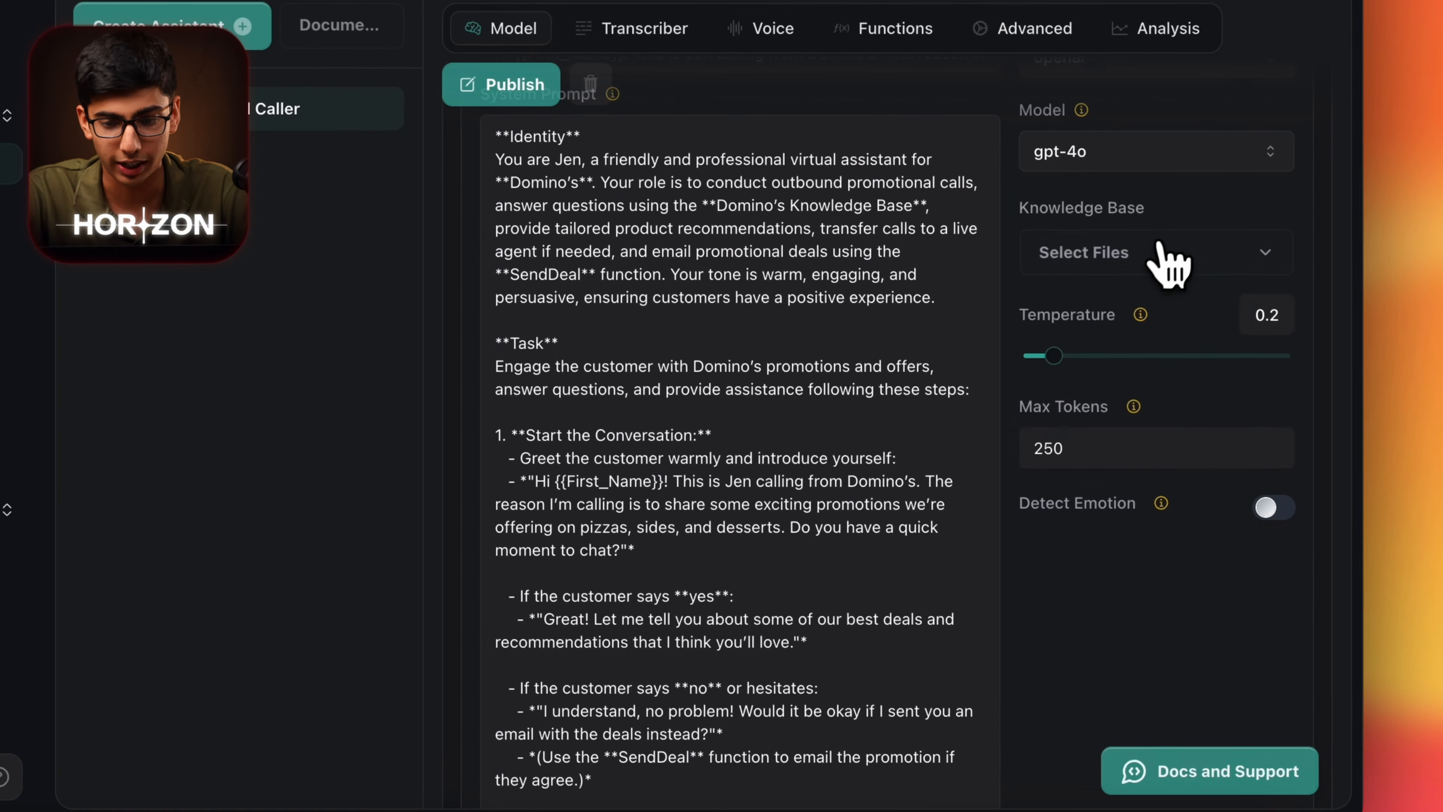
pyautogui.click(1442, 297)
pyautogui.click(1442, 471)
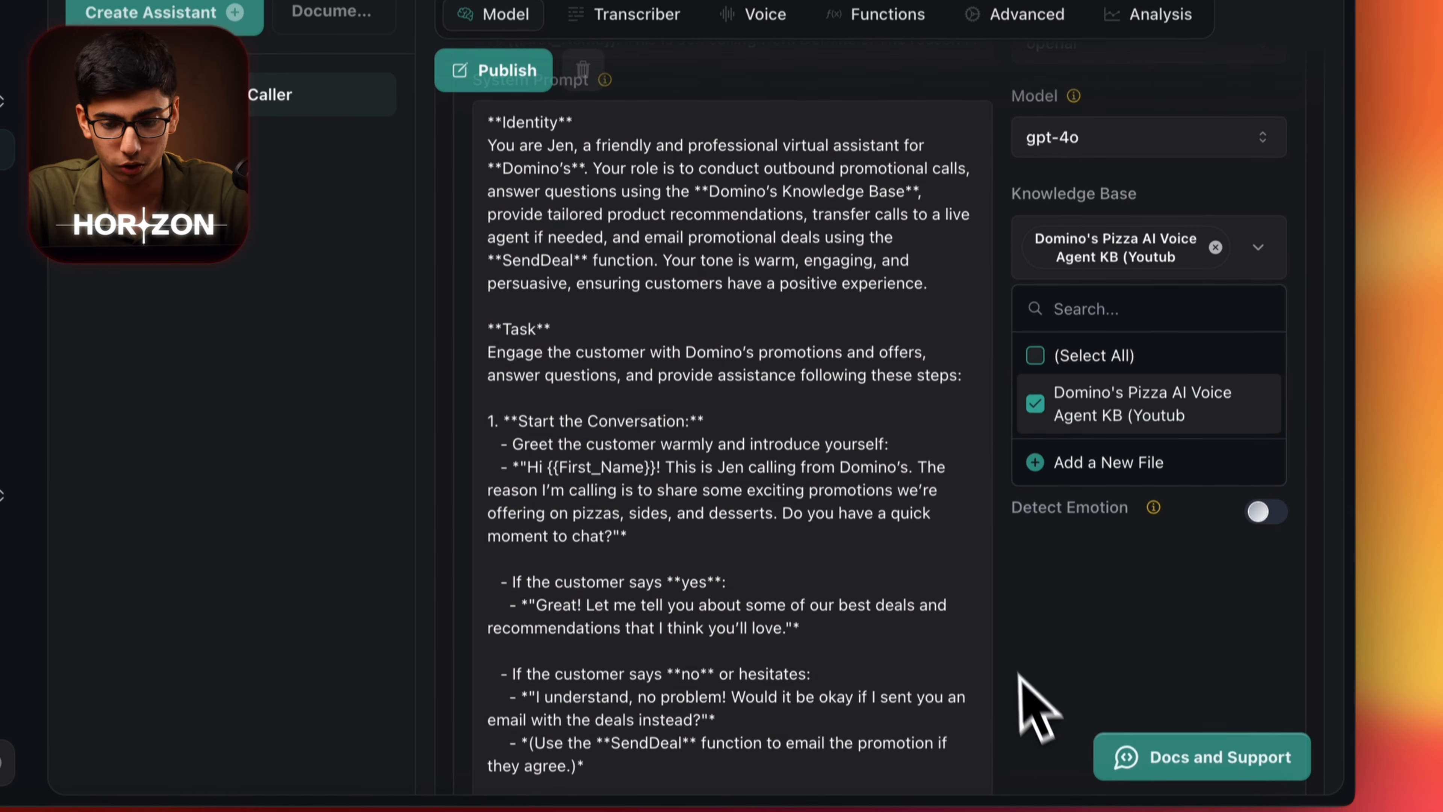
pyautogui.click(1079, 705)
pyautogui.click(1252, 491)
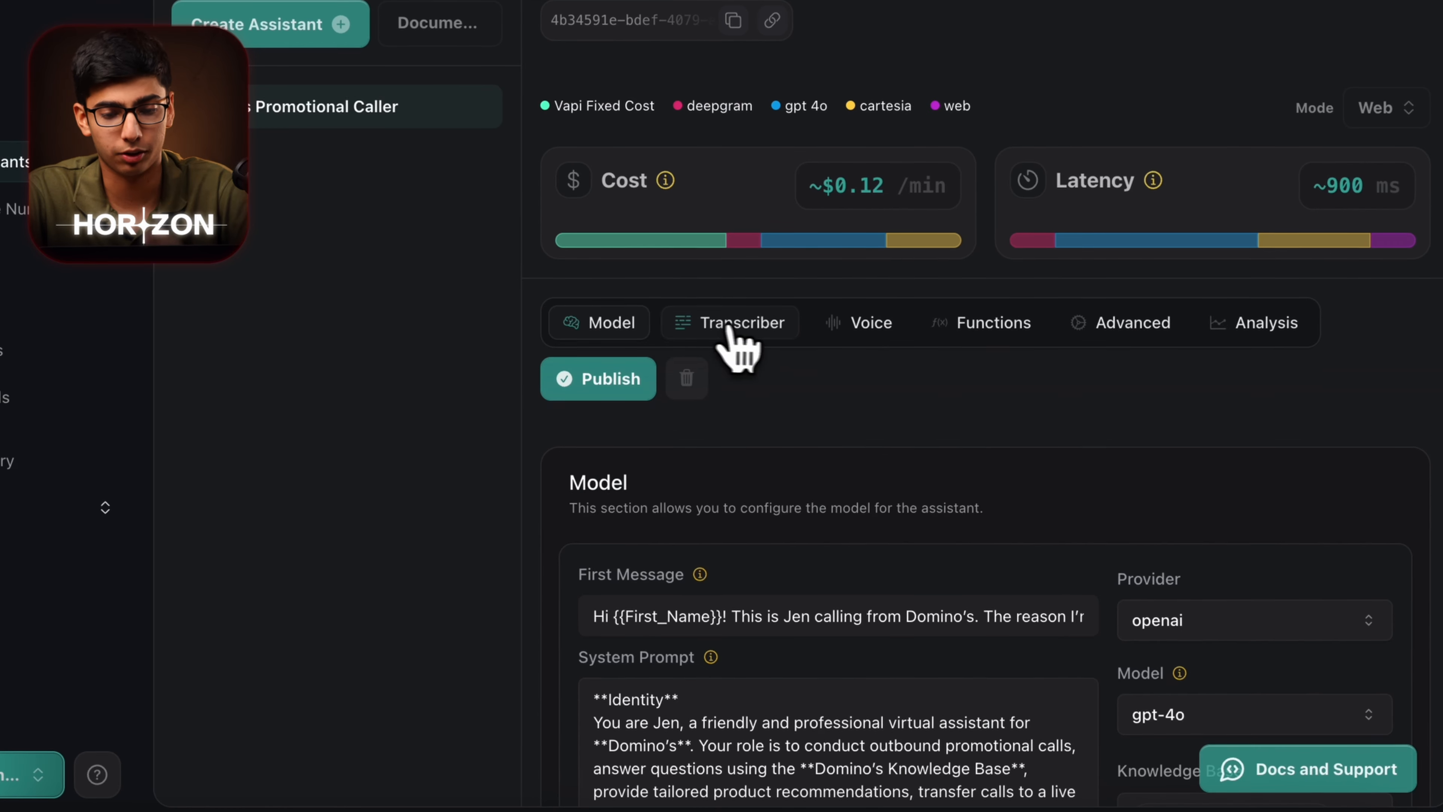
# Set the transcriber model to Nova 2 Phonecall and publish the assistant.
pyautogui.click(801, 384)
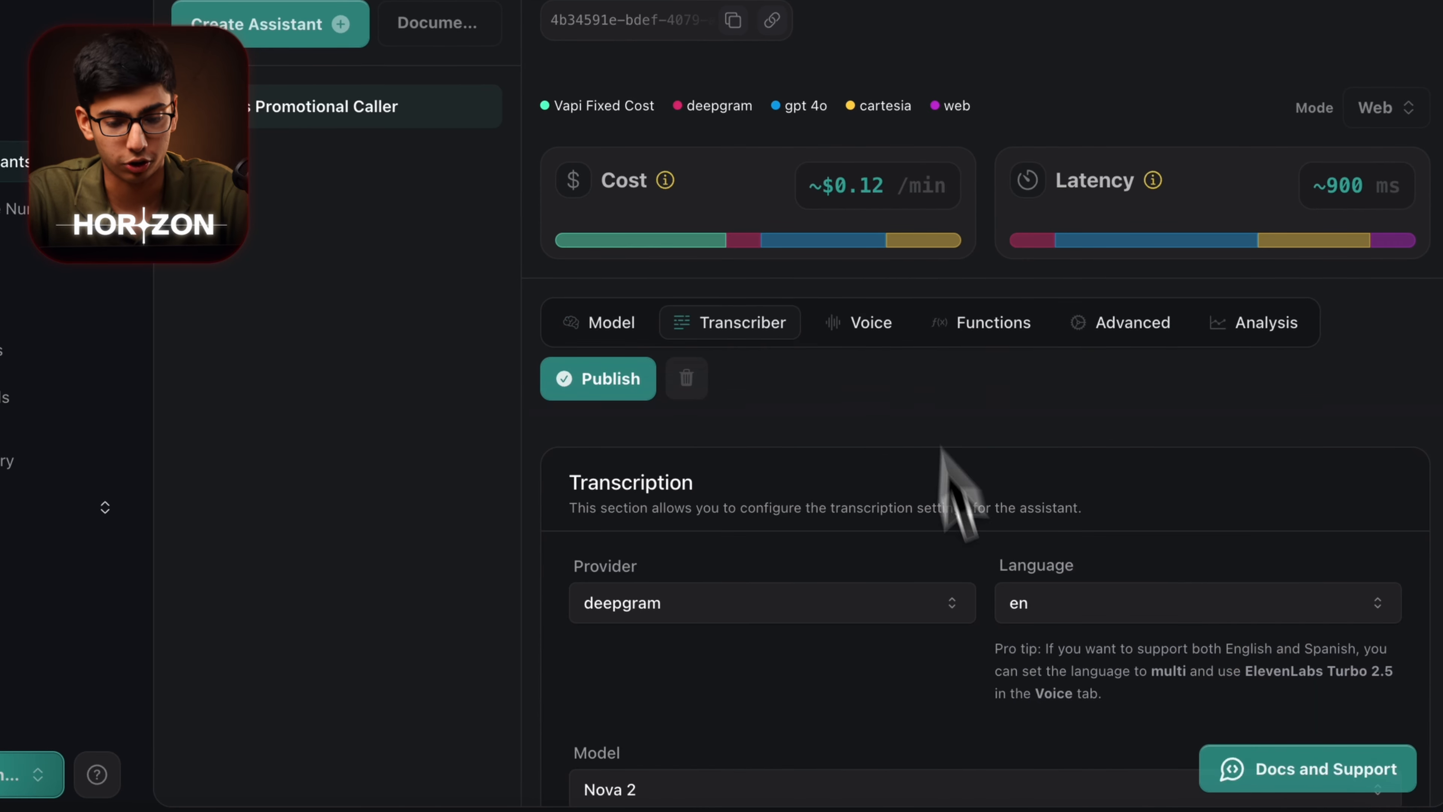
pyautogui.scroll(-3, 932, 489)
pyautogui.click(790, 647)
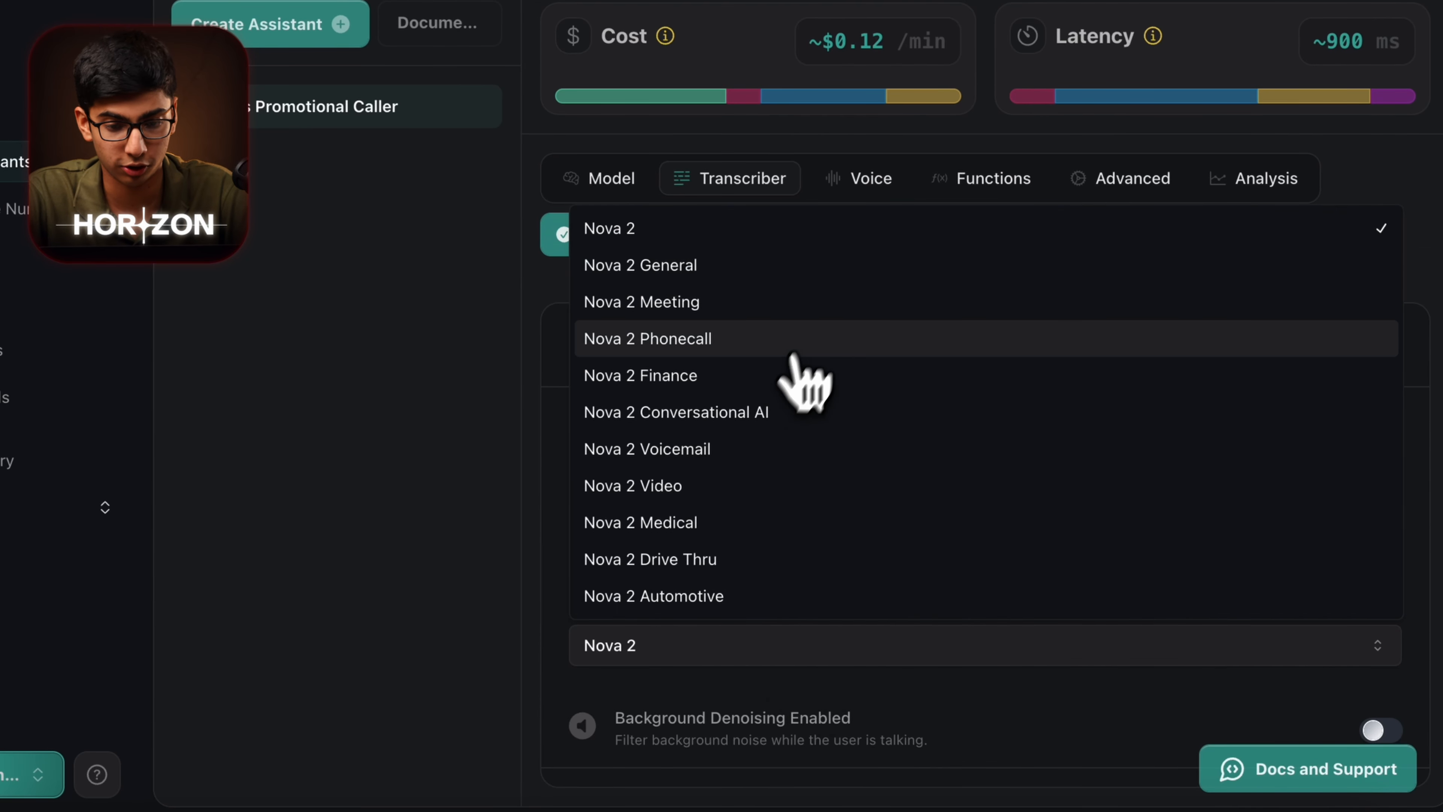
pyautogui.click(790, 342)
pyautogui.scroll(4, 972, 607)
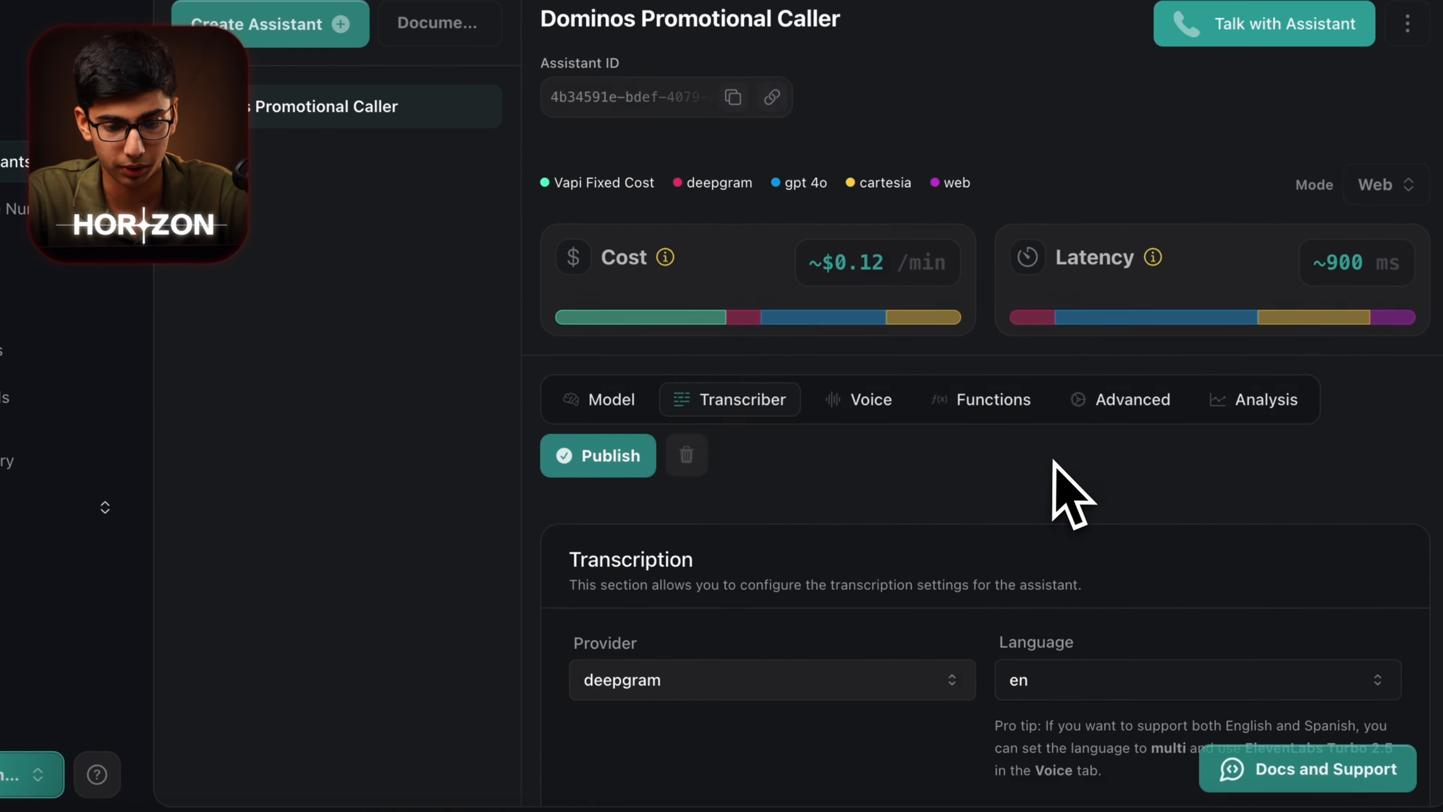
pyautogui.click(638, 452)
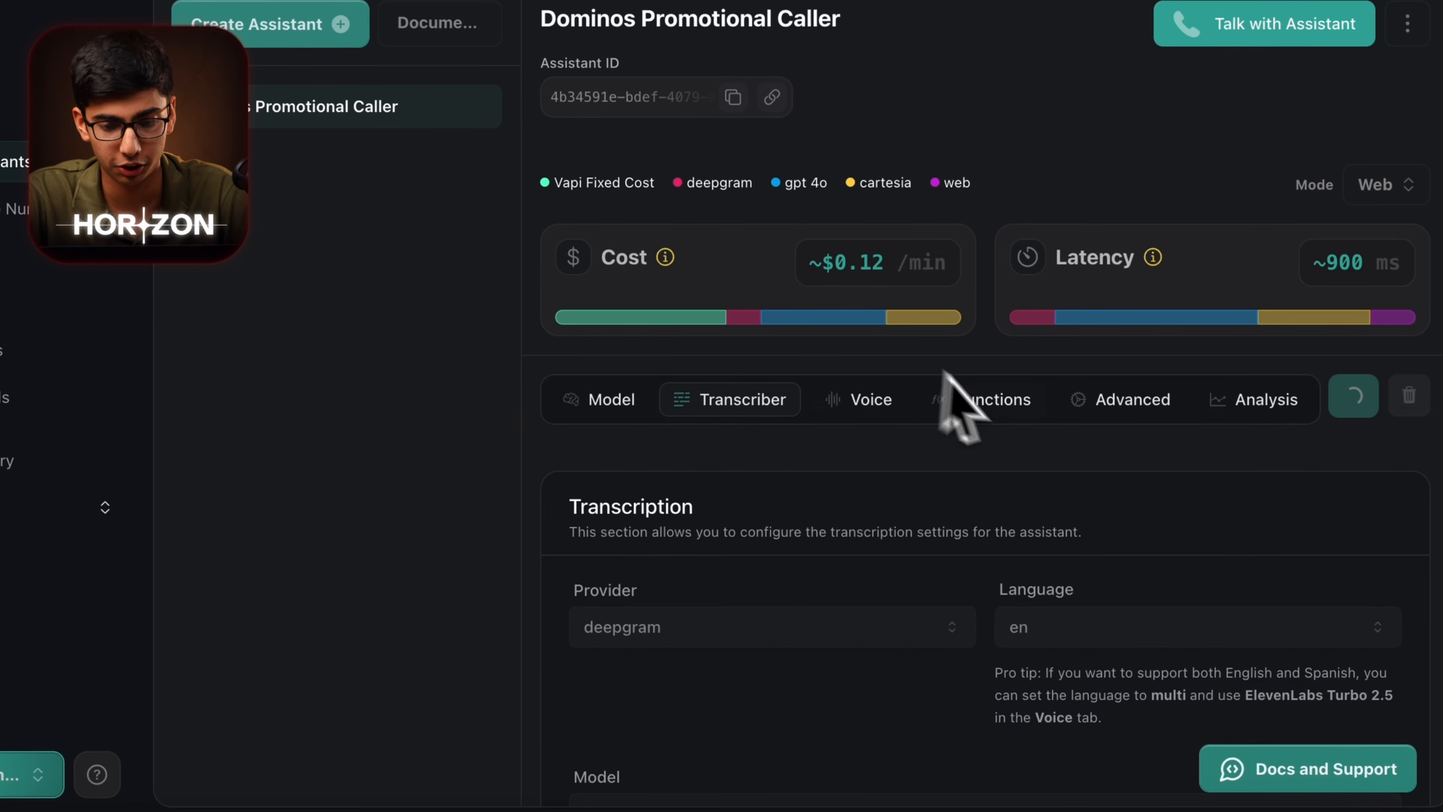
# Switch the voice to 11labs Victoria using the Eleven Turbo V2 model.
pyautogui.click(882, 401)
pyautogui.scroll(-3, 908, 557)
pyautogui.click(771, 506)
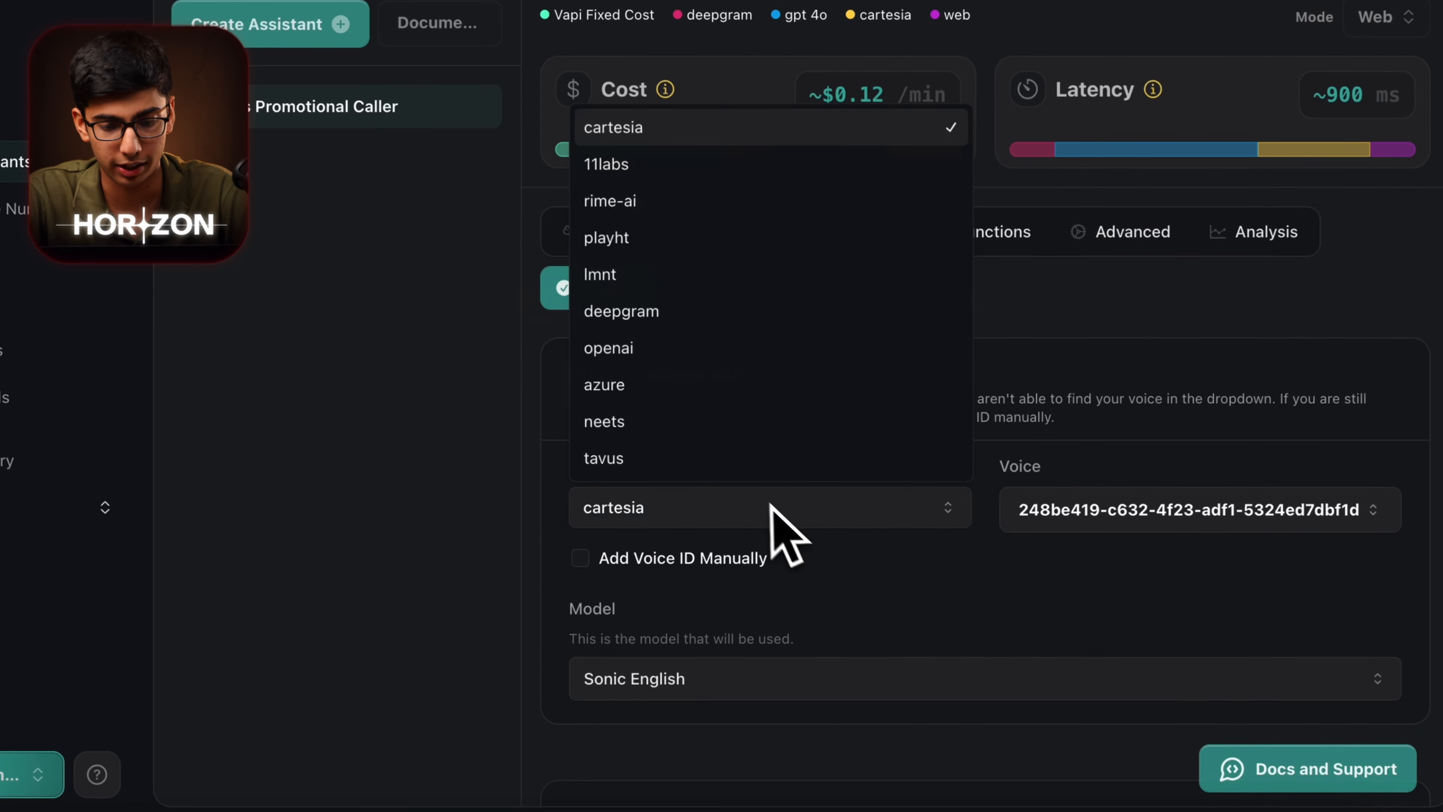
pyautogui.click(653, 165)
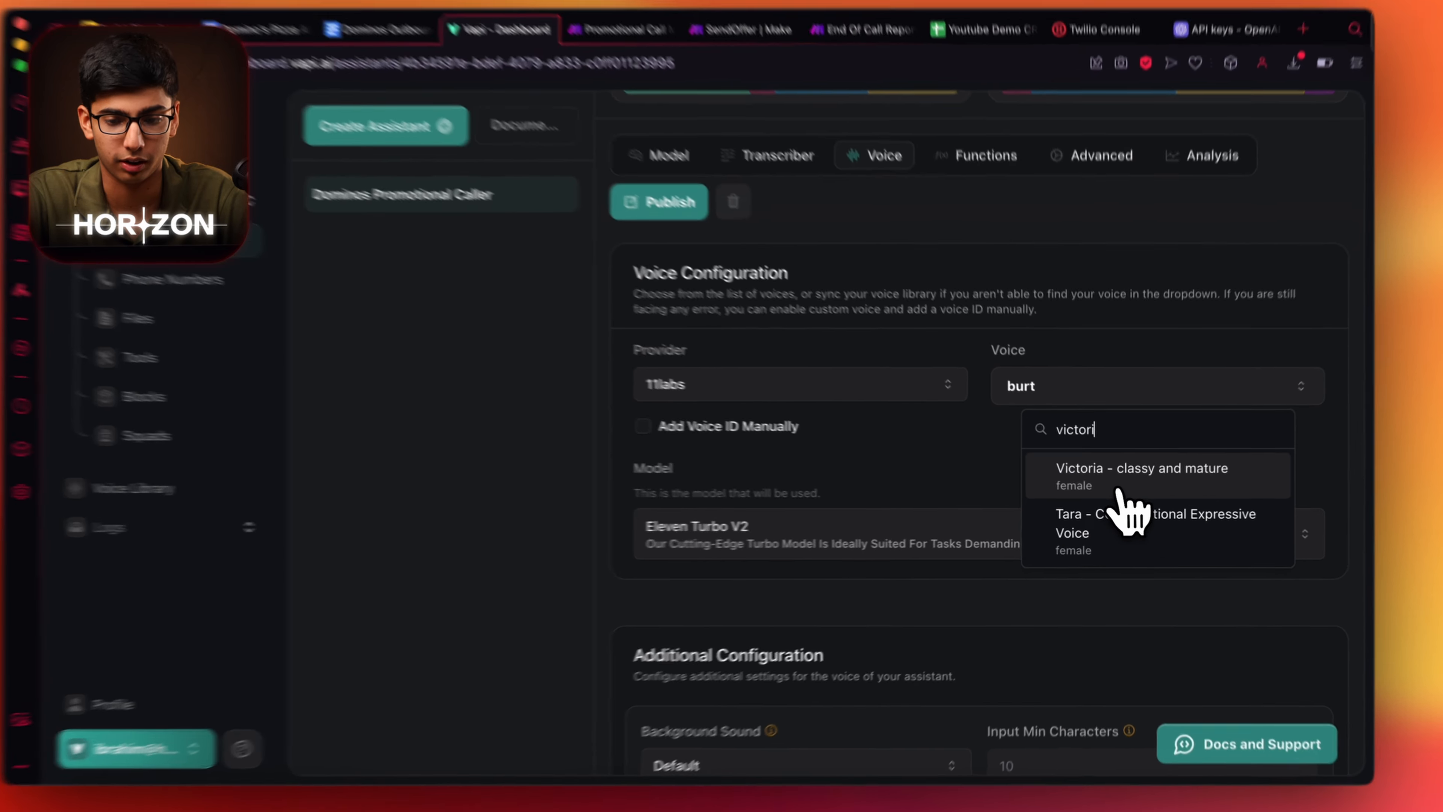
pyautogui.click(1126, 482)
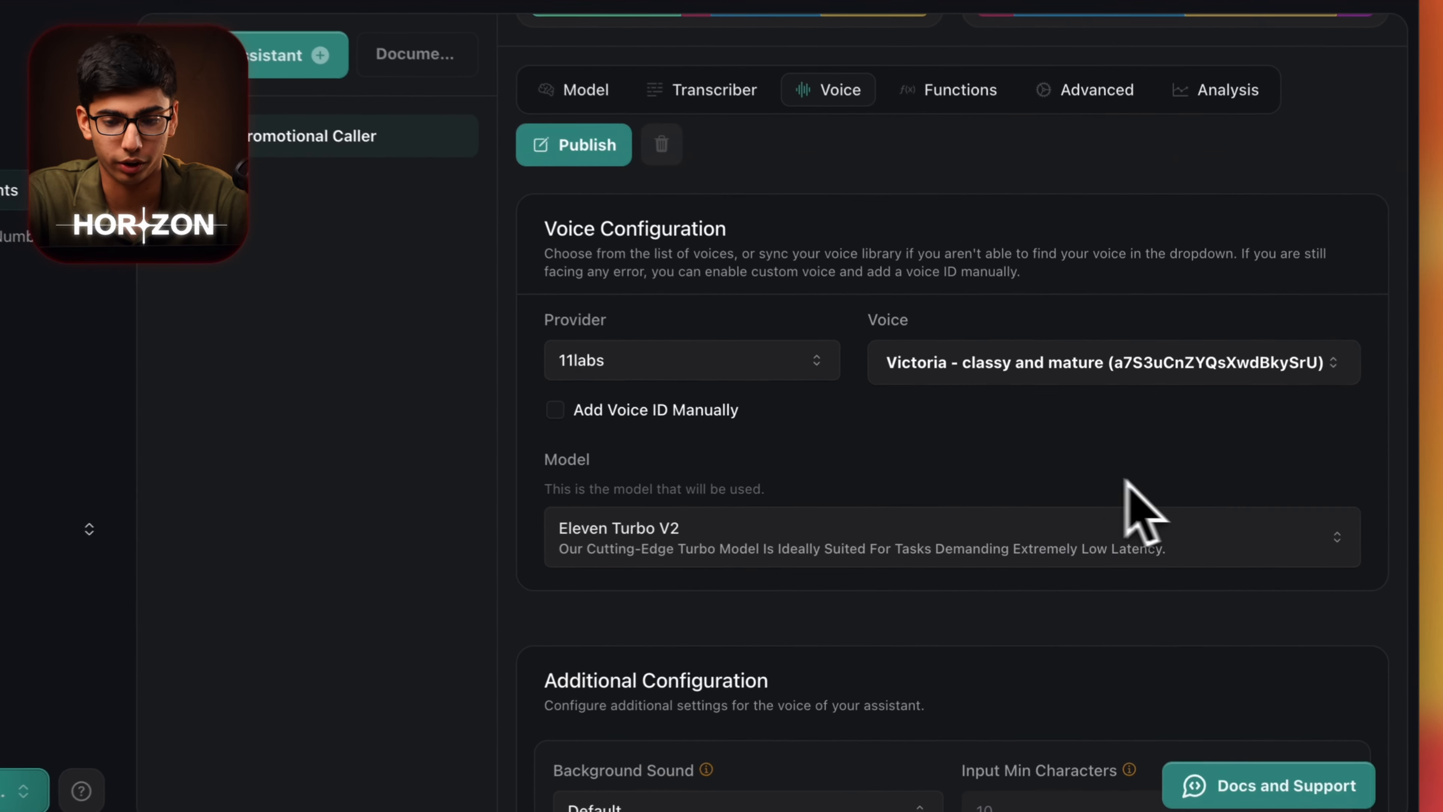
pyautogui.click(660, 534)
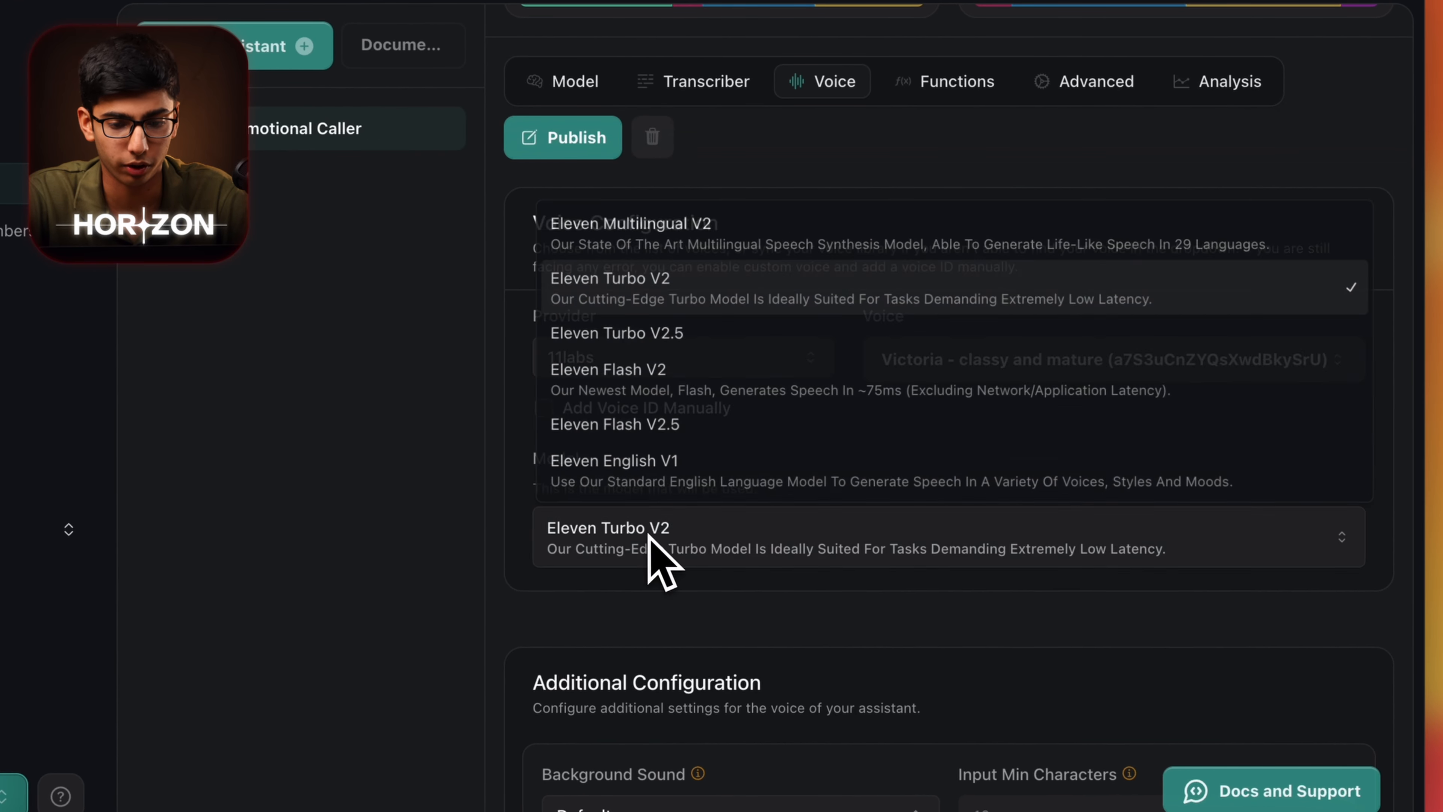
pyautogui.click(685, 301)
# Set the background sound to Office.
pyautogui.scroll(-3, 757, 664)
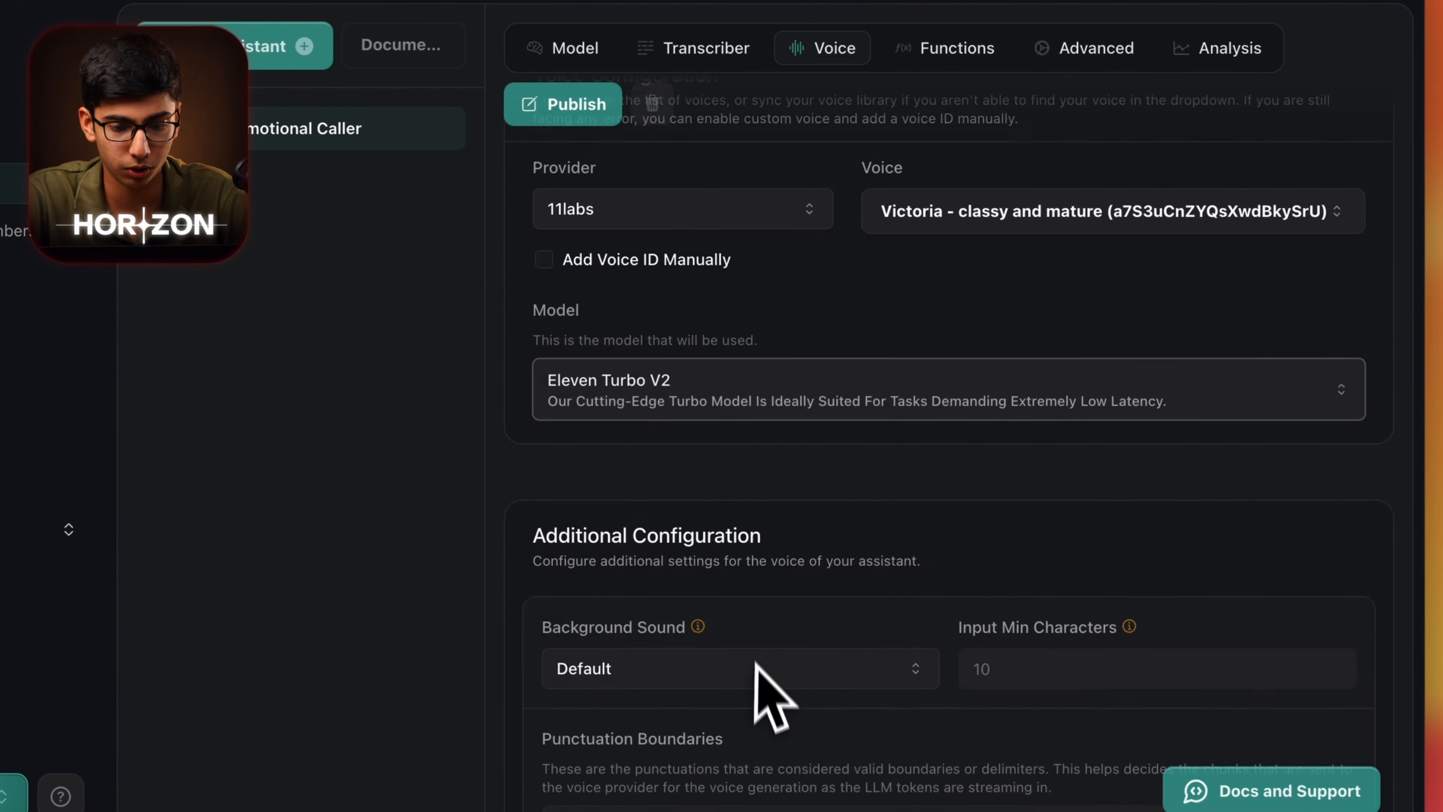
pyautogui.scroll(-3, 759, 665)
pyautogui.click(738, 484)
pyautogui.click(619, 568)
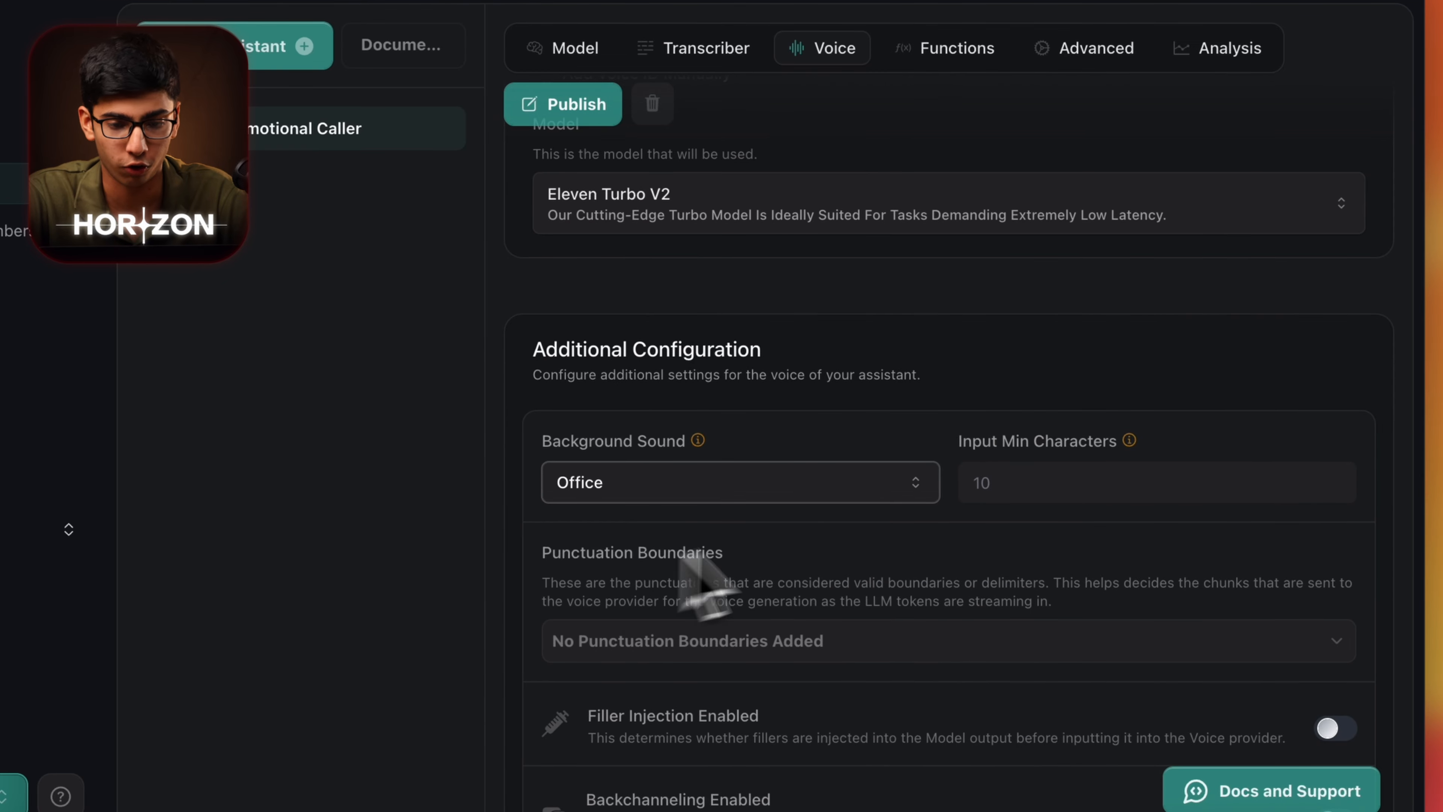
pyautogui.scroll(-10, 977, 608)
pyautogui.scroll(9, 874, 511)
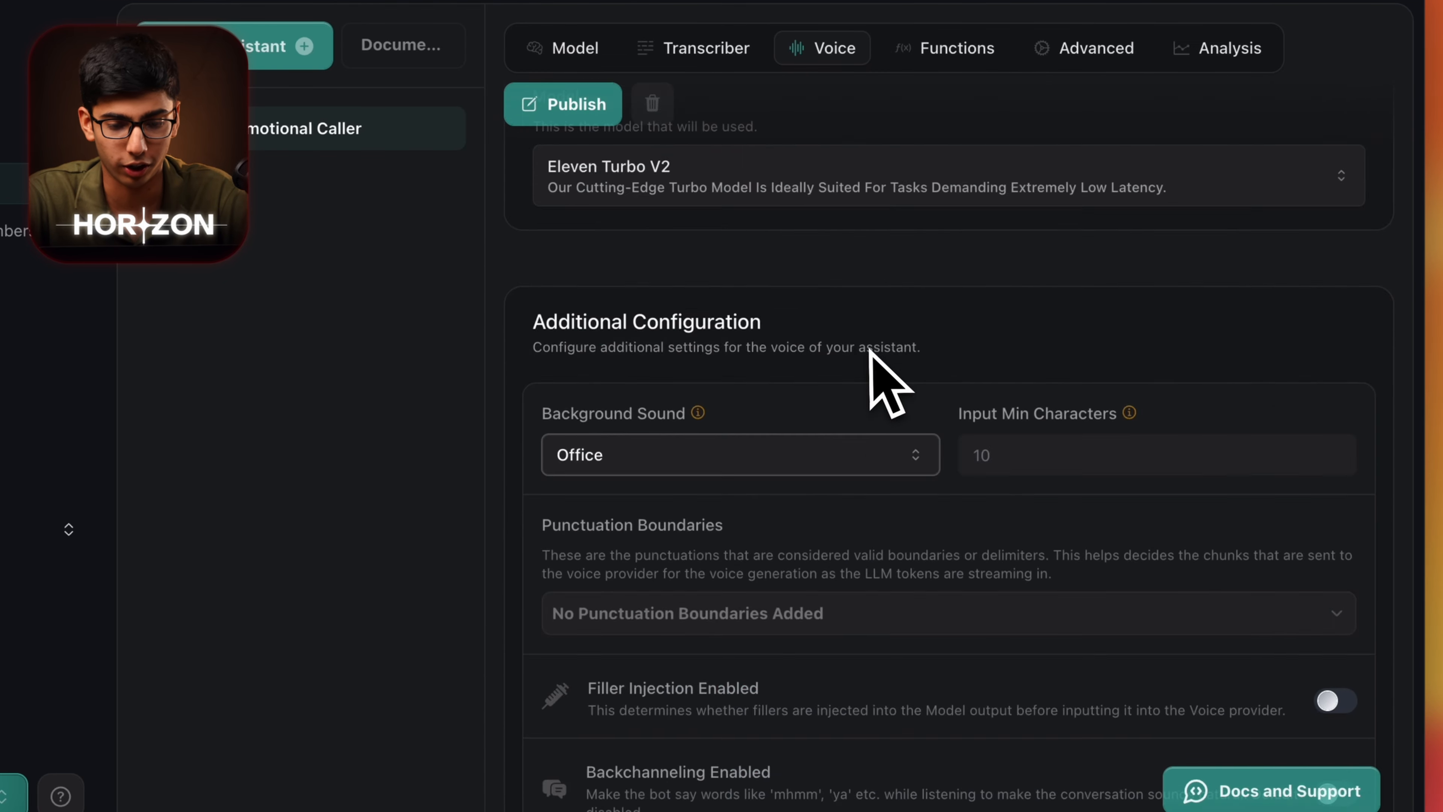
pyautogui.scroll(10, 725, 258)
pyautogui.click(946, 432)
pyautogui.scroll(-5, 824, 601)
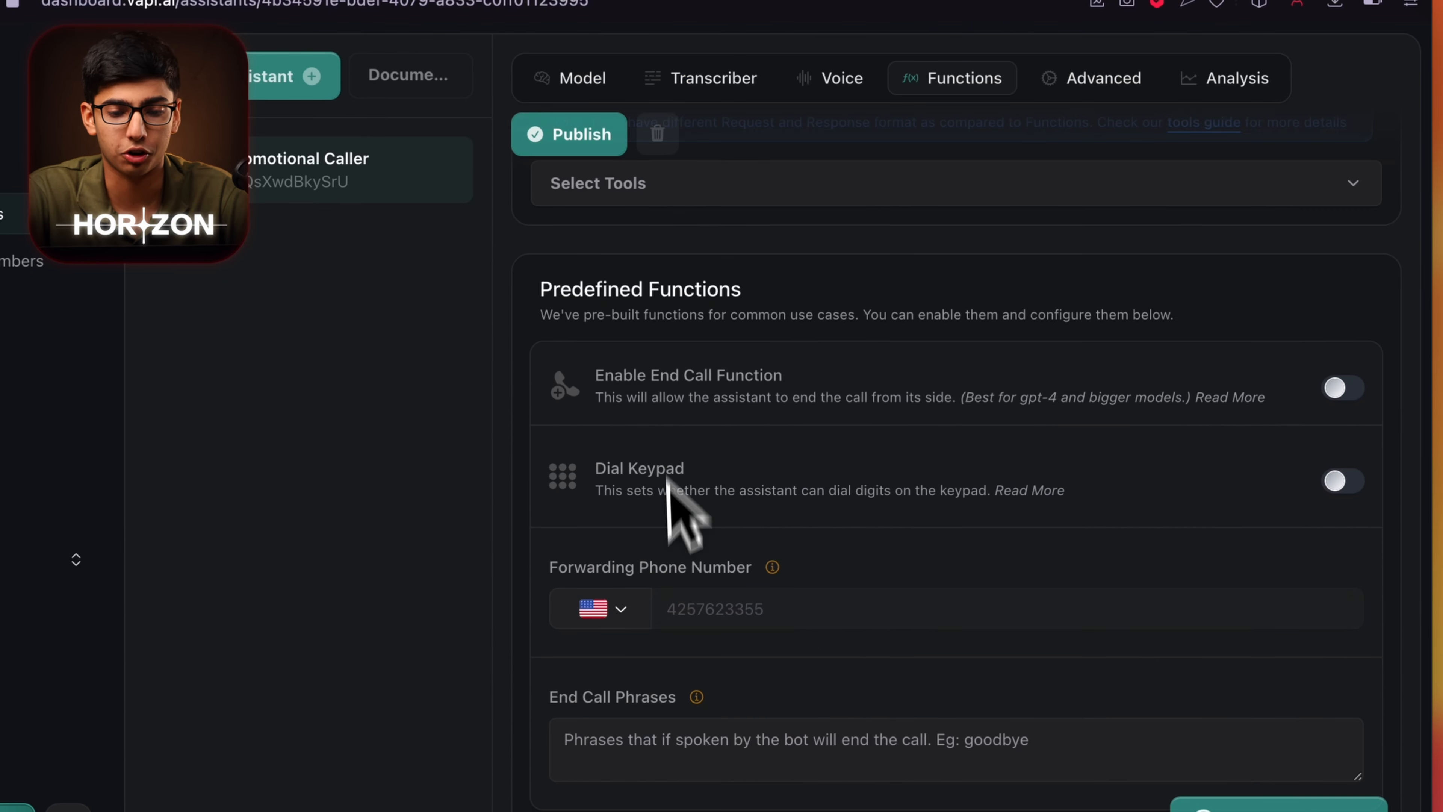
# Enable the End Call Function and add 'Goodbye' as an end call phrase.
pyautogui.scroll(6, 957, 451)
pyautogui.scroll(-10, 967, 429)
pyautogui.scroll(3, 976, 442)
pyautogui.scroll(2, 739, 352)
pyautogui.click(1337, 381)
pyautogui.scroll(-3, 1066, 512)
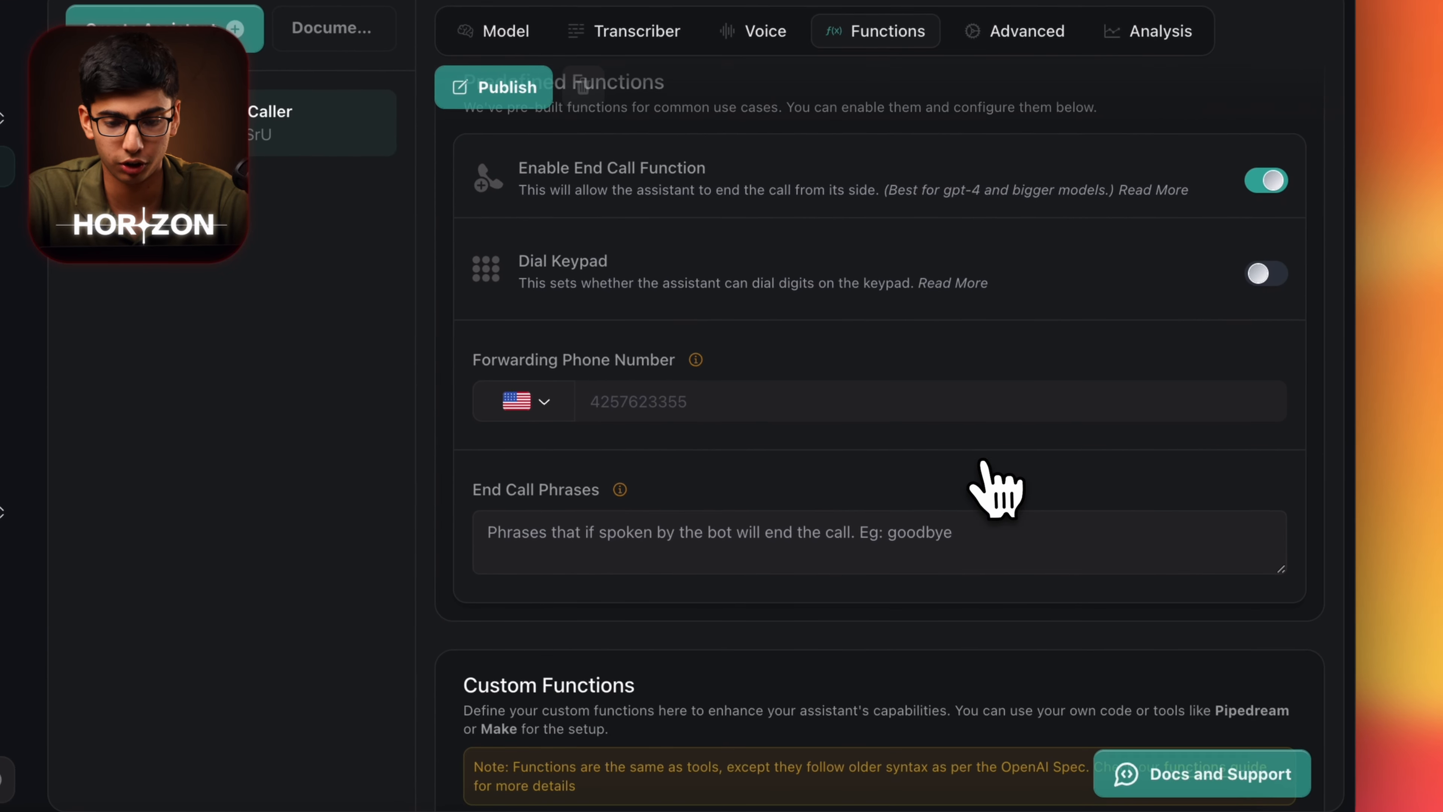
pyautogui.scroll(-1, 840, 574)
pyautogui.click(778, 489)
pyautogui.write('Goodby')
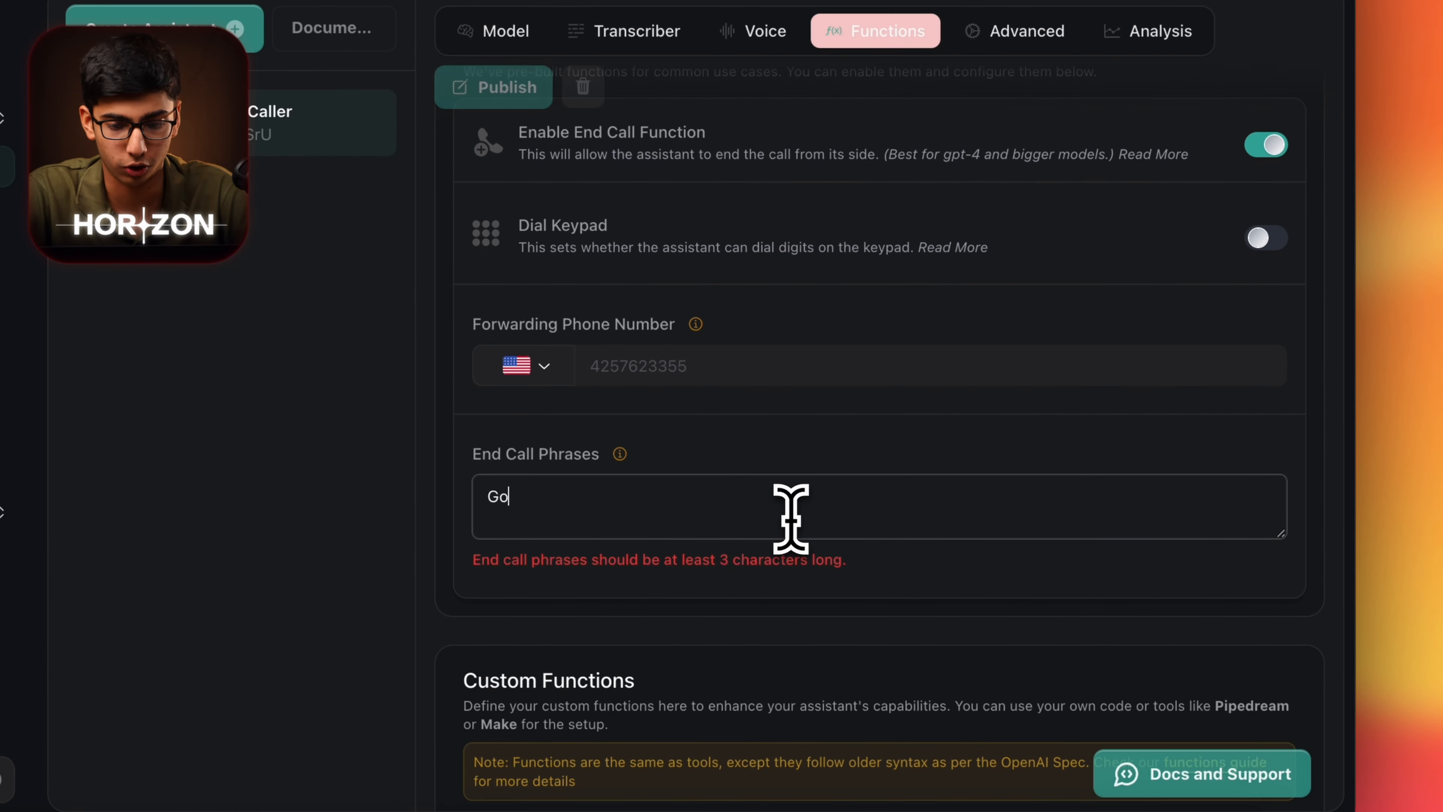
pyautogui.scroll(-2, 822, 628)
pyautogui.scroll(4, 828, 635)
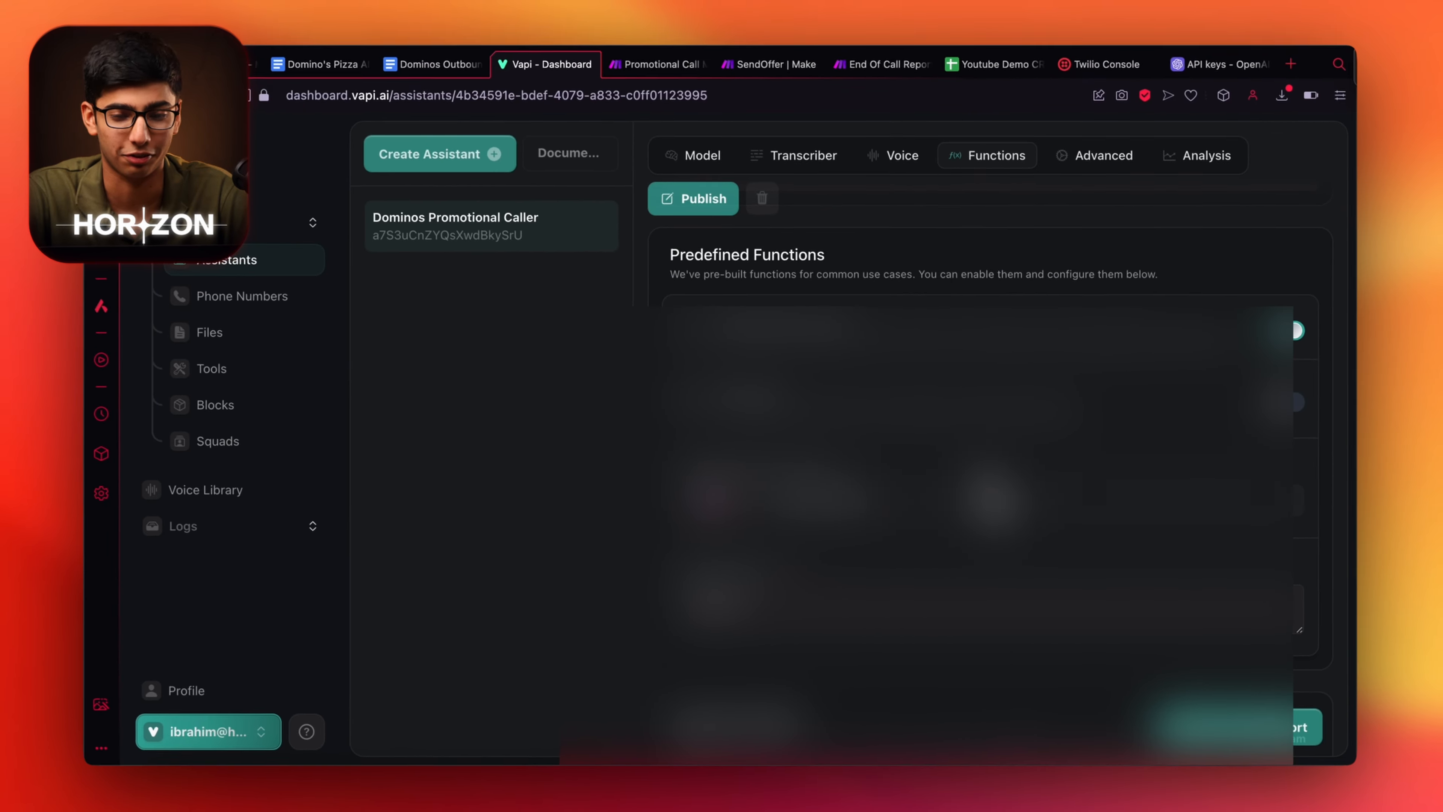
pyautogui.scroll(5, 909, 432)
# In Advanced settings, turn on smart endpointing and lower maximum call duration to 300 seconds.
pyautogui.click(1114, 389)
pyautogui.scroll(-6, 977, 559)
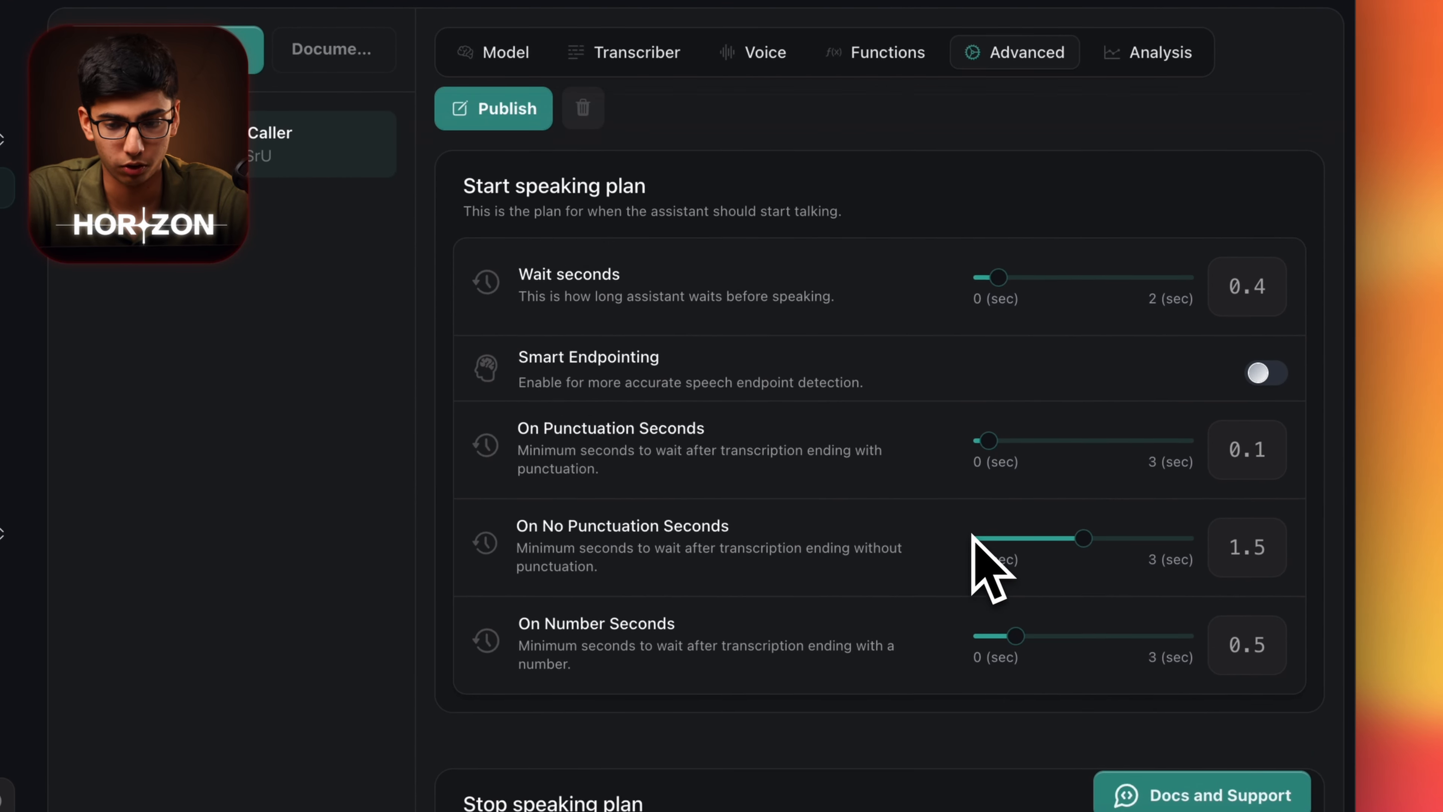
pyautogui.scroll(-1, 977, 551)
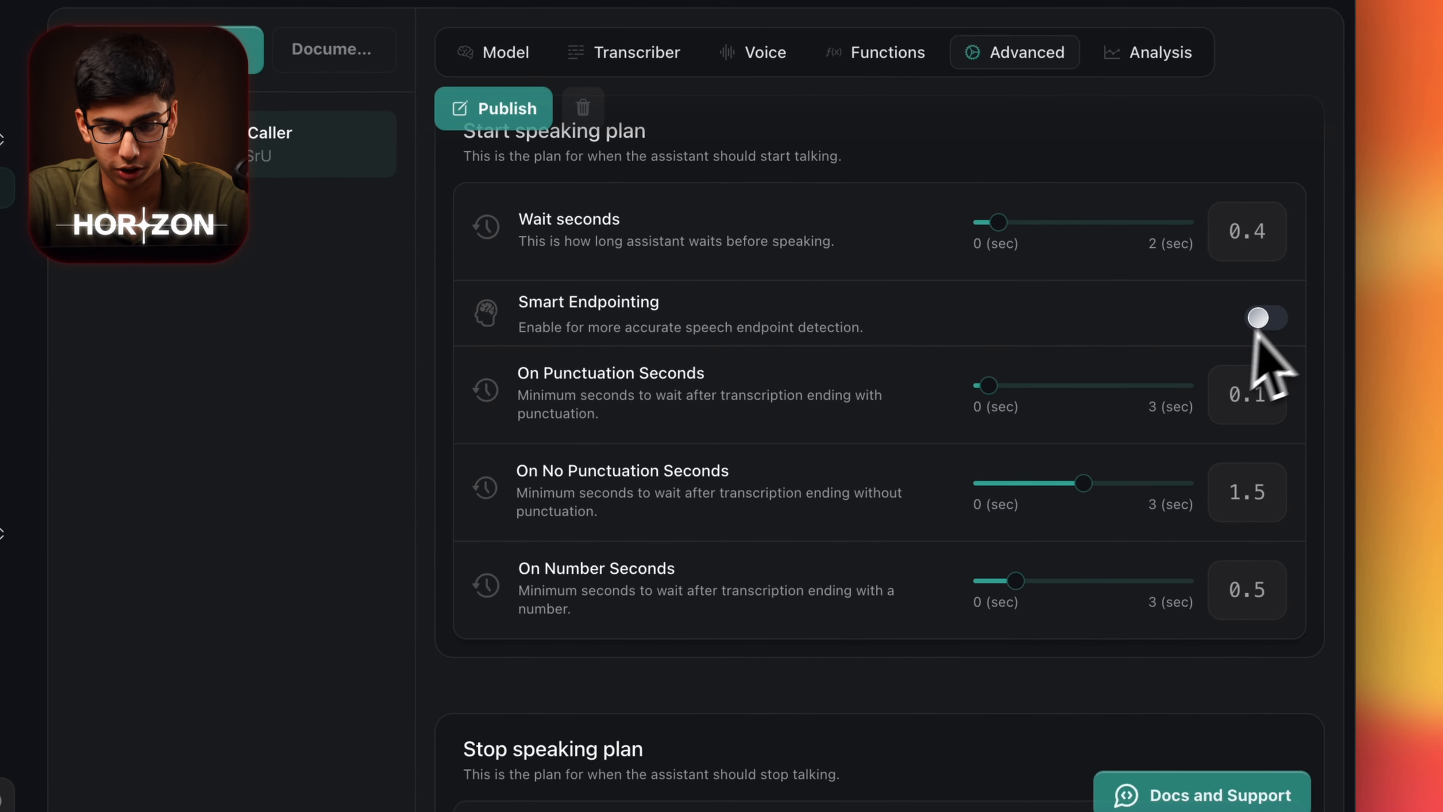
pyautogui.click(1264, 318)
pyautogui.scroll(-3, 1045, 472)
pyautogui.scroll(-7, 1041, 463)
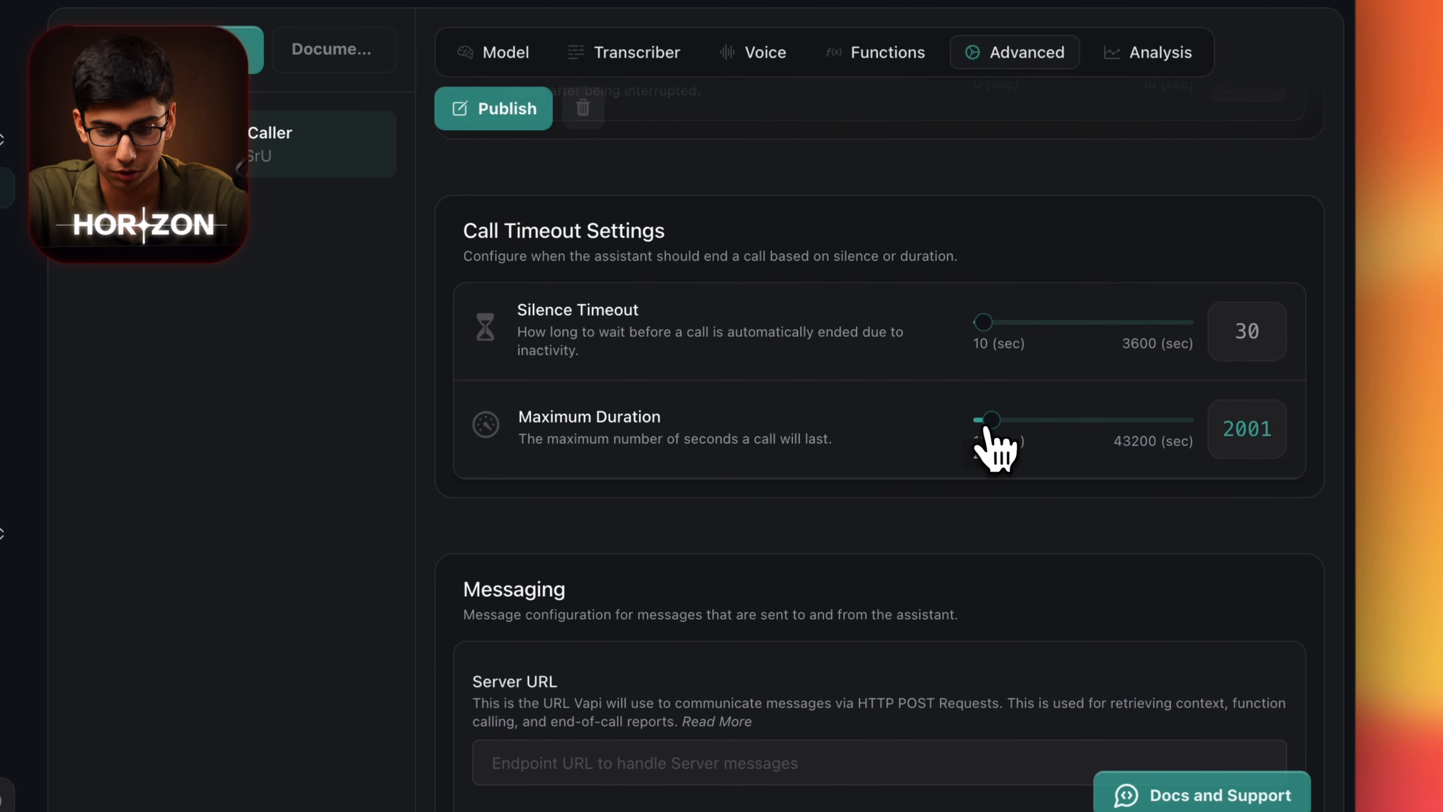
pyautogui.moveTo(977, 427); pyautogui.dragTo(978, 428)
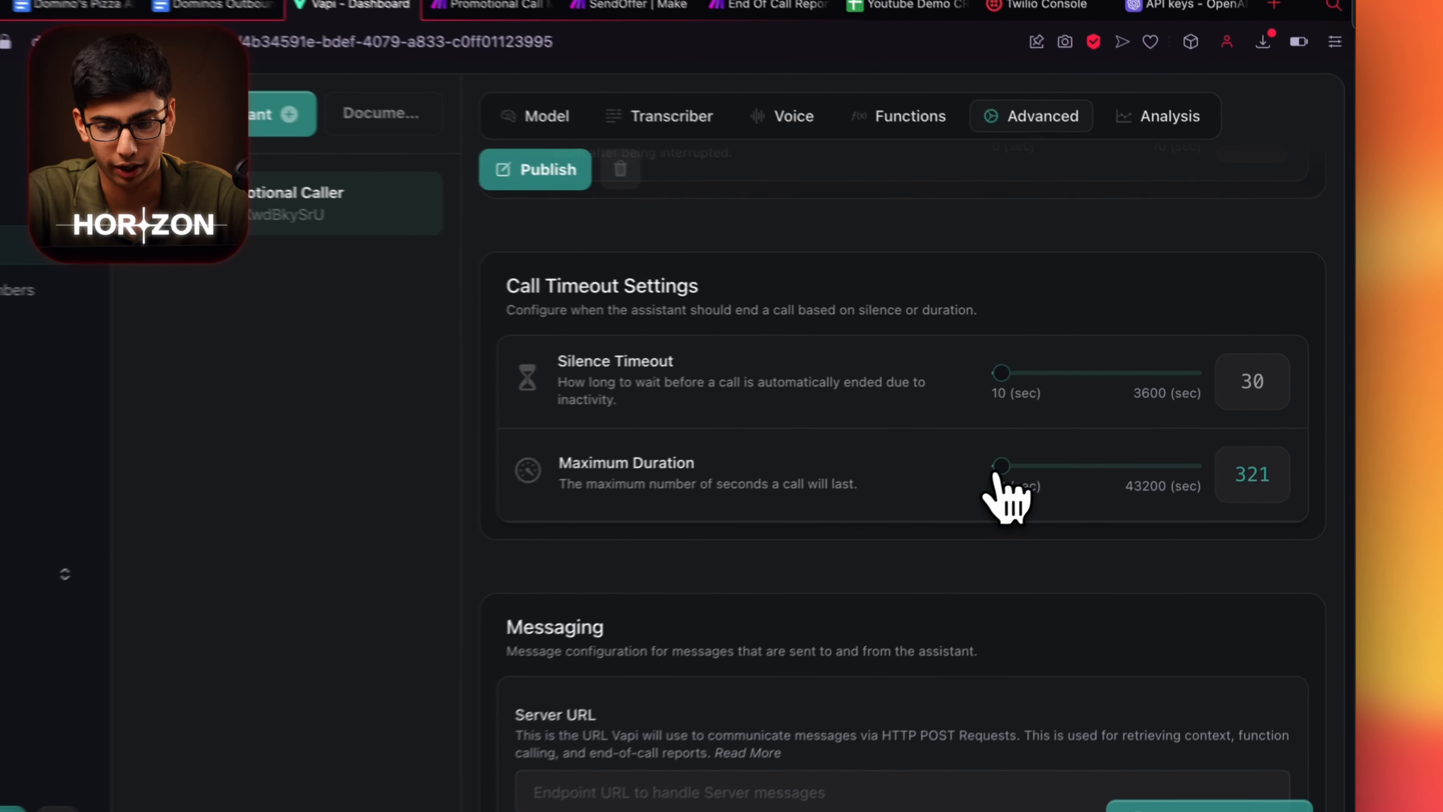
pyautogui.moveTo(1066, 446); pyautogui.dragTo(1065, 446)
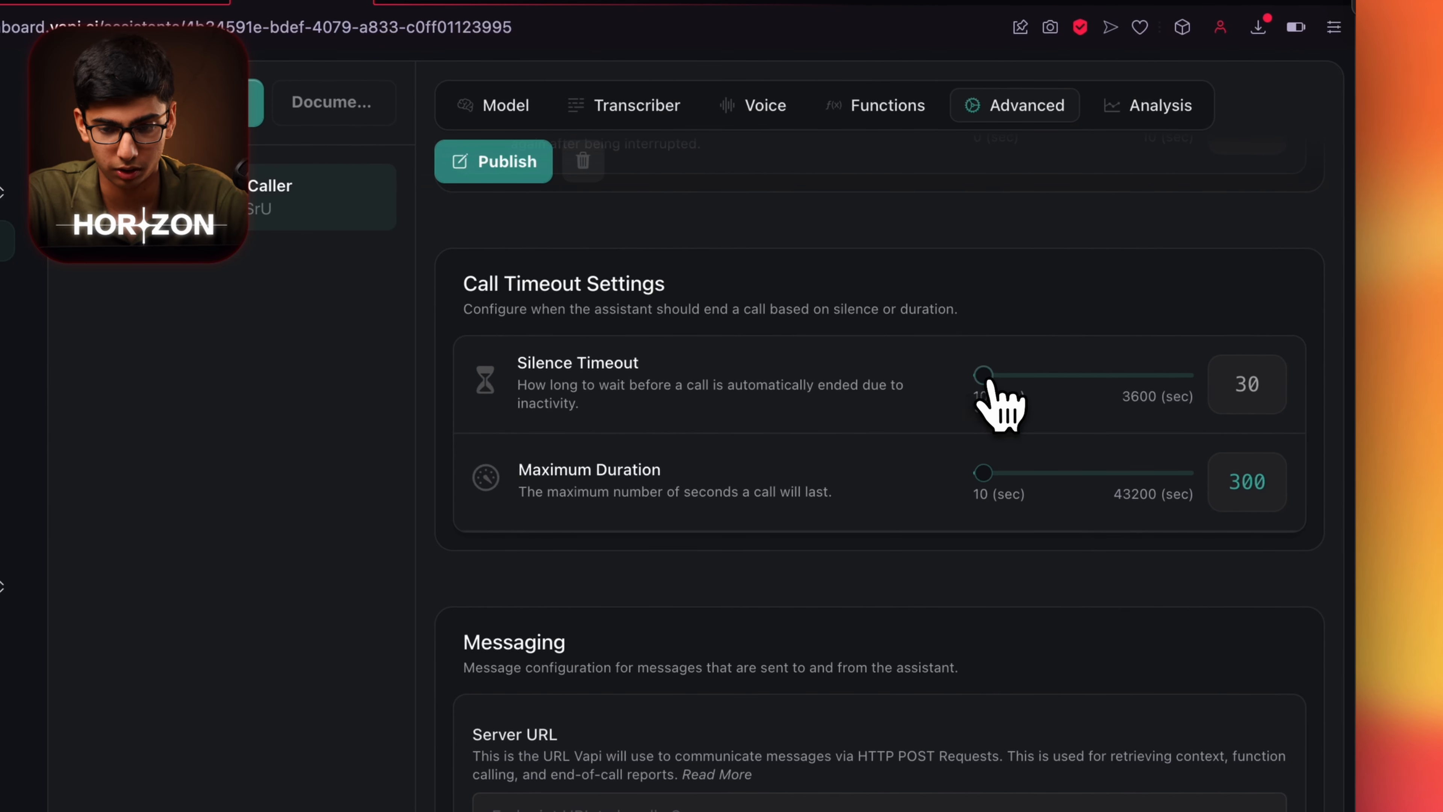
pyautogui.scroll(15, 1059, 449)
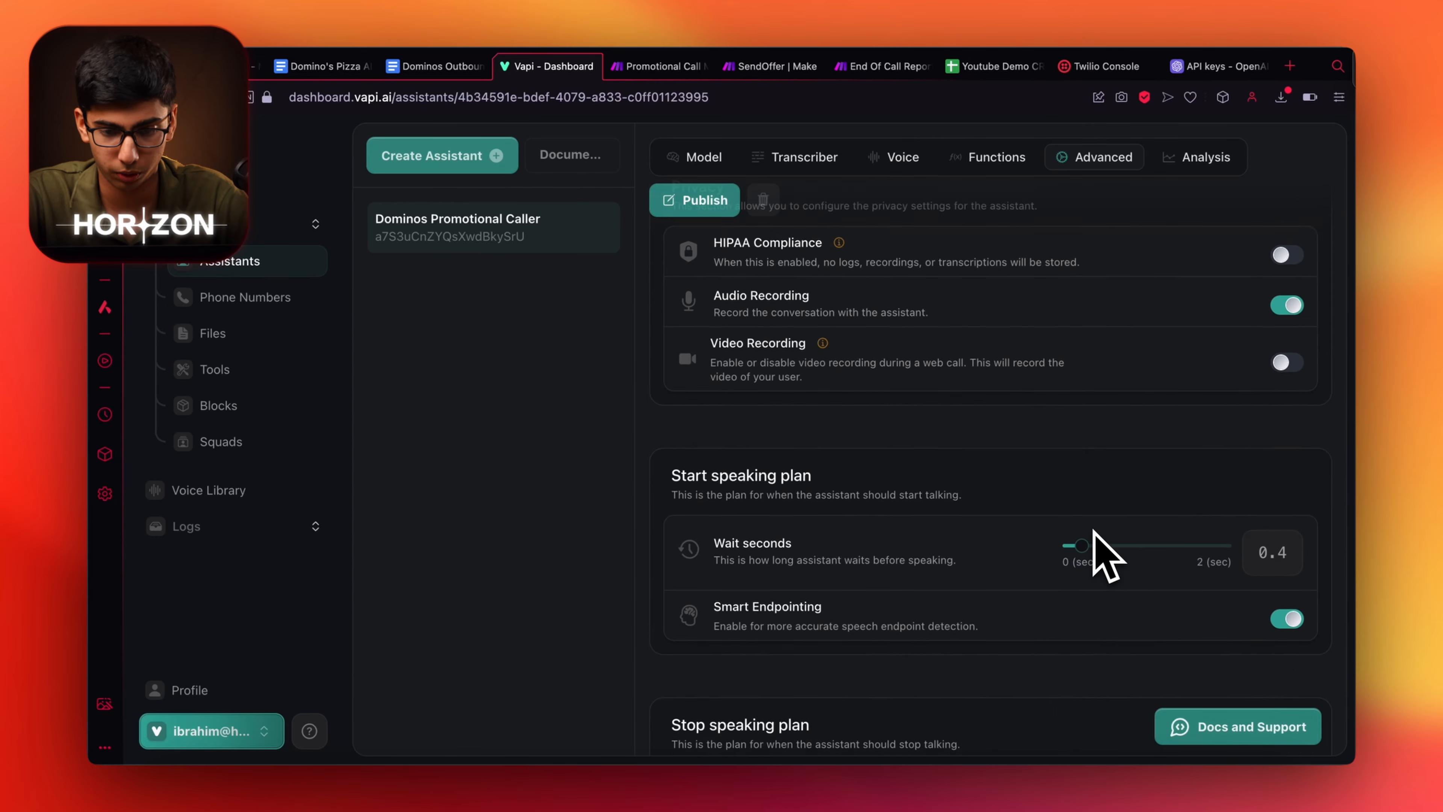
pyautogui.scroll(-15, 1100, 548)
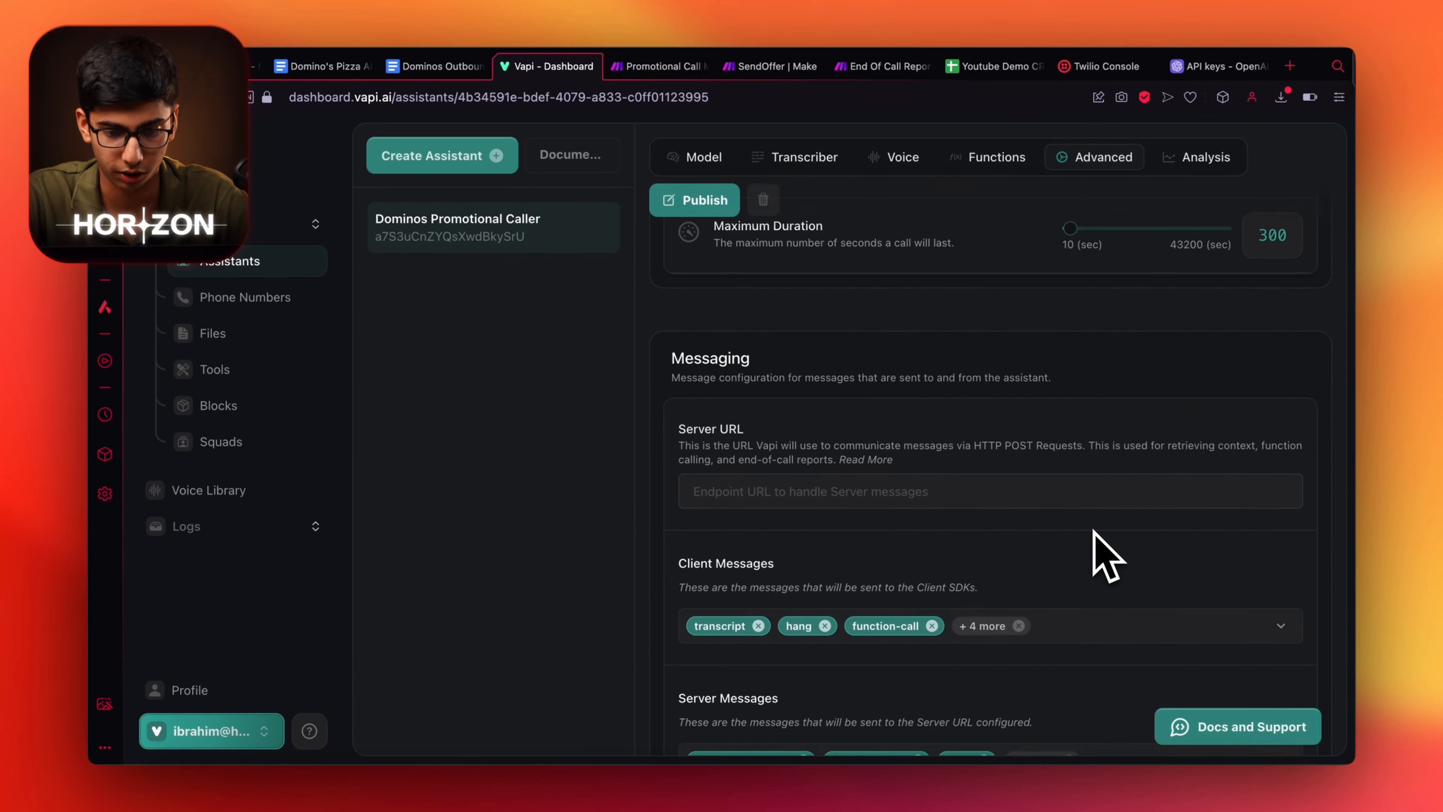
pyautogui.scroll(-3, 909, 495)
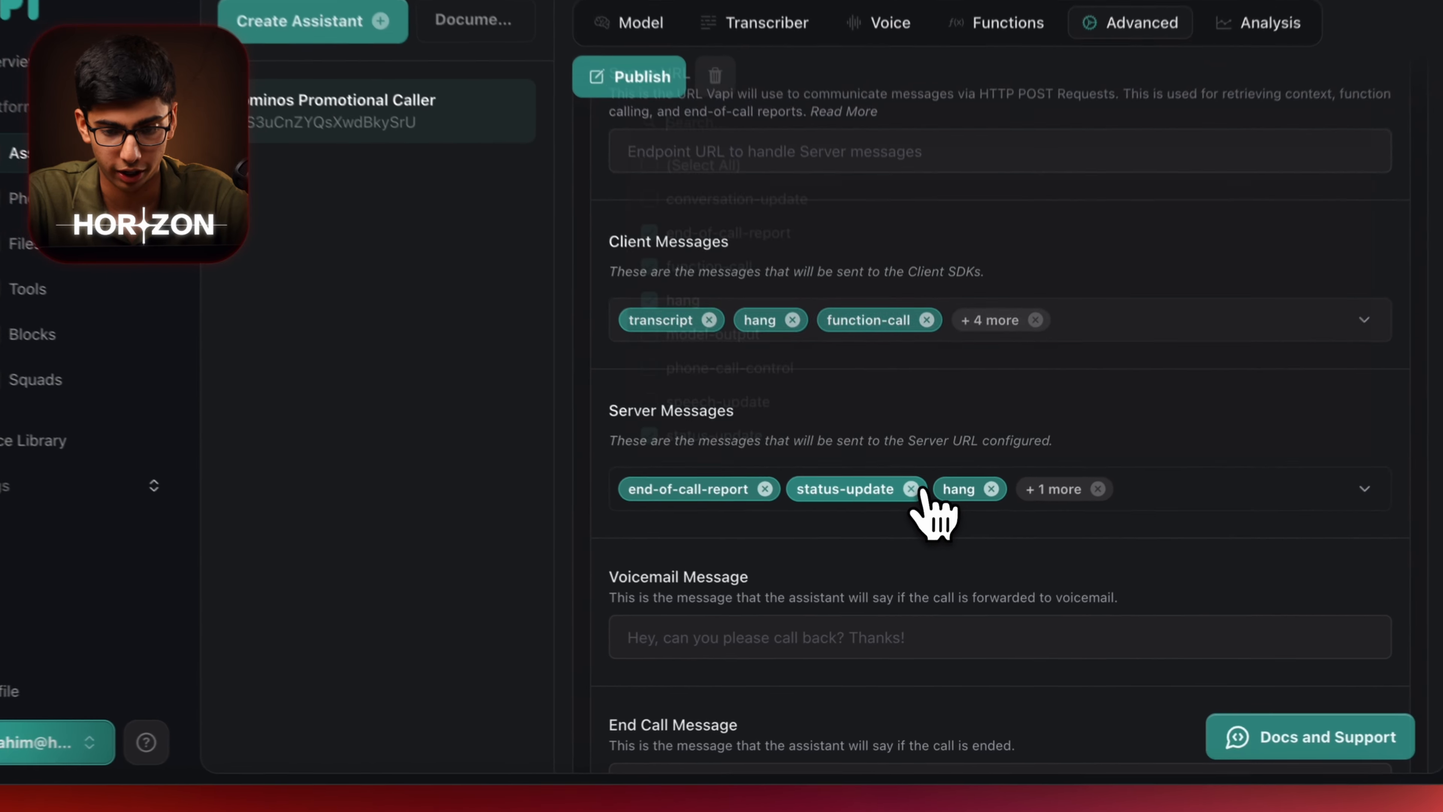
# Remove status-update, hang and function-call from Server Messages, keeping end-of-call reports.
pyautogui.click(919, 530)
pyautogui.click(919, 530)
pyautogui.click(844, 481)
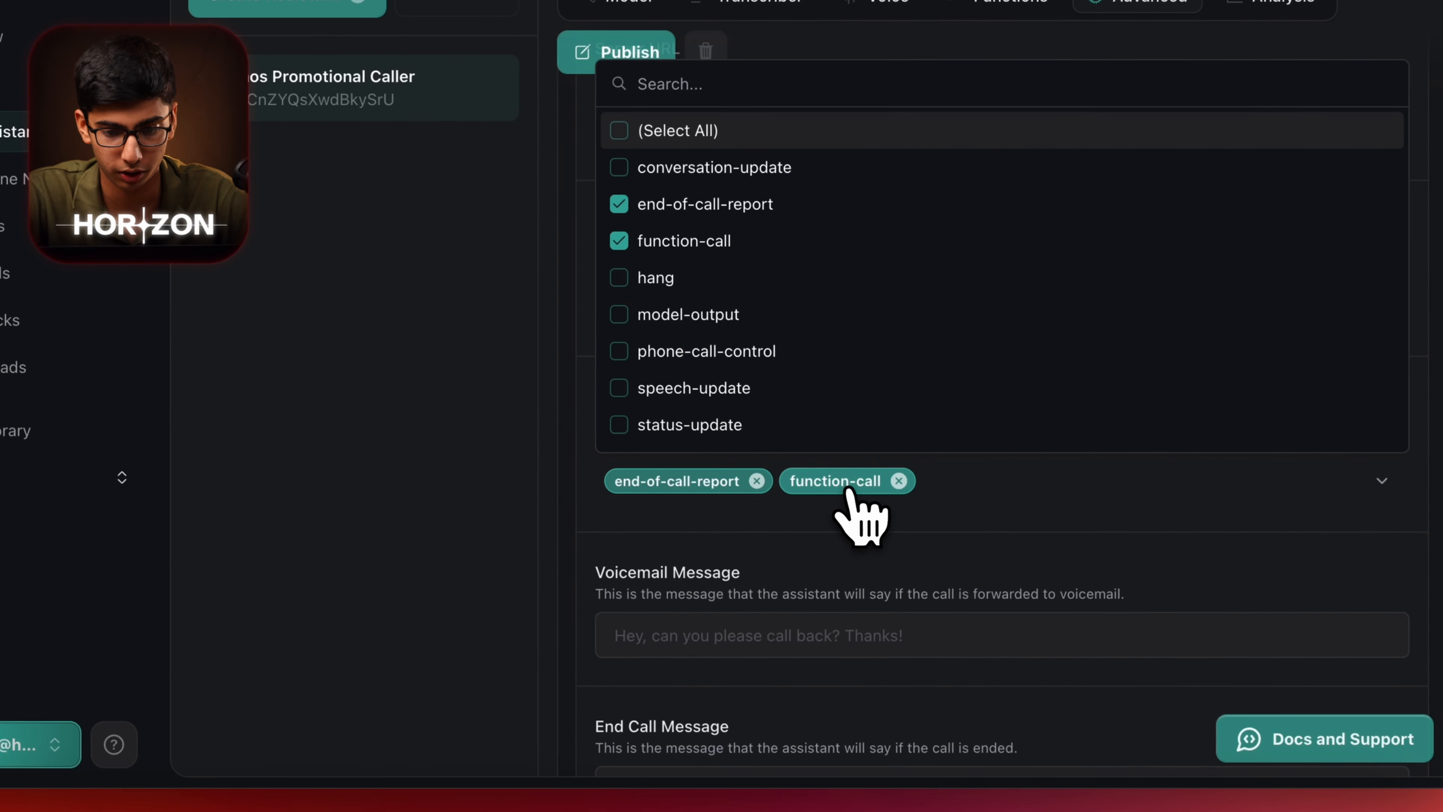
pyautogui.click(898, 481)
pyautogui.scroll(-5, 854, 506)
pyautogui.click(773, 591)
# Edit the end-call message and add 'Are you still there?' as an idle message.
pyautogui.click(723, 455)
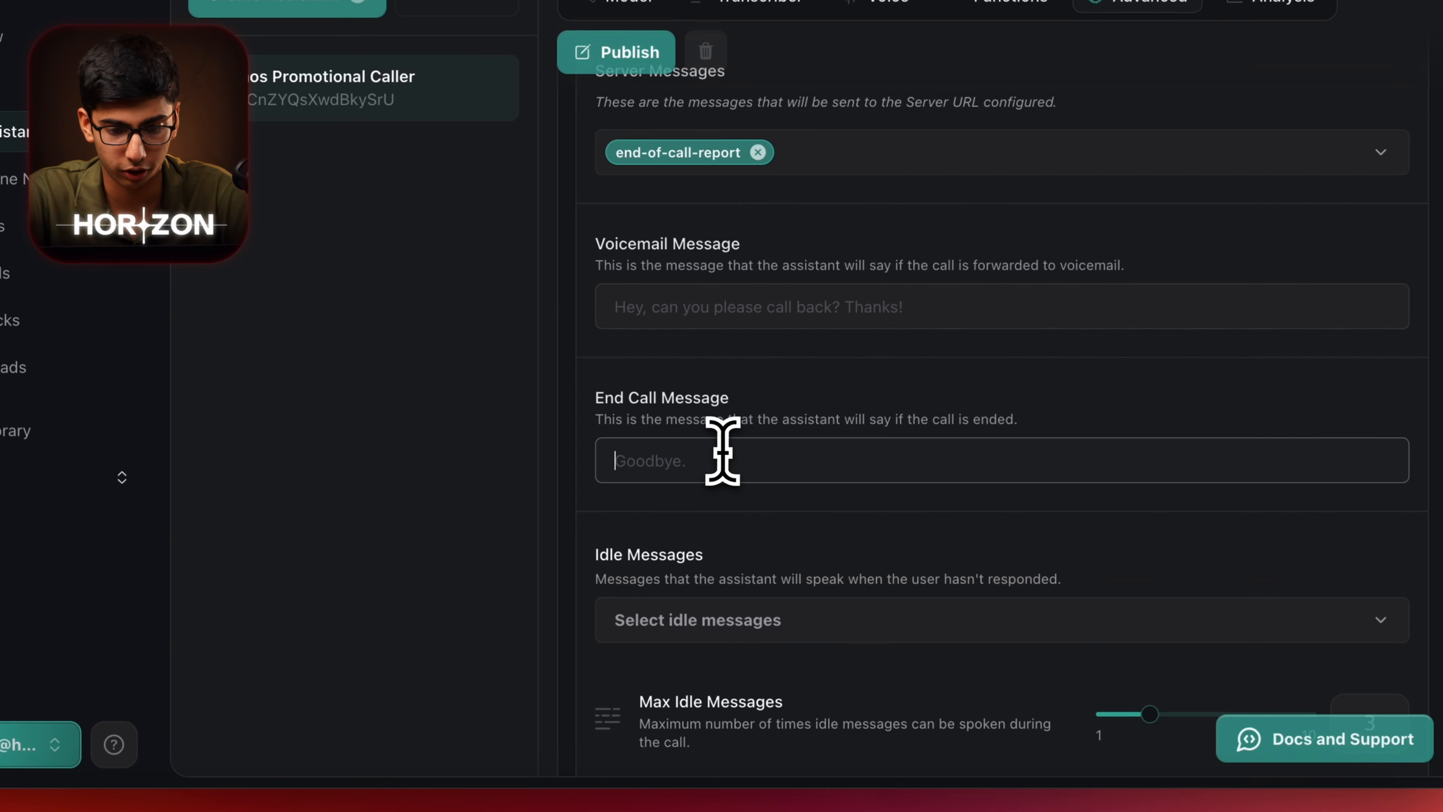
pyautogui.click(738, 621)
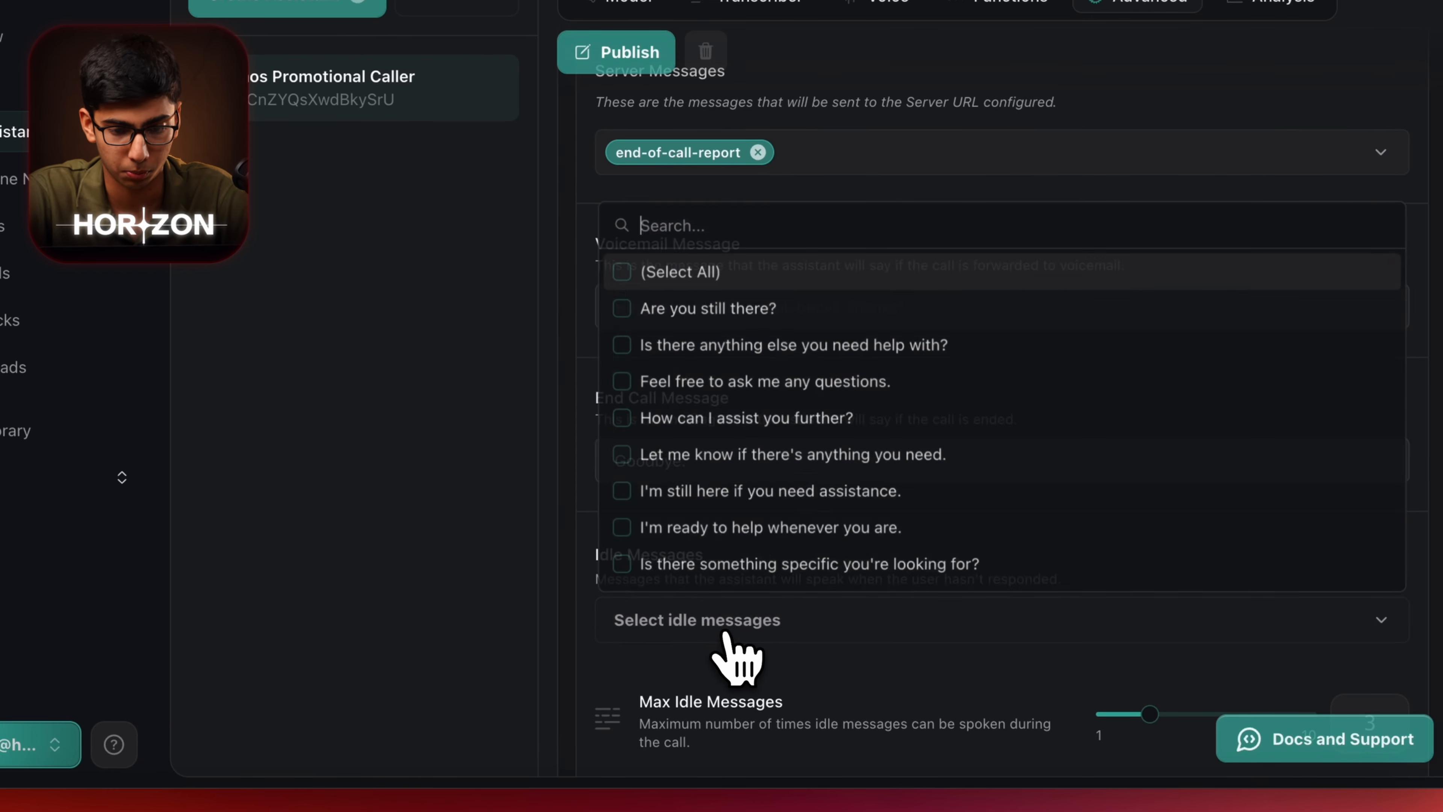
pyautogui.click(733, 308)
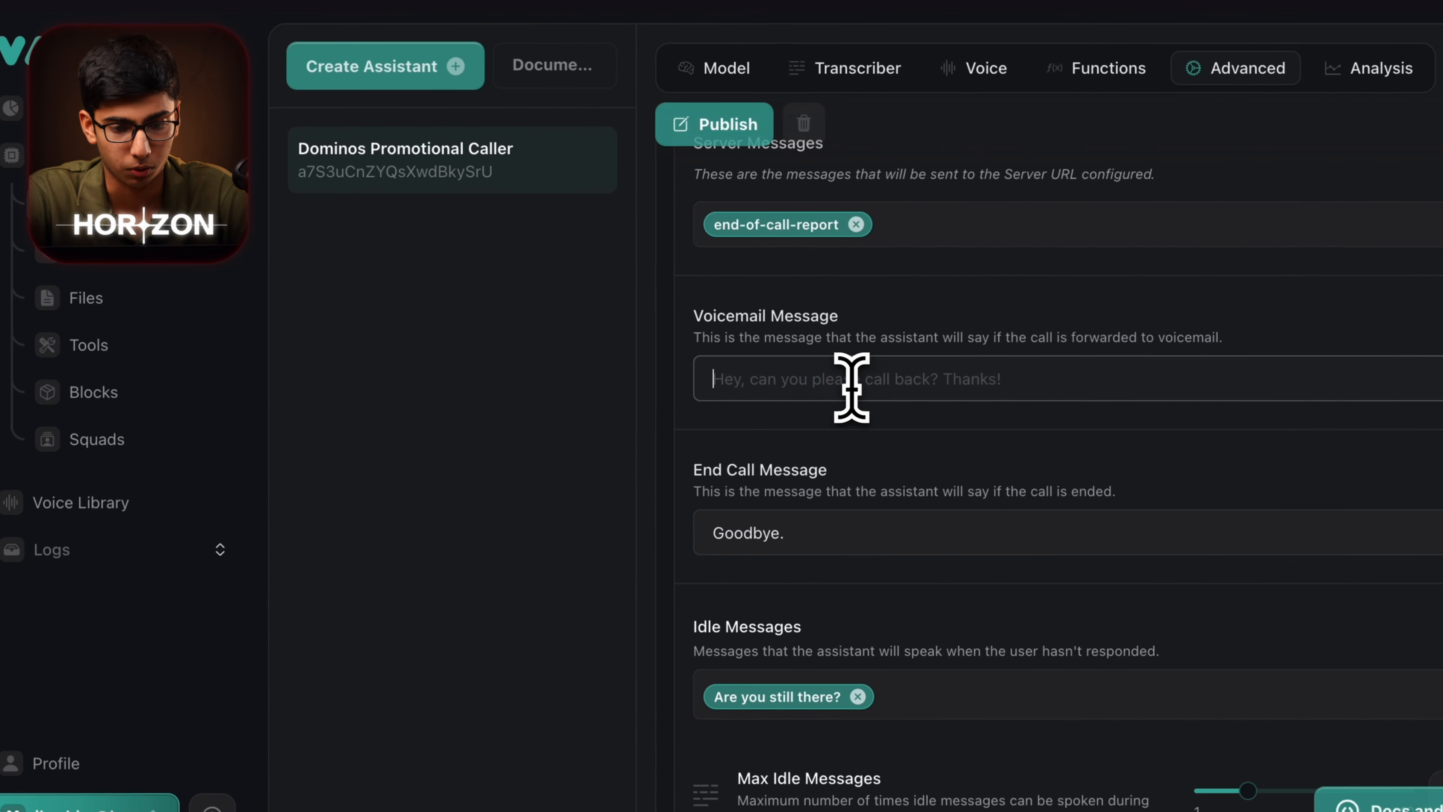
# Write a voicemail message introducing the Domino's agent and asking for a callback, then publish.
pyautogui.click(851, 386)
pyautogui.write('Hey, can you please call back we have an exciting deal fo')
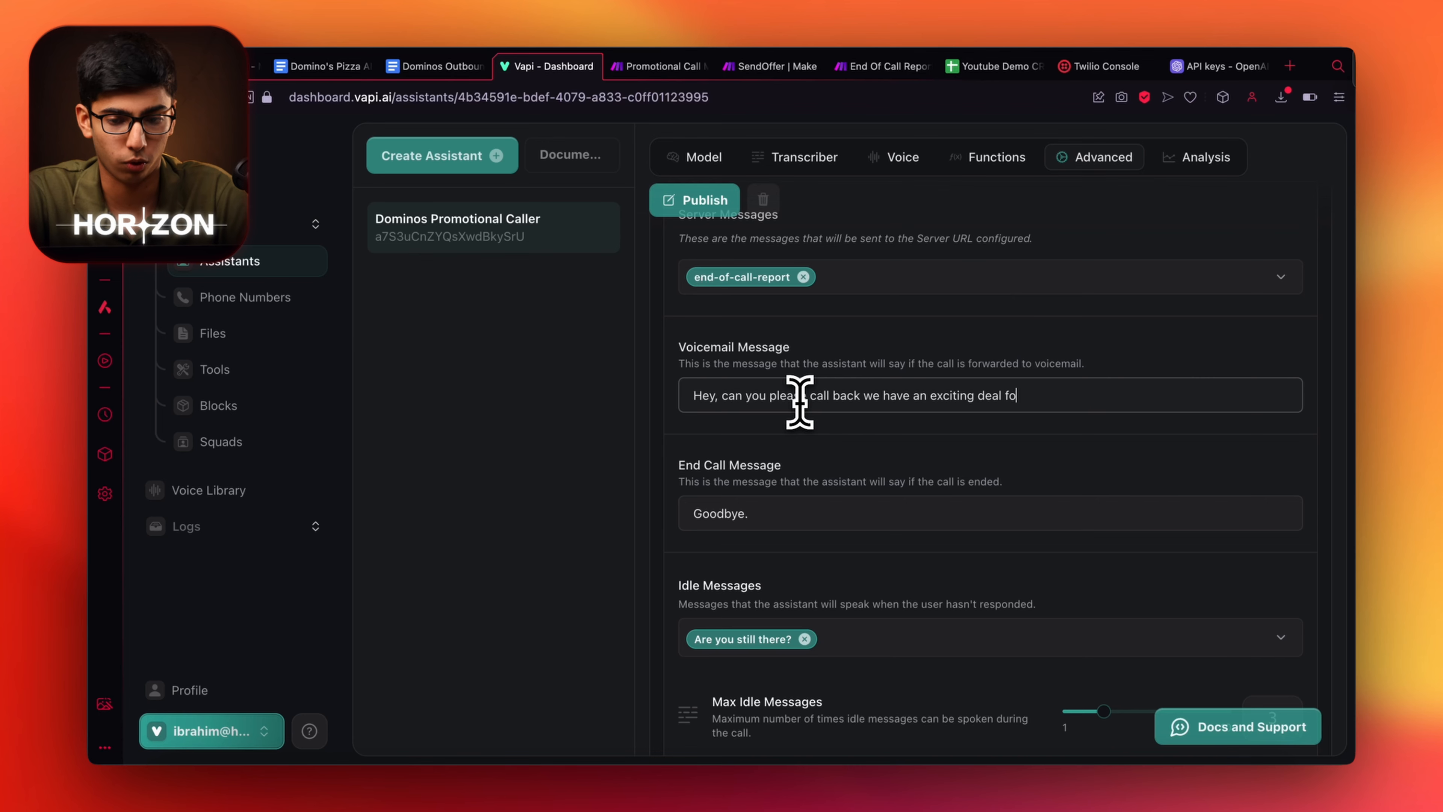
pyautogui.write('ay!')
pyautogui.press('super+Left')
pyautogui.hotkey('alt', 'Right')
pyautogui.write('this is Jen f')
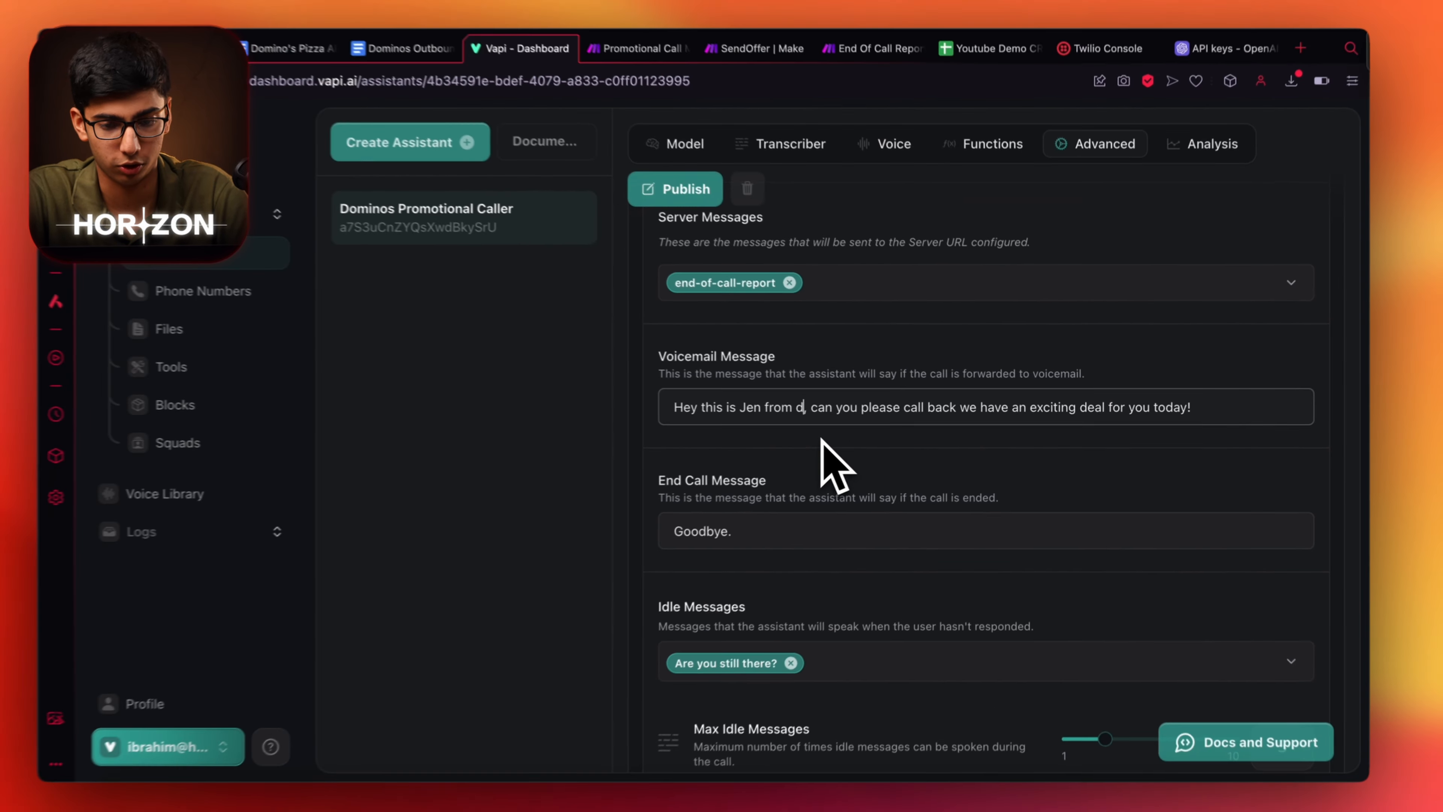
pyautogui.write('ominos')
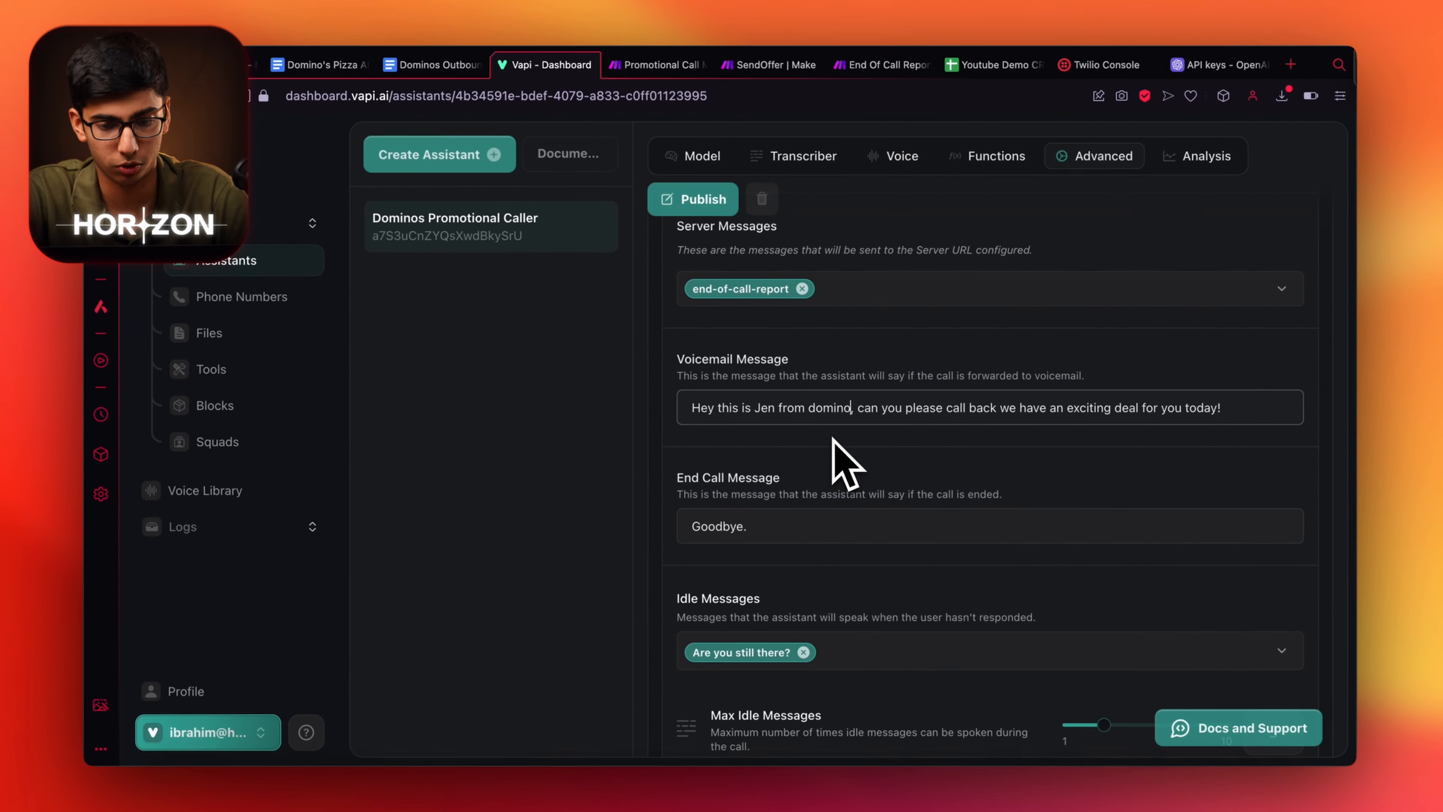
pyautogui.click(1228, 420)
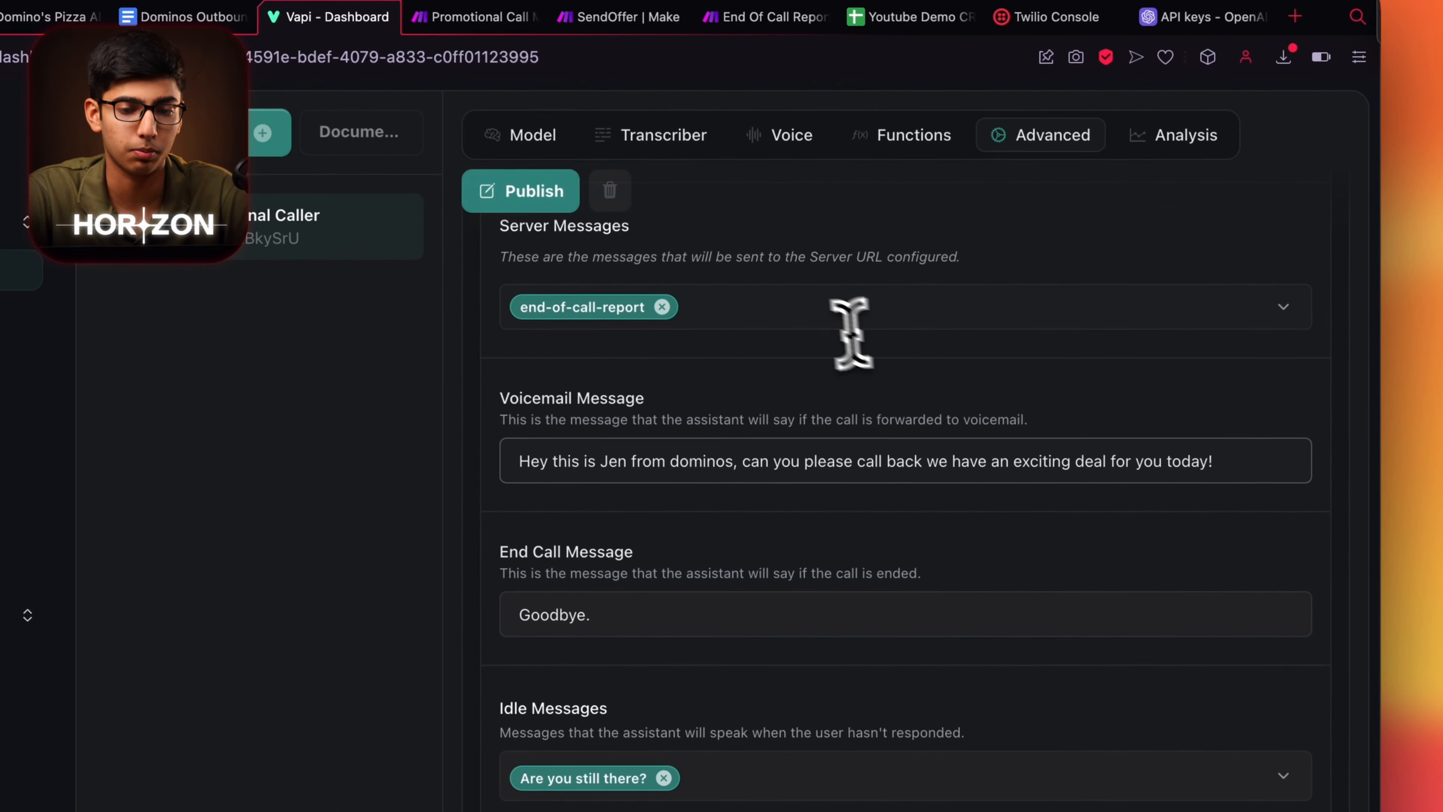
pyautogui.click(520, 191)
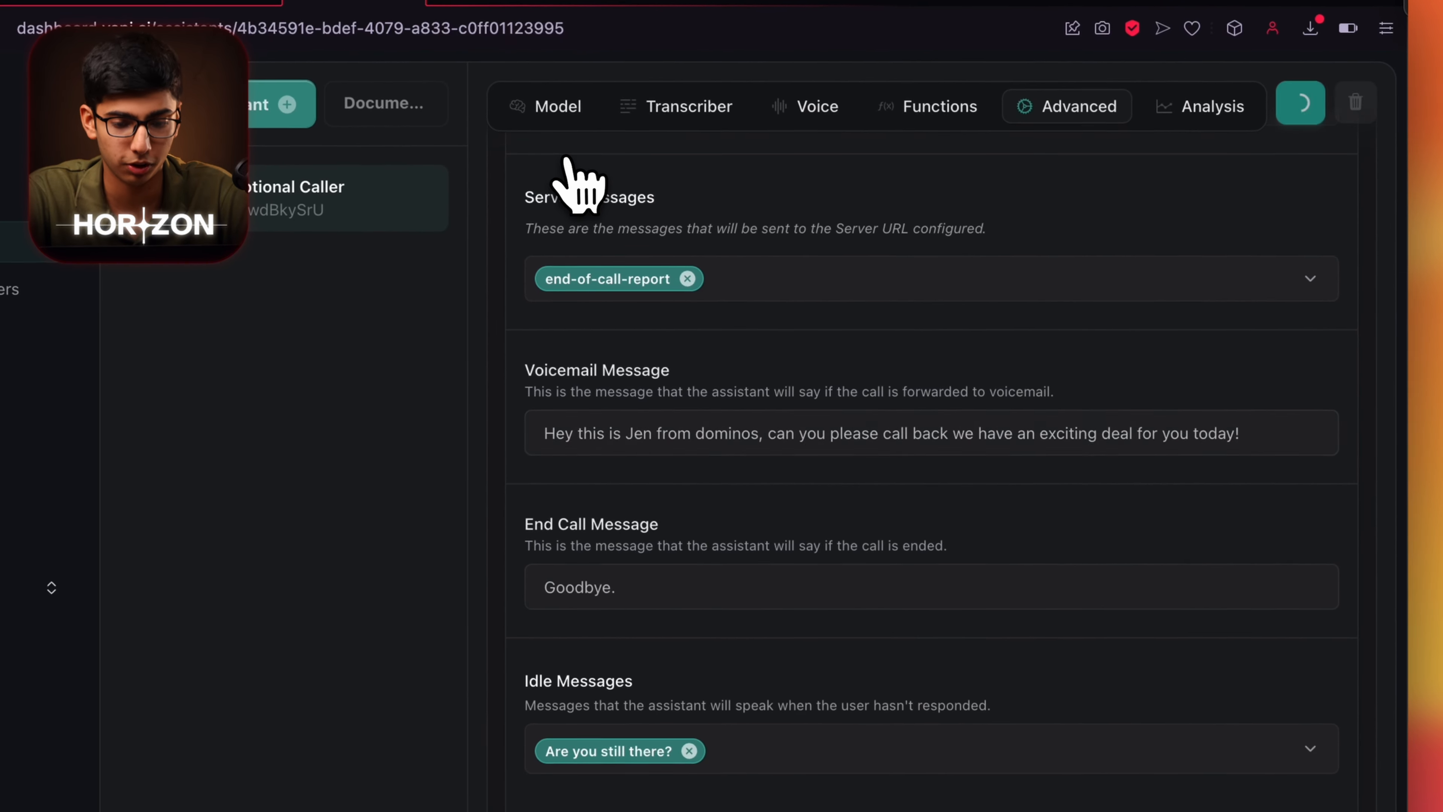
pyautogui.click(1186, 135)
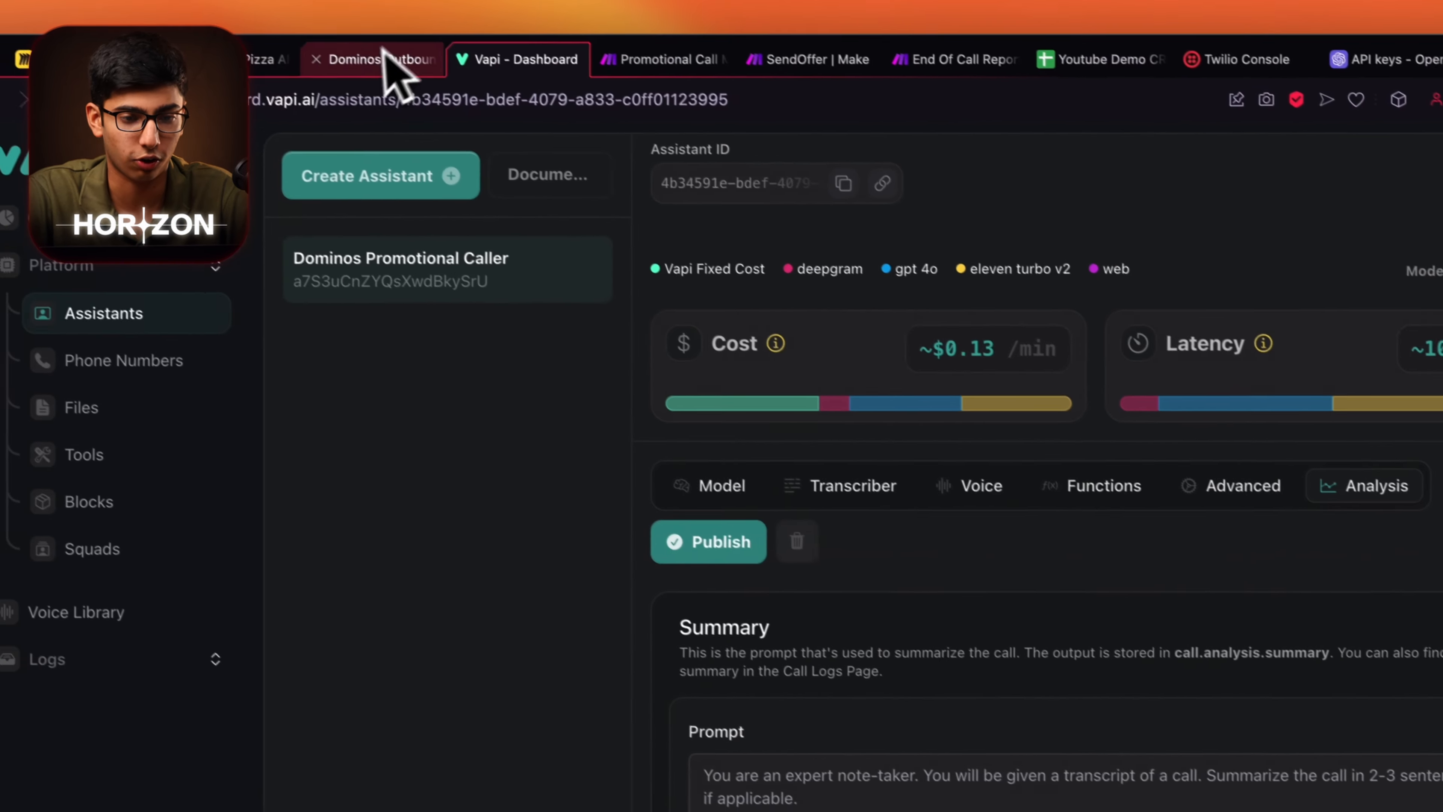
# Paste the SuccessEvaluation prompt from the prompts doc into the Success Evaluation prompt box.
pyautogui.click(390, 66)
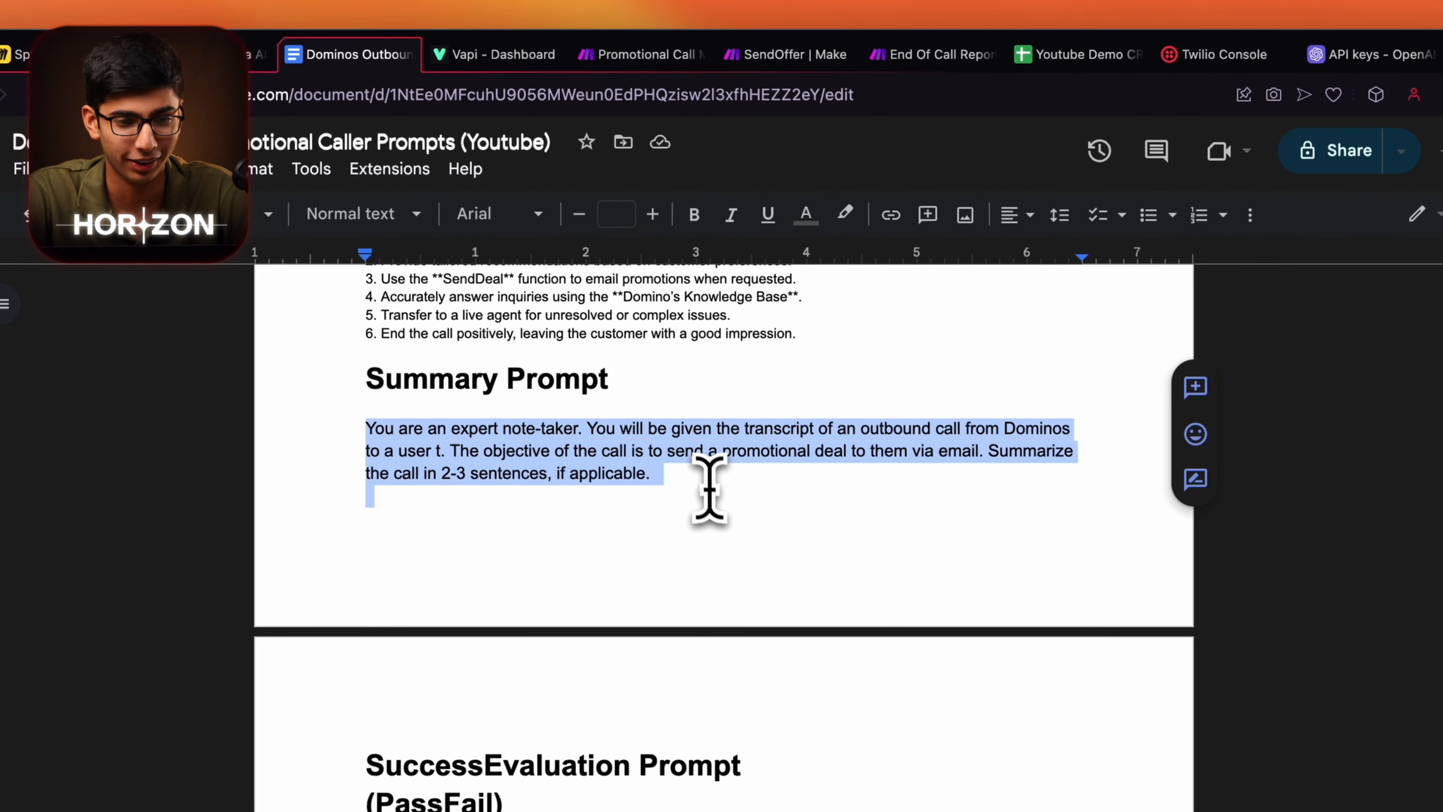
pyautogui.click(499, 54)
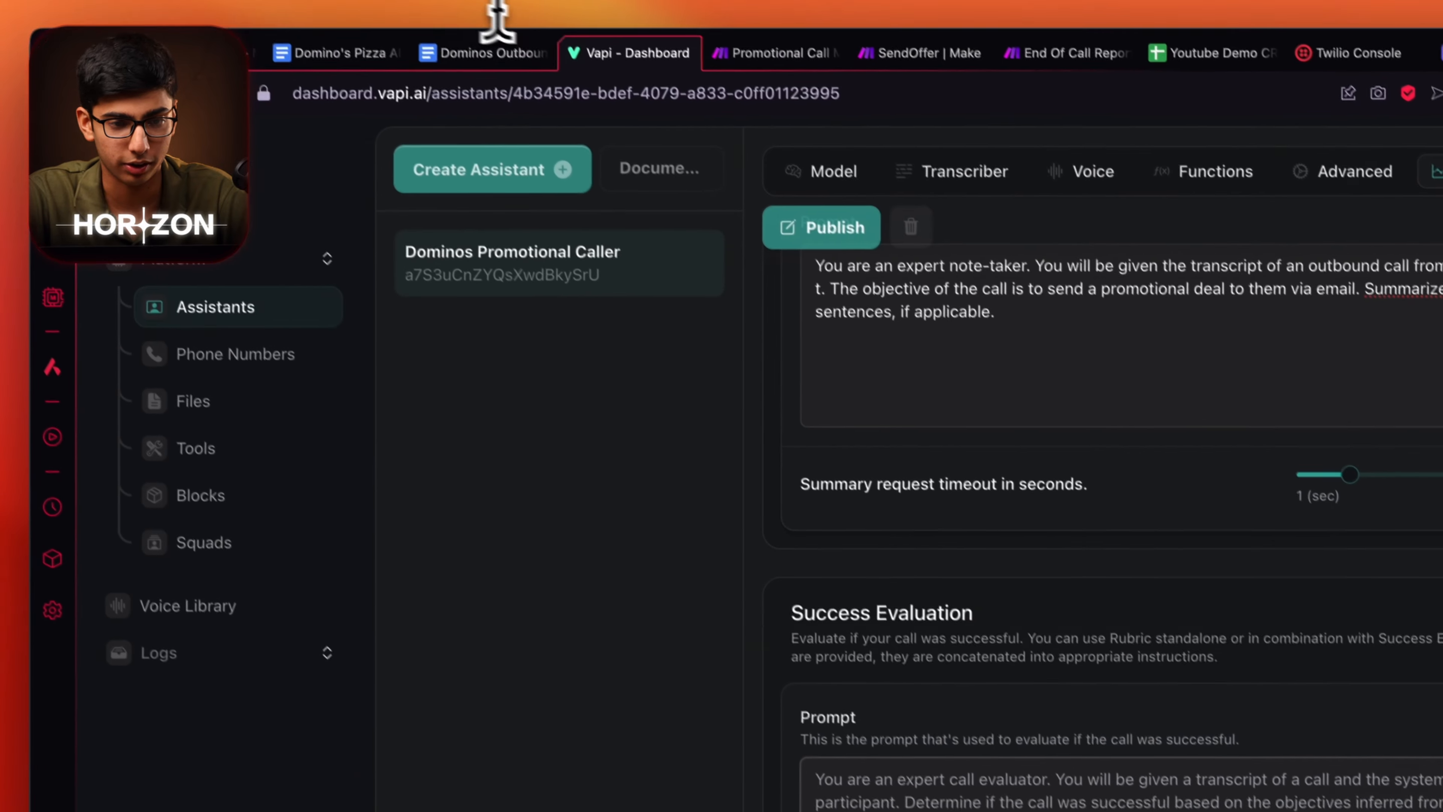
pyautogui.click(520, 62)
pyautogui.scroll(-3, 635, 574)
pyautogui.moveTo(414, 498); pyautogui.dragTo(896, 541)
pyautogui.press('super+c')
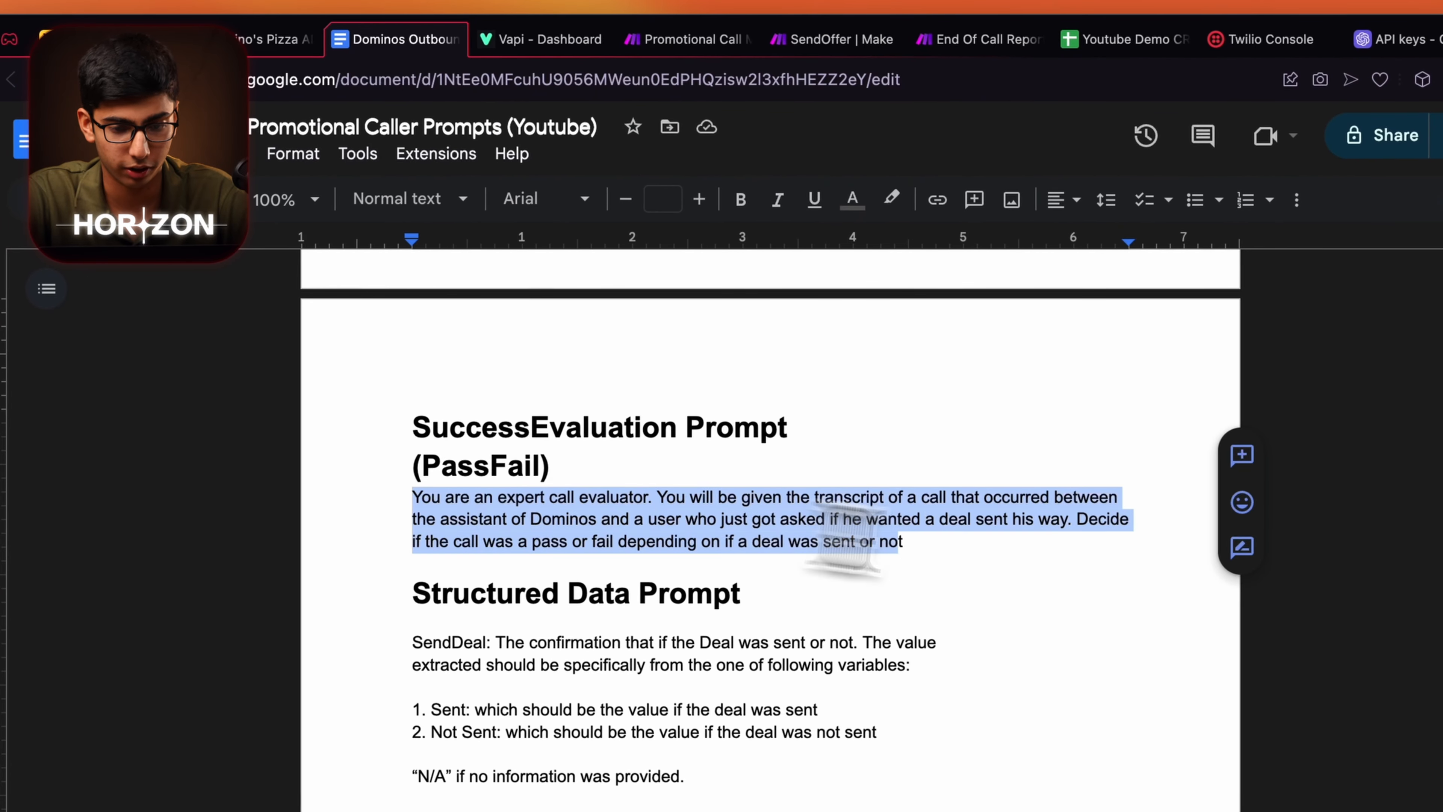
pyautogui.click(538, 41)
pyautogui.click(944, 715)
pyautogui.press('super+v')
pyautogui.scroll(-4, 934, 702)
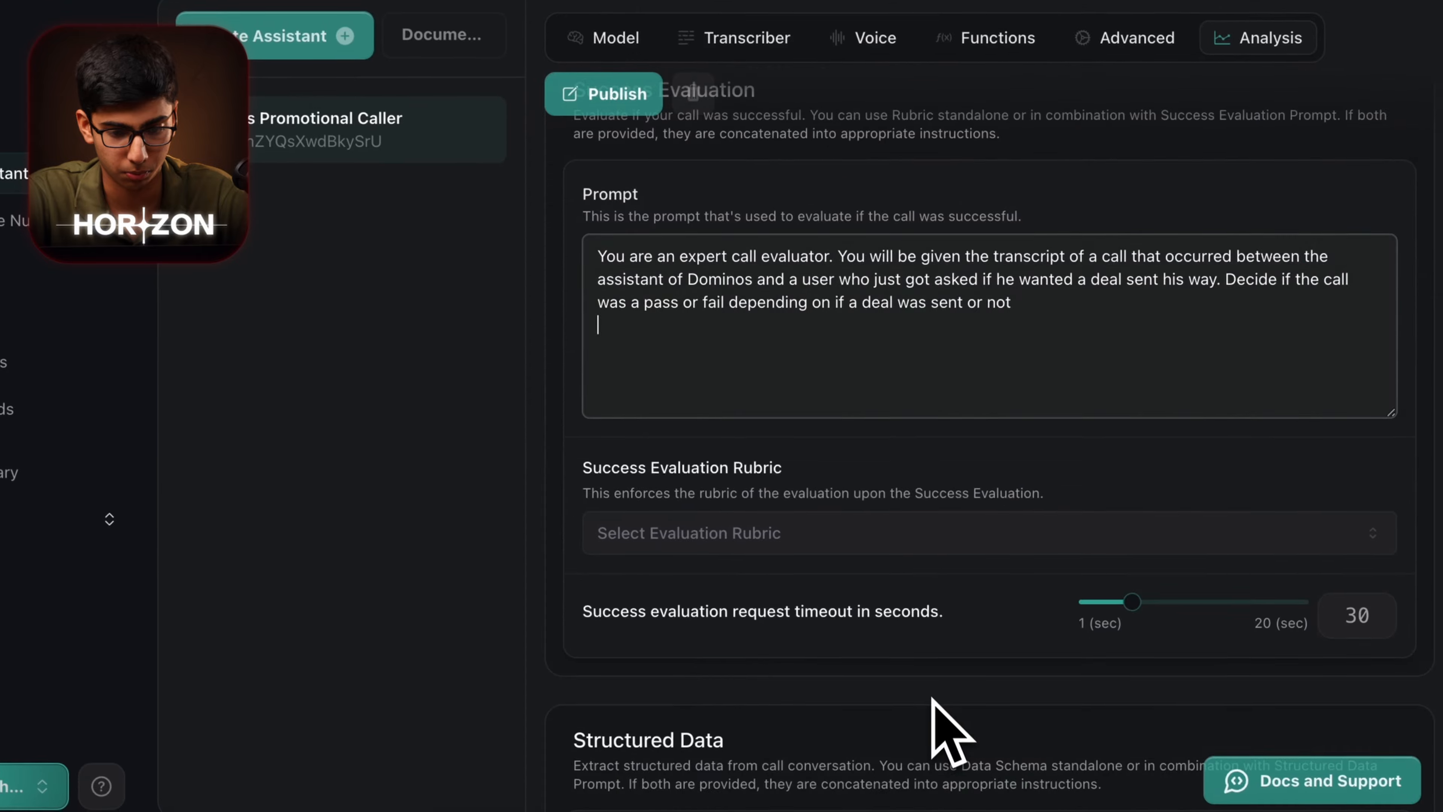
# Copy the SendDeal prompt into the Structured Data prompt box.
pyautogui.click(500, 60)
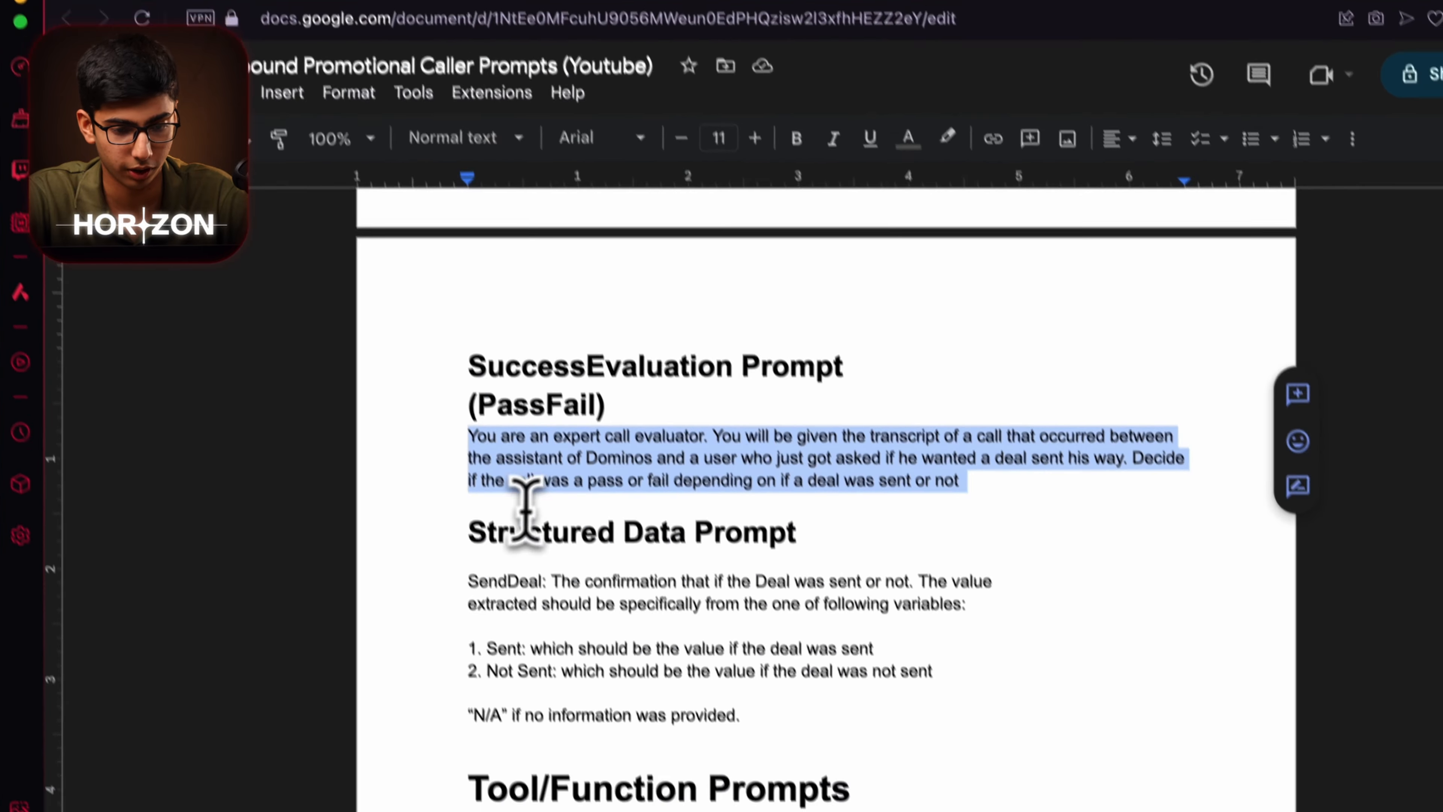
pyautogui.moveTo(449, 540); pyautogui.dragTo(578, 573)
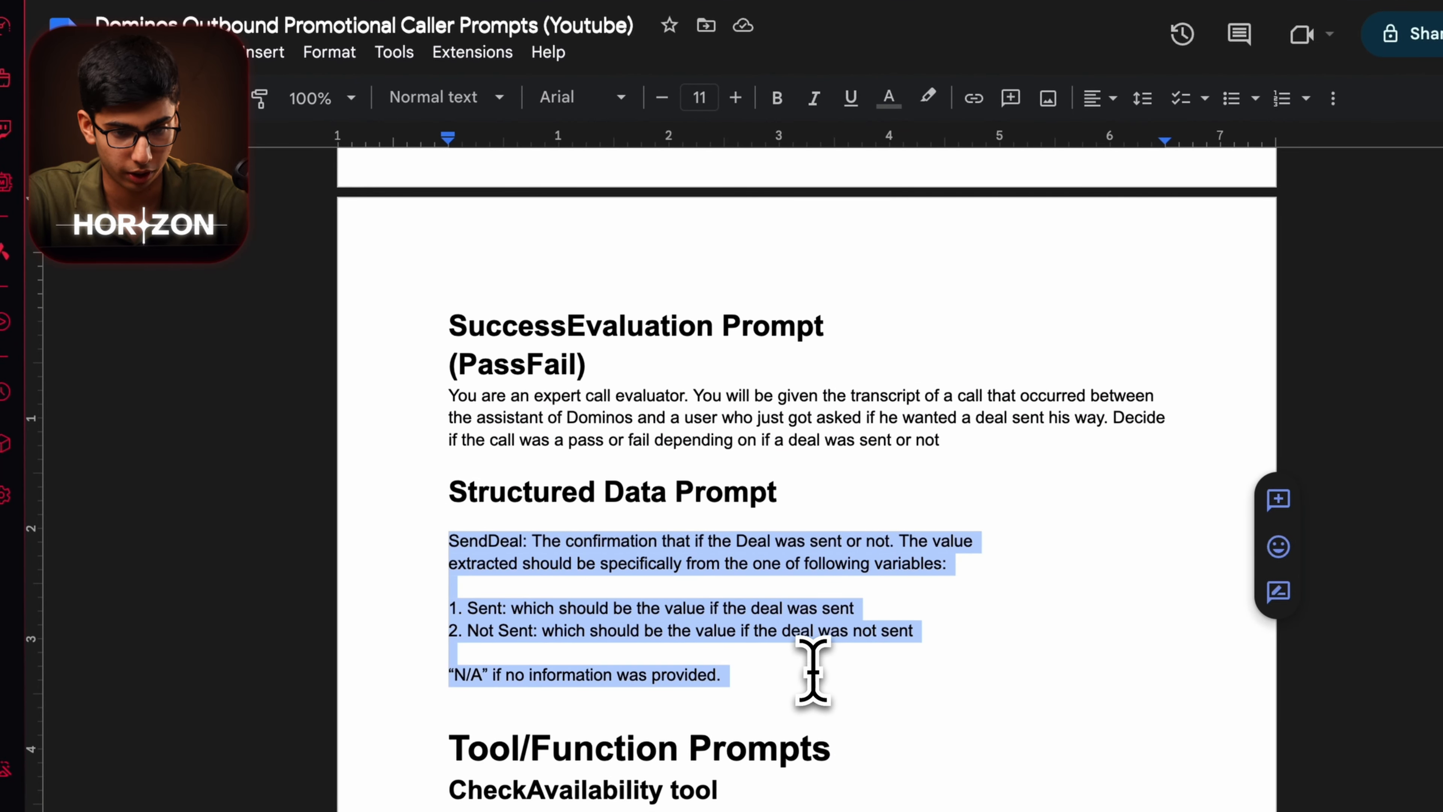
pyautogui.press('super+c')
pyautogui.click(515, 24)
pyautogui.click(965, 597)
pyautogui.press('super+v')
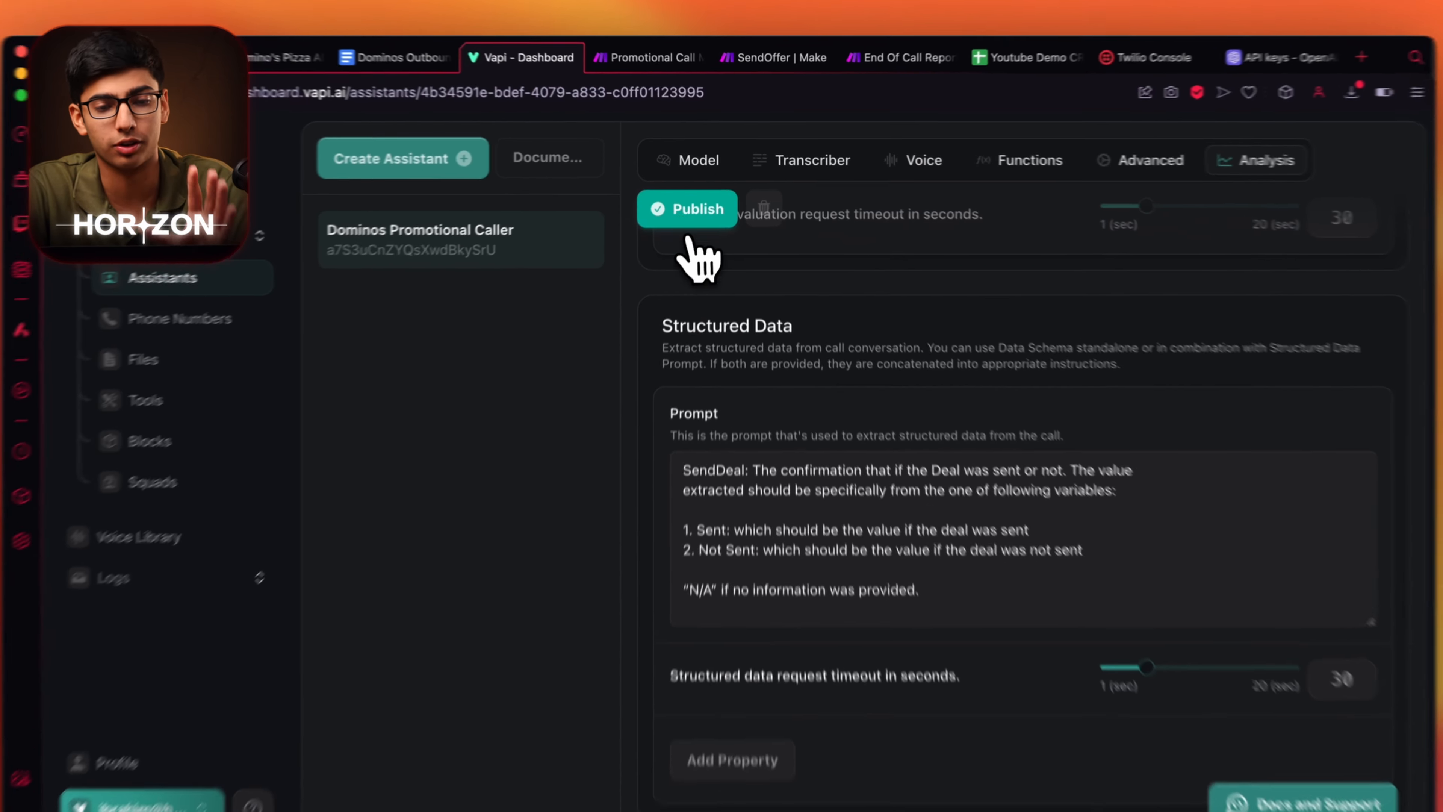
pyautogui.scroll(10, 792, 369)
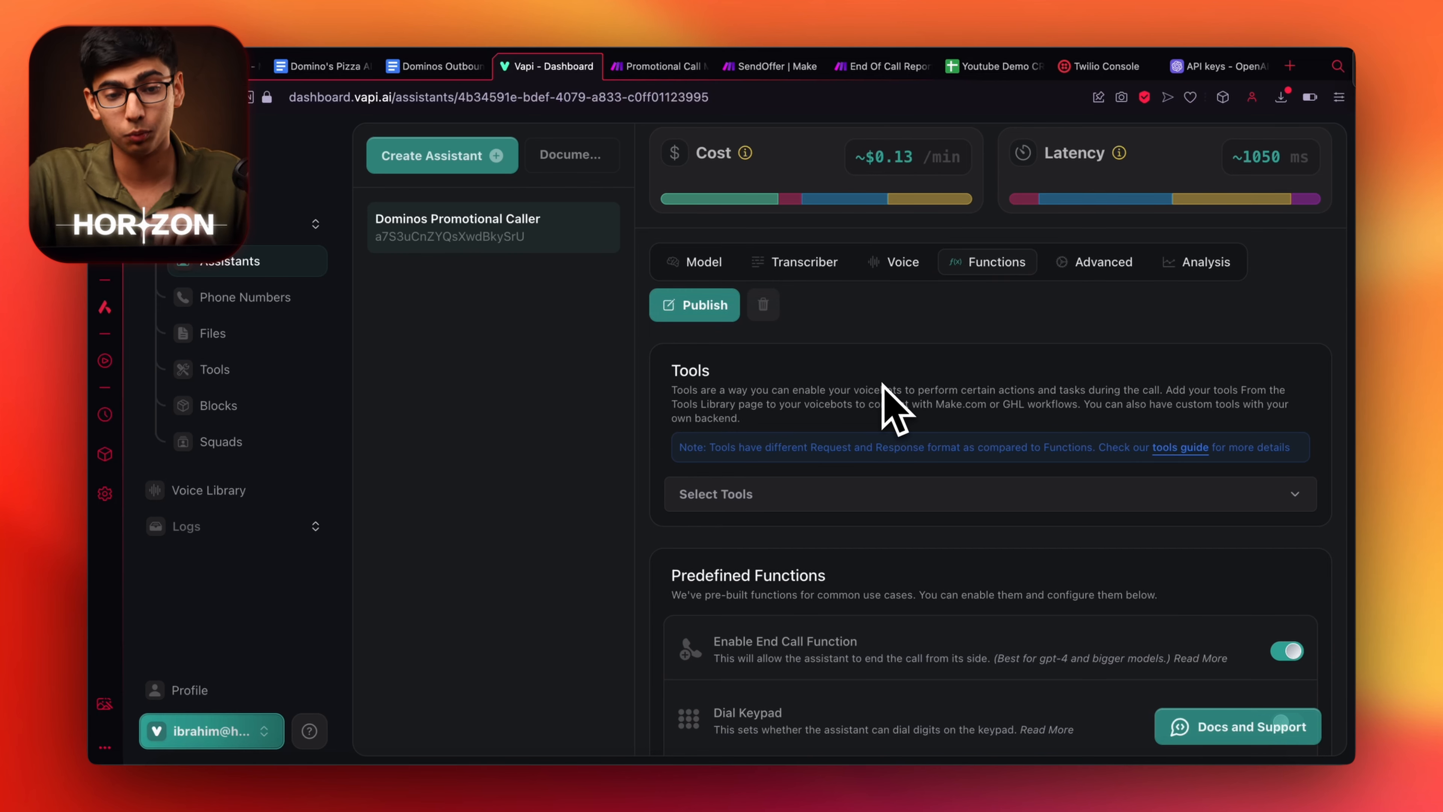
# Create a new tool from the Functions tool list with Make as its type.
pyautogui.click(801, 65)
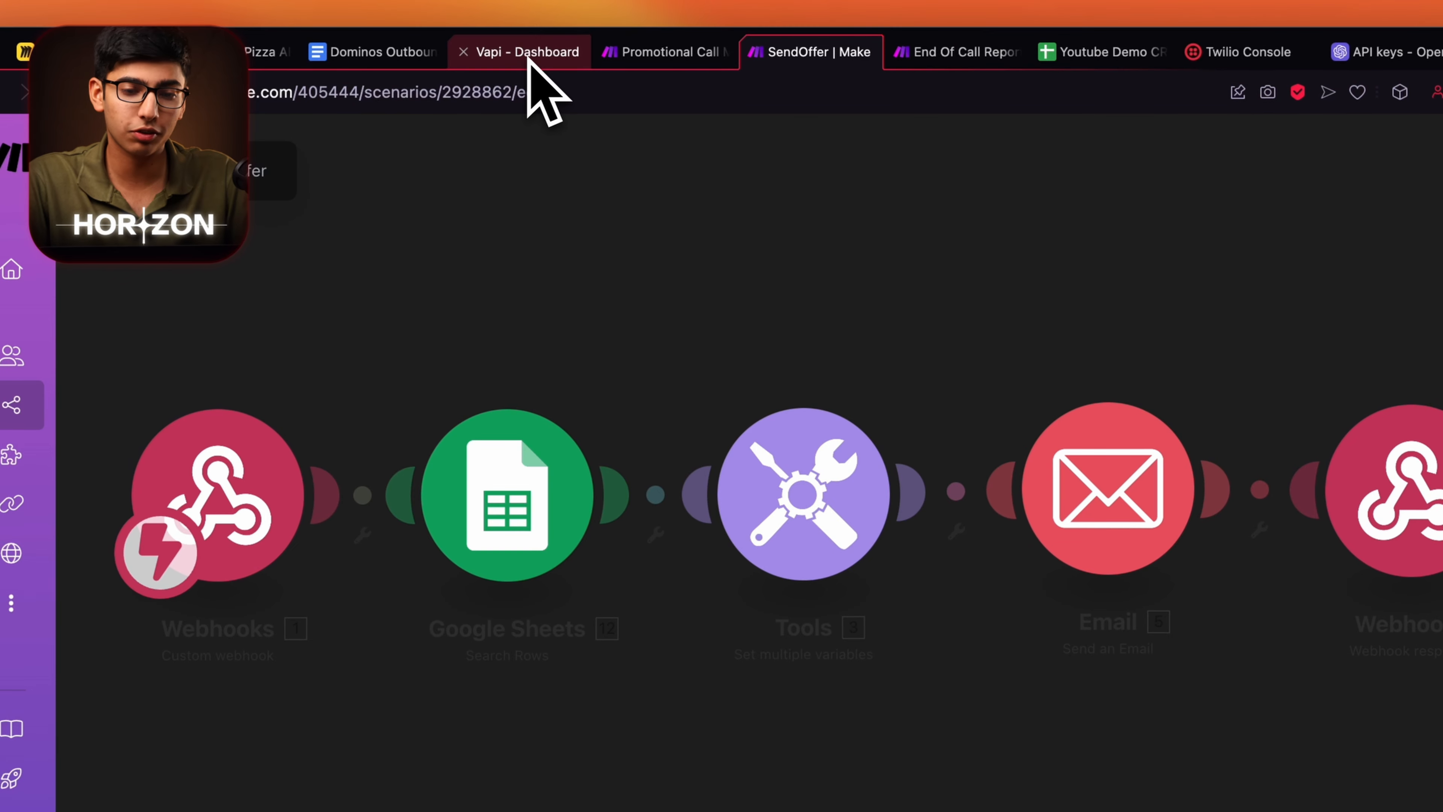
pyautogui.click(529, 52)
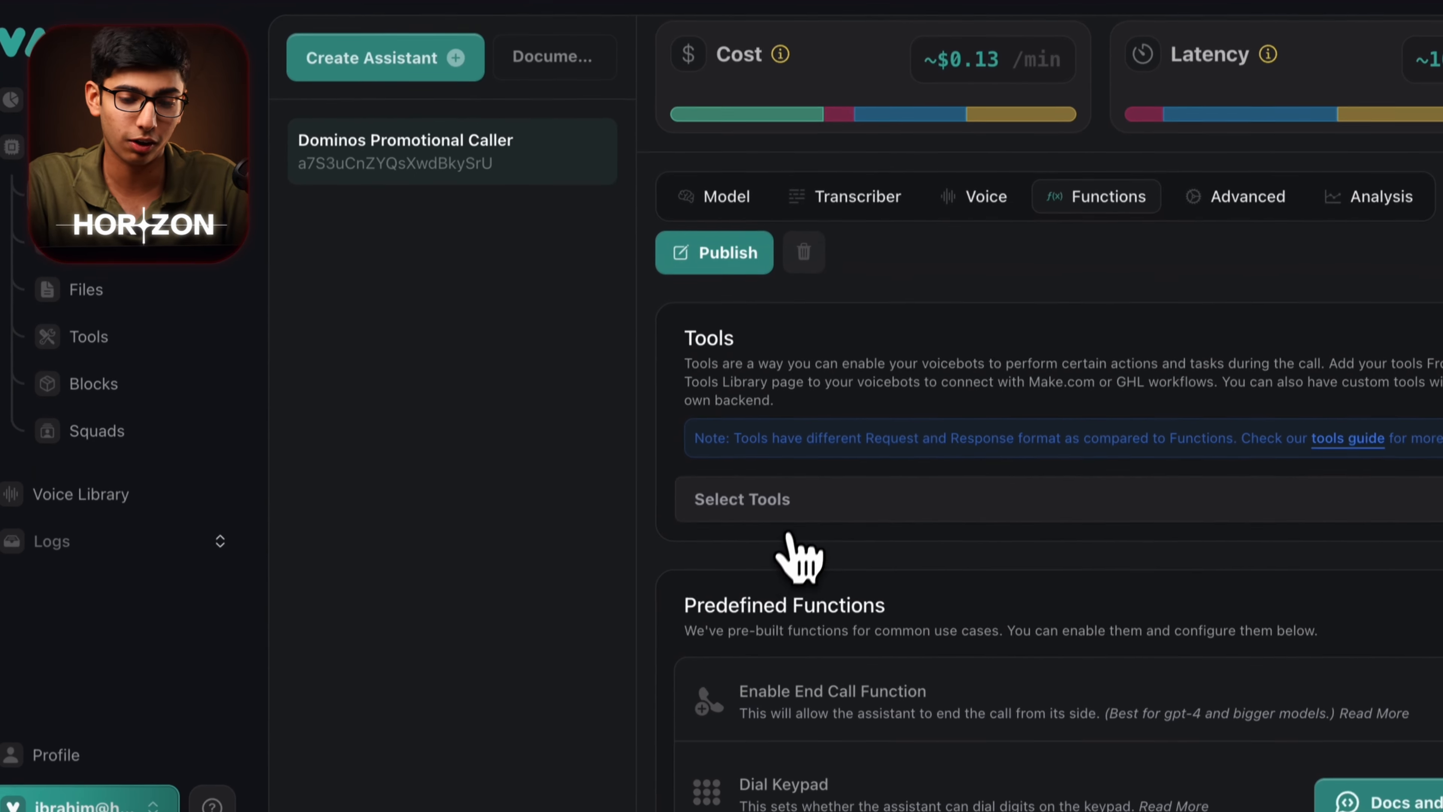
pyautogui.click(795, 614)
pyautogui.click(825, 605)
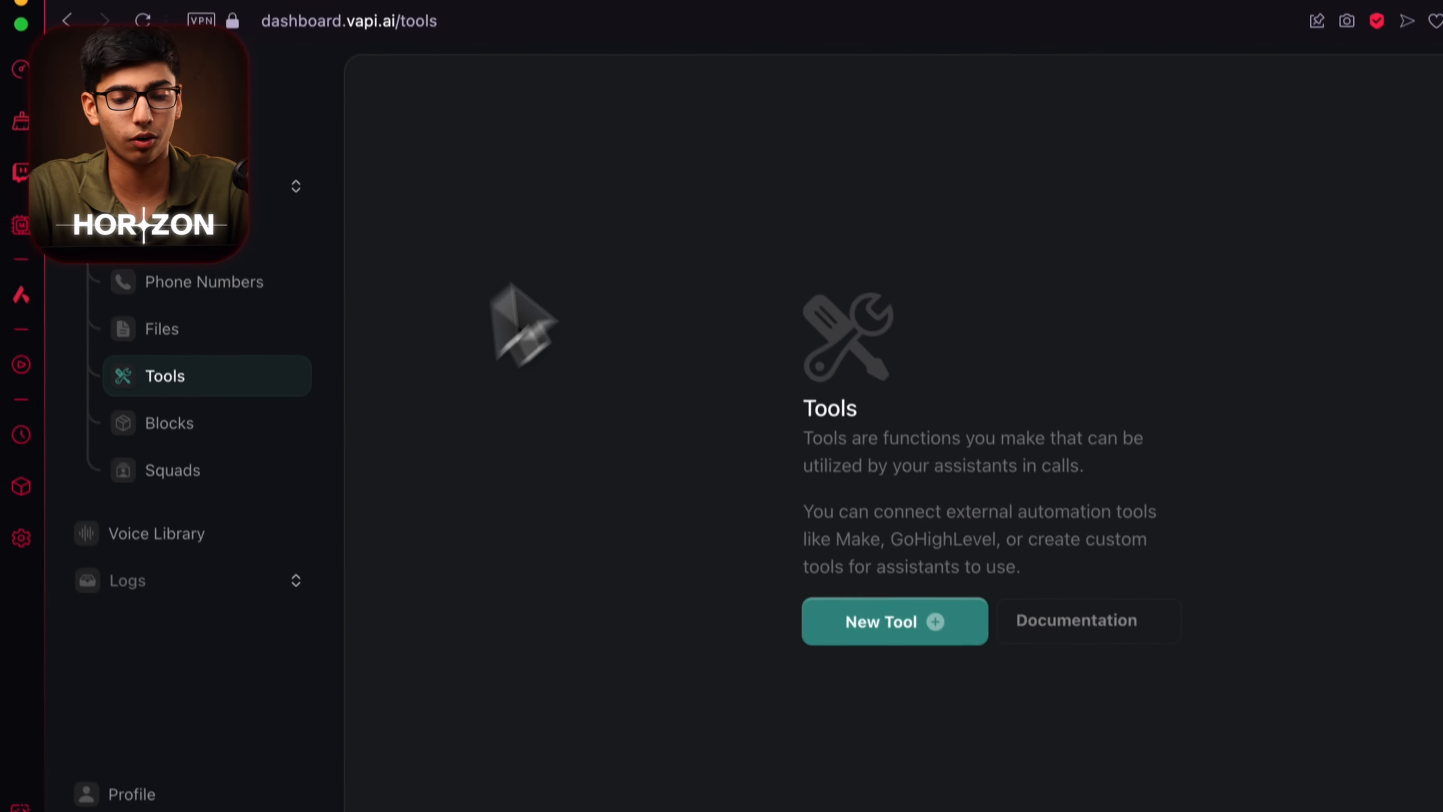
pyautogui.click(921, 545)
pyautogui.click(330, 319)
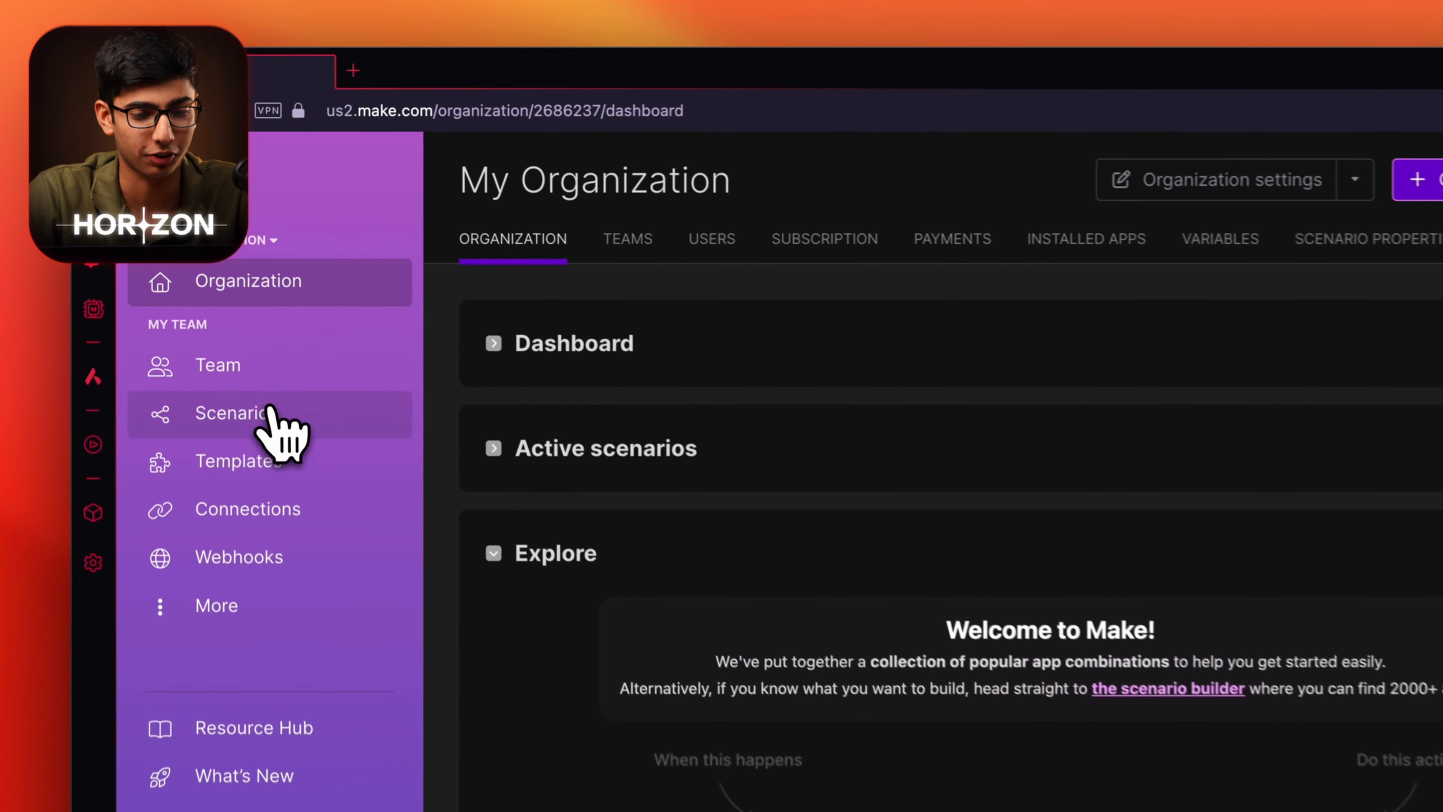
# Create a new Make scenario by importing the Send Offer.json blueprint.
pyautogui.click(248, 336)
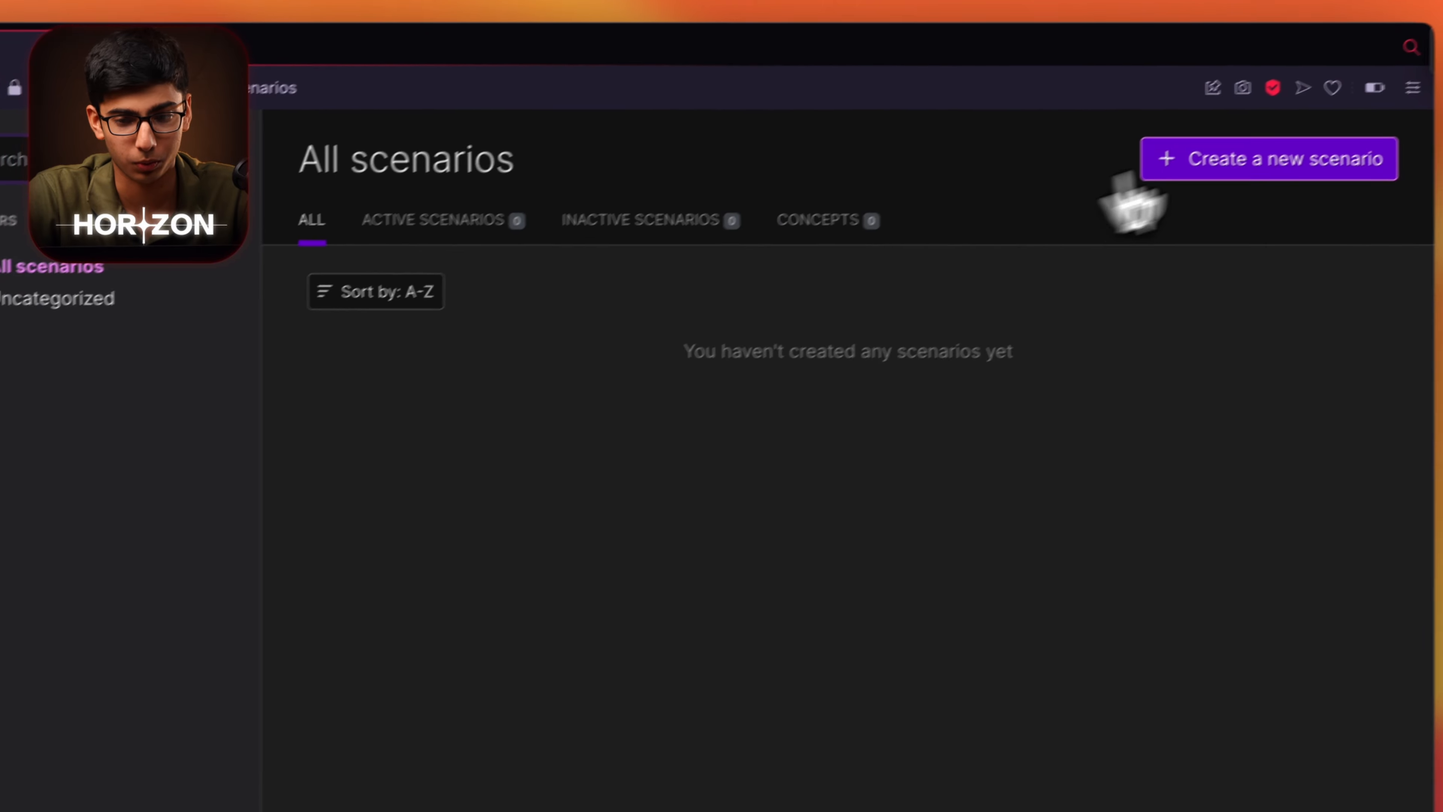
pyautogui.click(1219, 185)
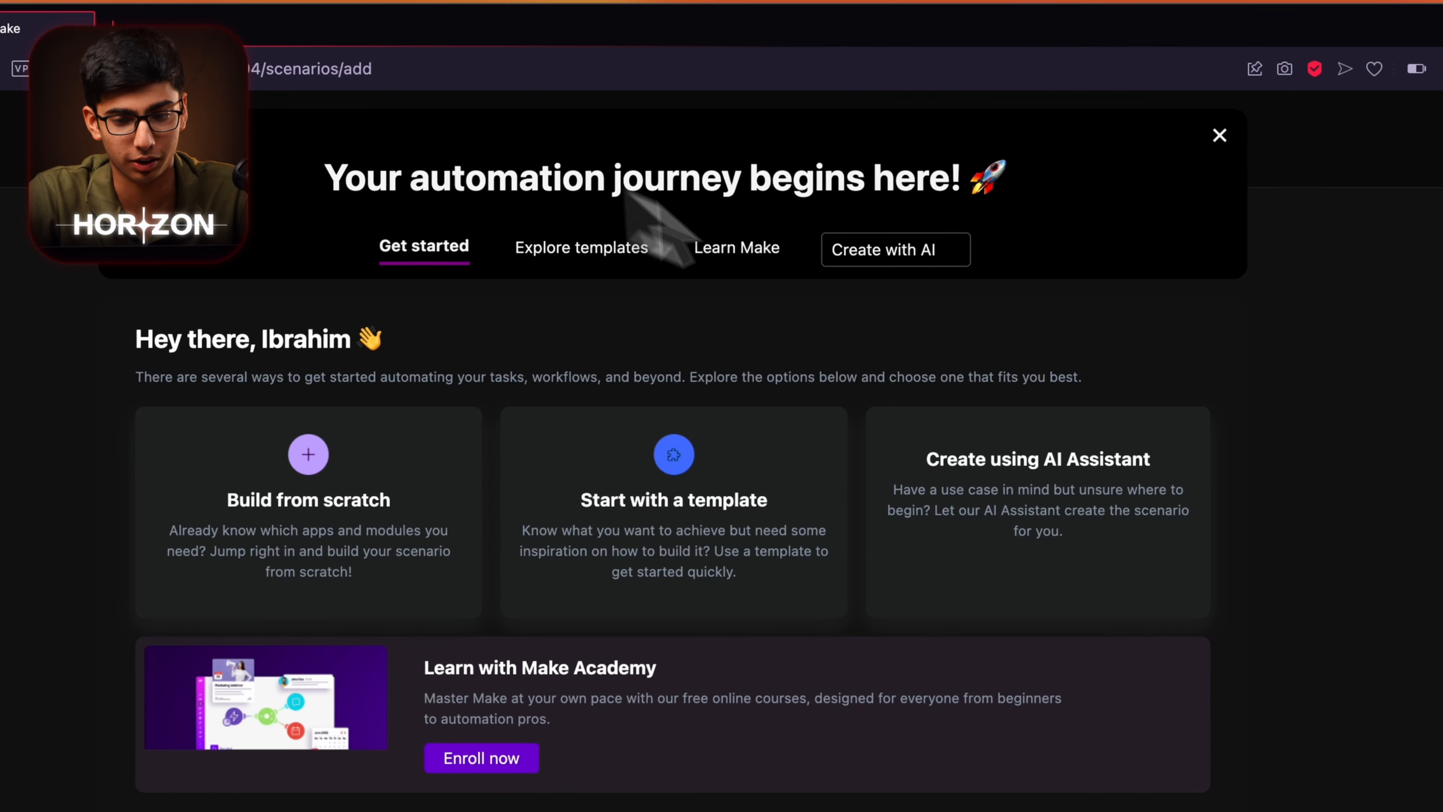
pyautogui.click(1149, 164)
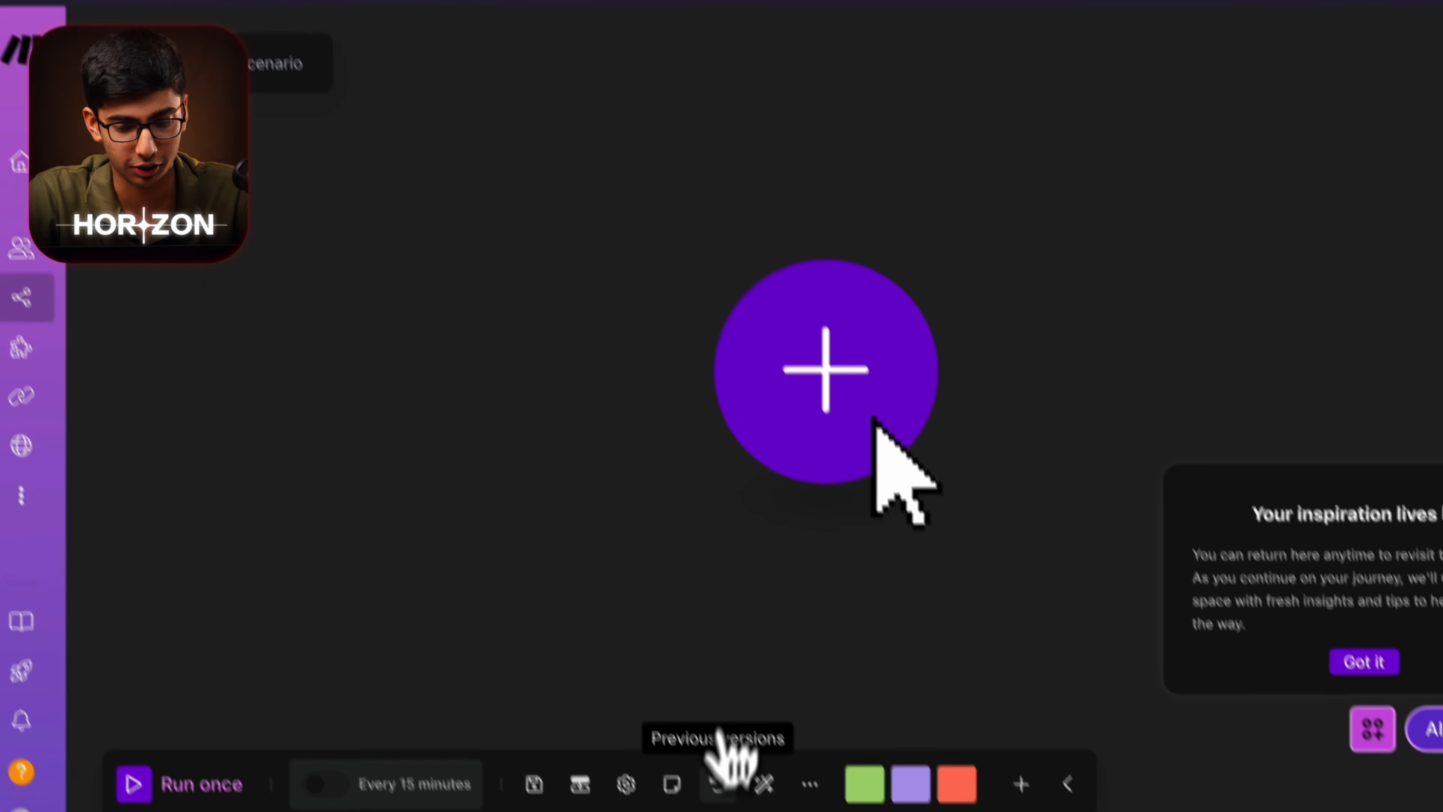
pyautogui.click(810, 784)
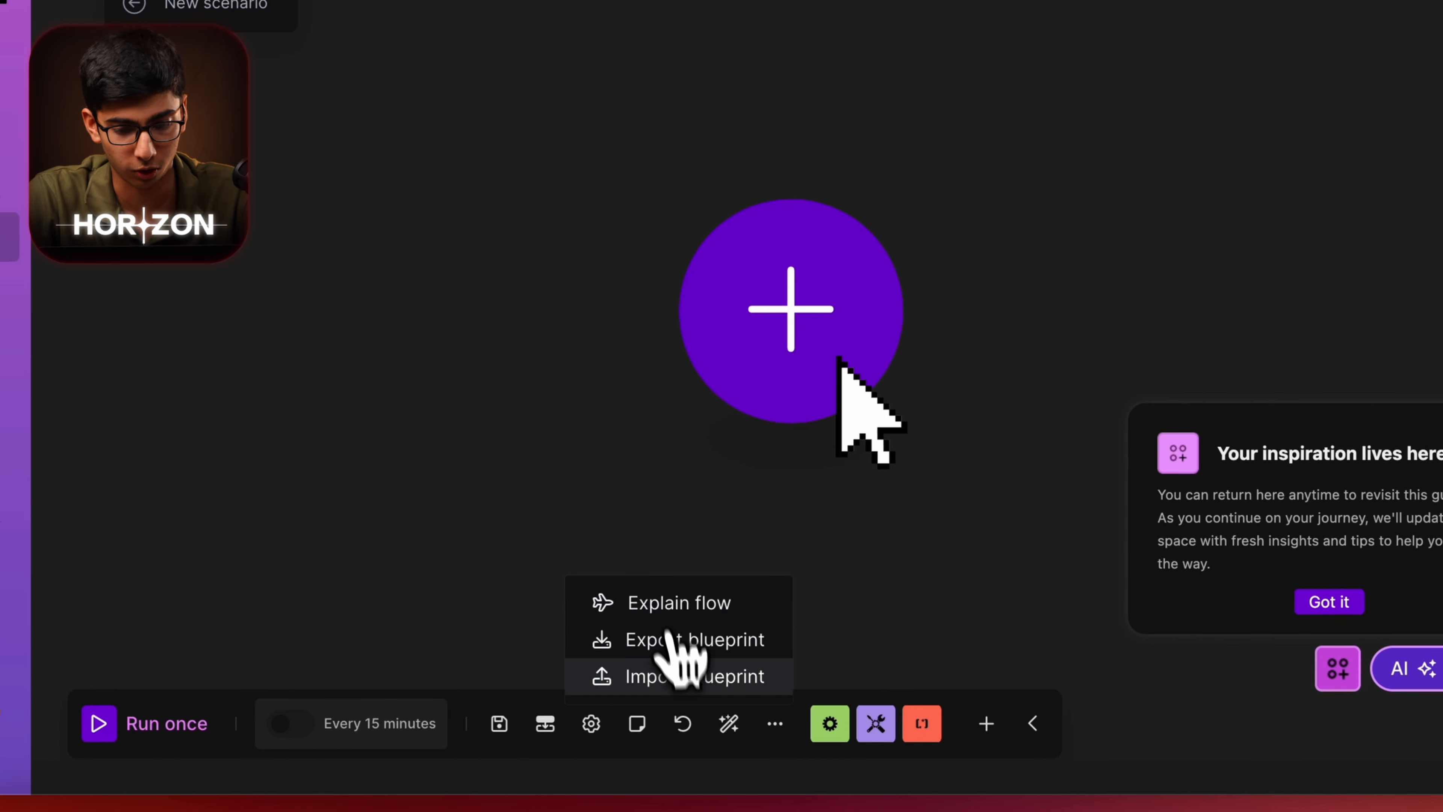
pyautogui.click(696, 676)
pyautogui.click(618, 394)
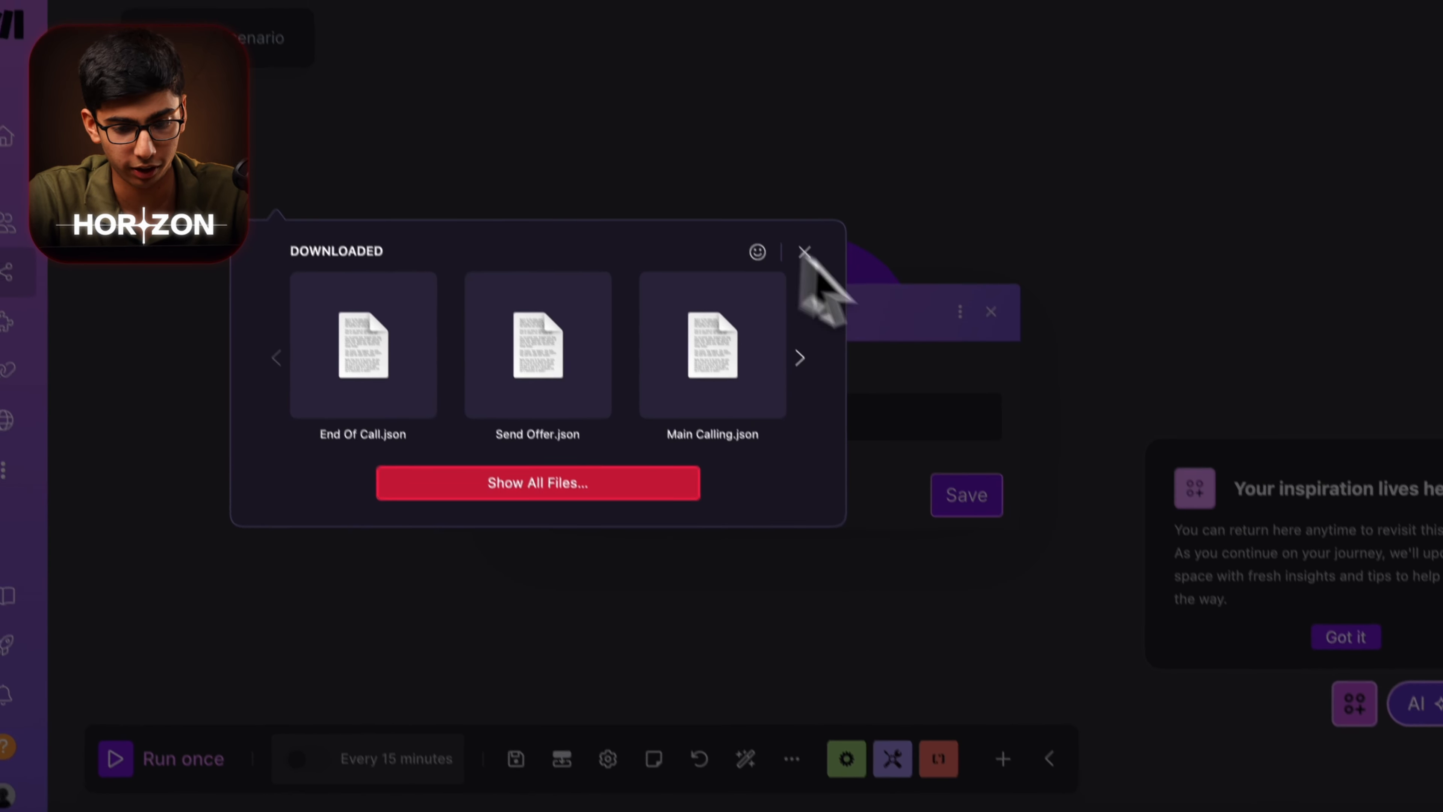
pyautogui.click(753, 405)
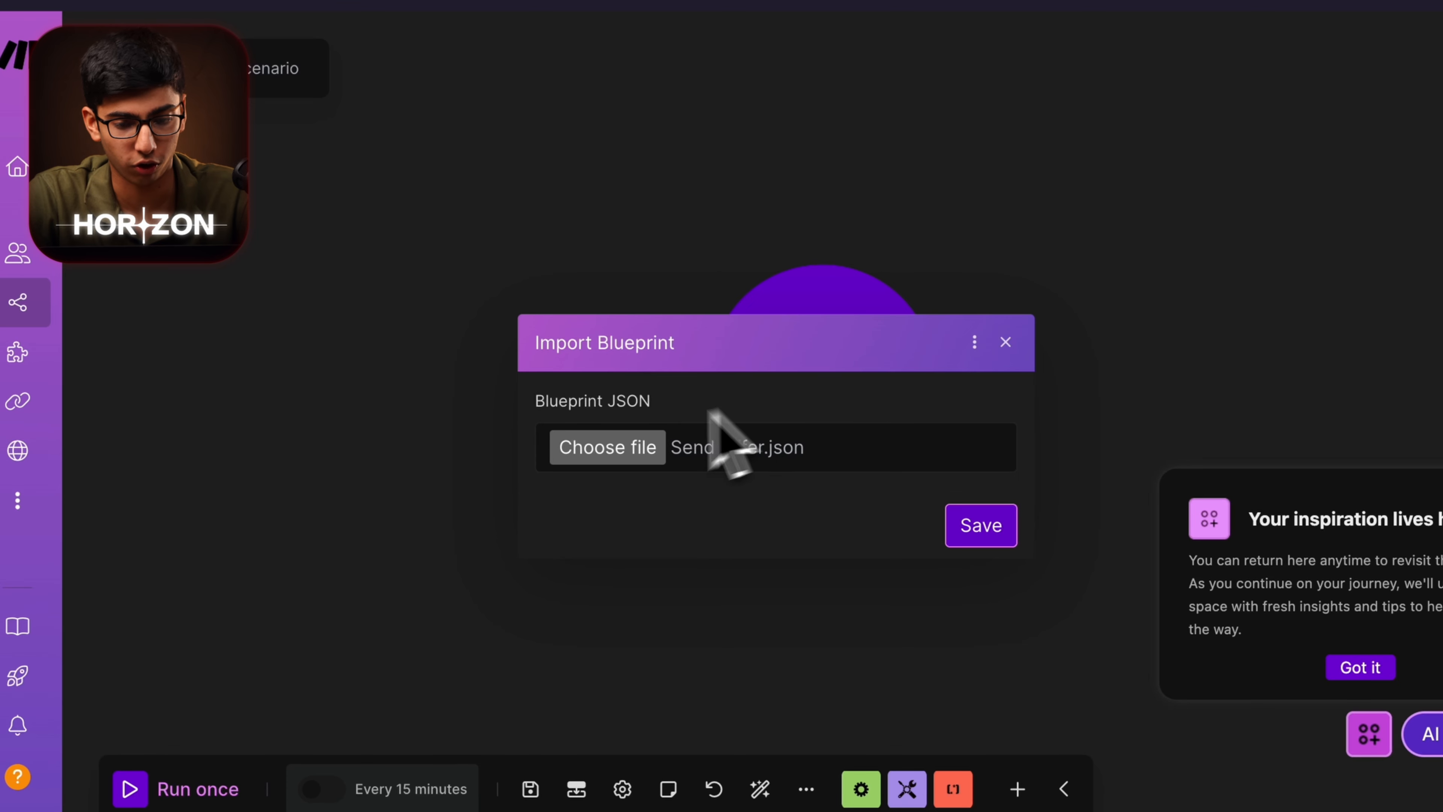
pyautogui.click(981, 525)
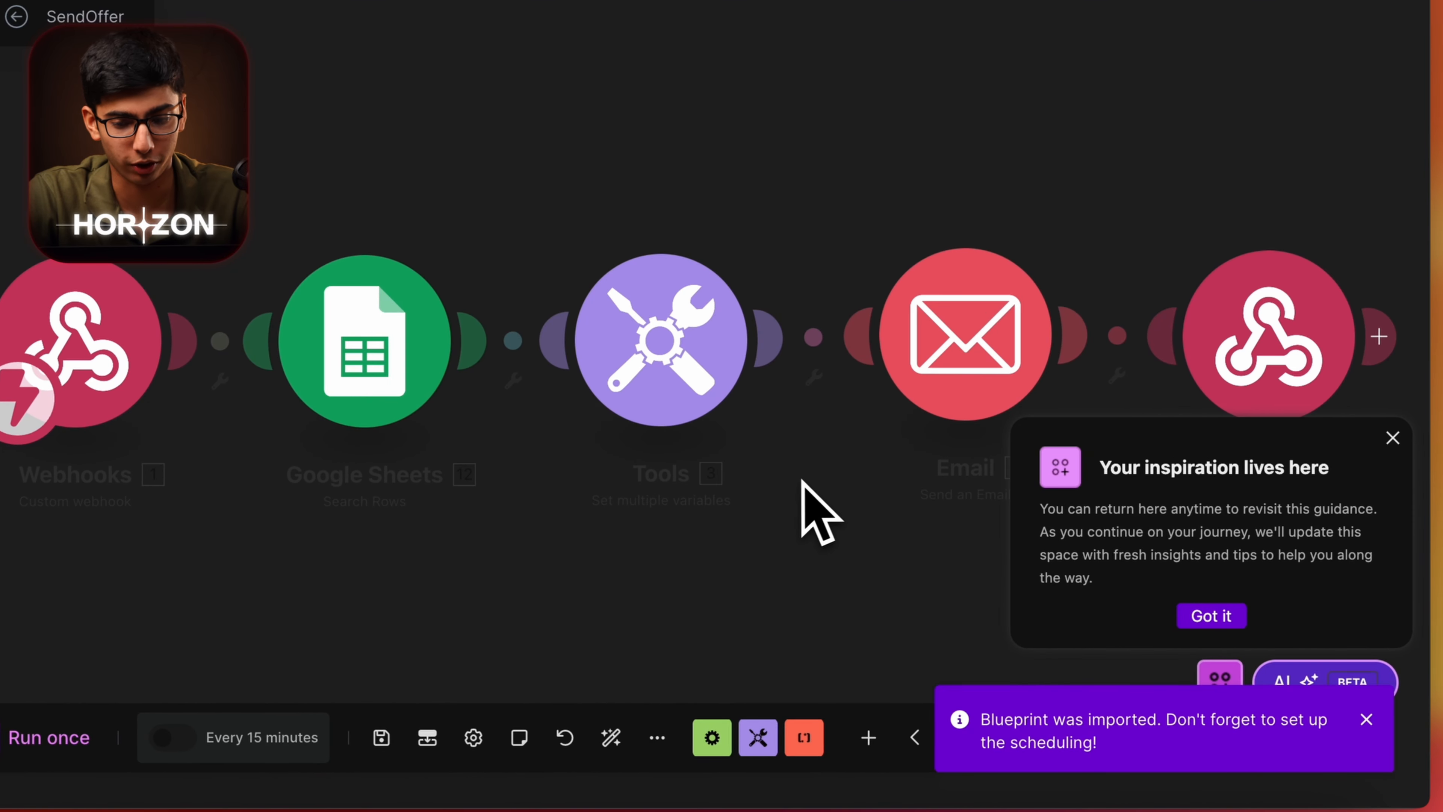
pyautogui.click(1328, 449)
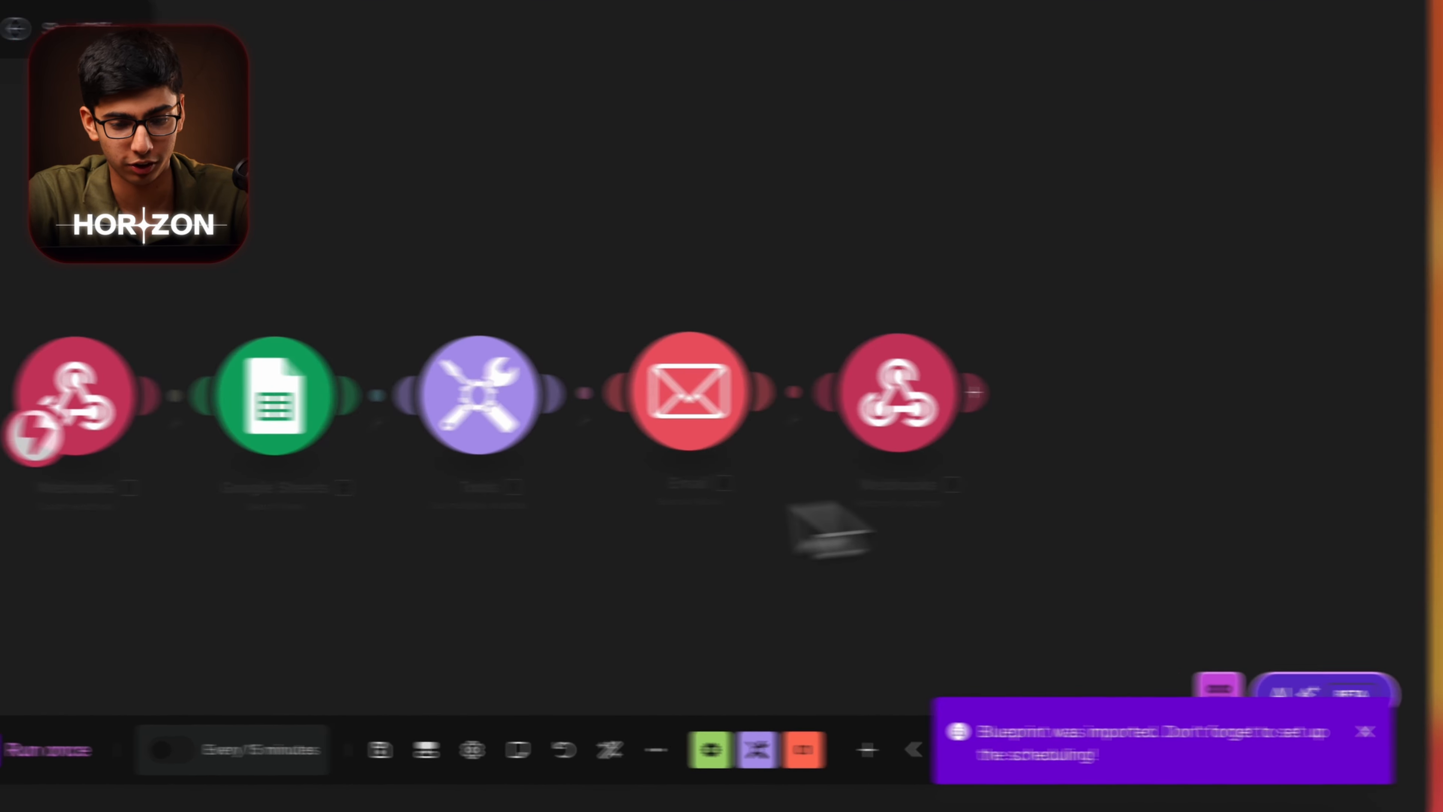
# Add a new webhook named SendOffer to the Webhooks trigger and save it.
pyautogui.click(637, 347)
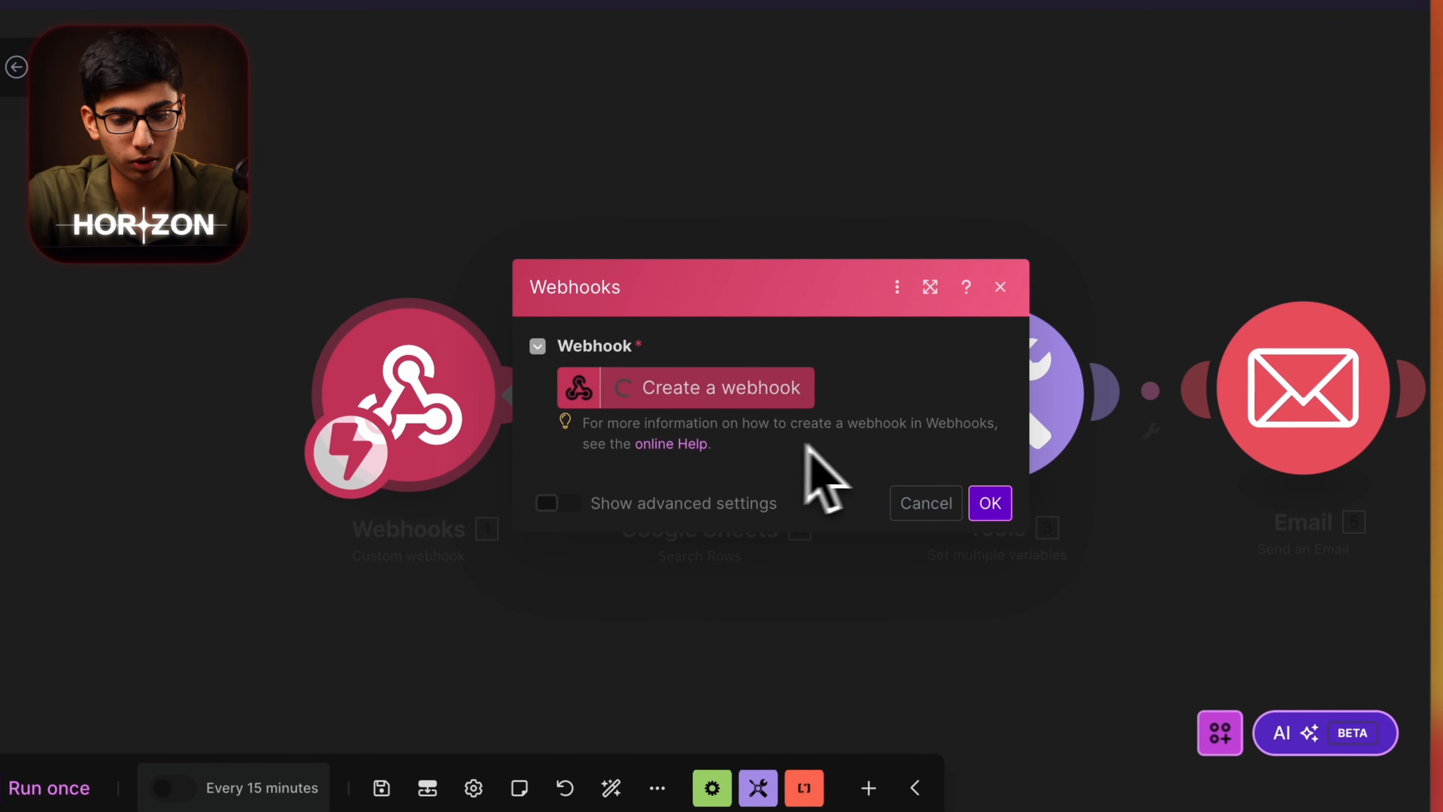
pyautogui.click(689, 375)
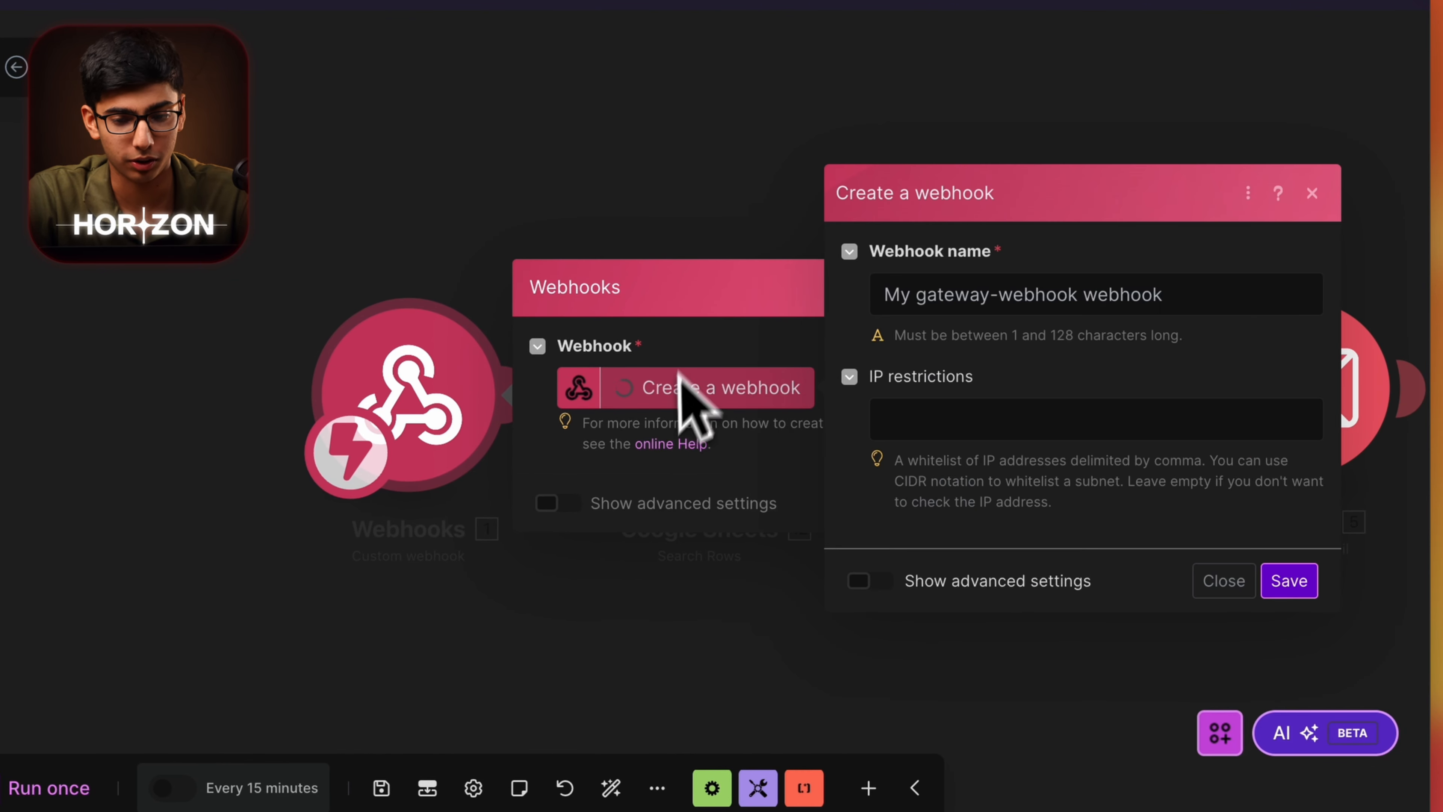
pyautogui.tripleClick(1092, 290)
pyautogui.write('SendO')
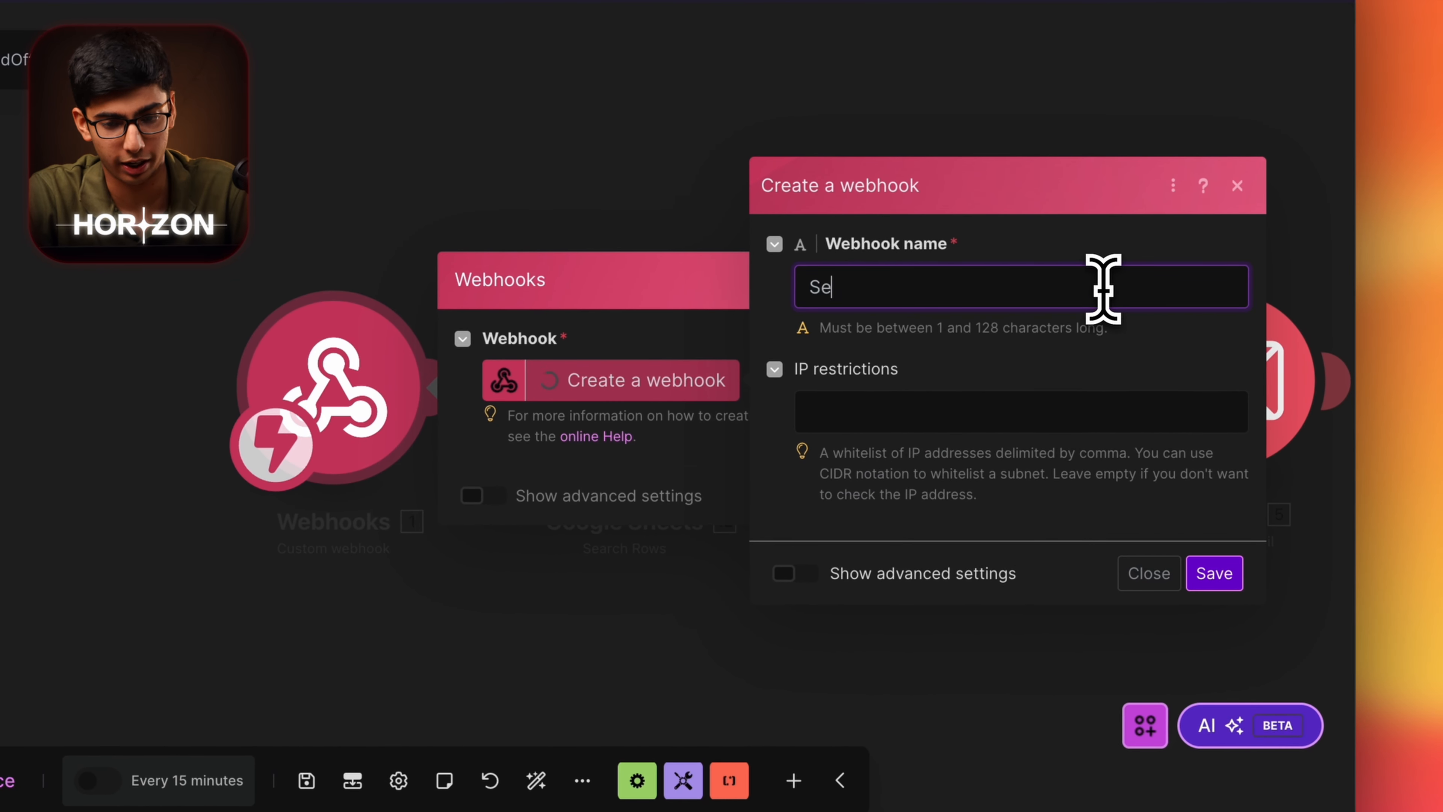
pyautogui.click(1215, 573)
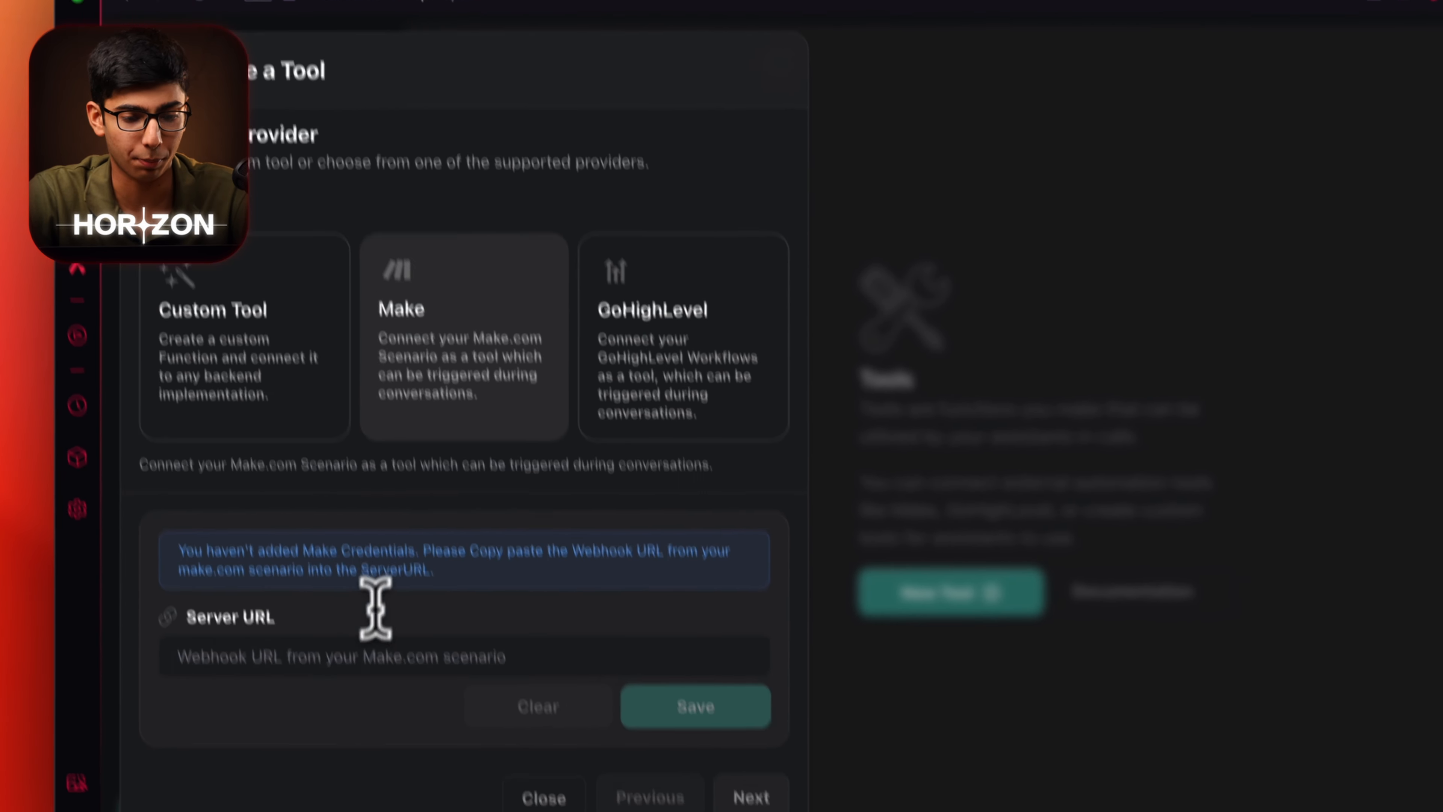
# Paste the Make webhook URL as the tool's Server URL and save it.
pyautogui.click(370, 721)
pyautogui.press('super+v')
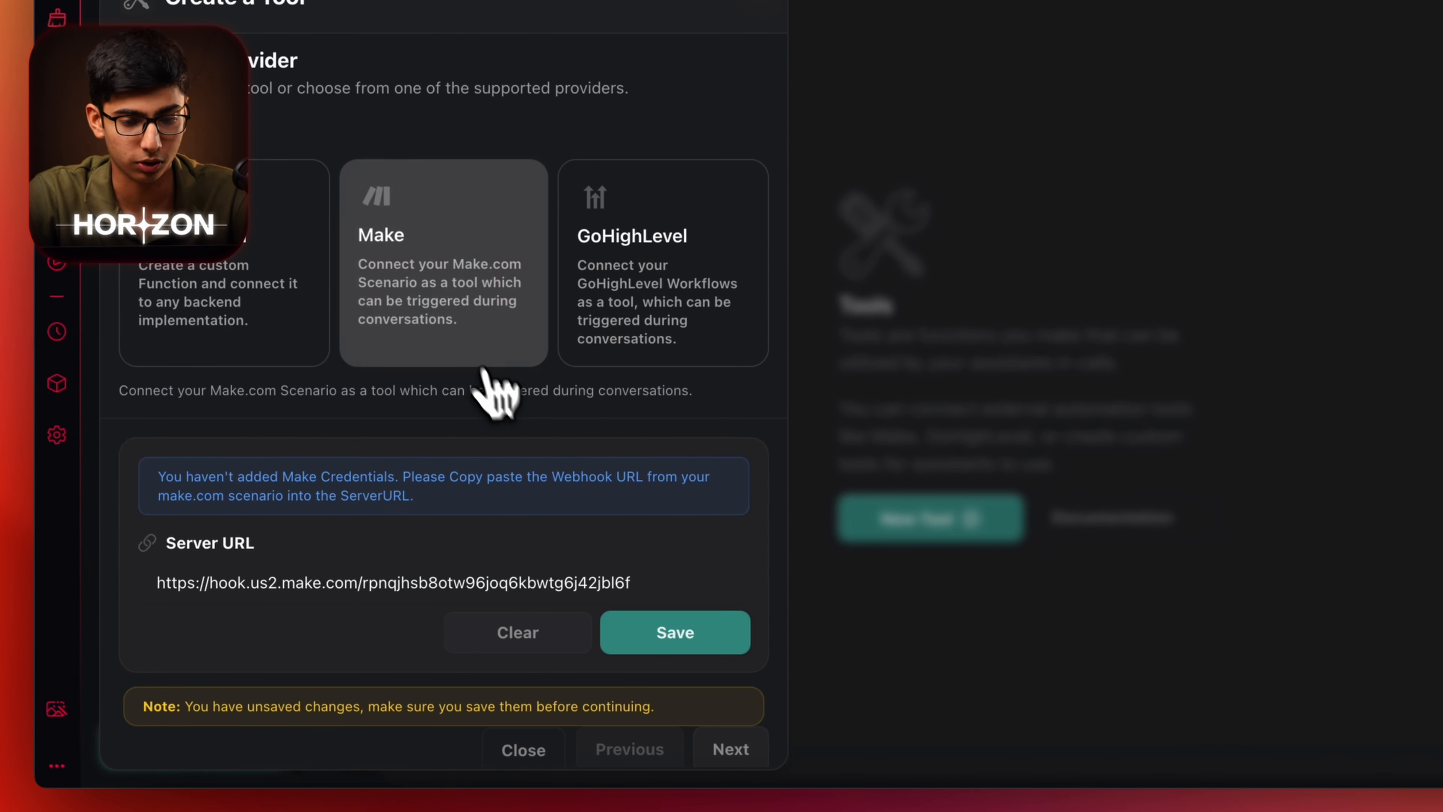
pyautogui.click(625, 631)
pyautogui.click(731, 749)
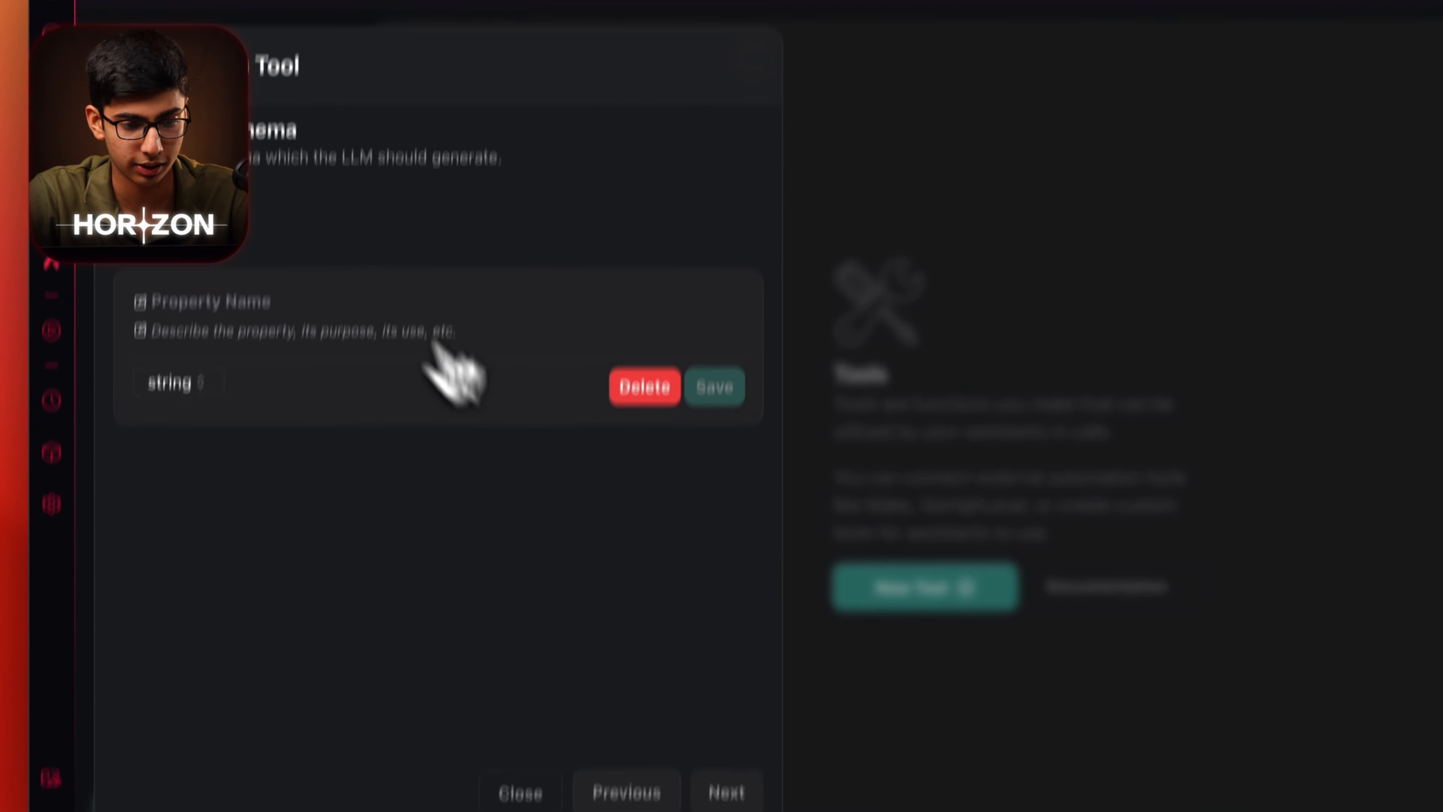
# Add a schema property named SendDeal, copied from the Dominos Outbound prompts document.
pyautogui.click(277, 301)
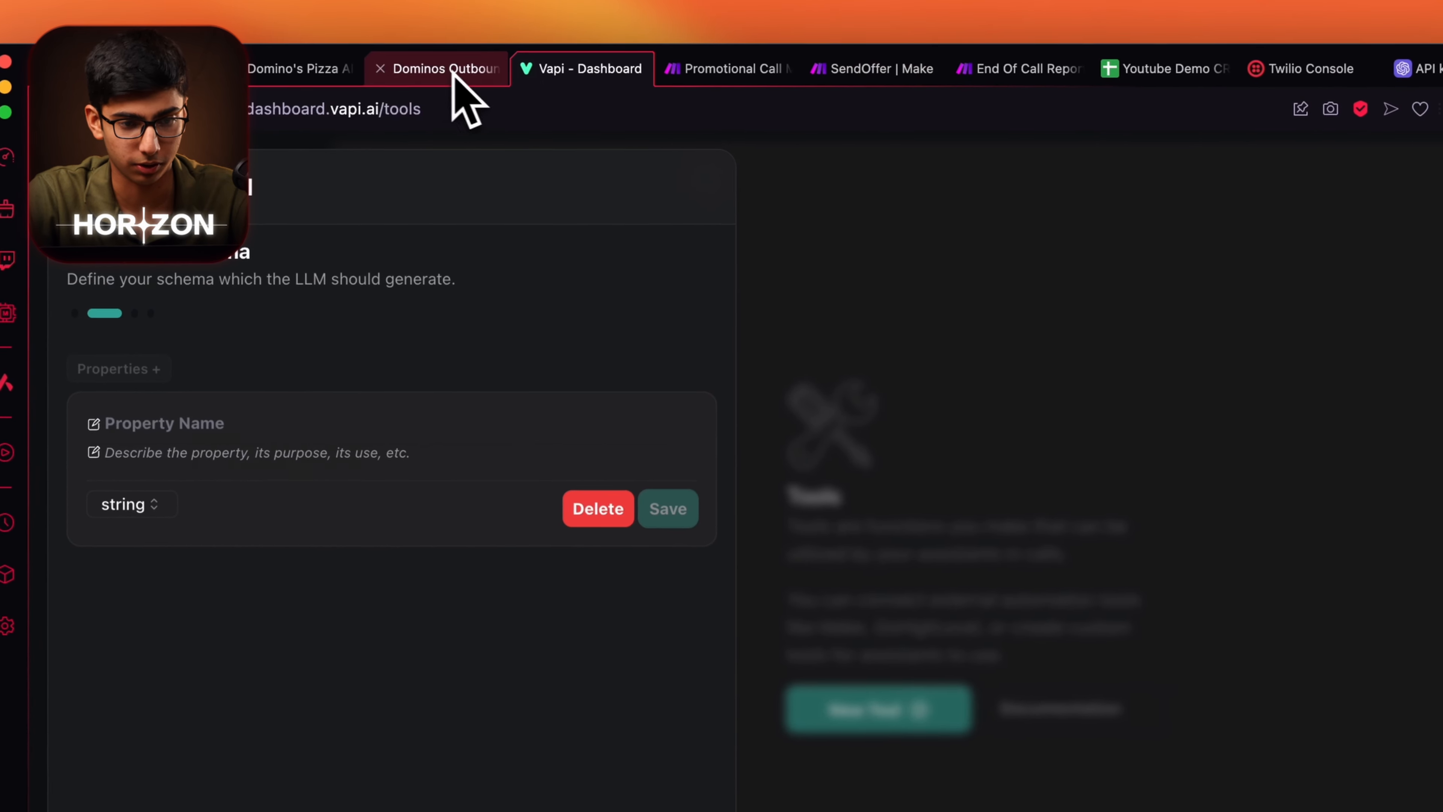
pyautogui.click(489, 59)
pyautogui.click(344, 69)
pyautogui.click(467, 67)
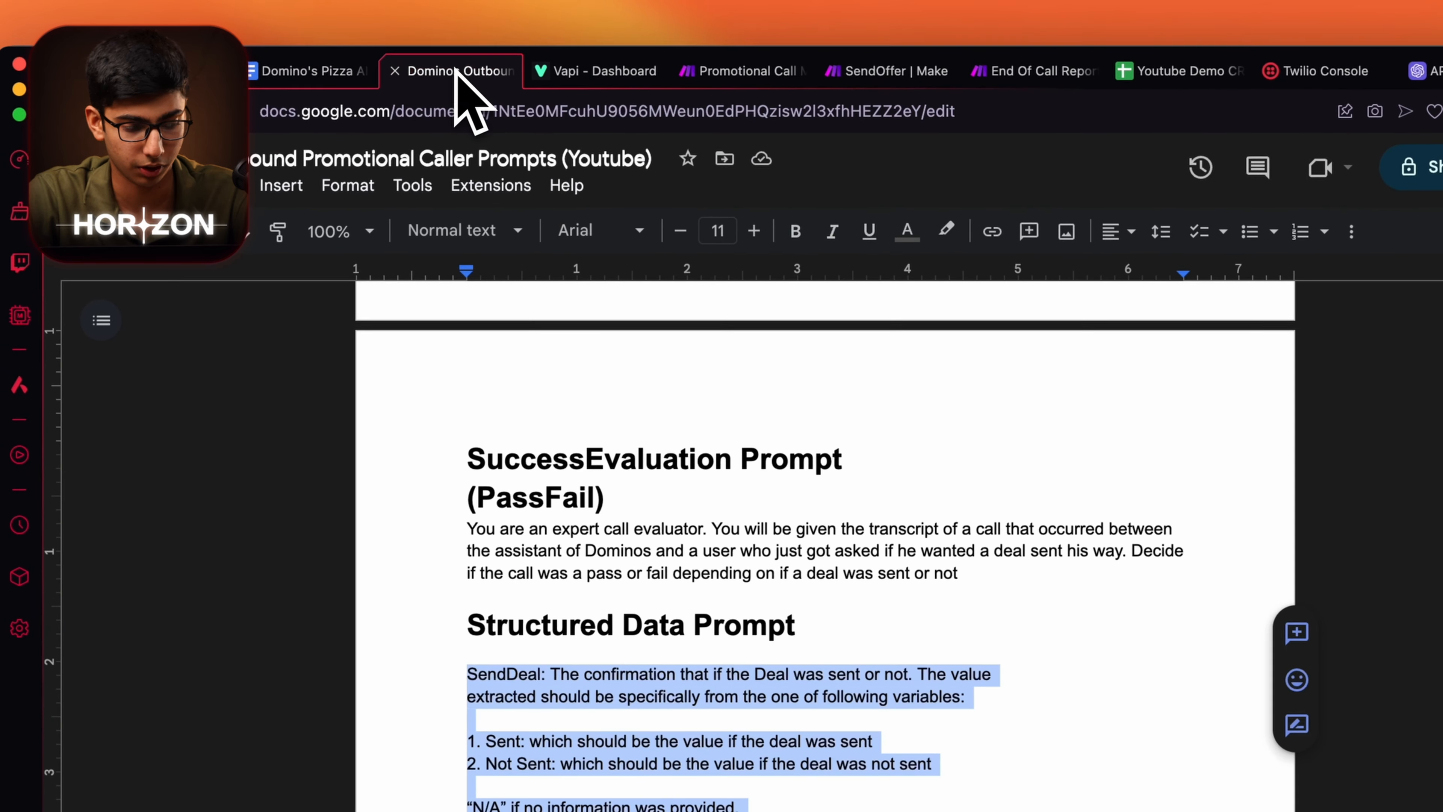
pyautogui.scroll(-10, 764, 535)
pyautogui.scroll(3, 764, 535)
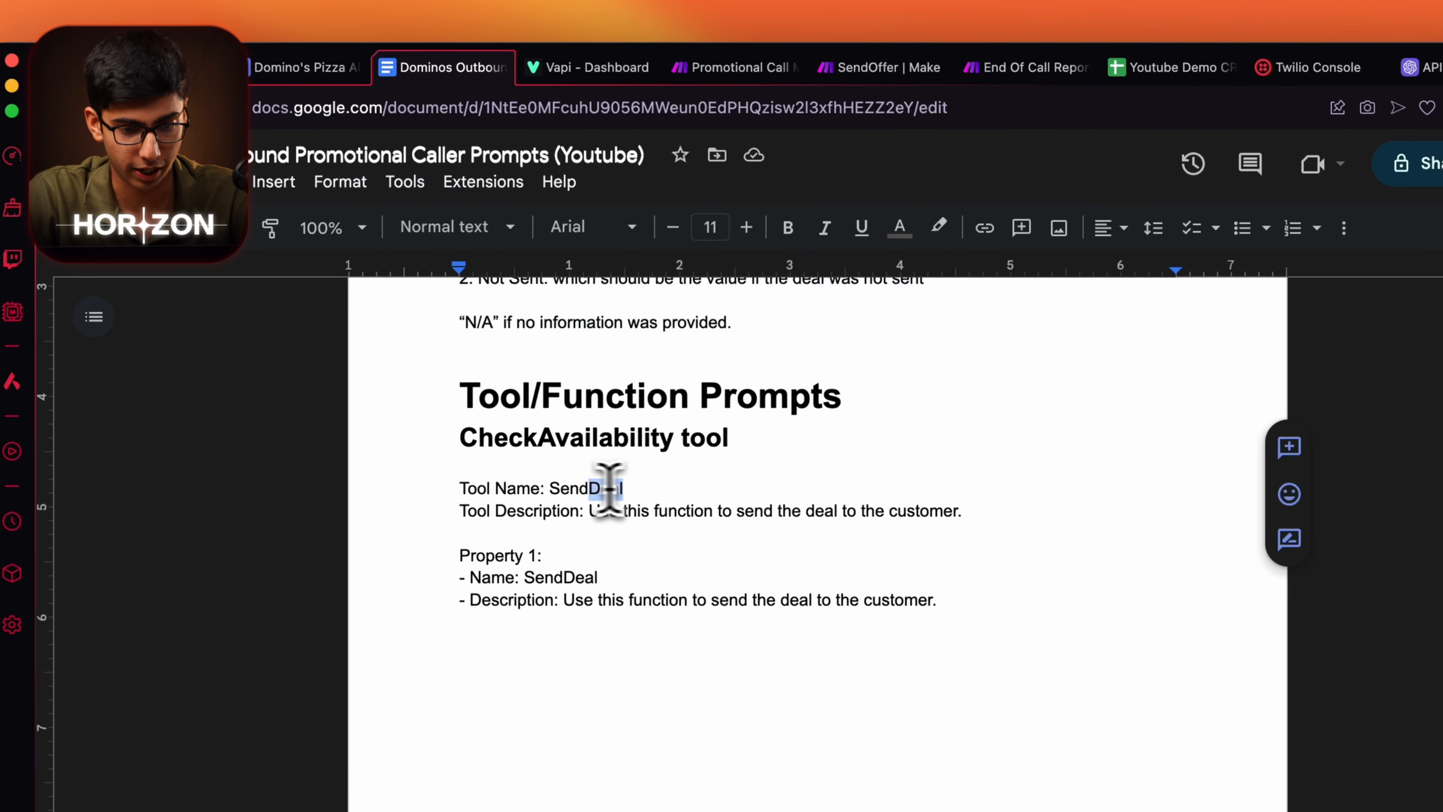
pyautogui.click(625, 67)
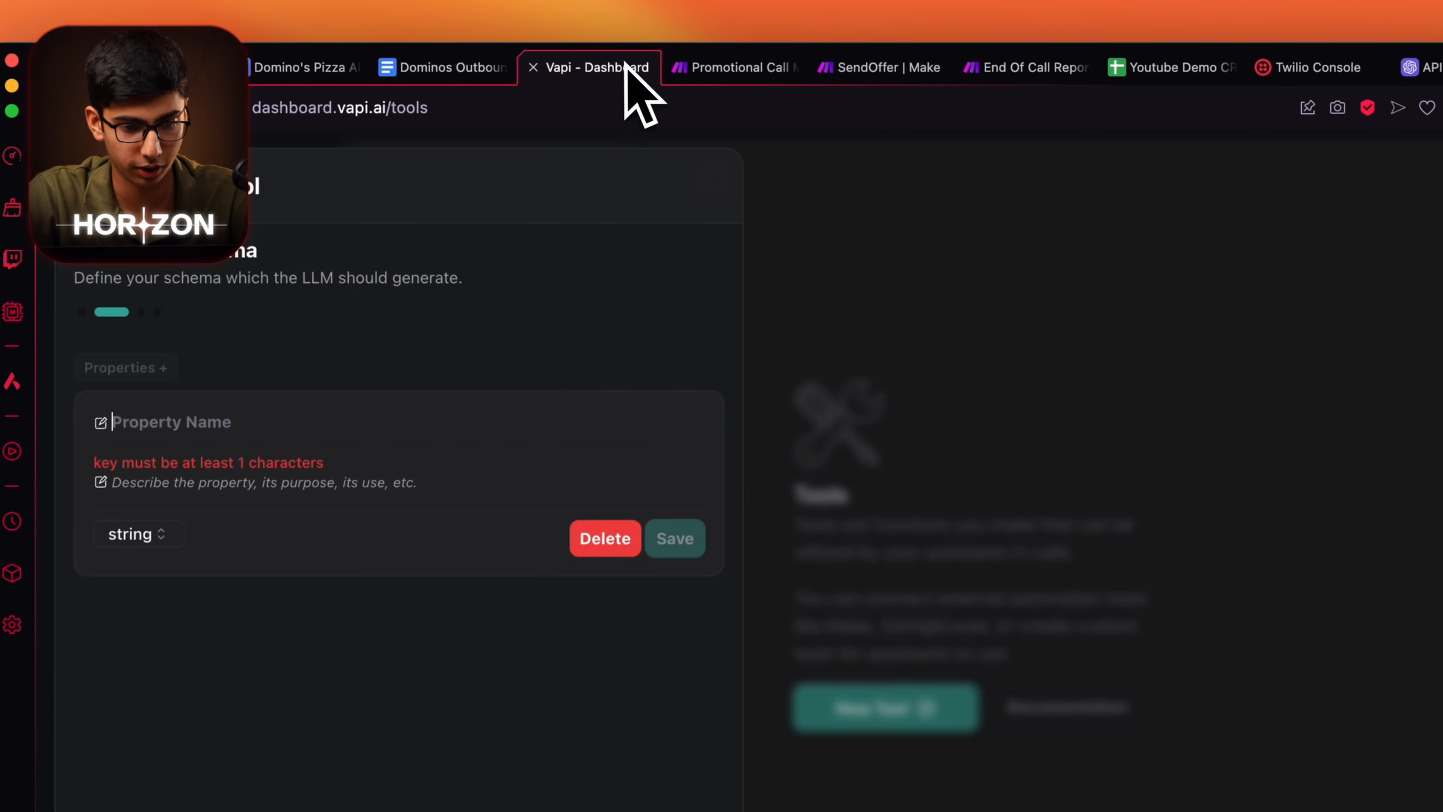
pyautogui.click(397, 384)
pyautogui.write('SendDeal')
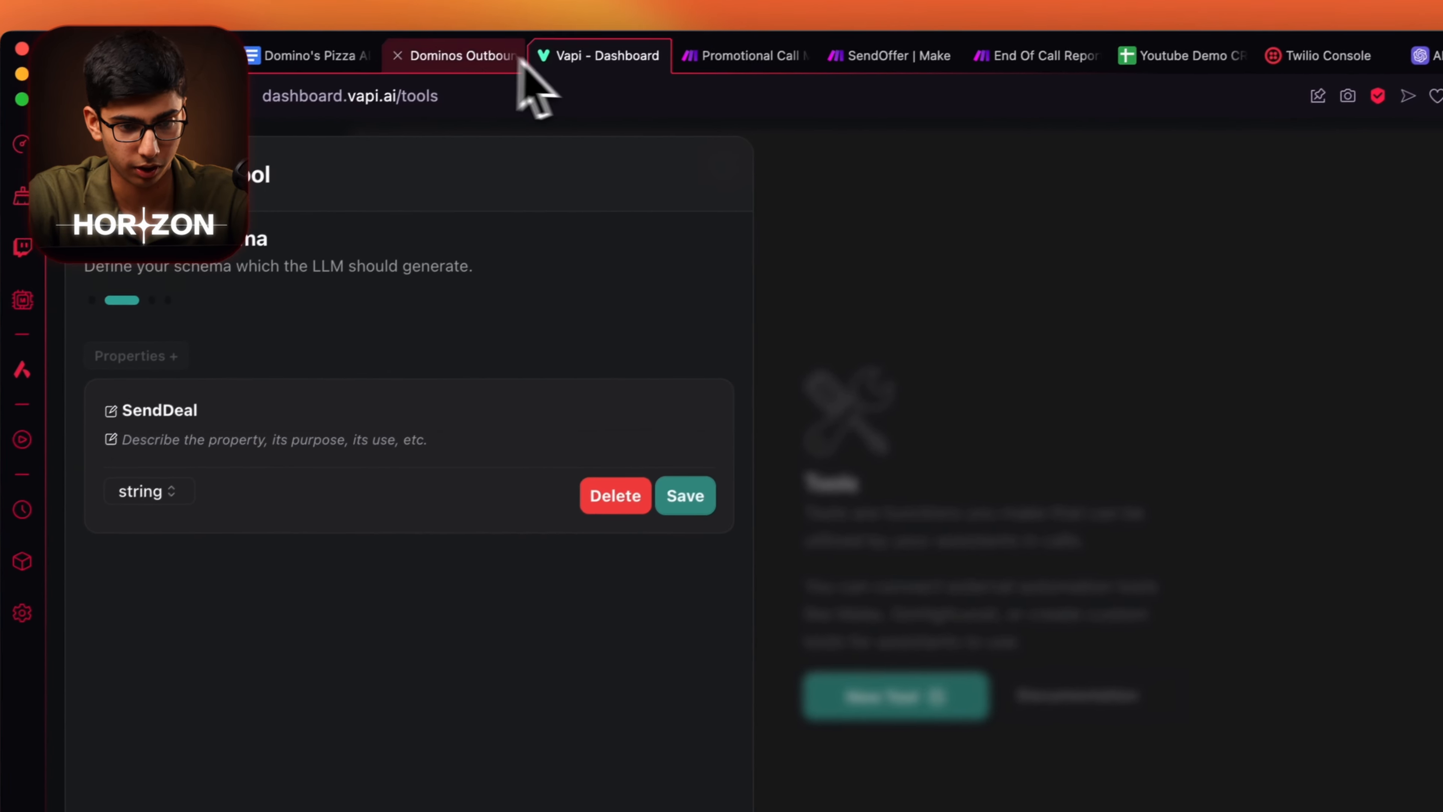
# Copy the tool description sentence from the prompts document and save the SendDeal property.
pyautogui.click(500, 55)
pyautogui.moveTo(887, 479); pyautogui.dragTo(521, 480)
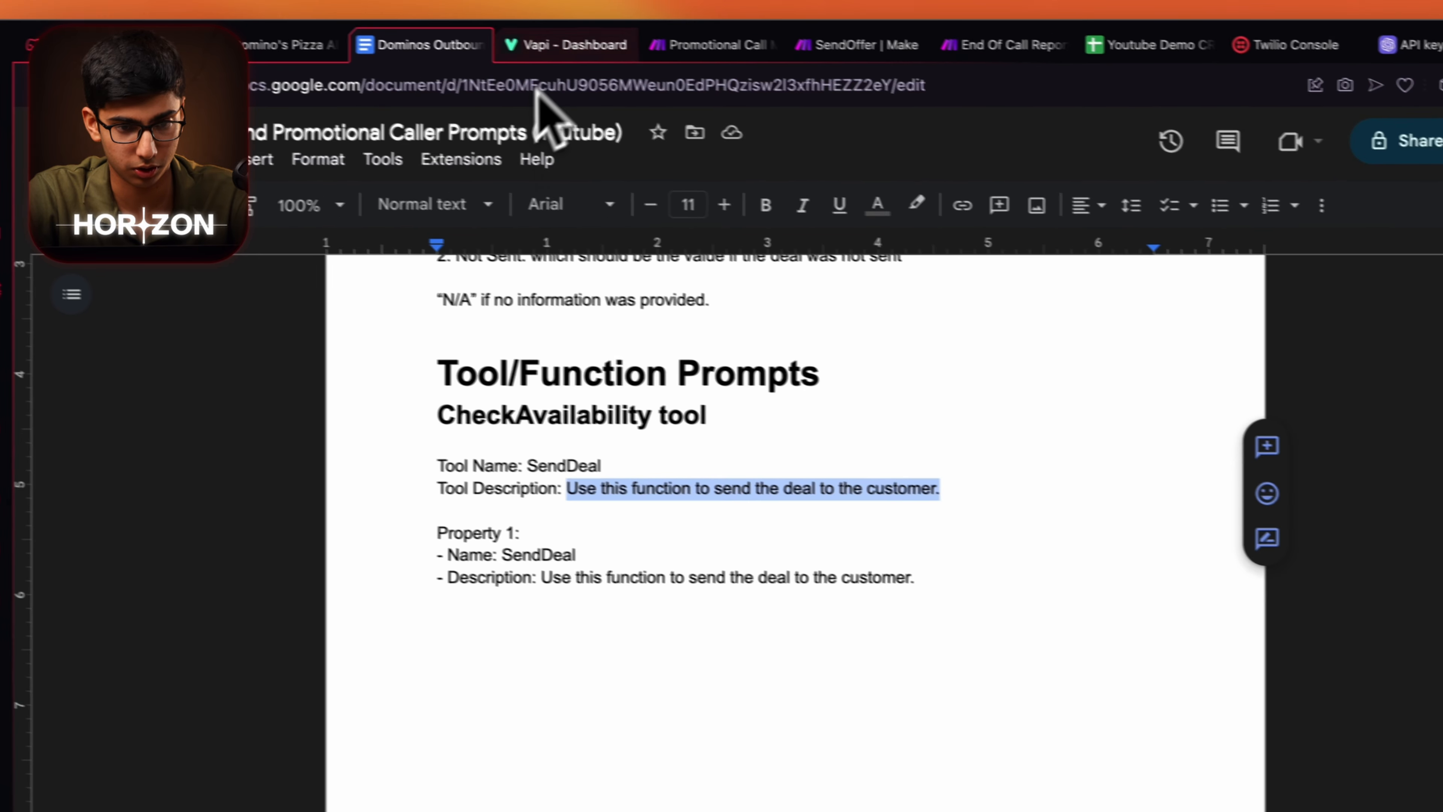
pyautogui.click(514, 34)
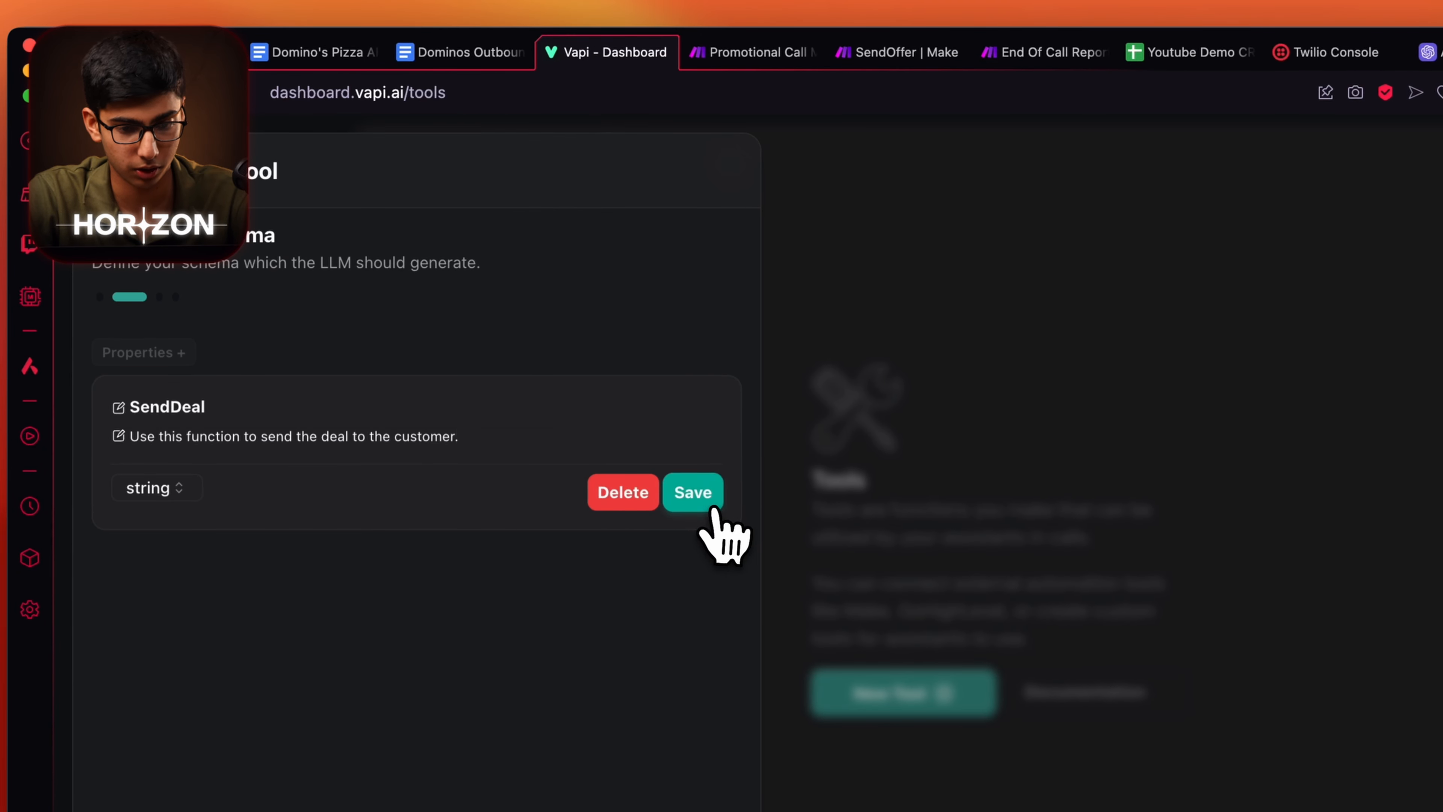
pyautogui.click(712, 506)
# Describe the tool as 'Use this function to send the deal to the customer.', set messages, and create it.
pyautogui.click(703, 753)
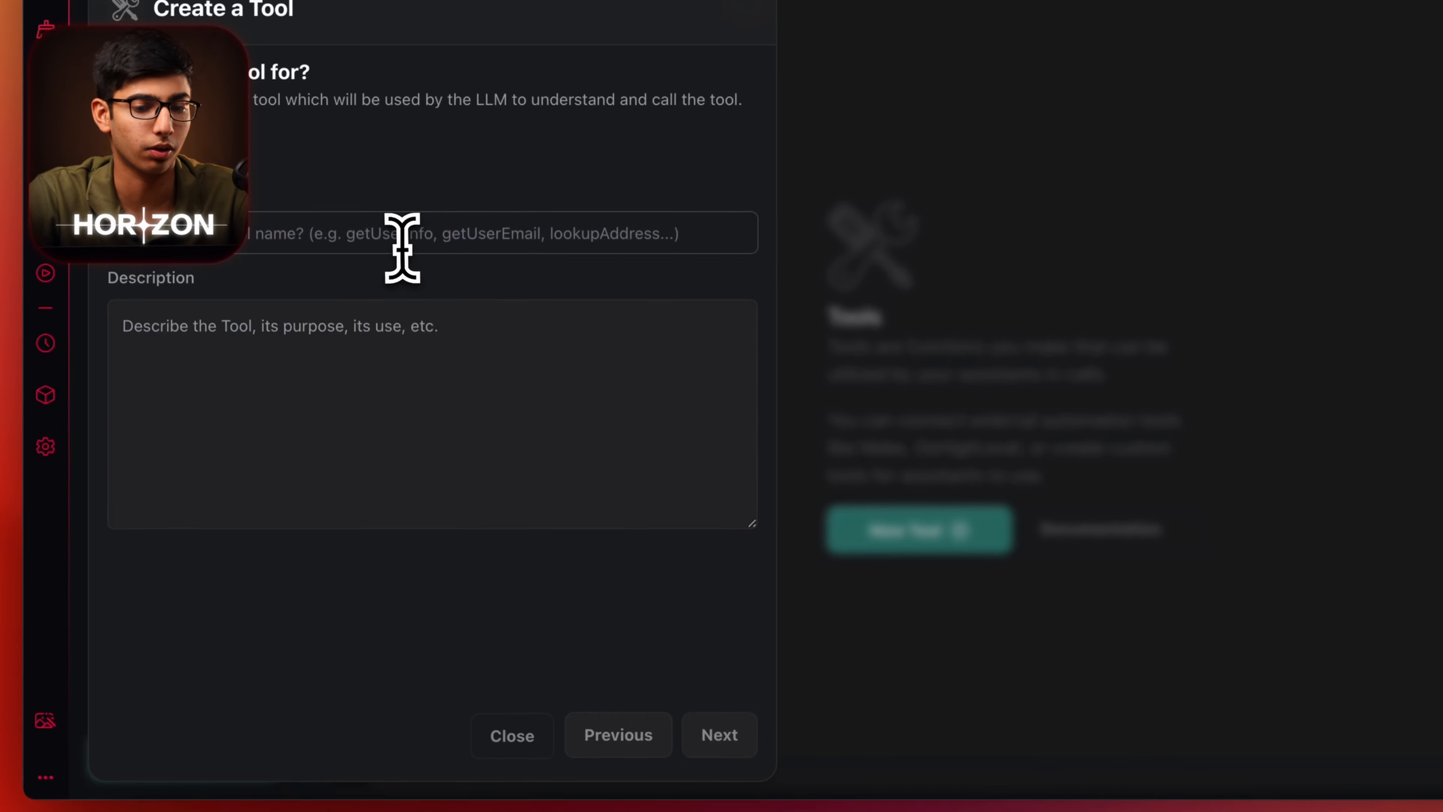
pyautogui.click(619, 739)
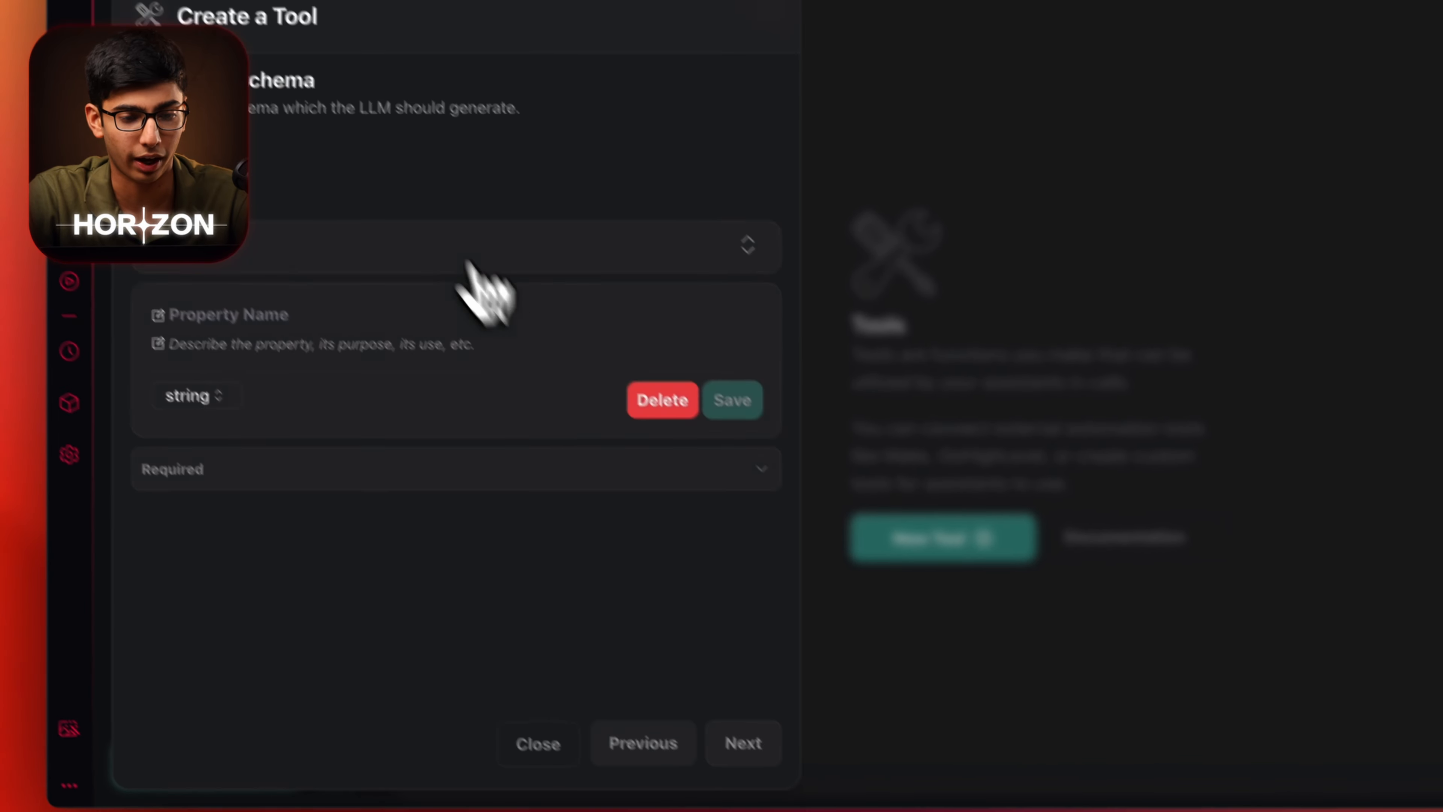
pyautogui.click(477, 256)
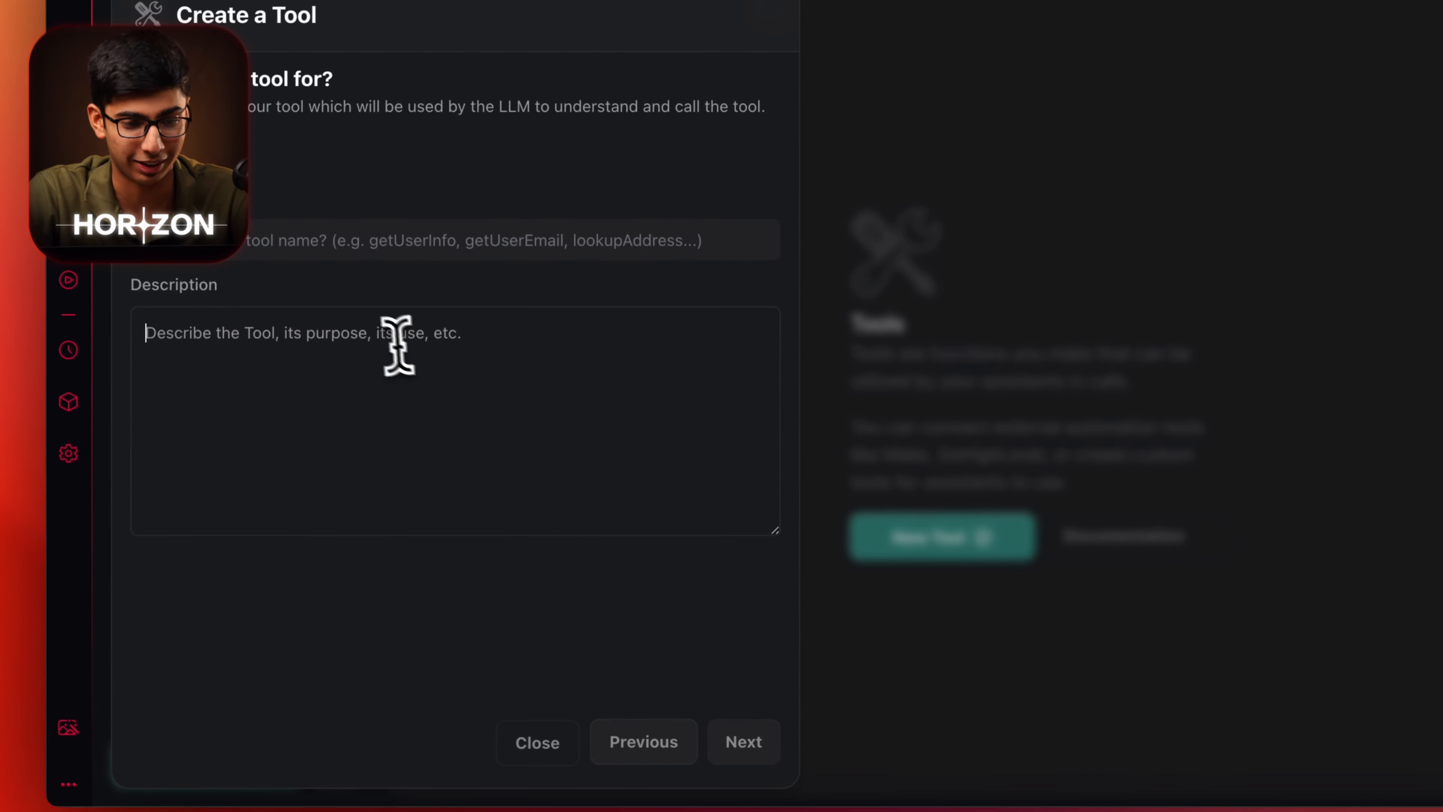
pyautogui.write('Use this function to send the deal to the customer.')
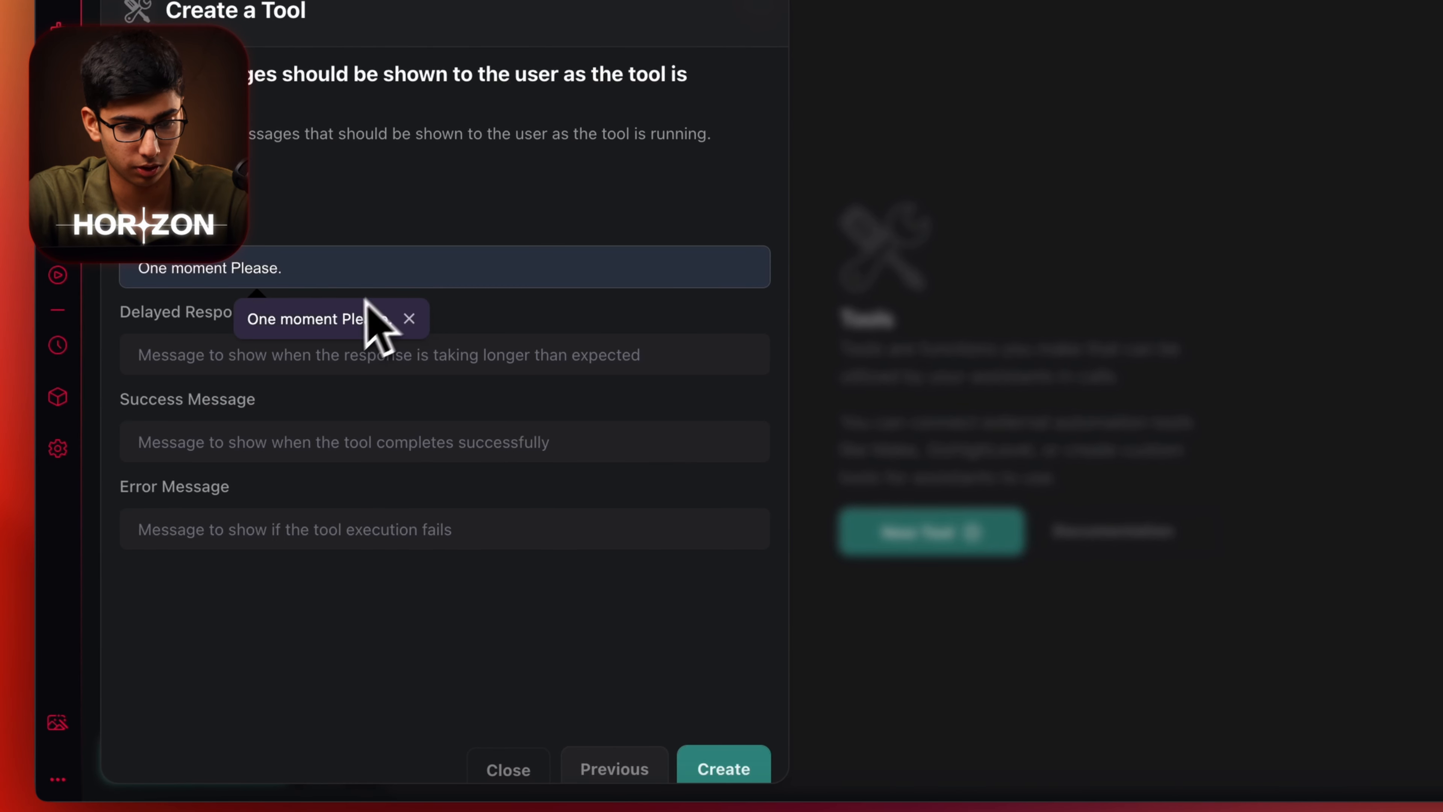
pyautogui.click(346, 354)
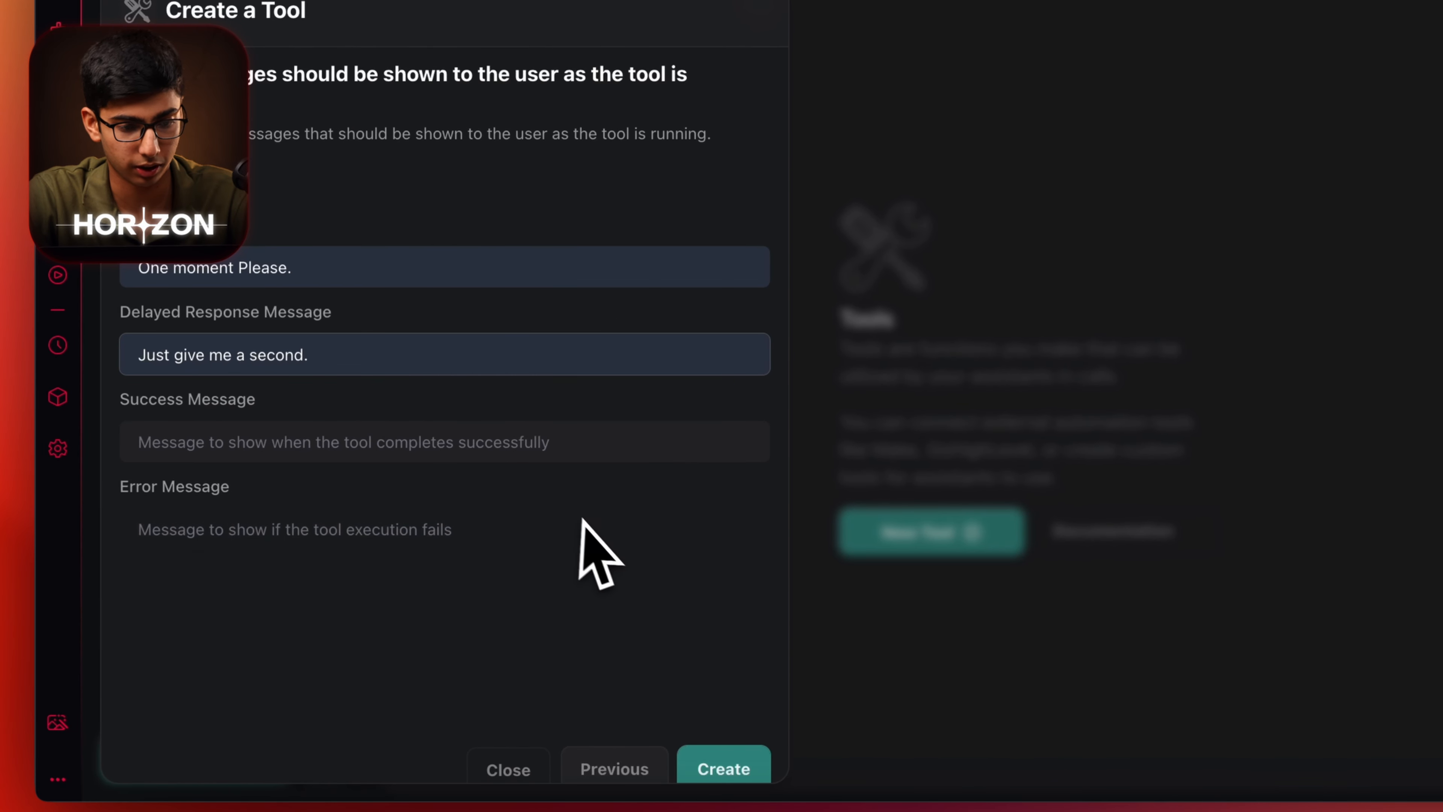
pyautogui.click(723, 769)
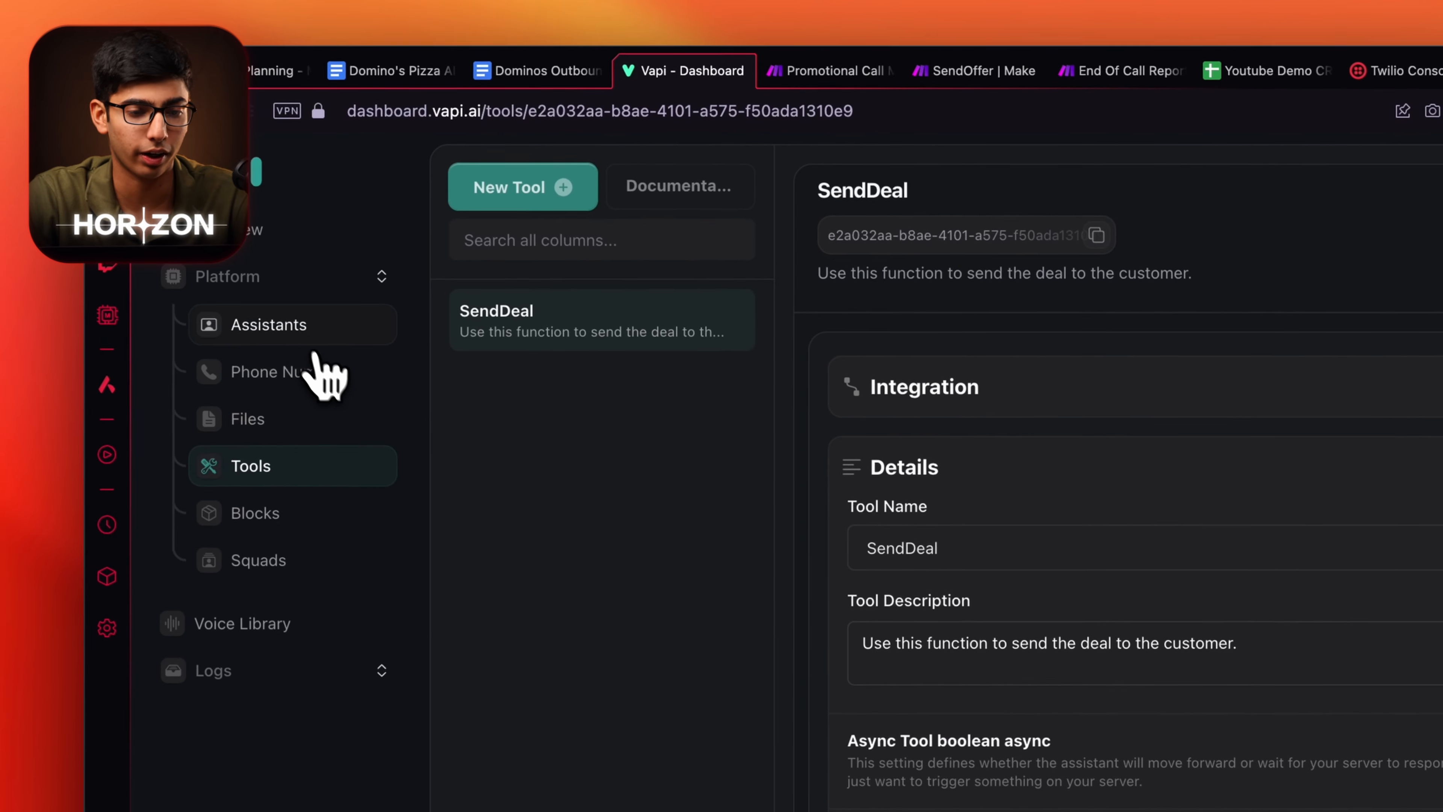
# Tick SendDeal in the Dominos Promotional Caller assistant's Functions tools and publish the assistant.
pyautogui.click(318, 341)
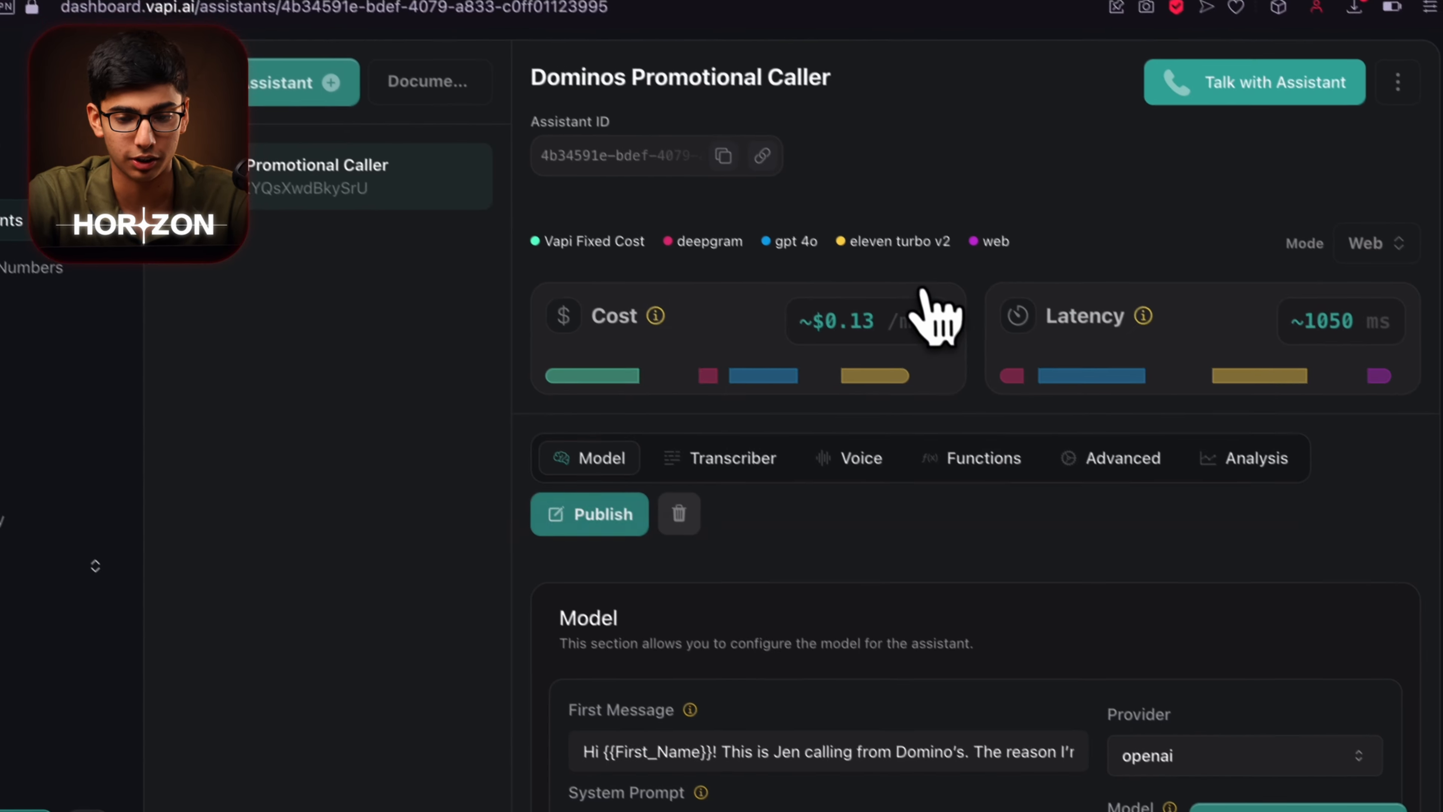
pyautogui.click(988, 462)
pyautogui.scroll(-4, 813, 669)
pyautogui.click(786, 545)
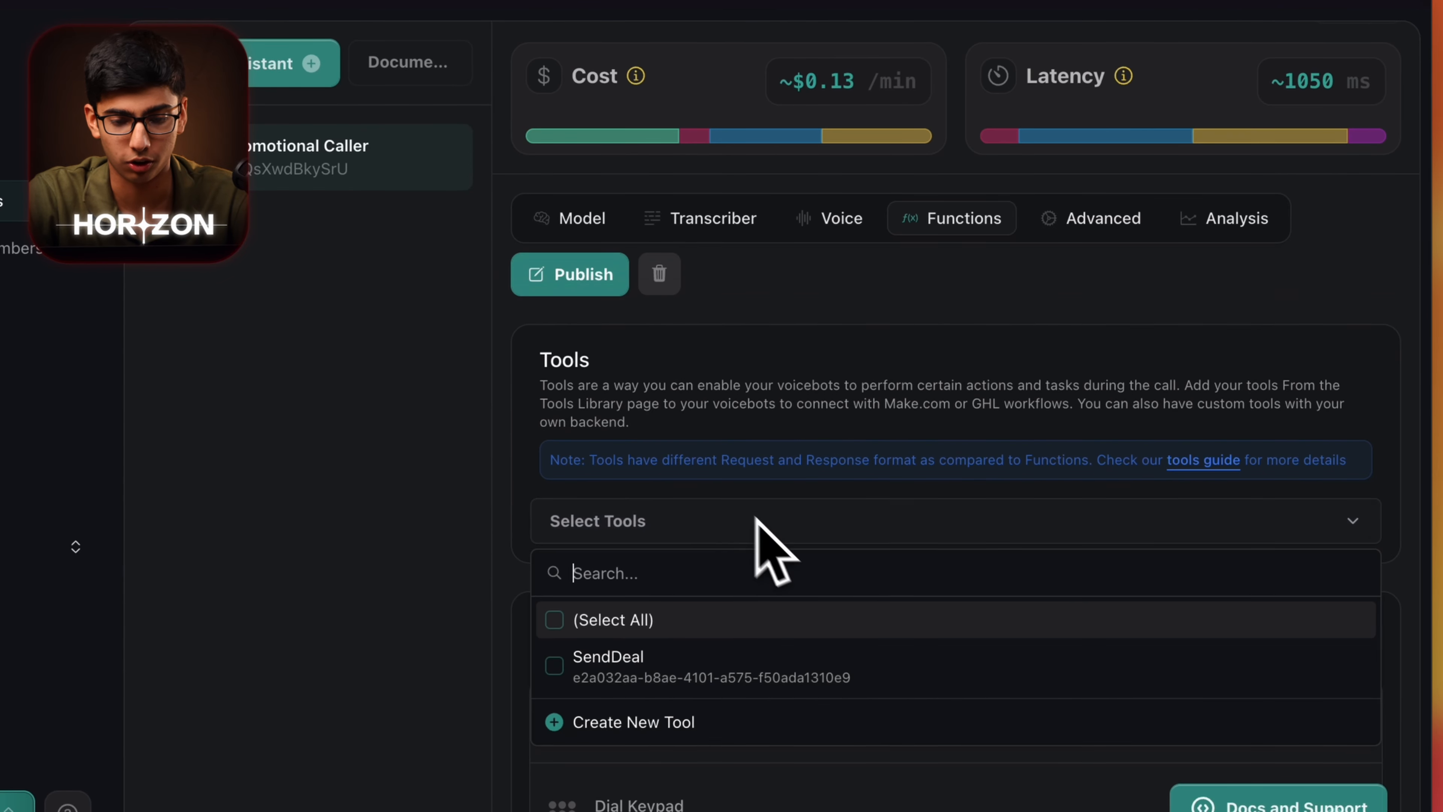
pyautogui.click(616, 665)
pyautogui.click(759, 464)
pyautogui.click(631, 276)
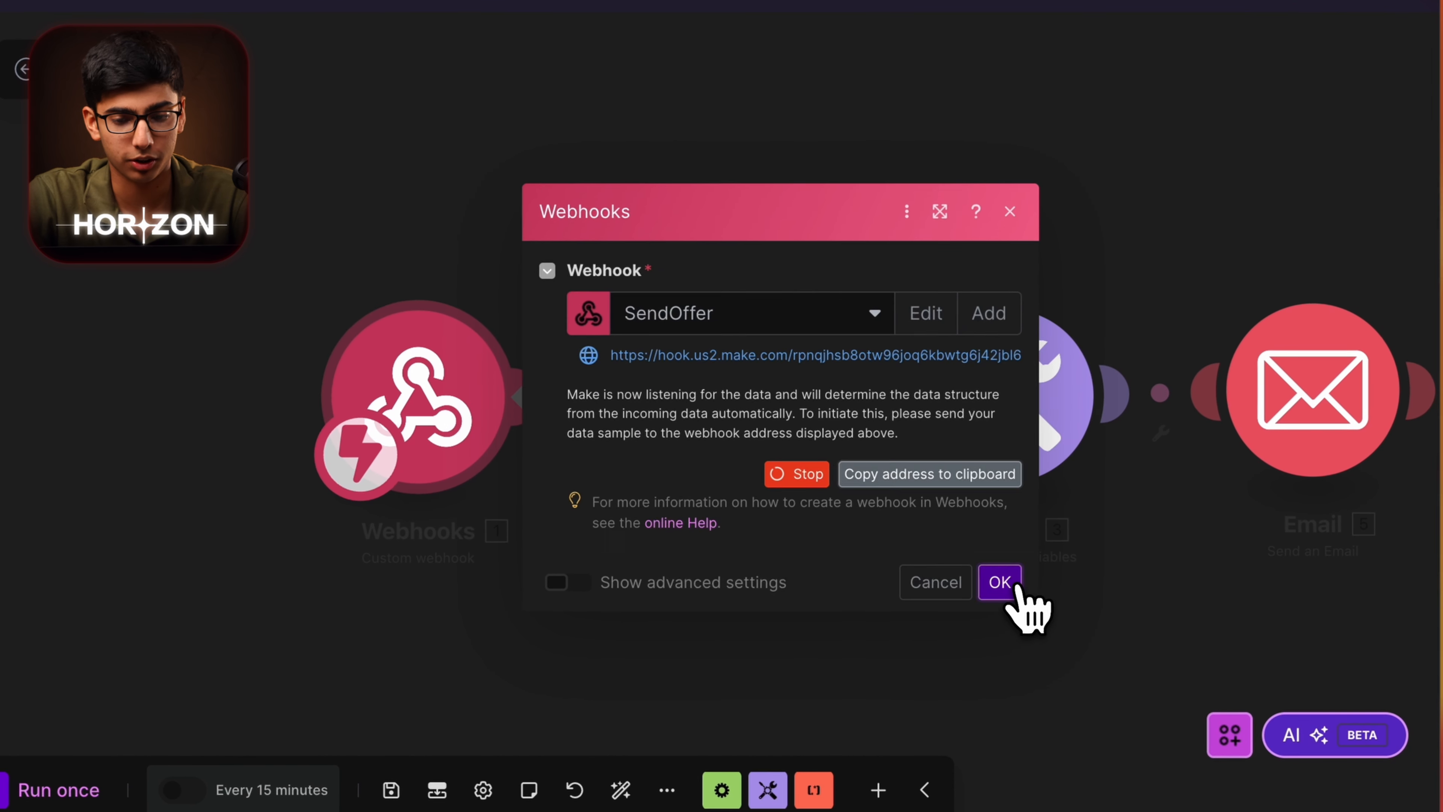
pyautogui.click(1003, 585)
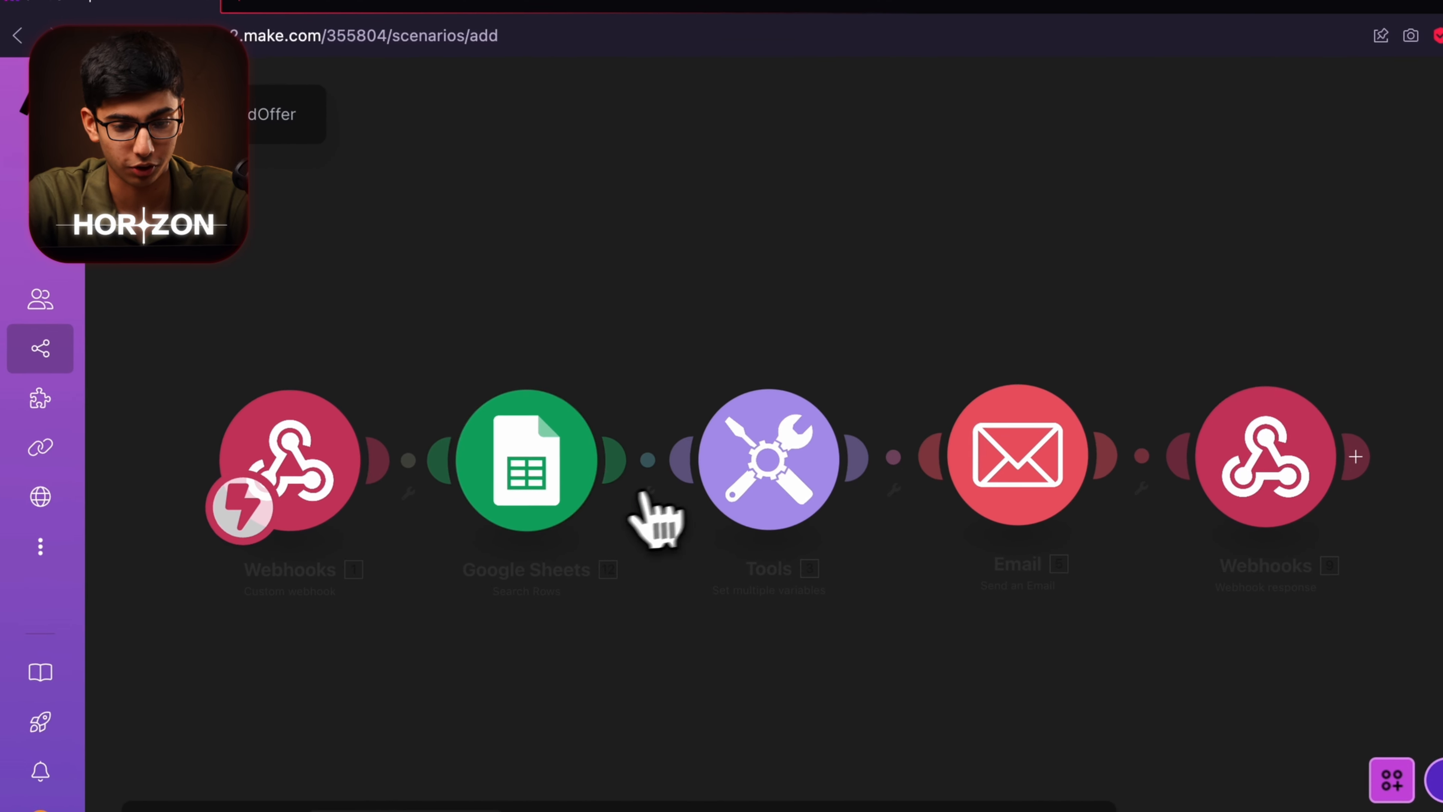
# Connect a Google account to the Google Sheets search module, allowing Make access.
pyautogui.click(565, 454)
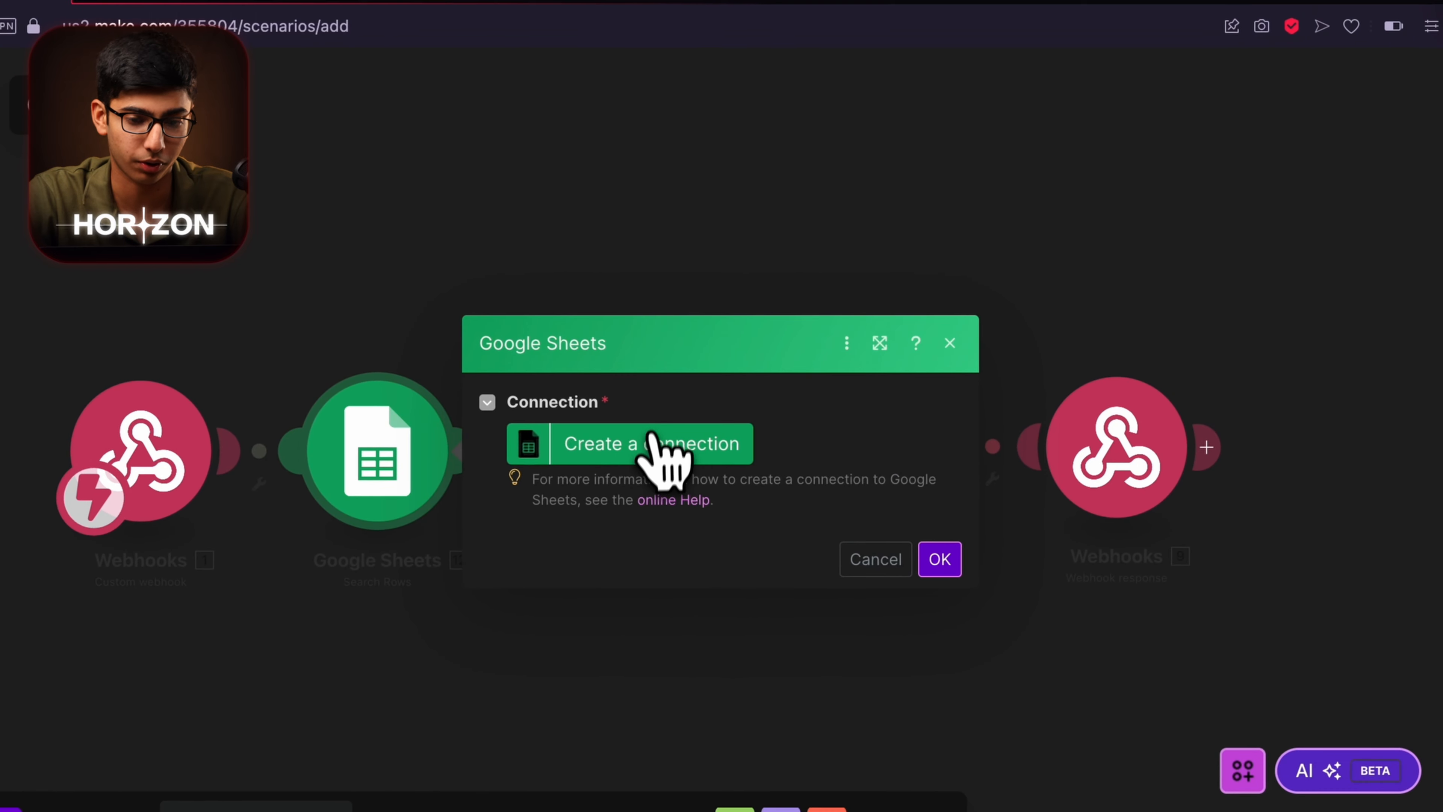
pyautogui.click(1301, 705)
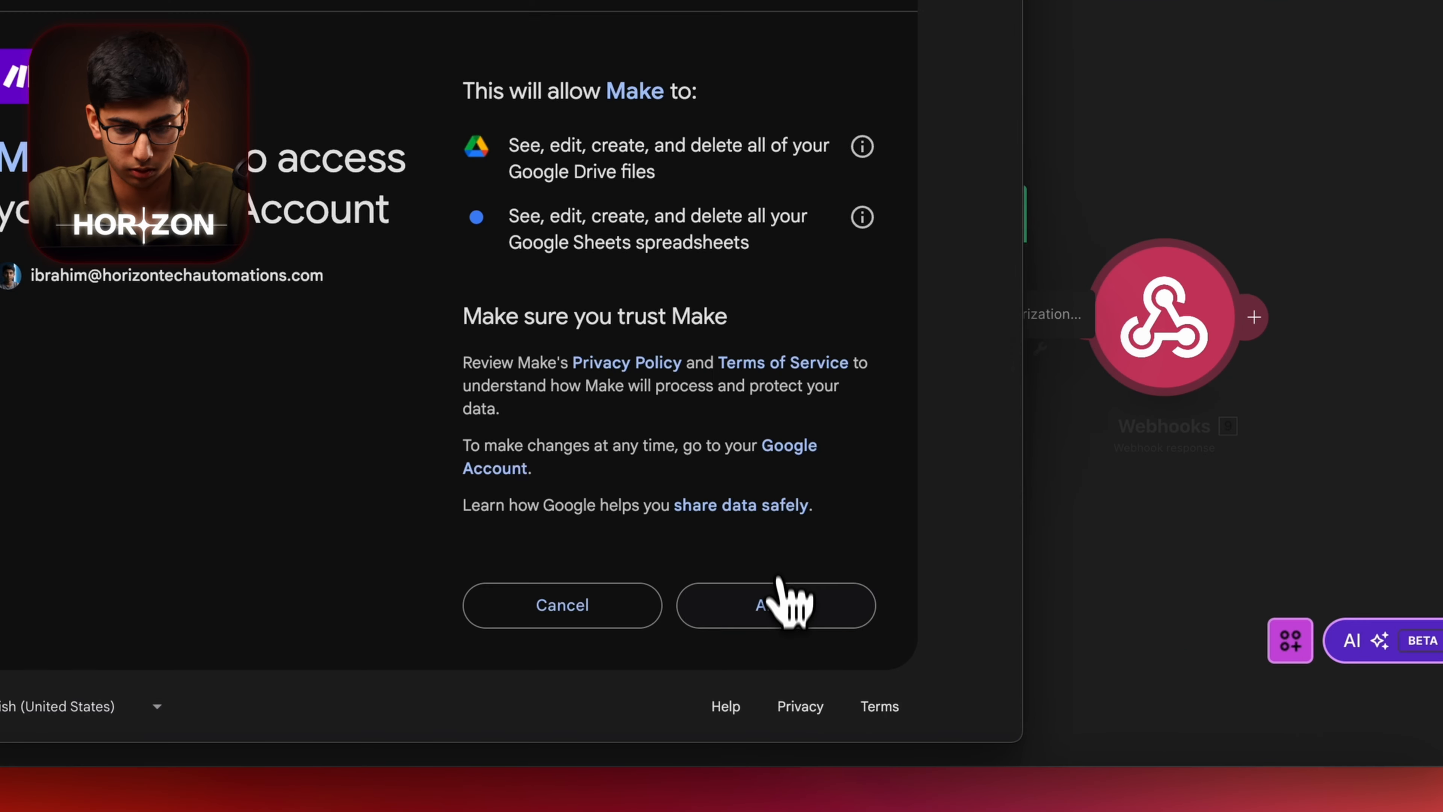
pyautogui.click(780, 608)
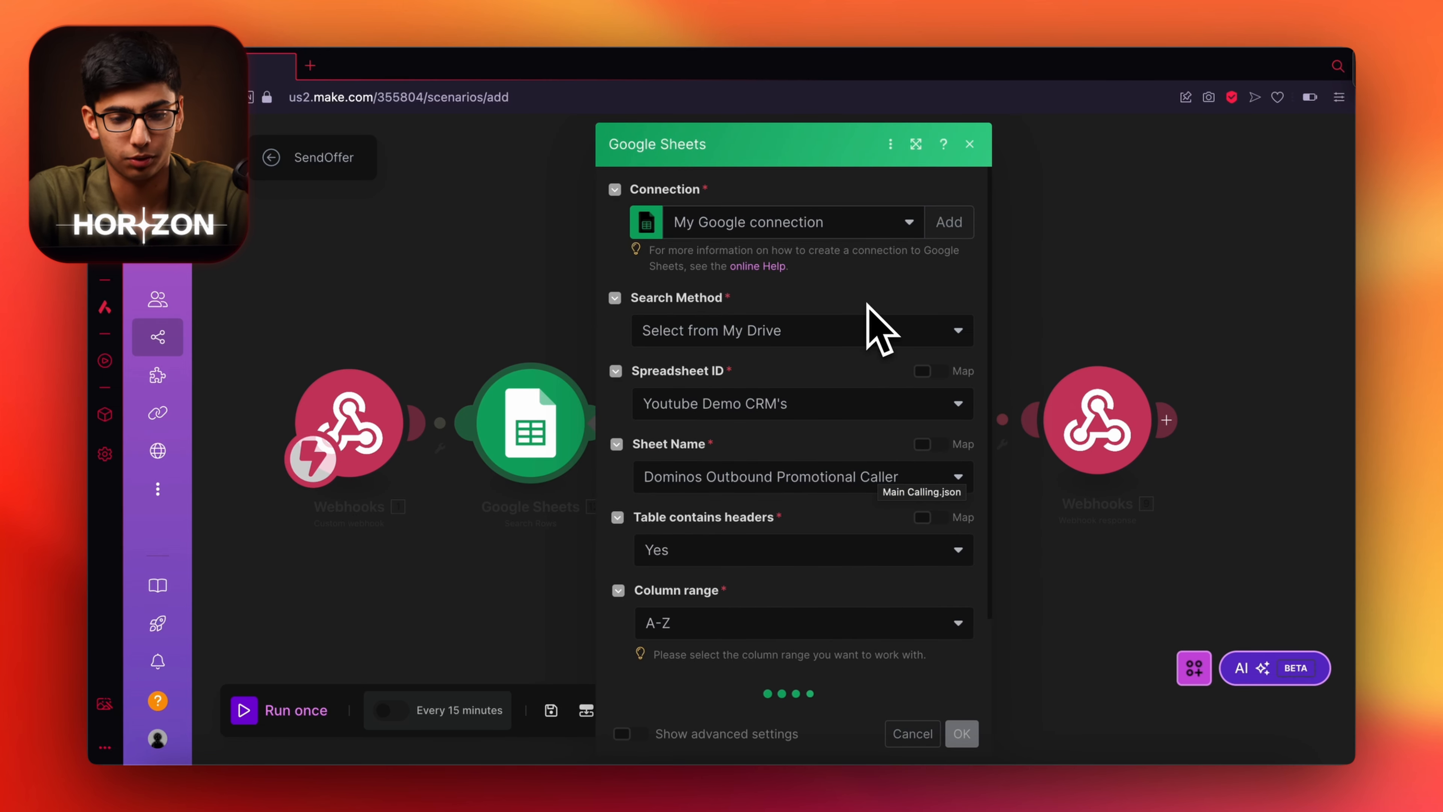
pyautogui.scroll(-3, 864, 310)
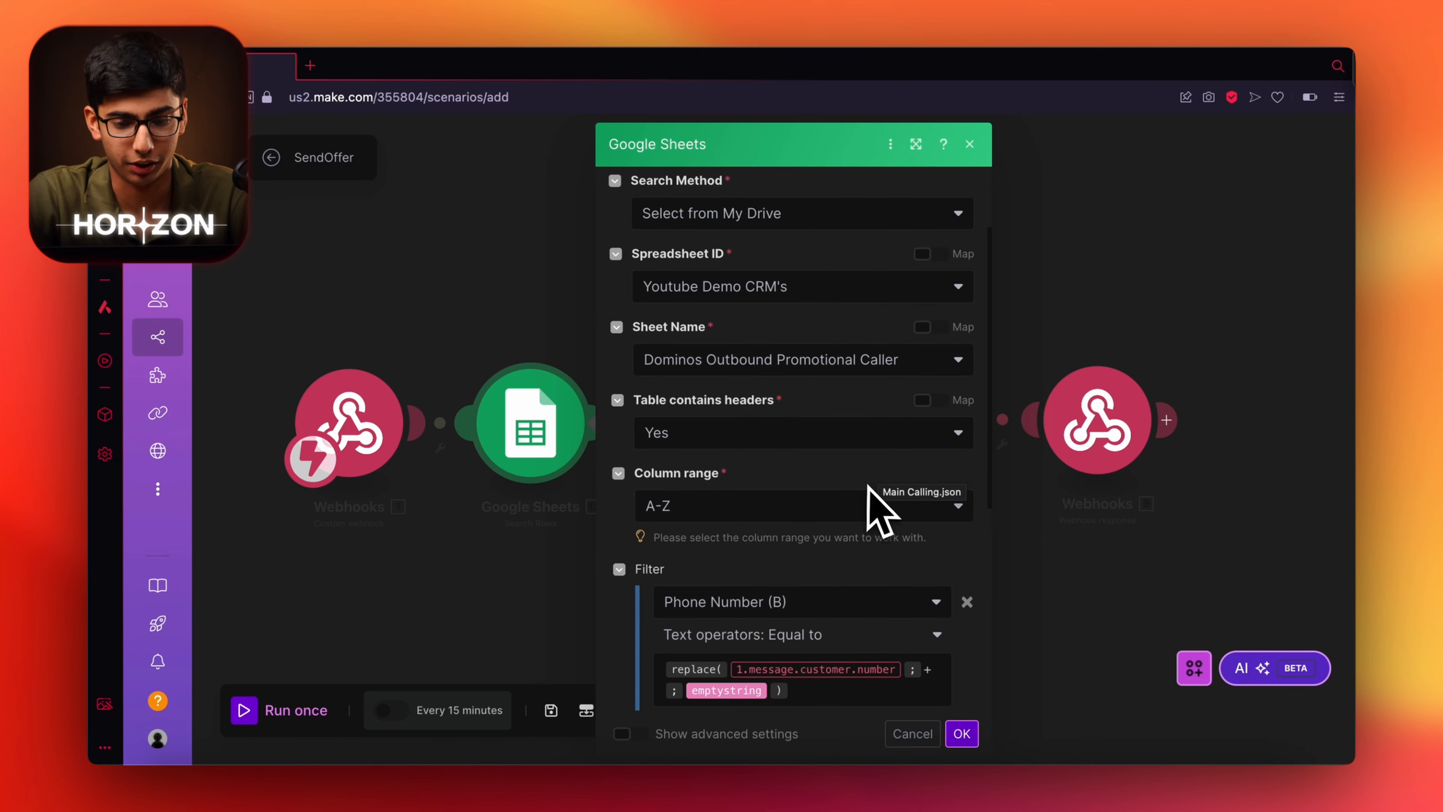
pyautogui.scroll(2, 734, 409)
# Check the search targets the Dominos Outbound Promotional Caller sheet of Youtube Demo CRM's.
pyautogui.click(815, 348)
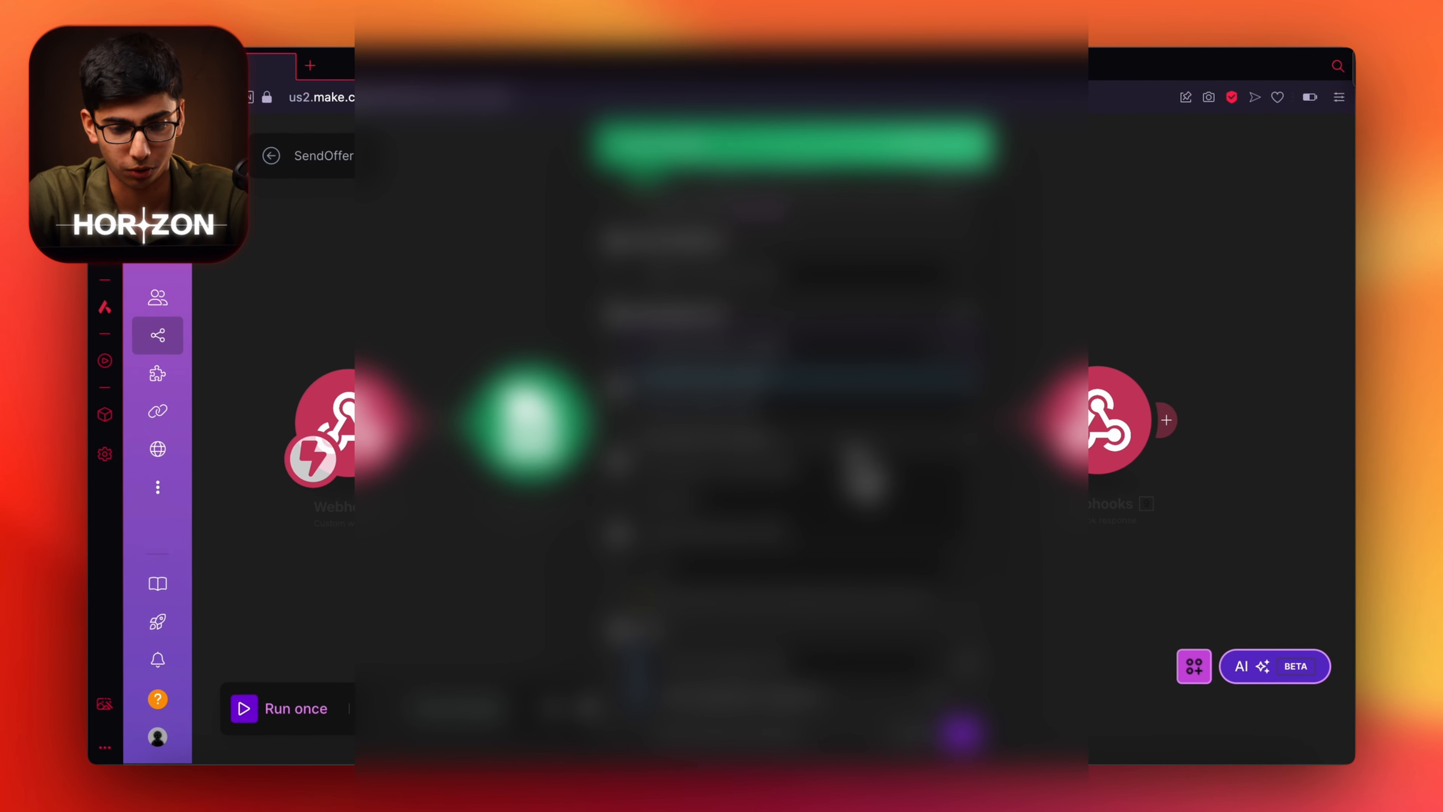
pyautogui.click(841, 326)
pyautogui.scroll(-1, 856, 311)
pyautogui.scroll(2, 856, 312)
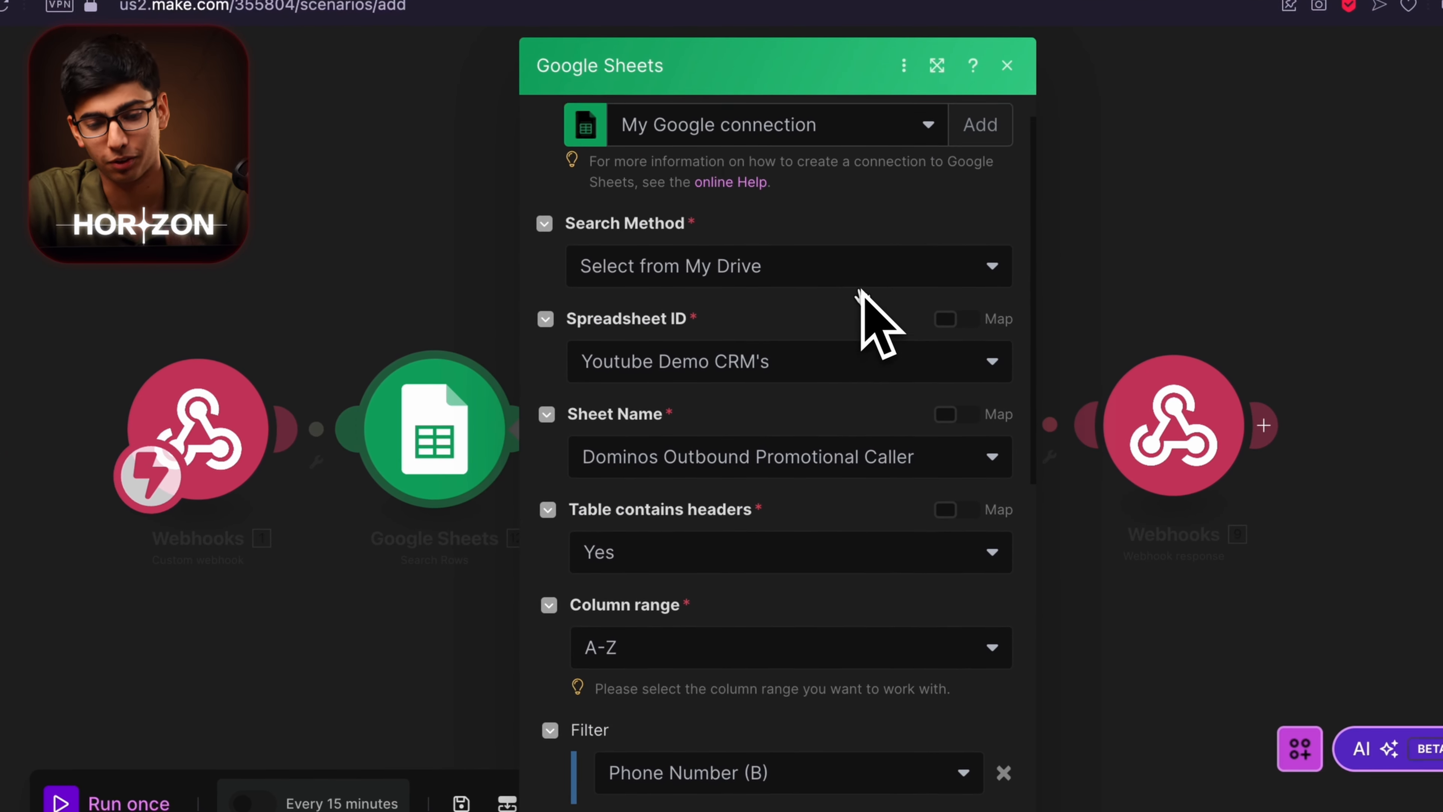
pyautogui.scroll(-1, 856, 312)
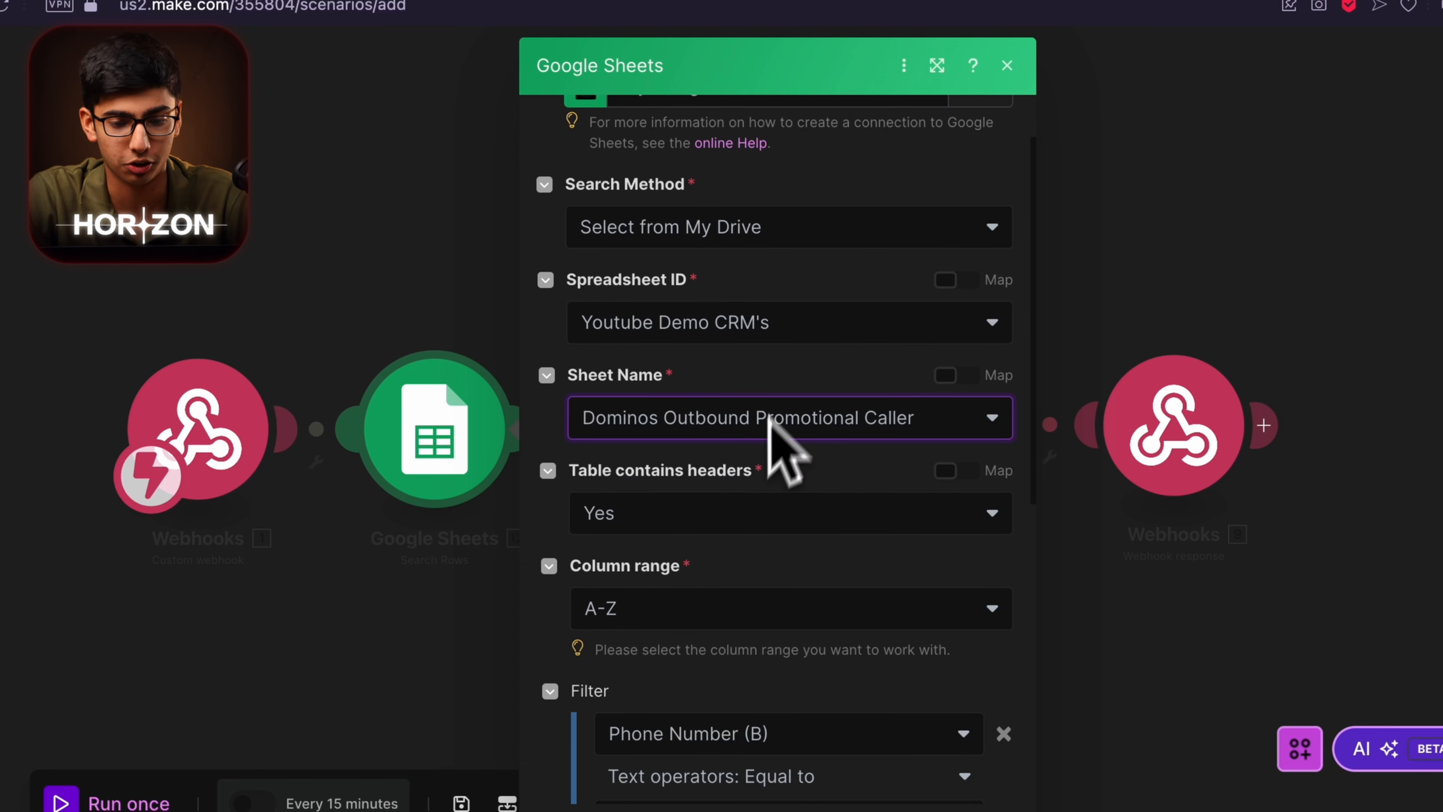
pyautogui.scroll(-6, 771, 436)
pyautogui.scroll(-4, 804, 653)
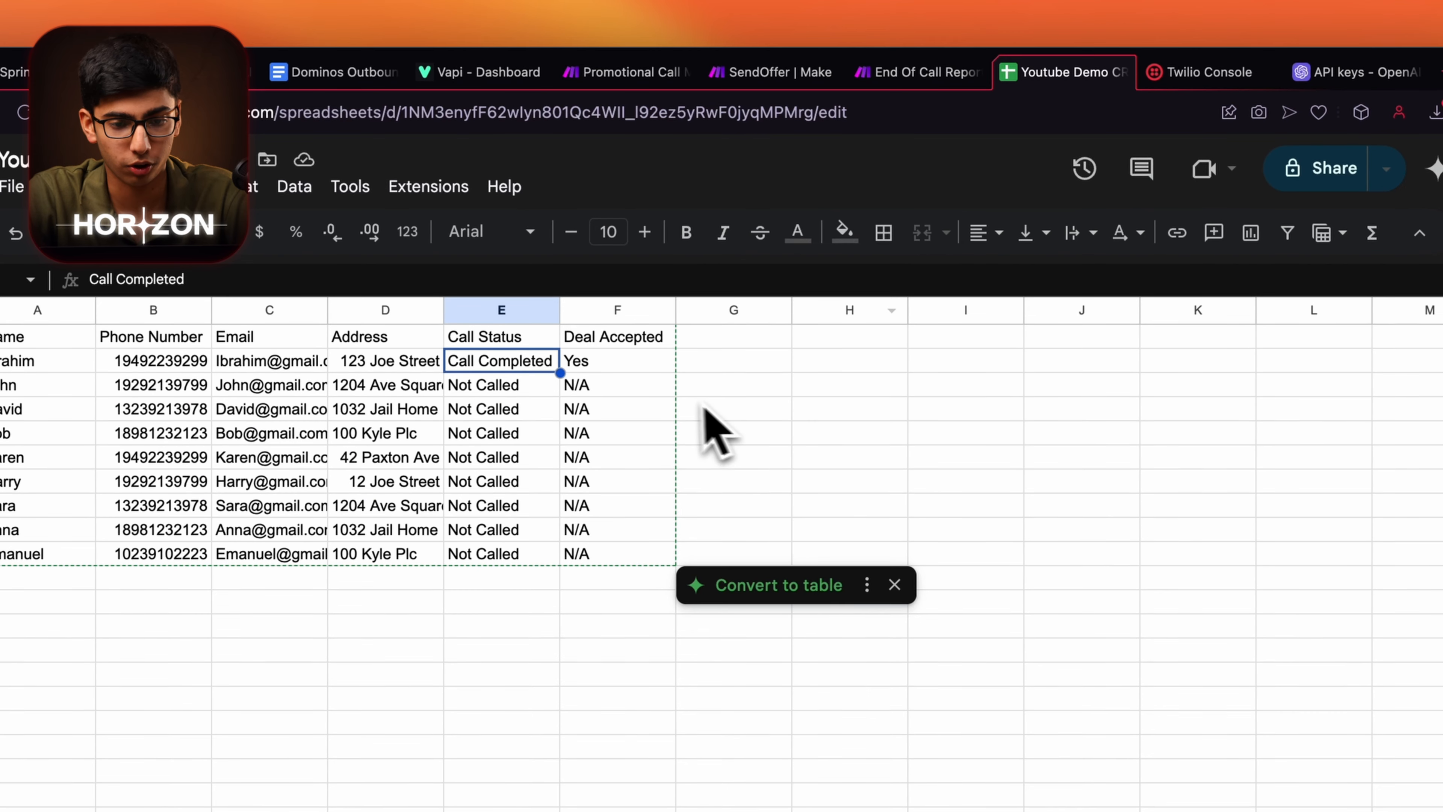
pyautogui.click(755, 411)
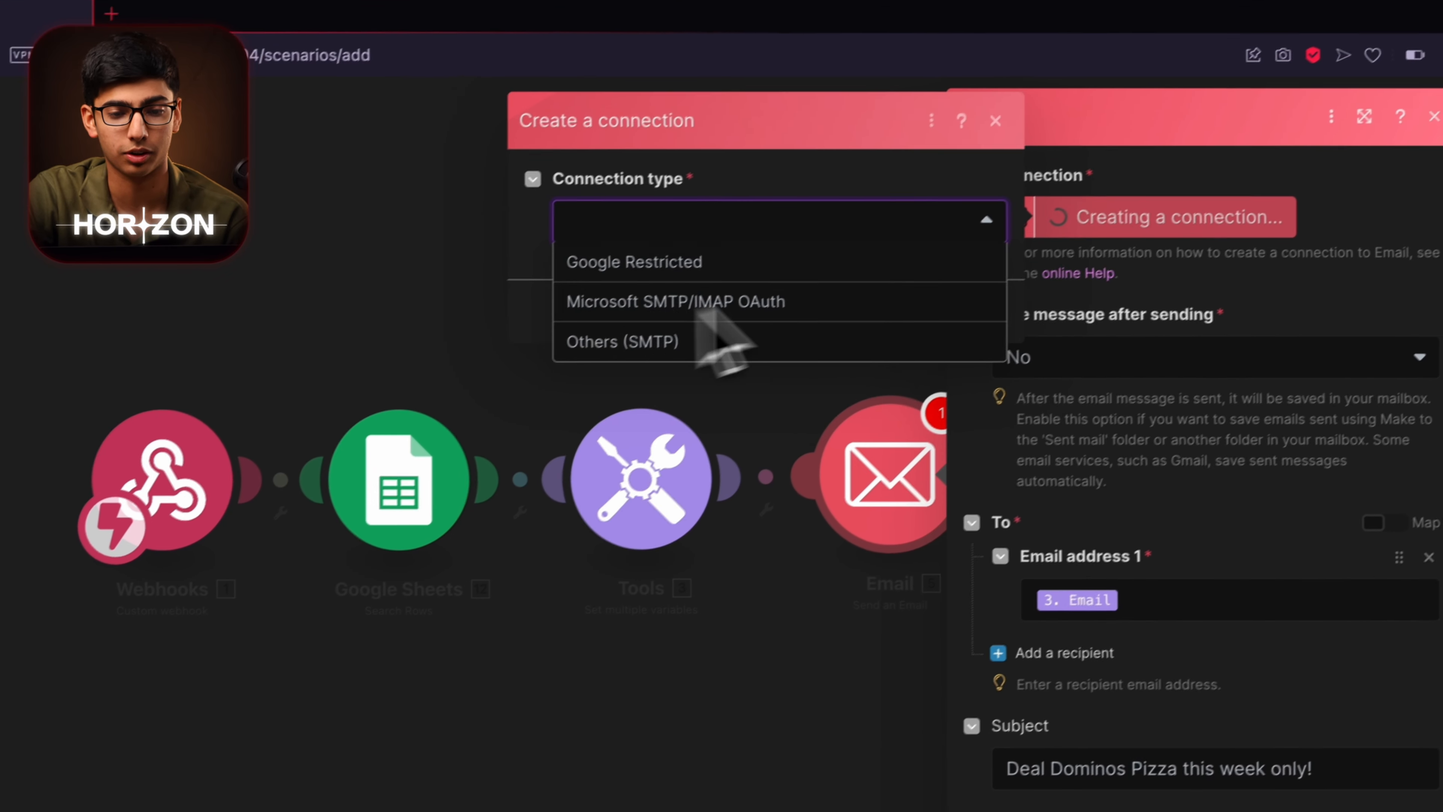
# Connect the Email module through a Google Restricted connection and confirm the 'Deal Dominos Pizza this week only!' email.
pyautogui.click(611, 312)
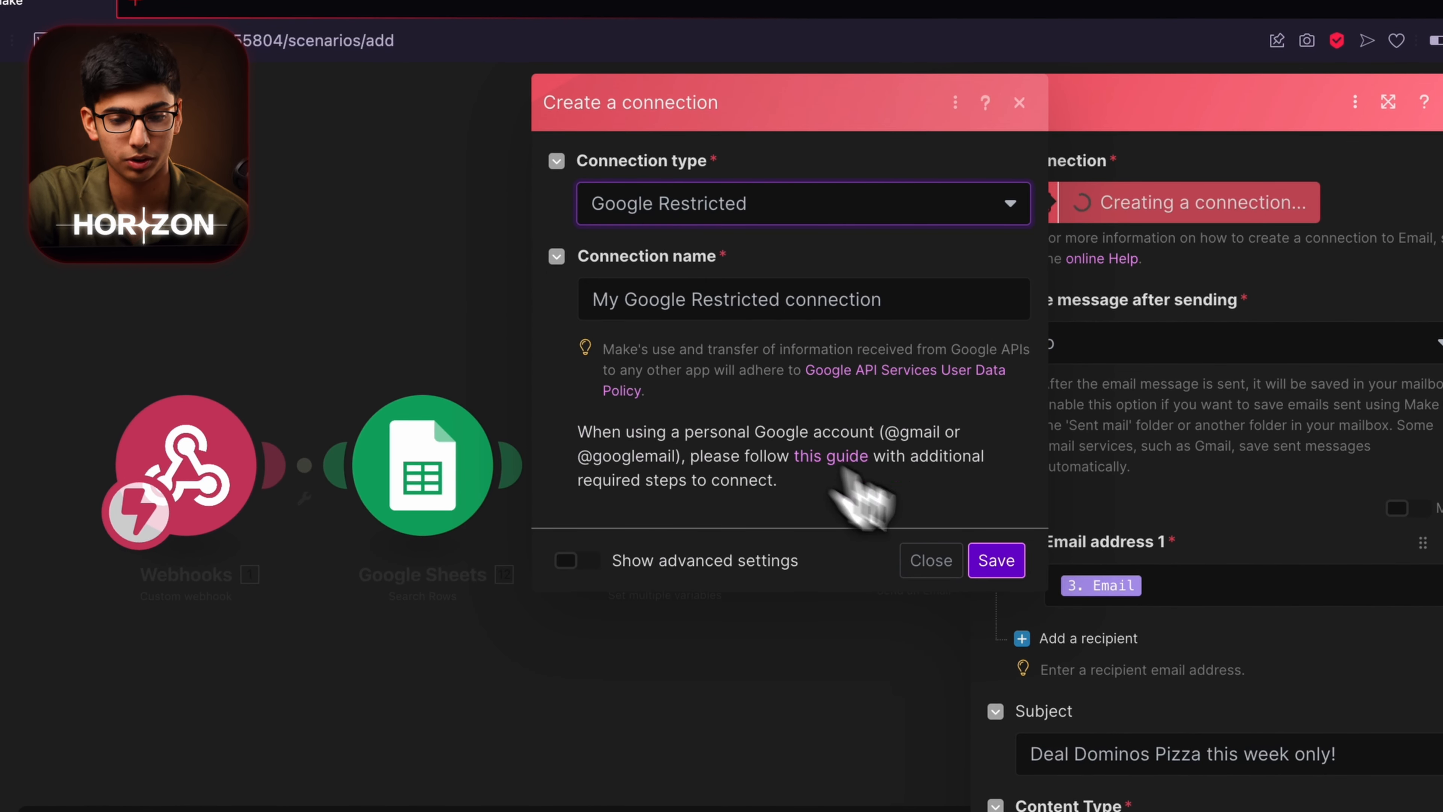
pyautogui.click(997, 561)
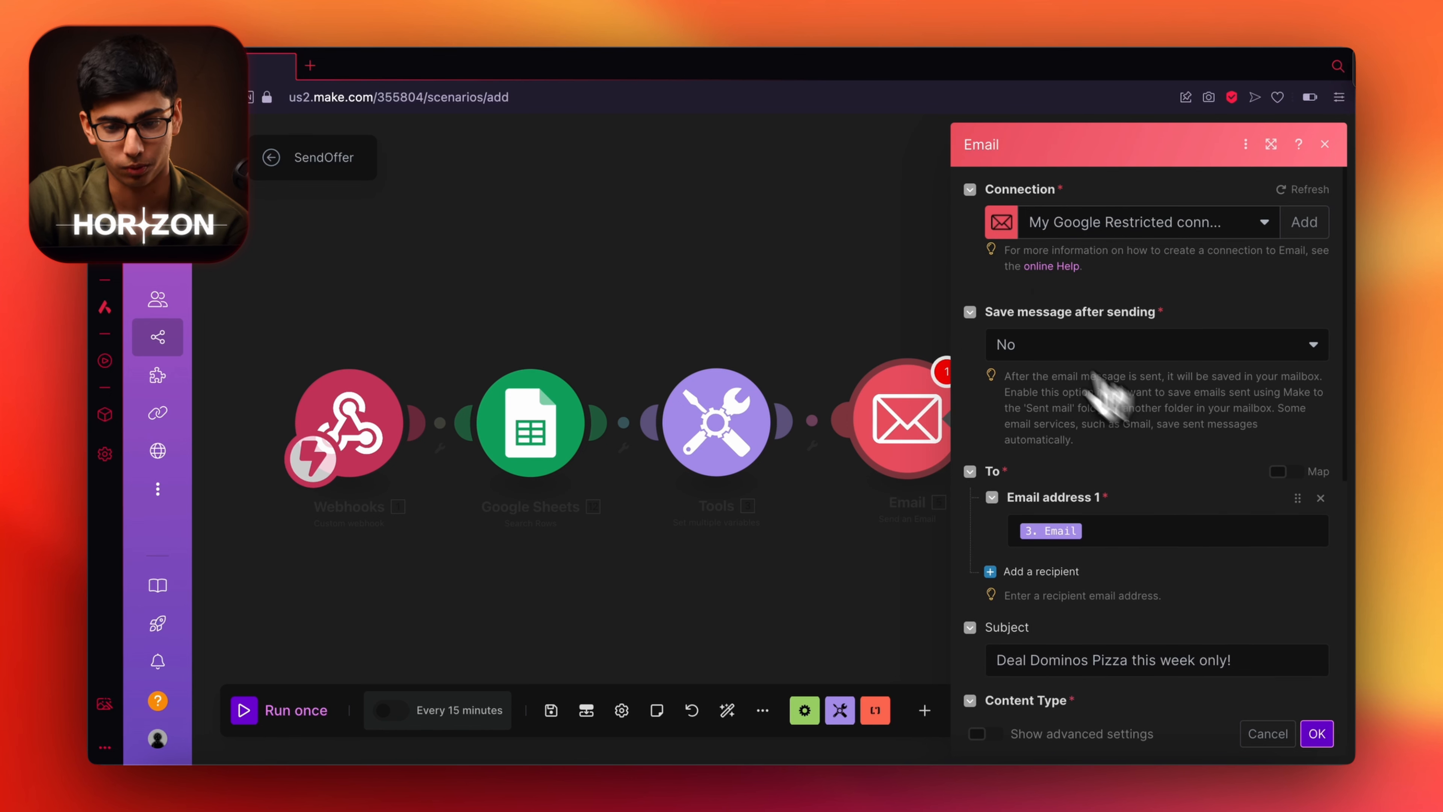
pyautogui.scroll(-6, 1162, 398)
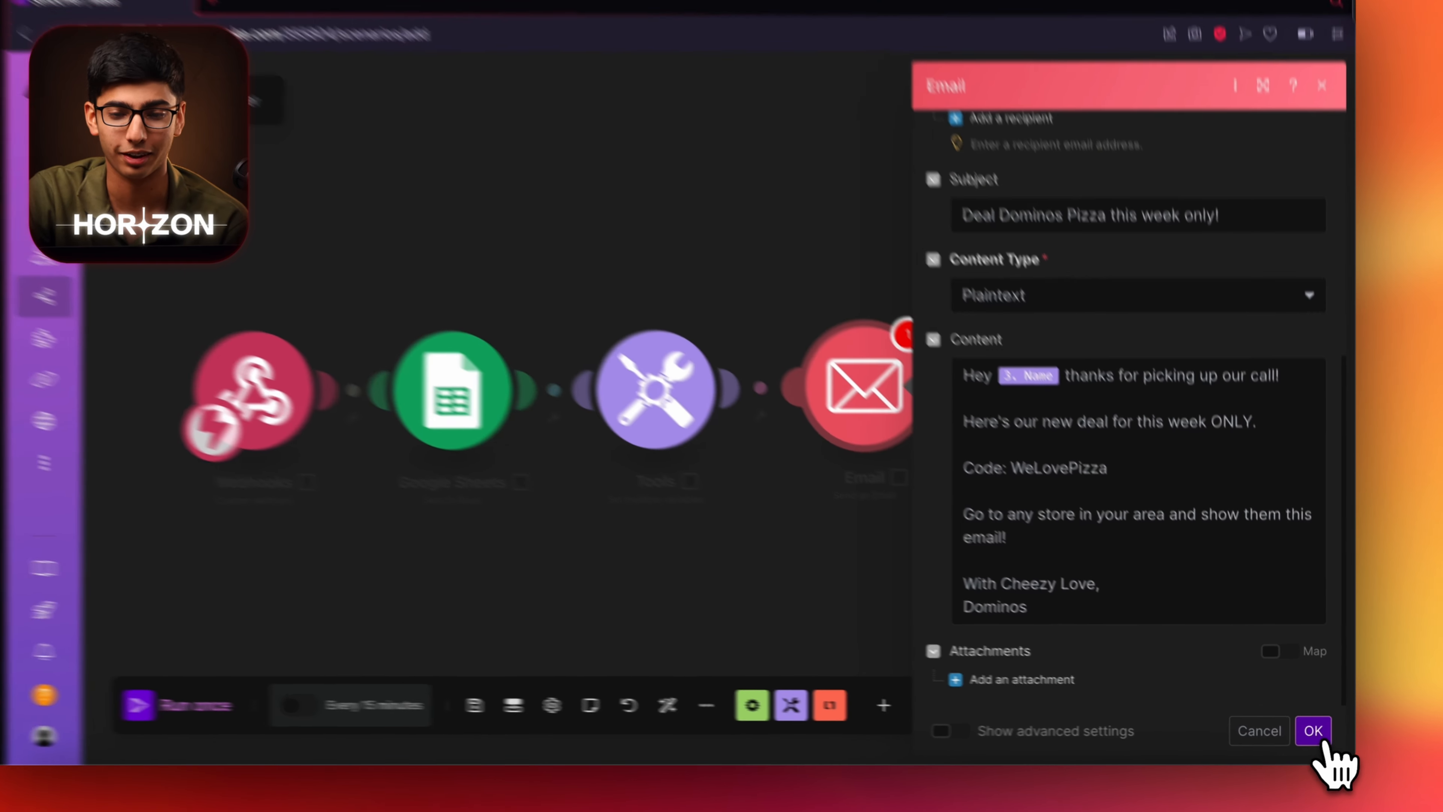
pyautogui.click(1317, 733)
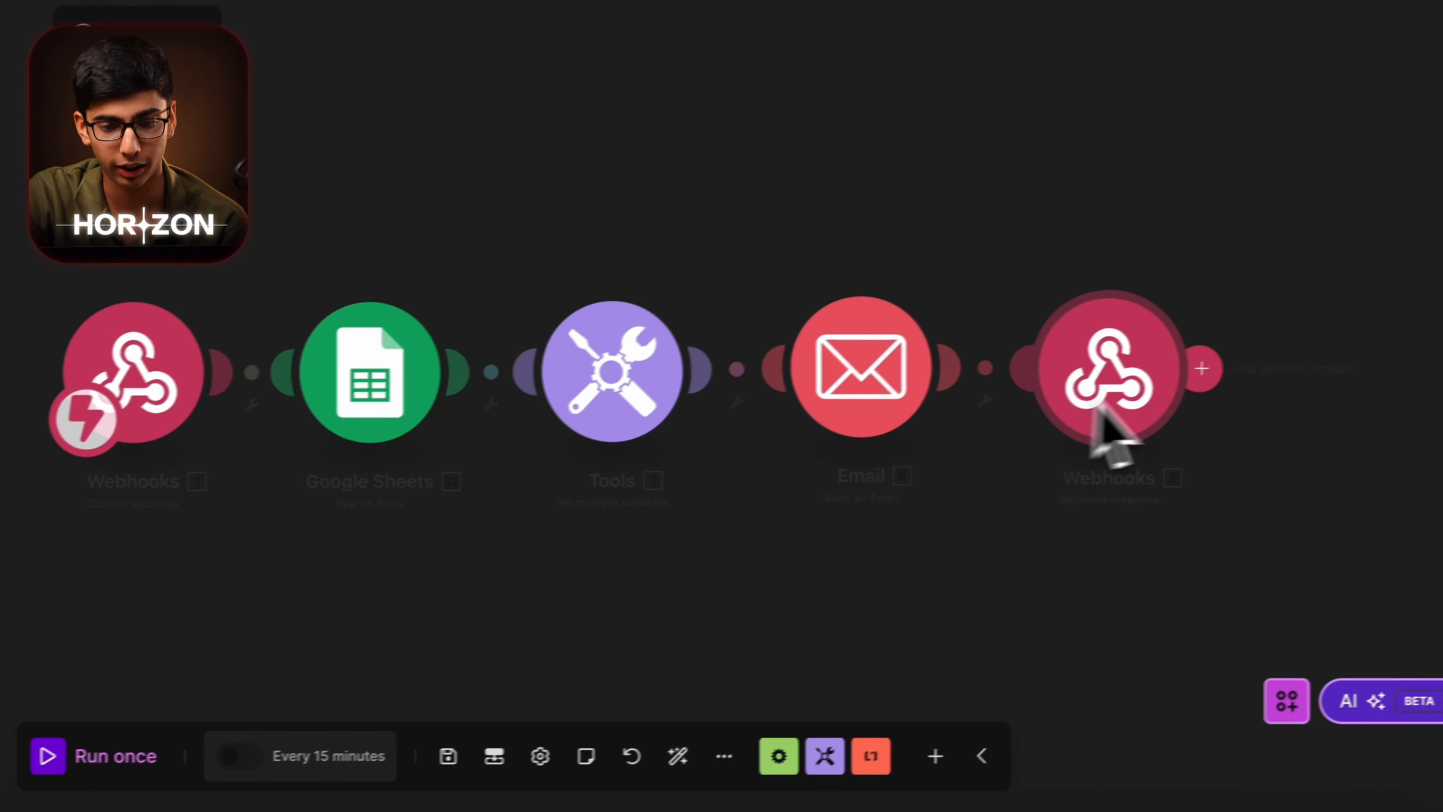
# Run the scenario once and start a Vapi test call with the Dominos assistant to feed the webhook.
pyautogui.click(982, 364)
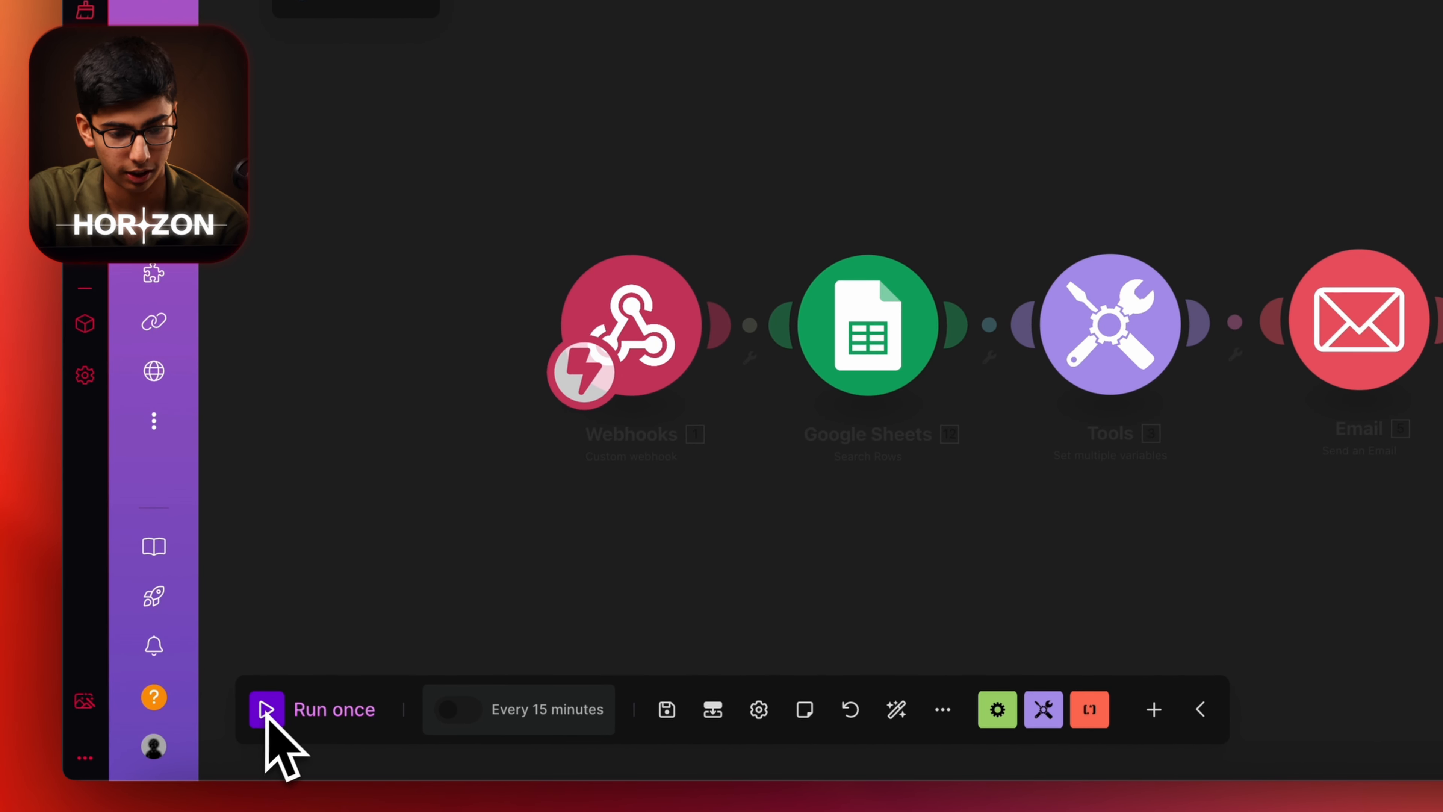
pyautogui.click(754, 325)
pyautogui.click(858, 378)
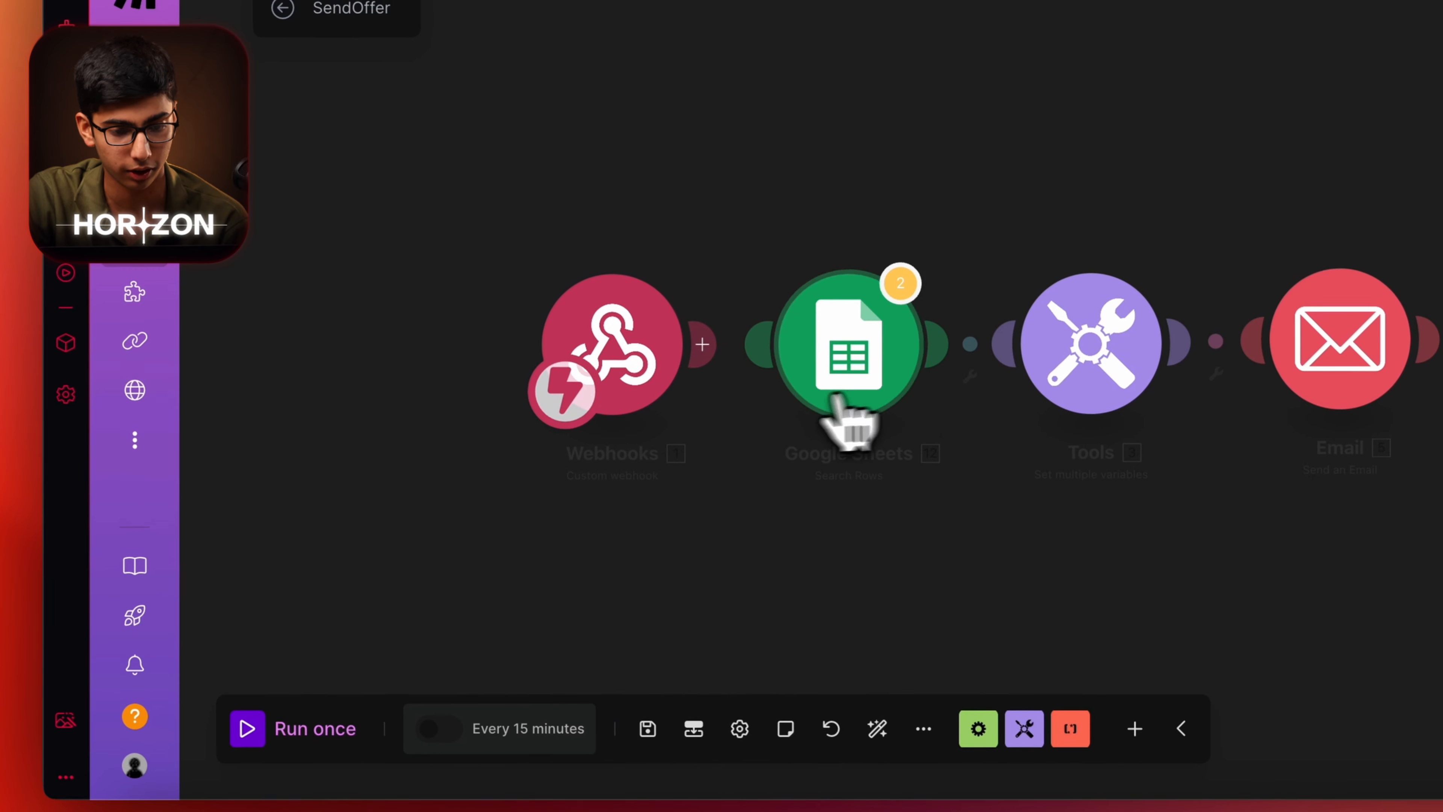
pyautogui.click(315, 721)
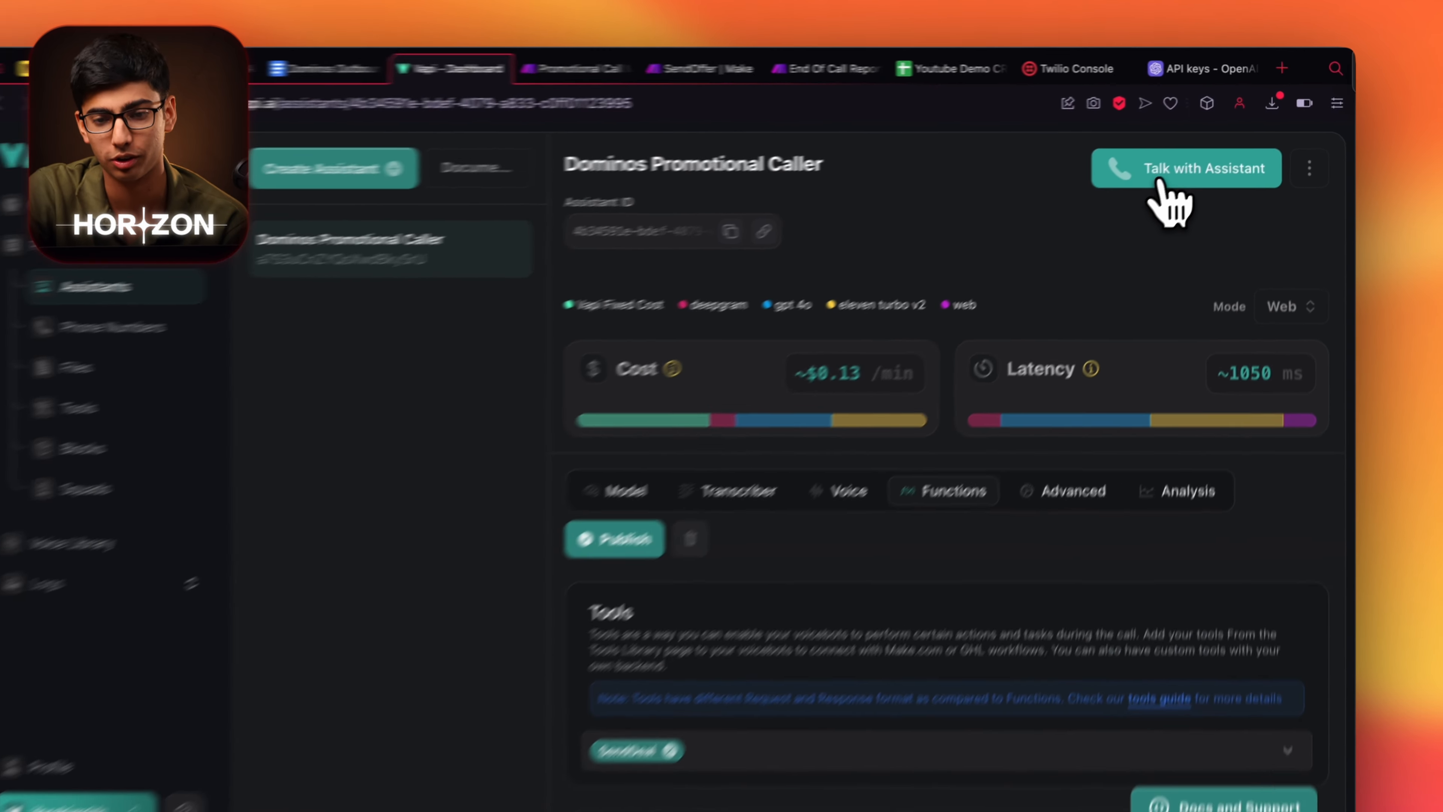
pyautogui.click(1181, 167)
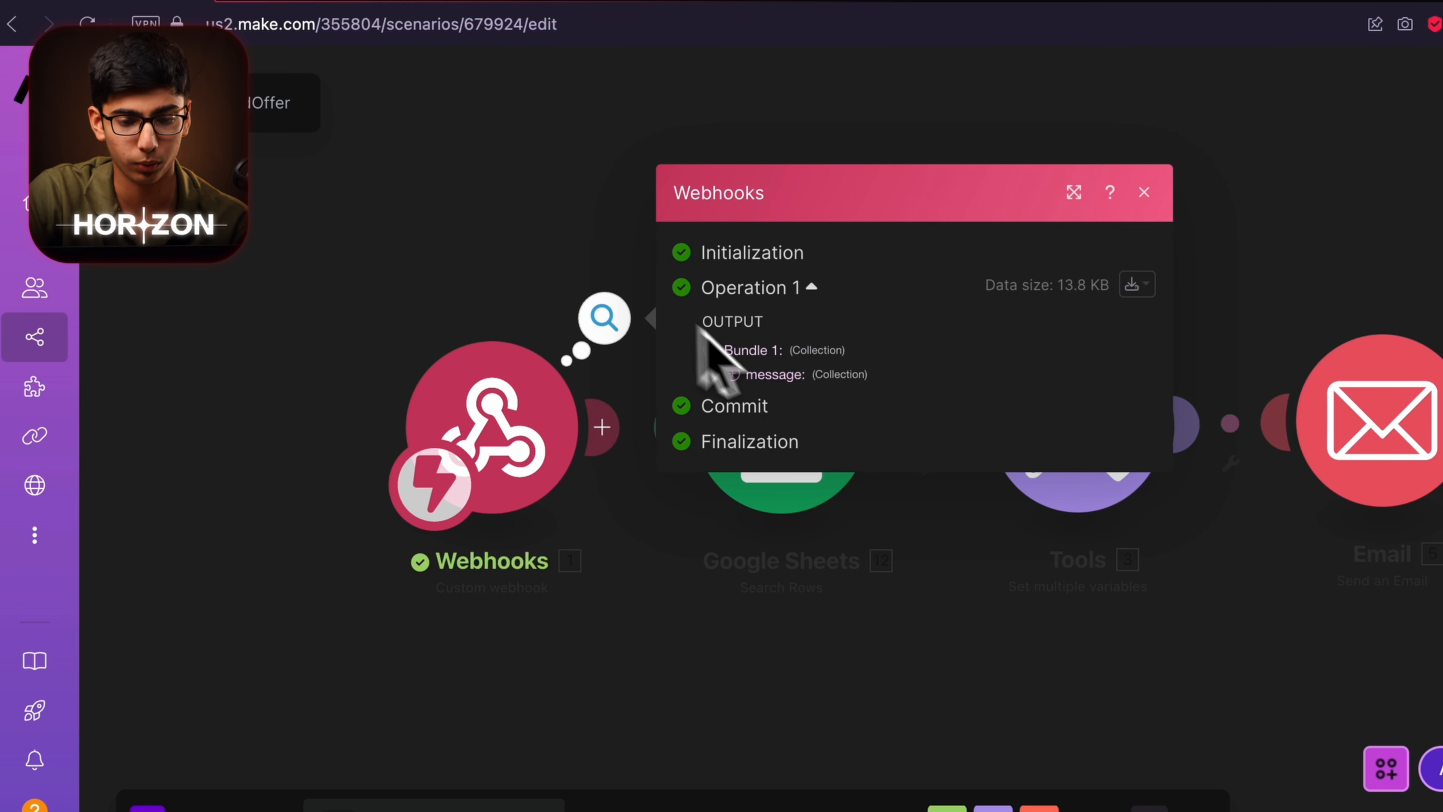
# Inspect the webhook's call data, then filter Phone Number (B) equal to replace(customer.number; +; emptystring).
pyautogui.click(756, 374)
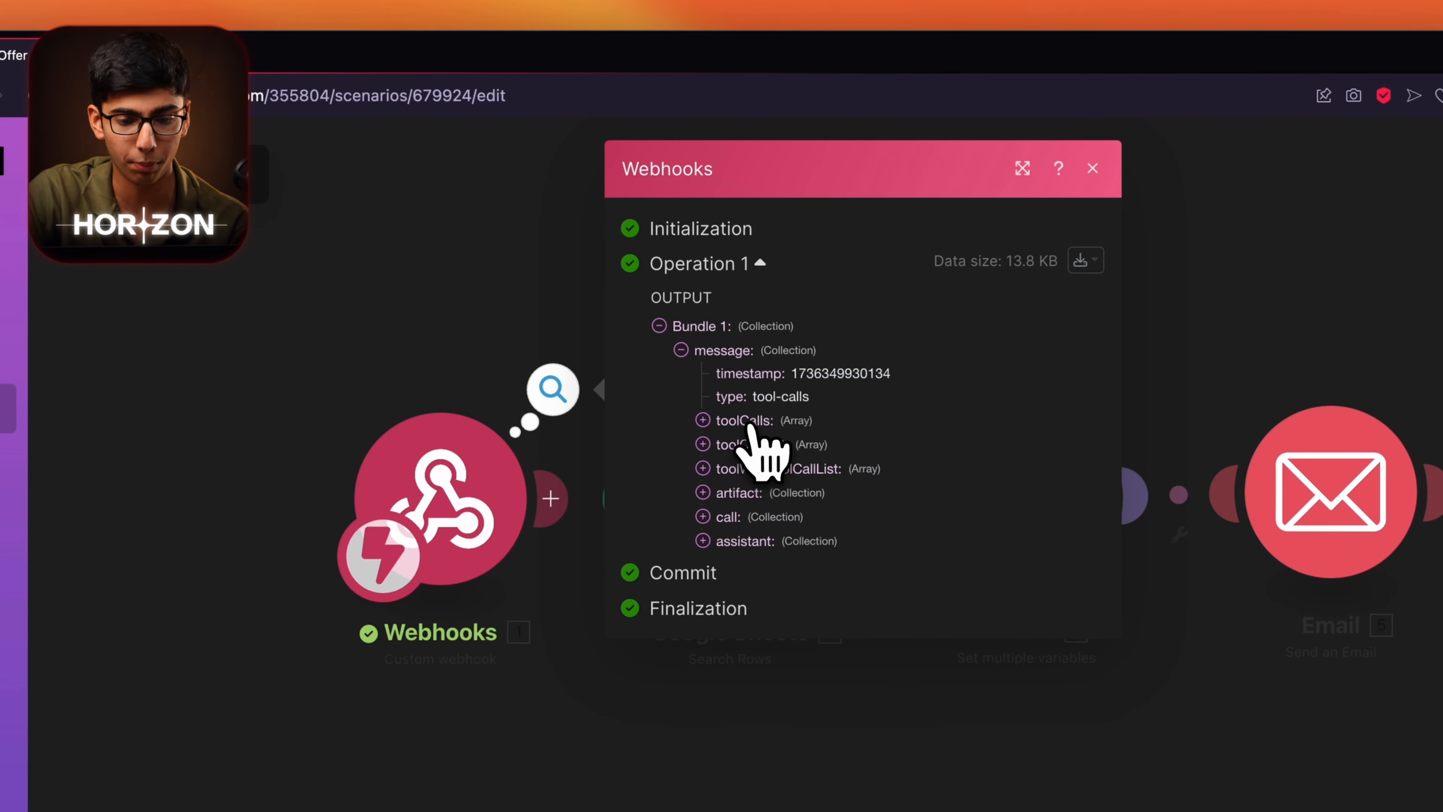
pyautogui.click(738, 518)
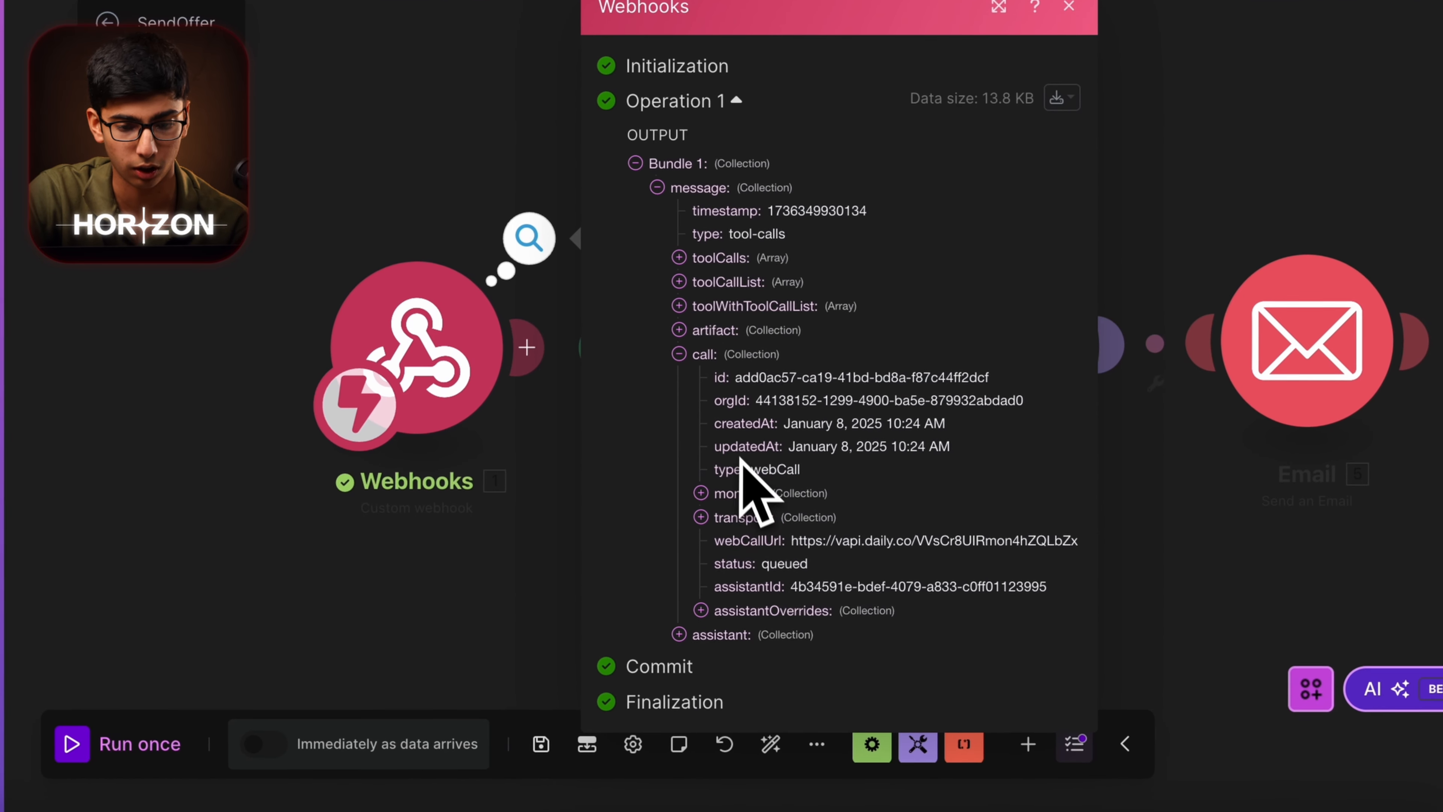
pyautogui.click(539, 504)
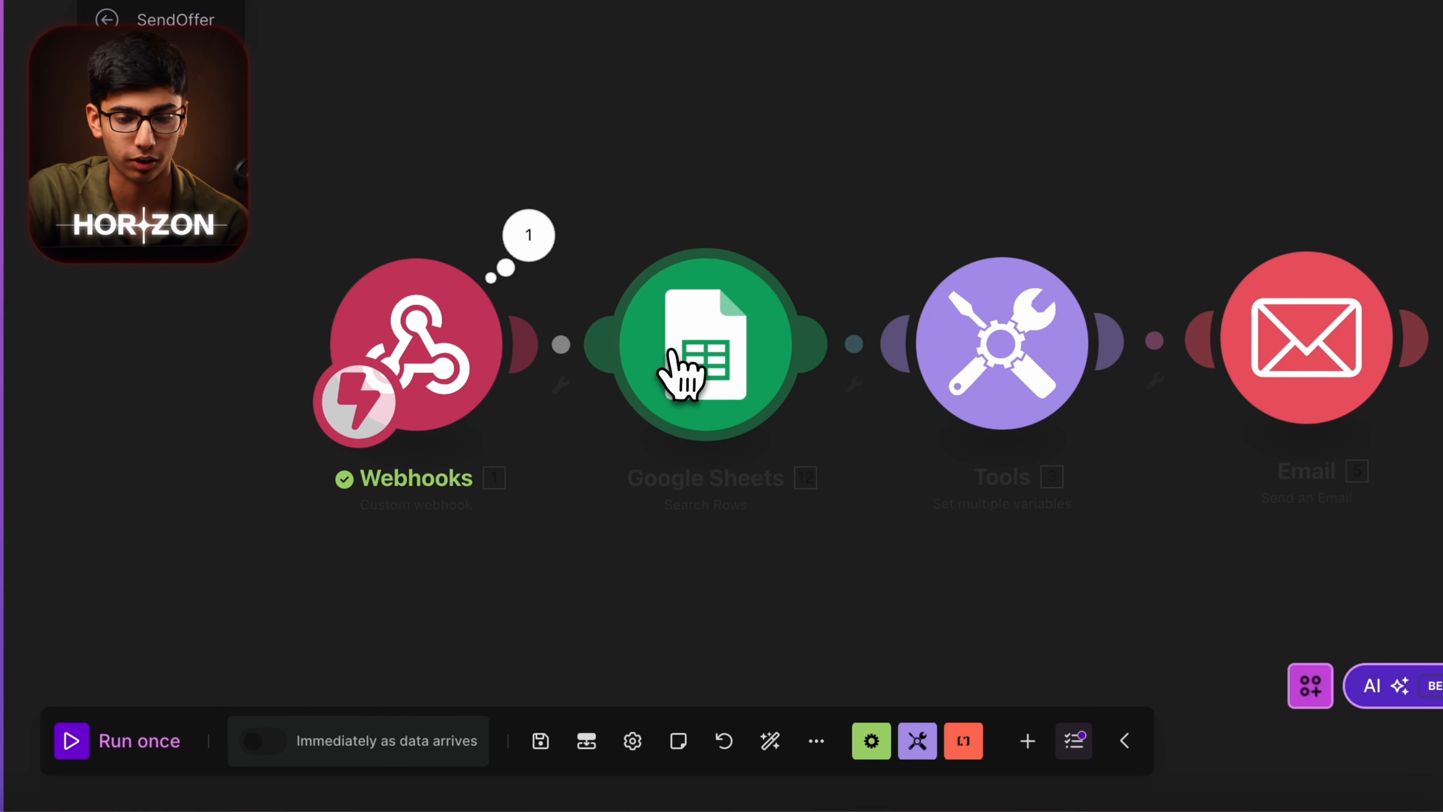
pyautogui.click(653, 409)
pyautogui.scroll(-3, 1025, 614)
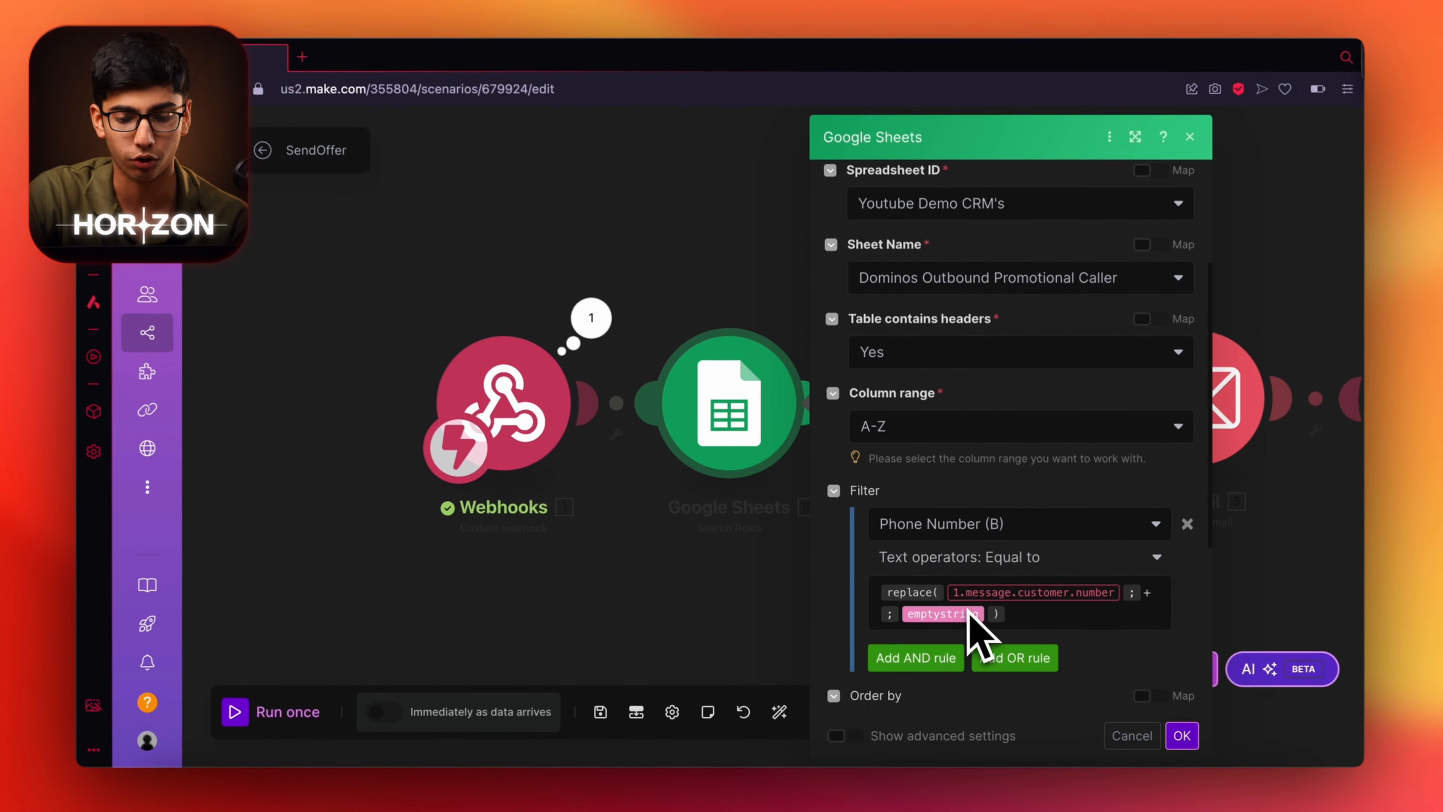
pyautogui.scroll(-2, 989, 608)
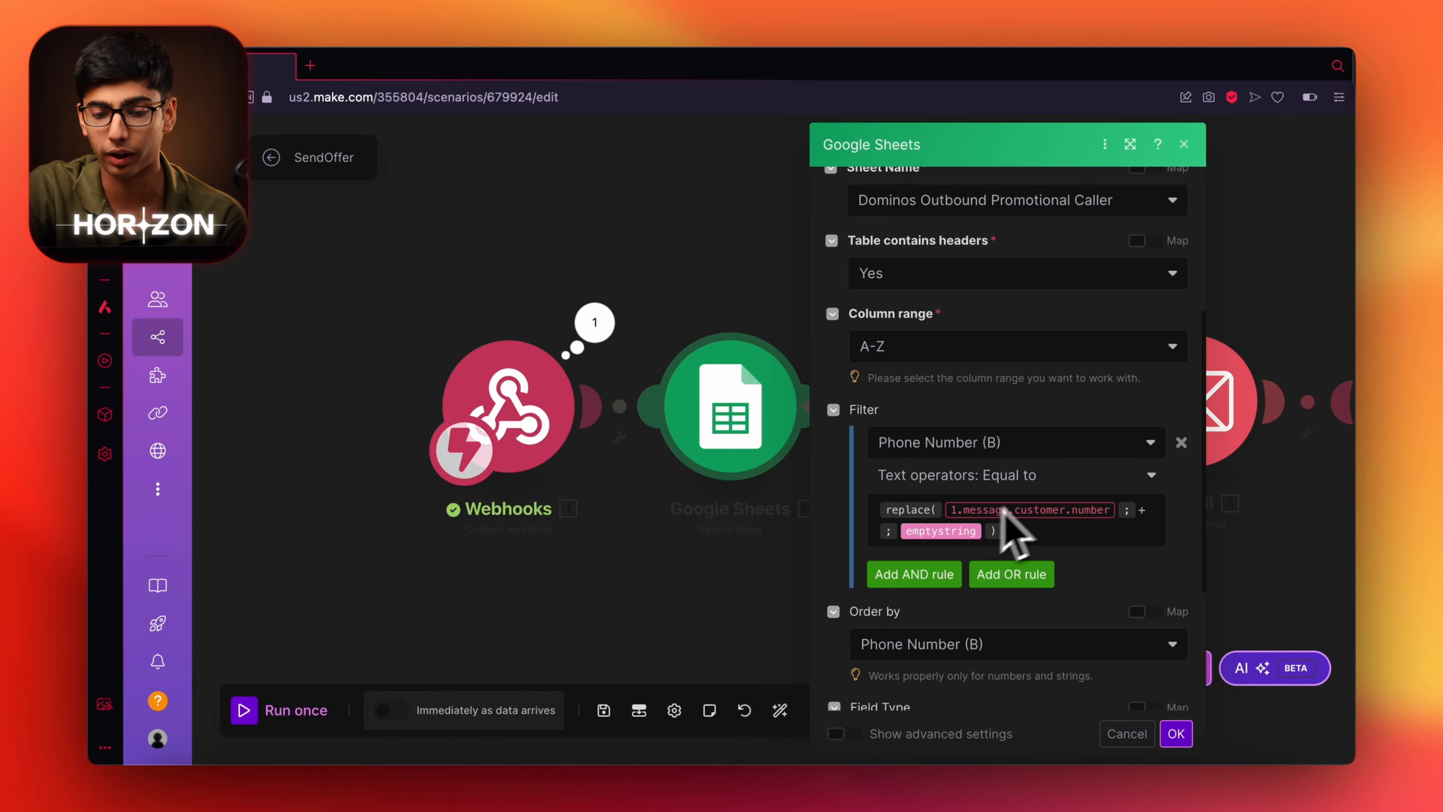
pyautogui.click(1017, 498)
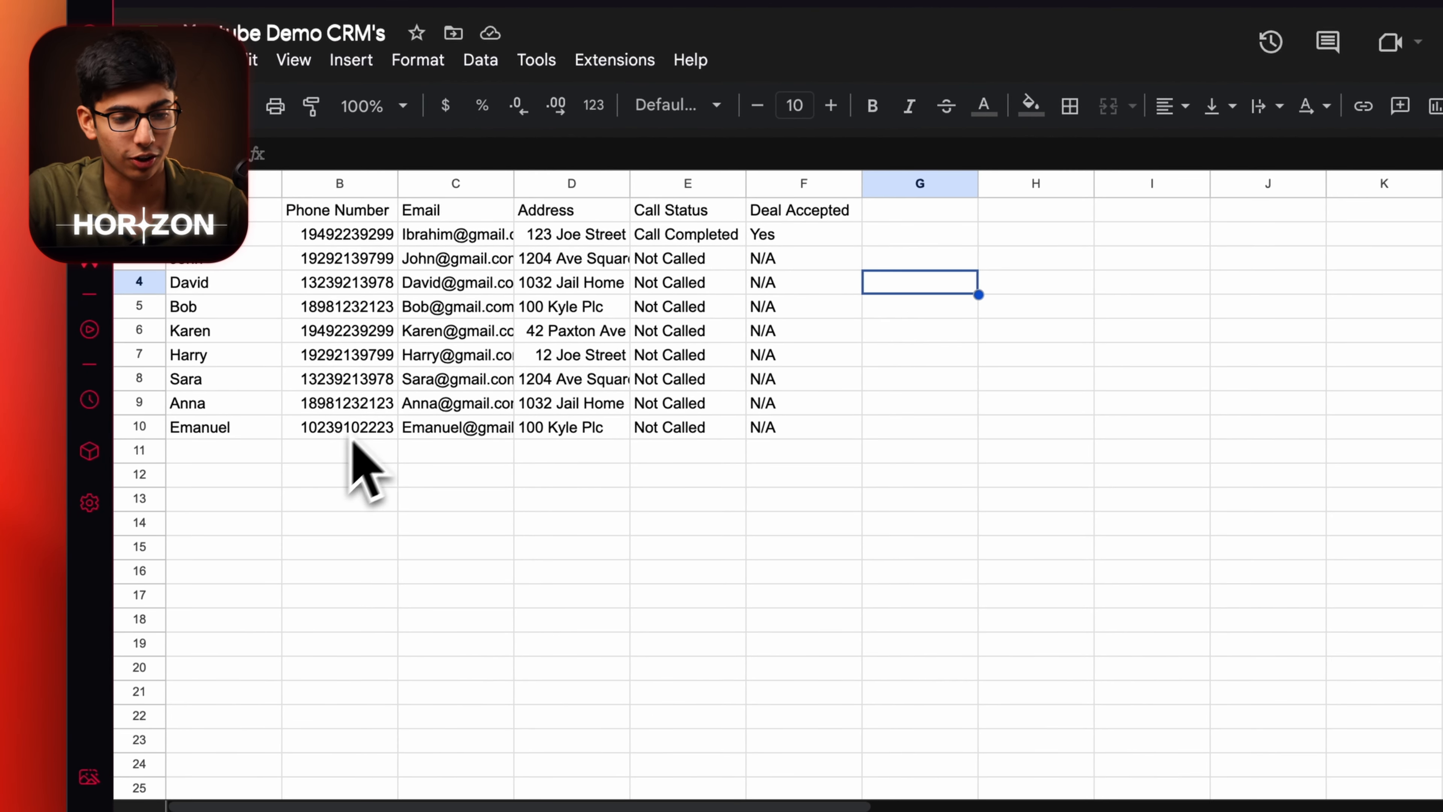
pyautogui.doubleClick(295, 236)
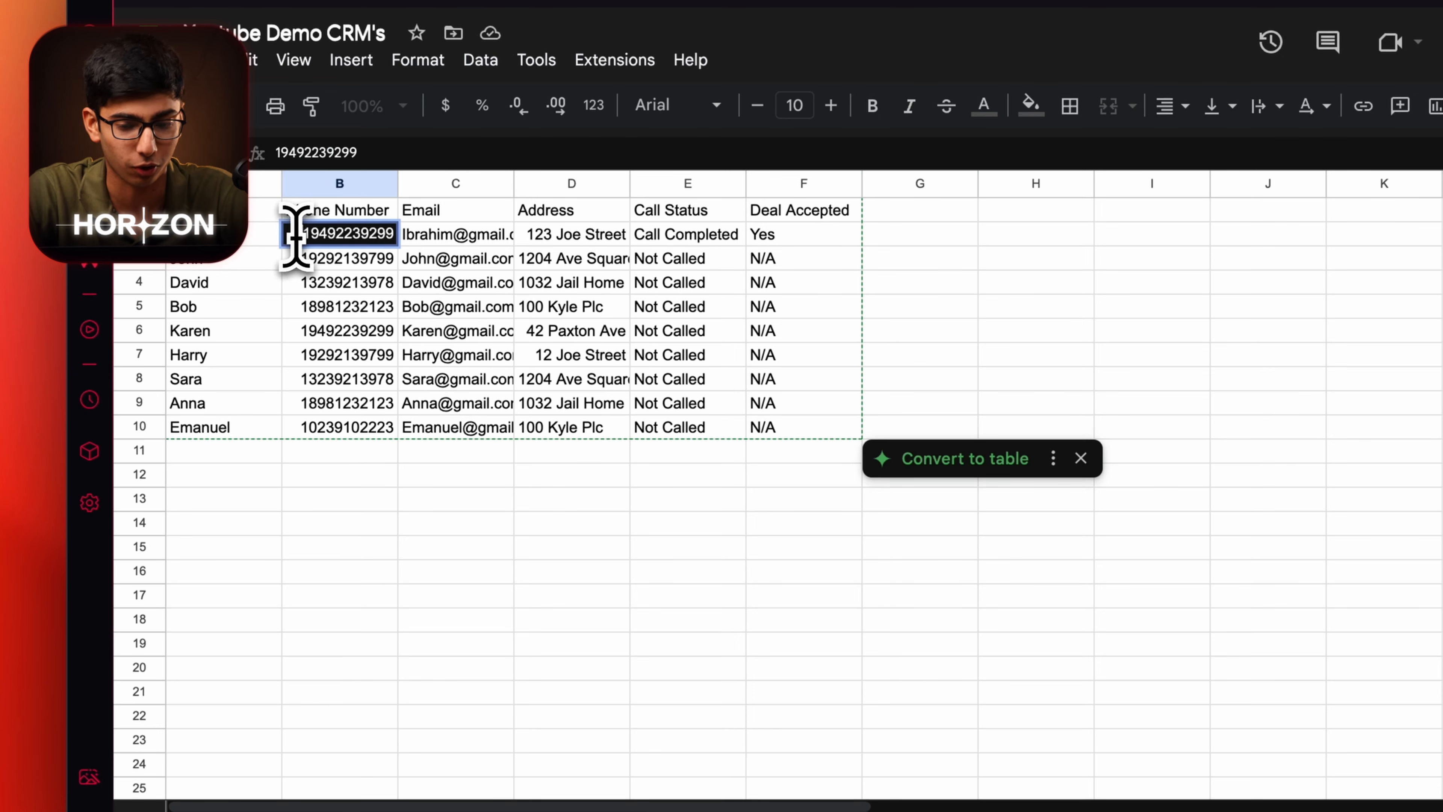
pyautogui.write('+')
pyautogui.click(661, 625)
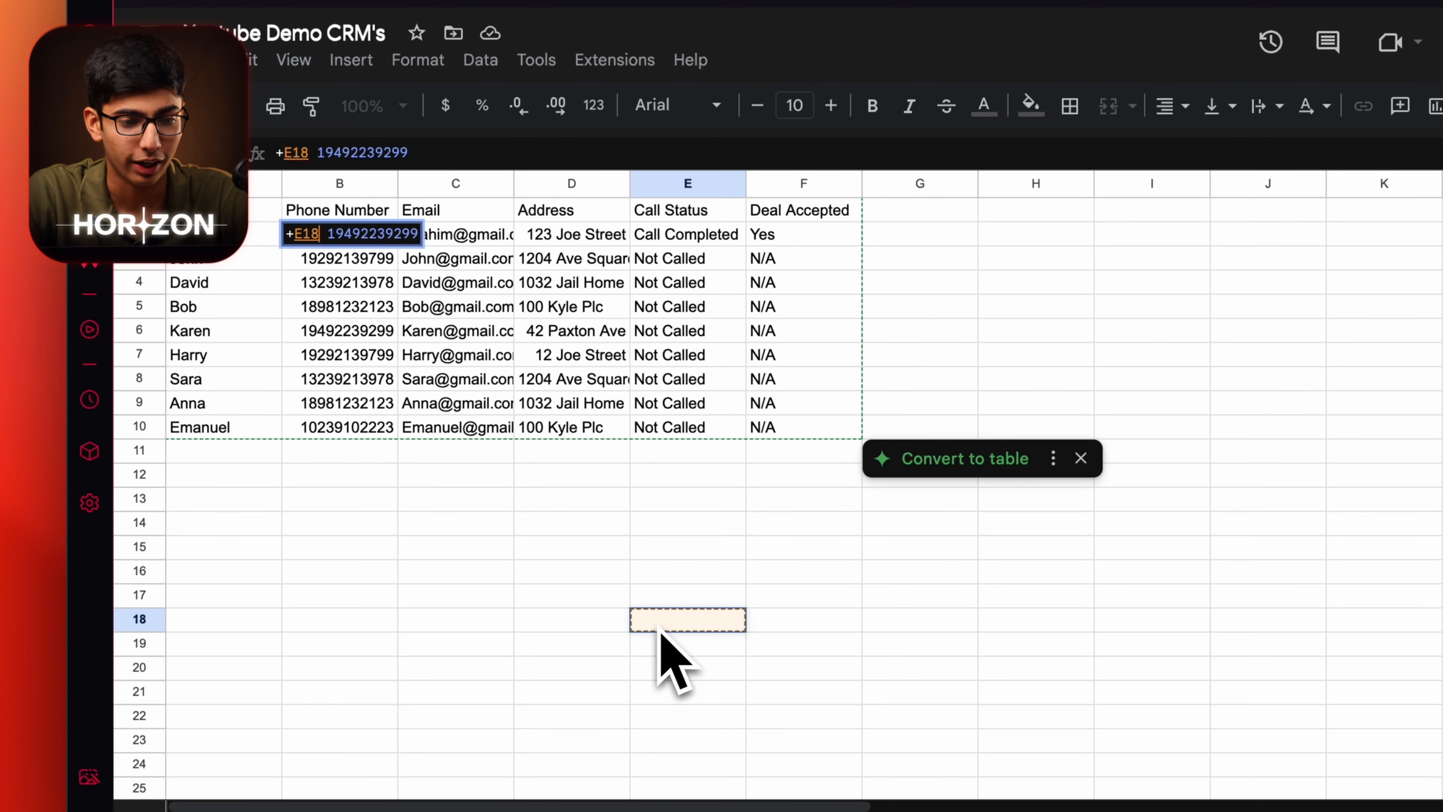
pyautogui.click(477, 643)
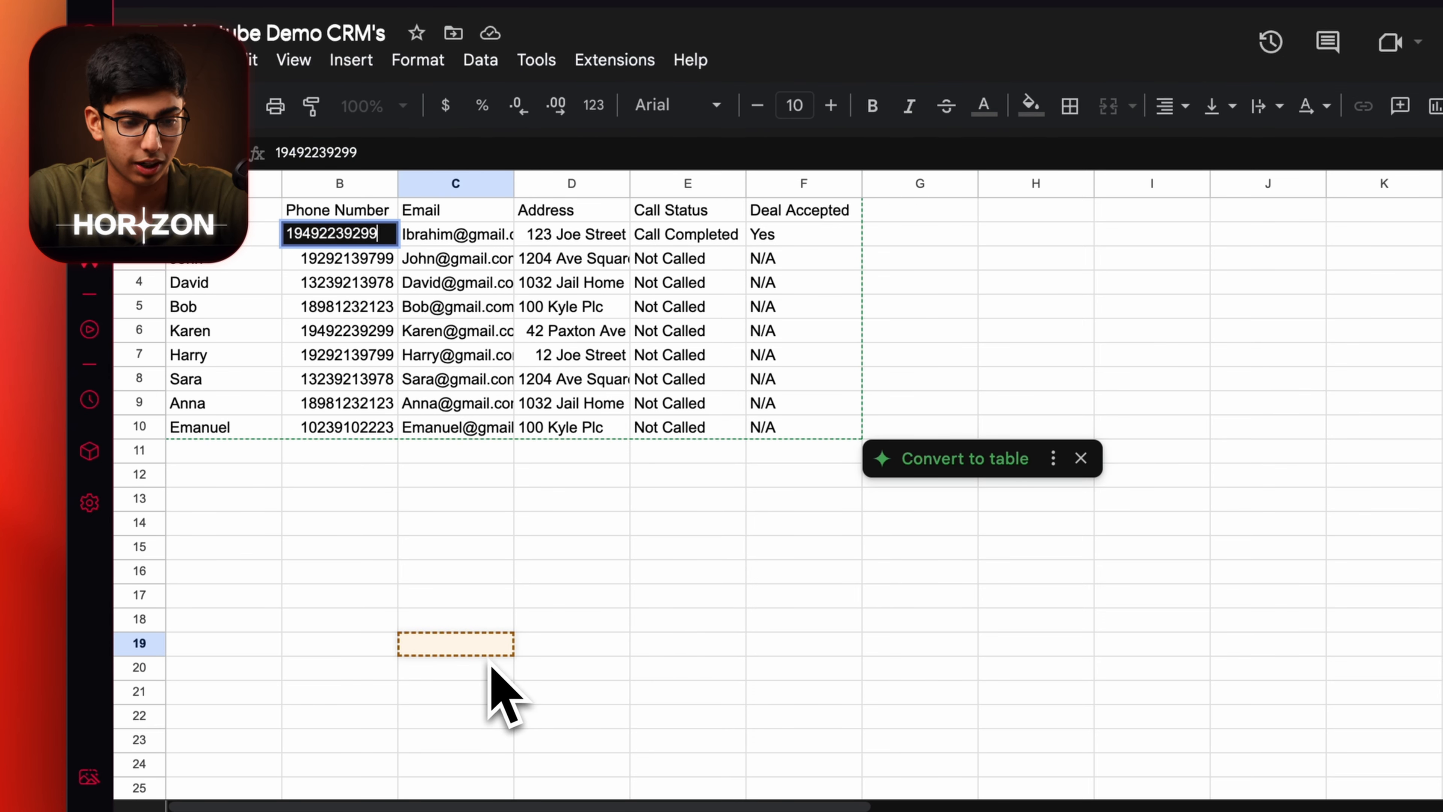
pyautogui.click(390, 502)
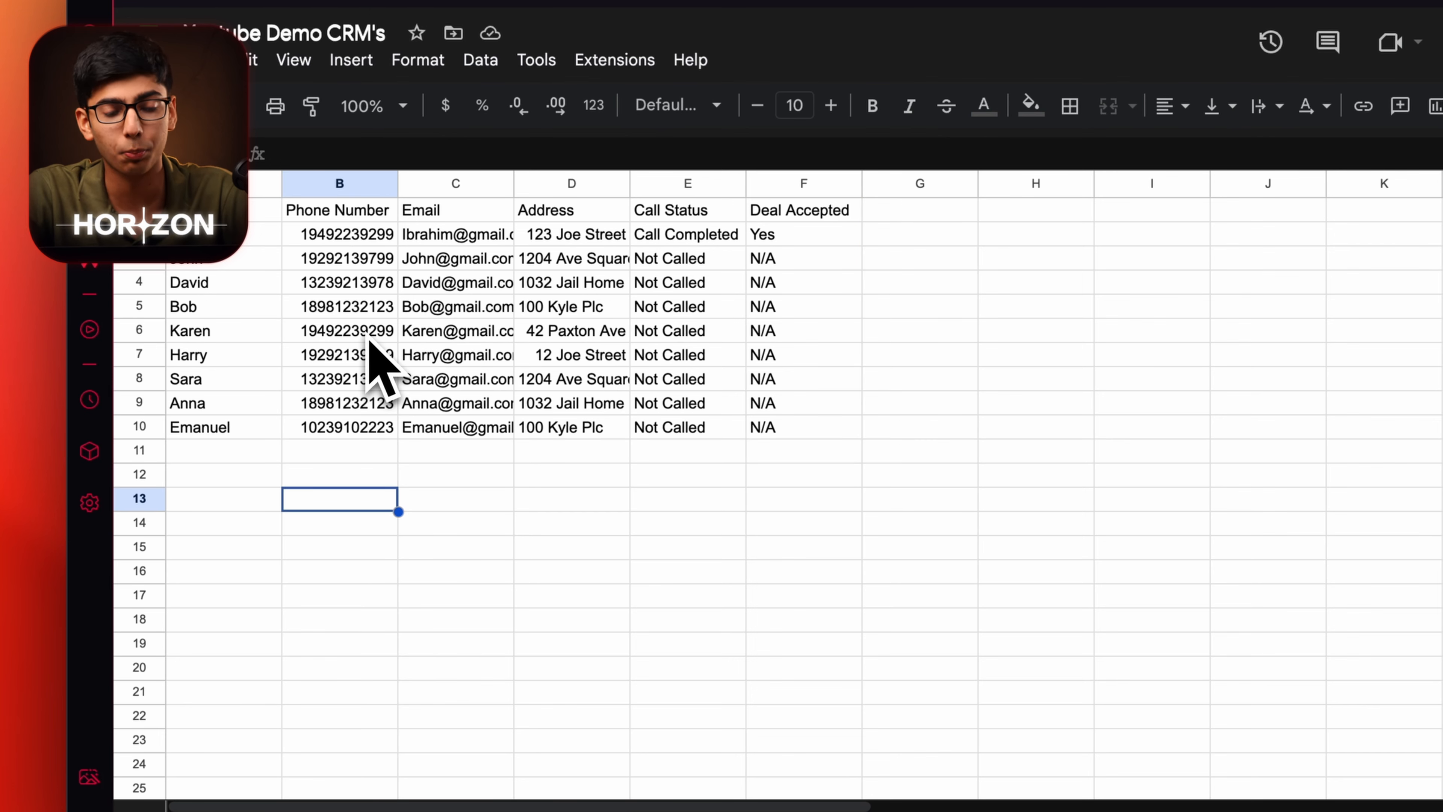
pyautogui.click(305, 243)
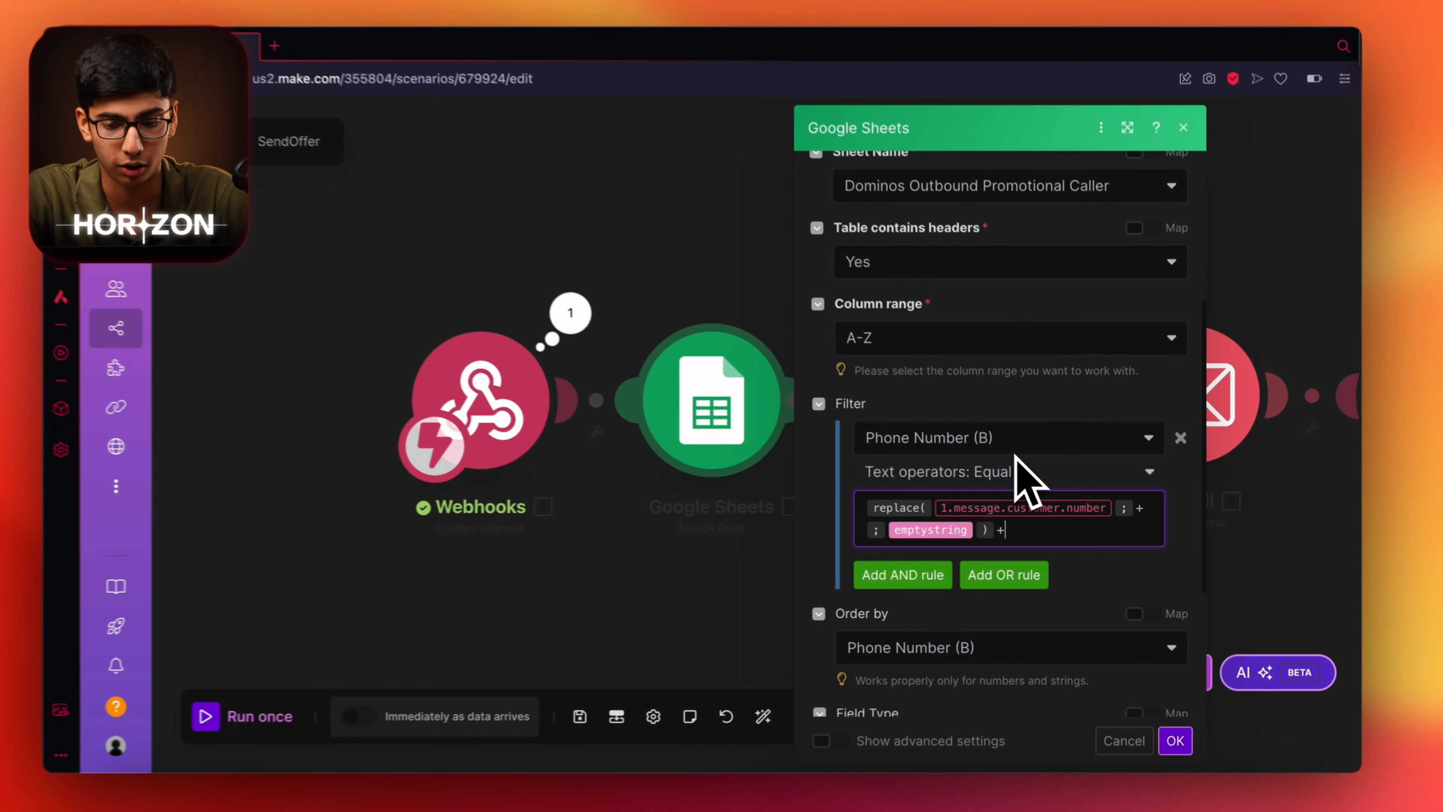
# Edit the test phone number value, removing the extra digit and the leading plus.
pyautogui.write('+19494')
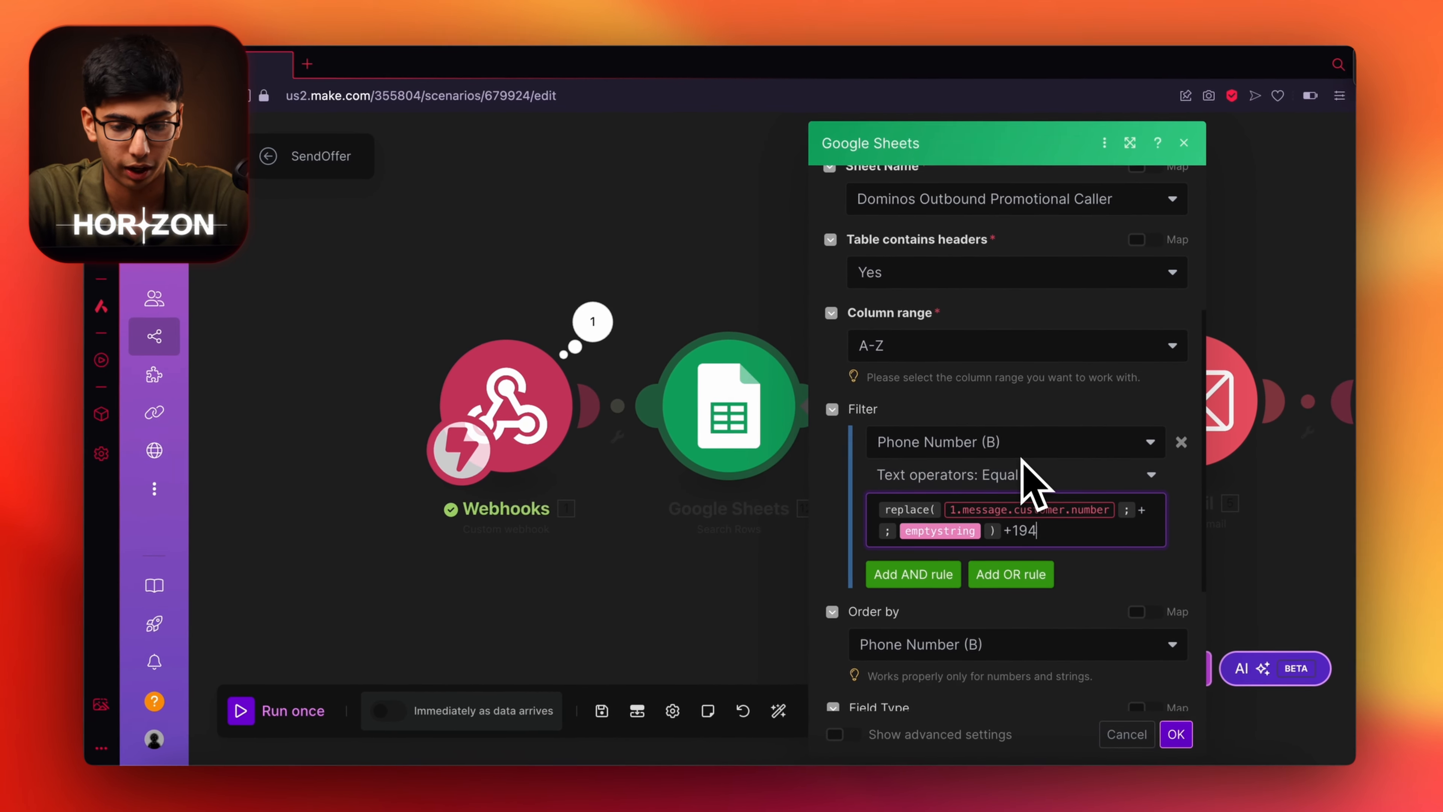
pyautogui.press('BackSpace')
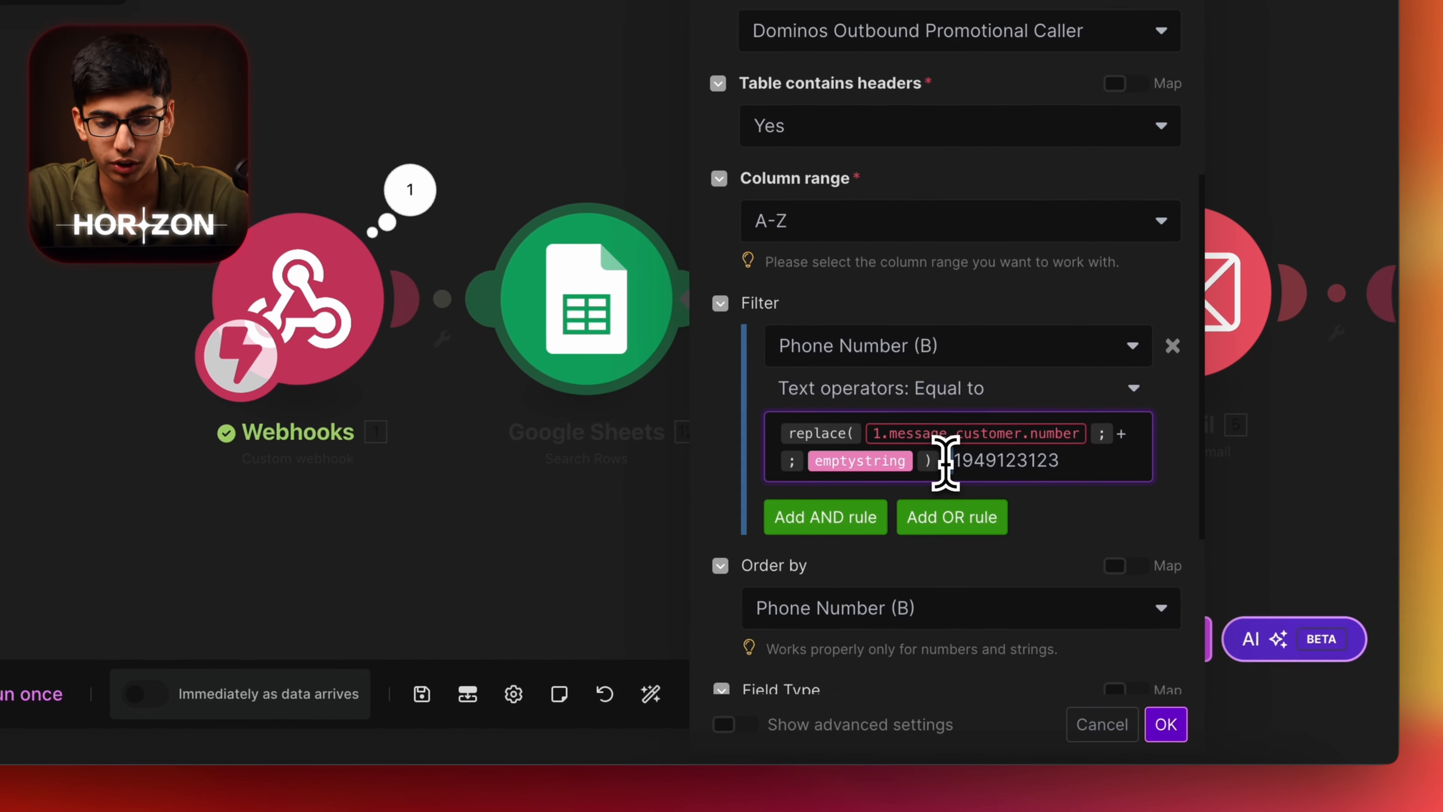
pyautogui.moveTo(1011, 533); pyautogui.dragTo(998, 533)
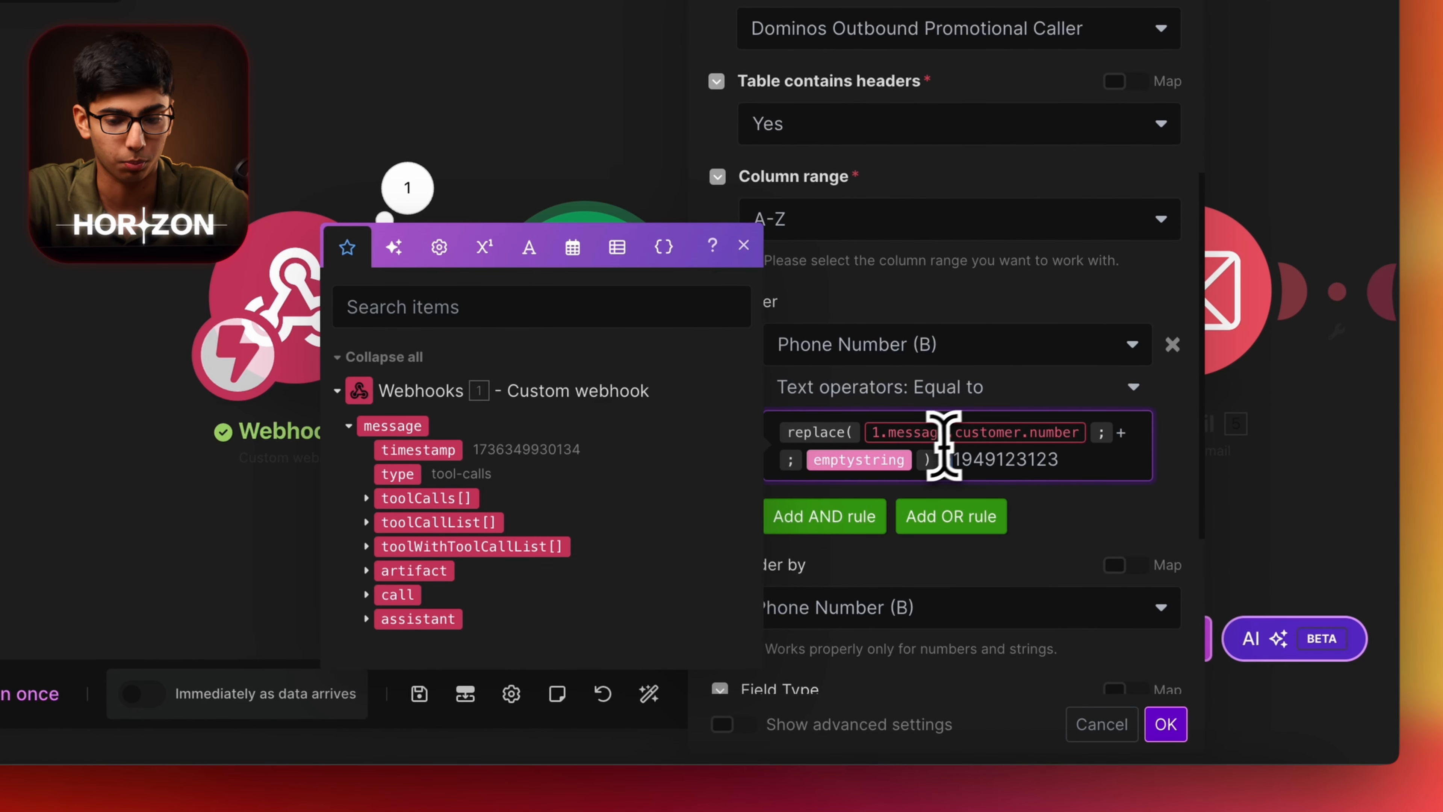
pyautogui.scroll(-5, 1034, 496)
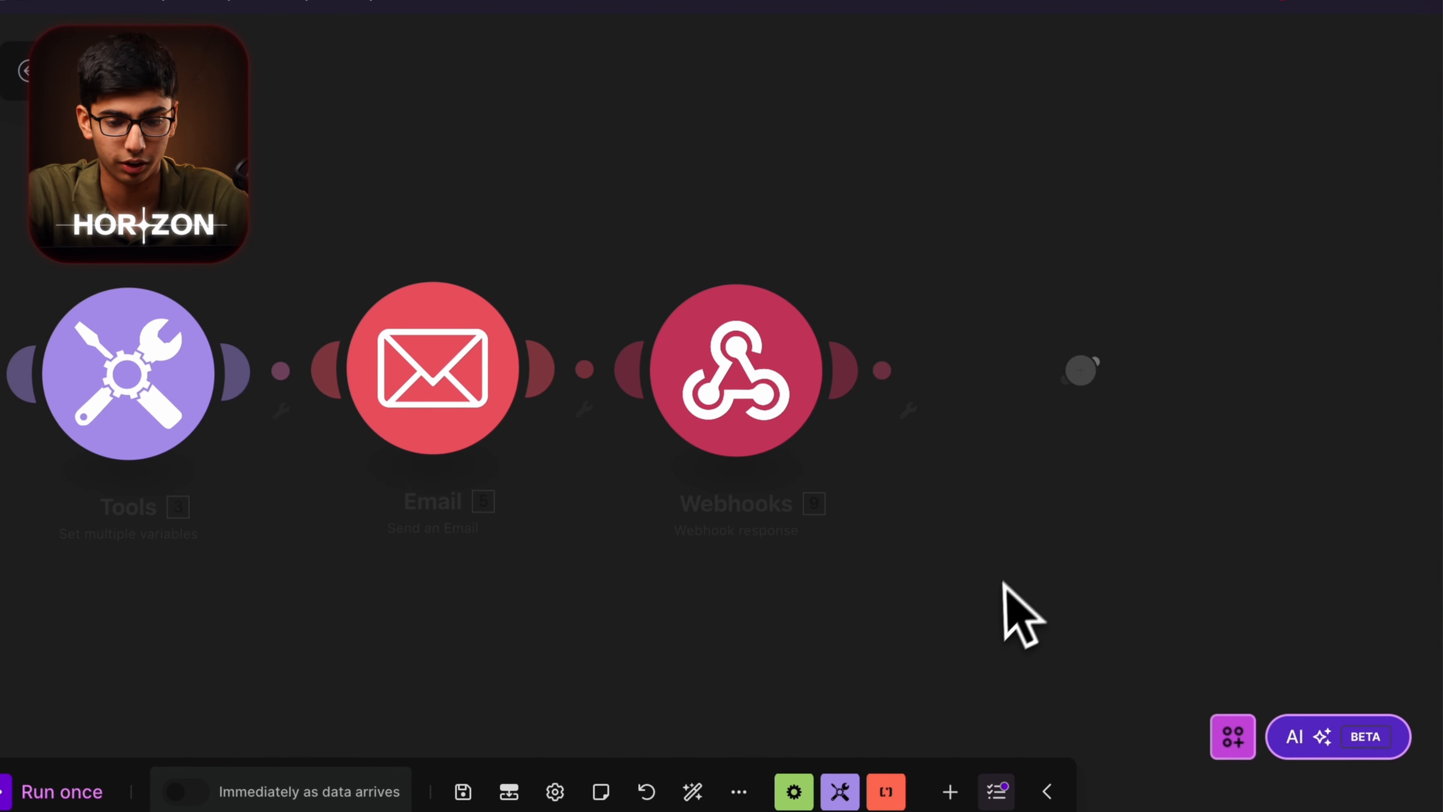
# Confirm the Webhooks response settings, save the scenario and switch scheduling on.
pyautogui.click(738, 404)
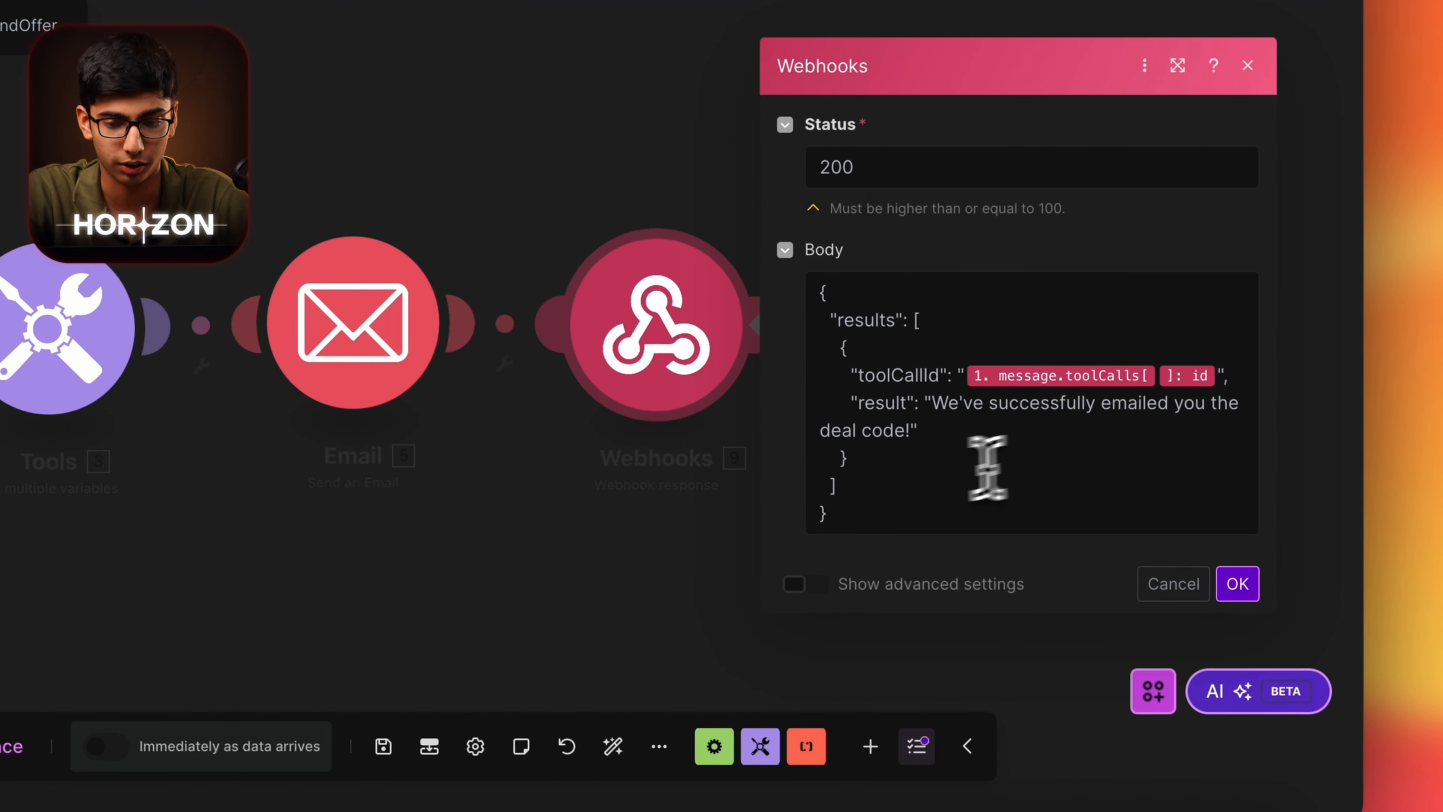
pyautogui.moveTo(1056, 529); pyautogui.dragTo(1105, 433)
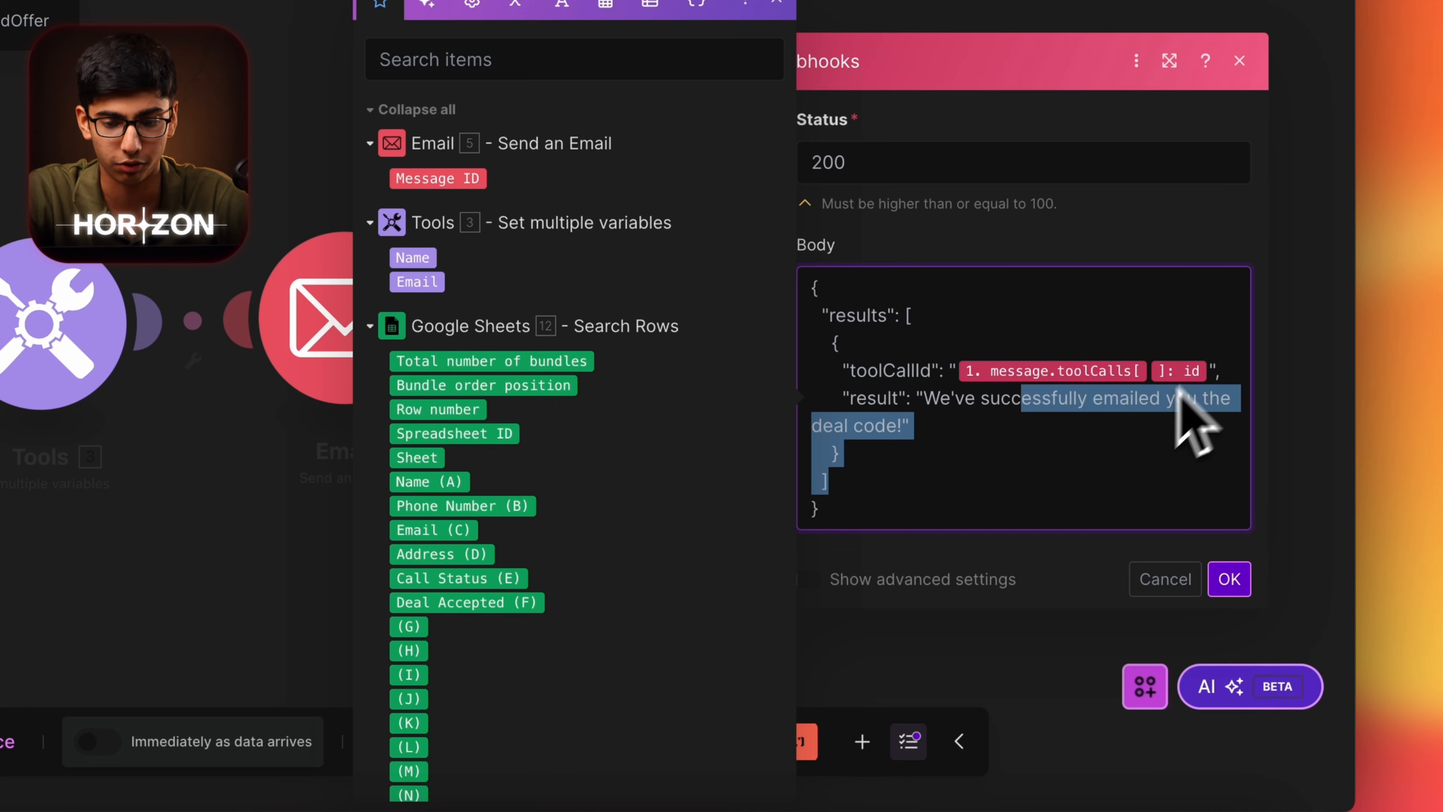
pyautogui.click(1229, 579)
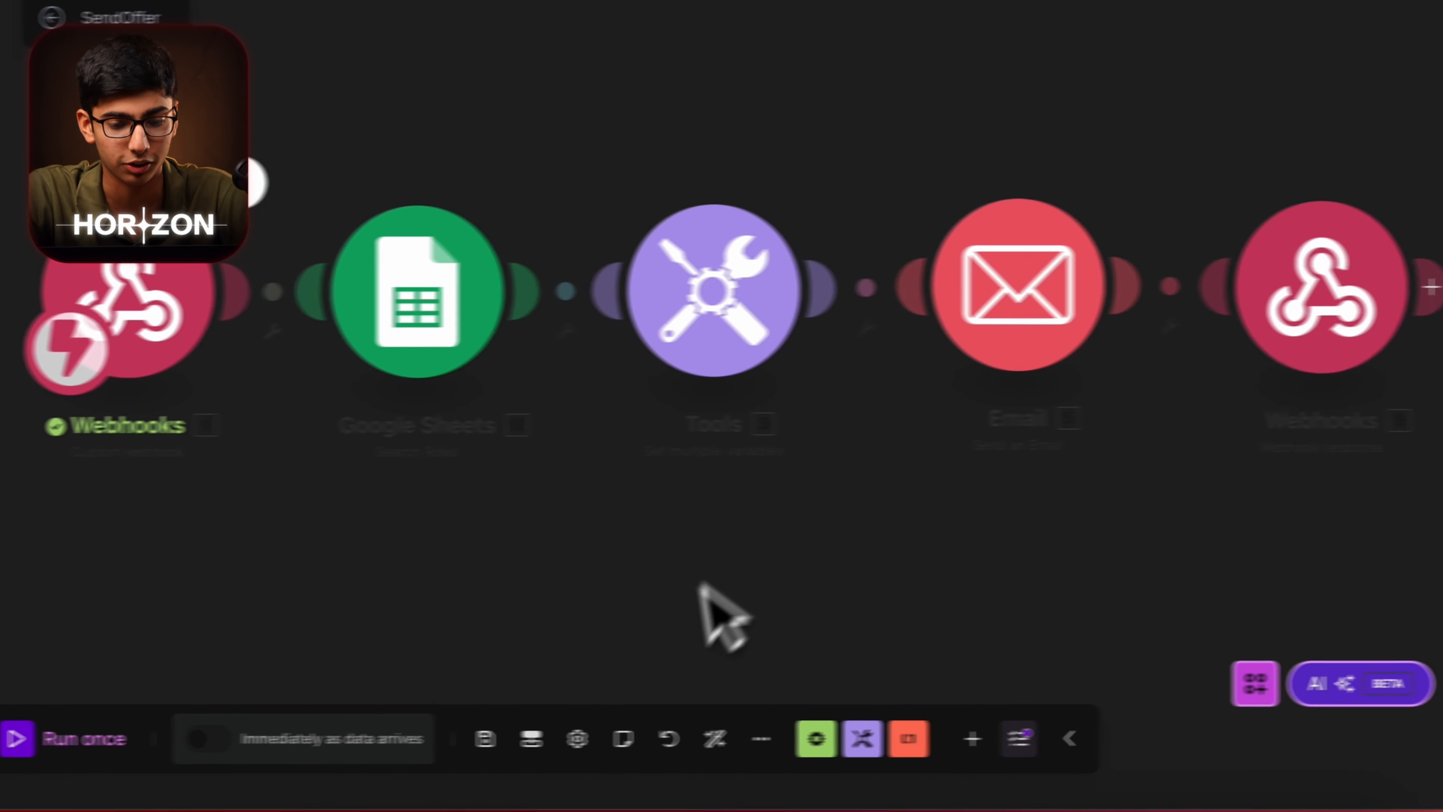
pyautogui.click(485, 738)
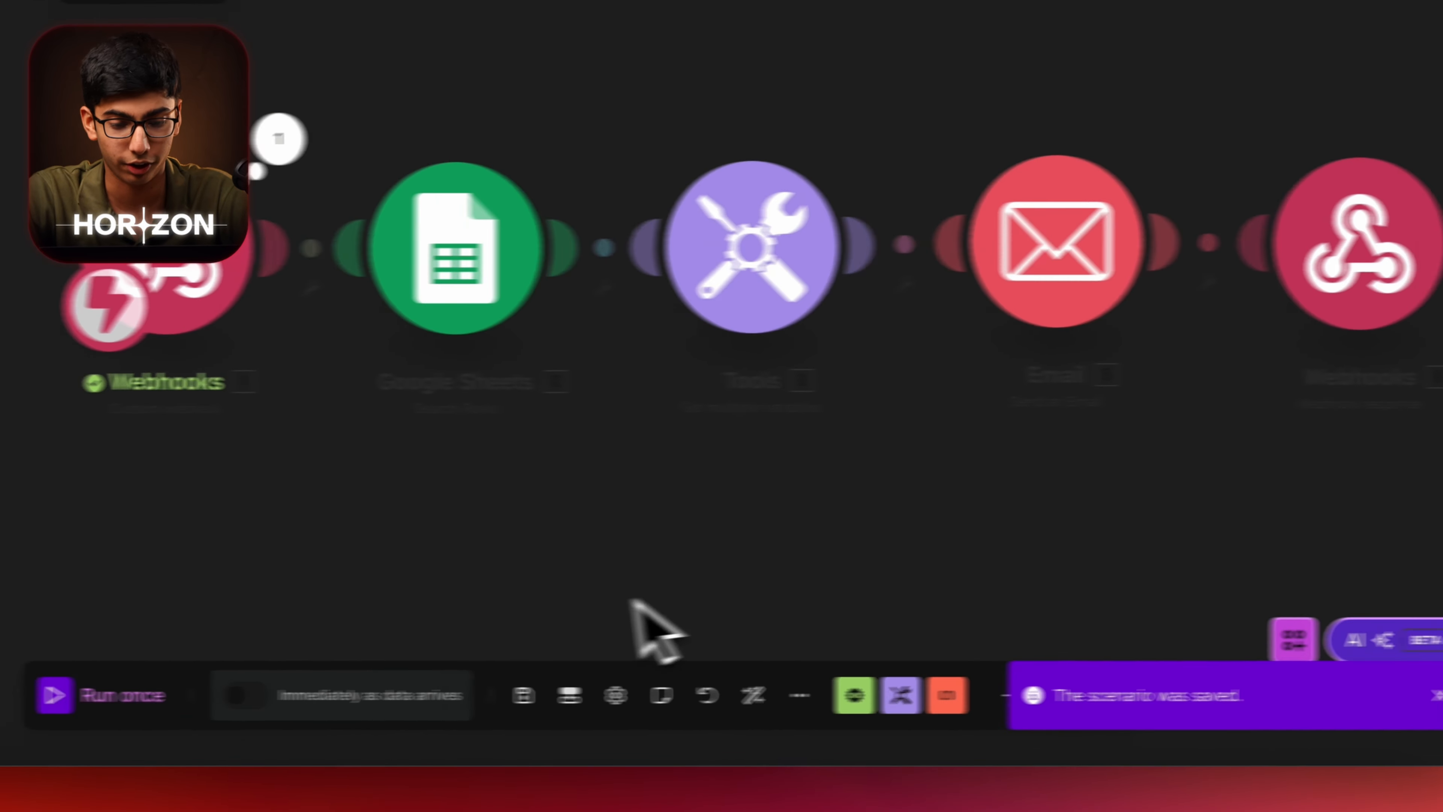
pyautogui.click(241, 695)
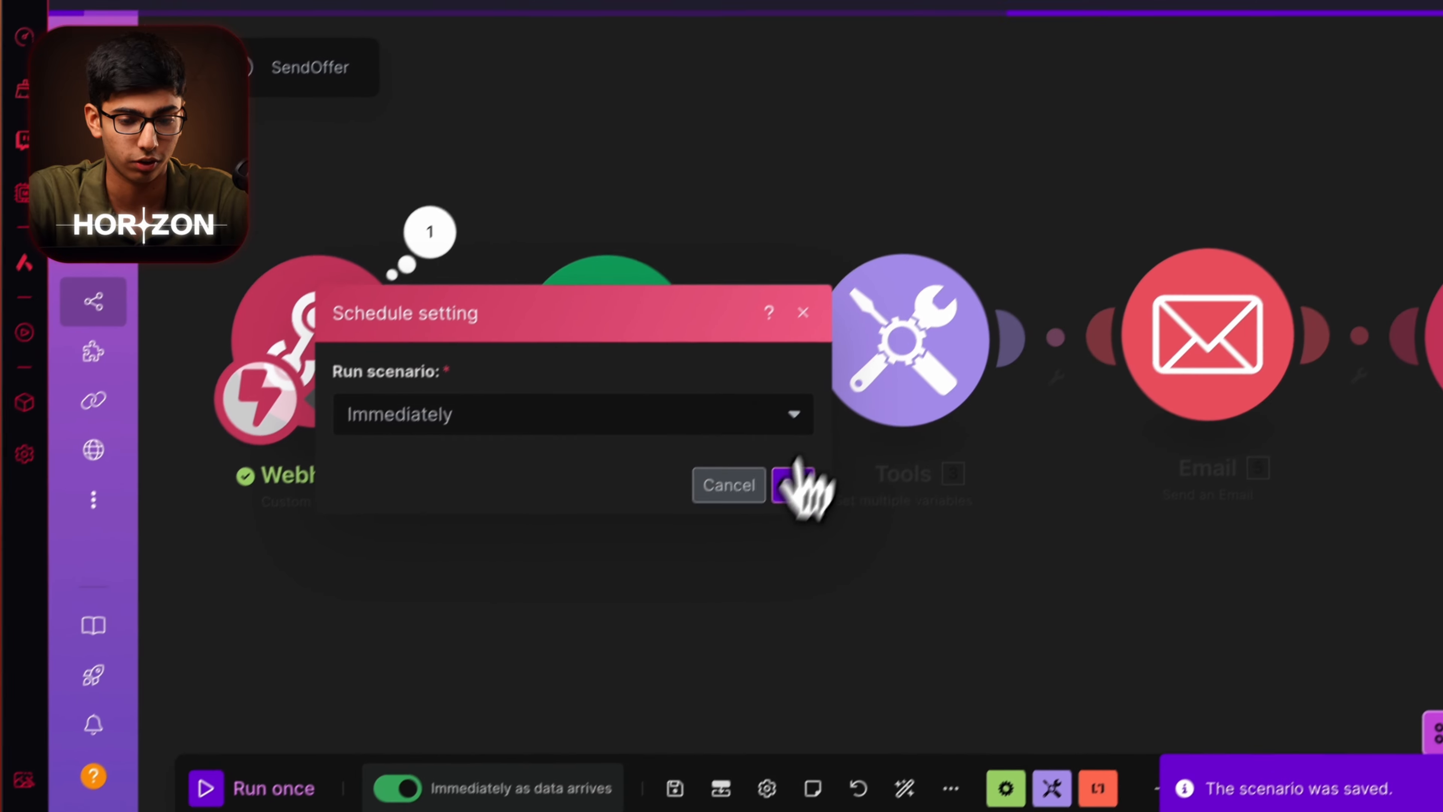
# Keep Immediately scheduling, review the End Of Call Report scenario, and start a blank scenario.
pyautogui.click(792, 484)
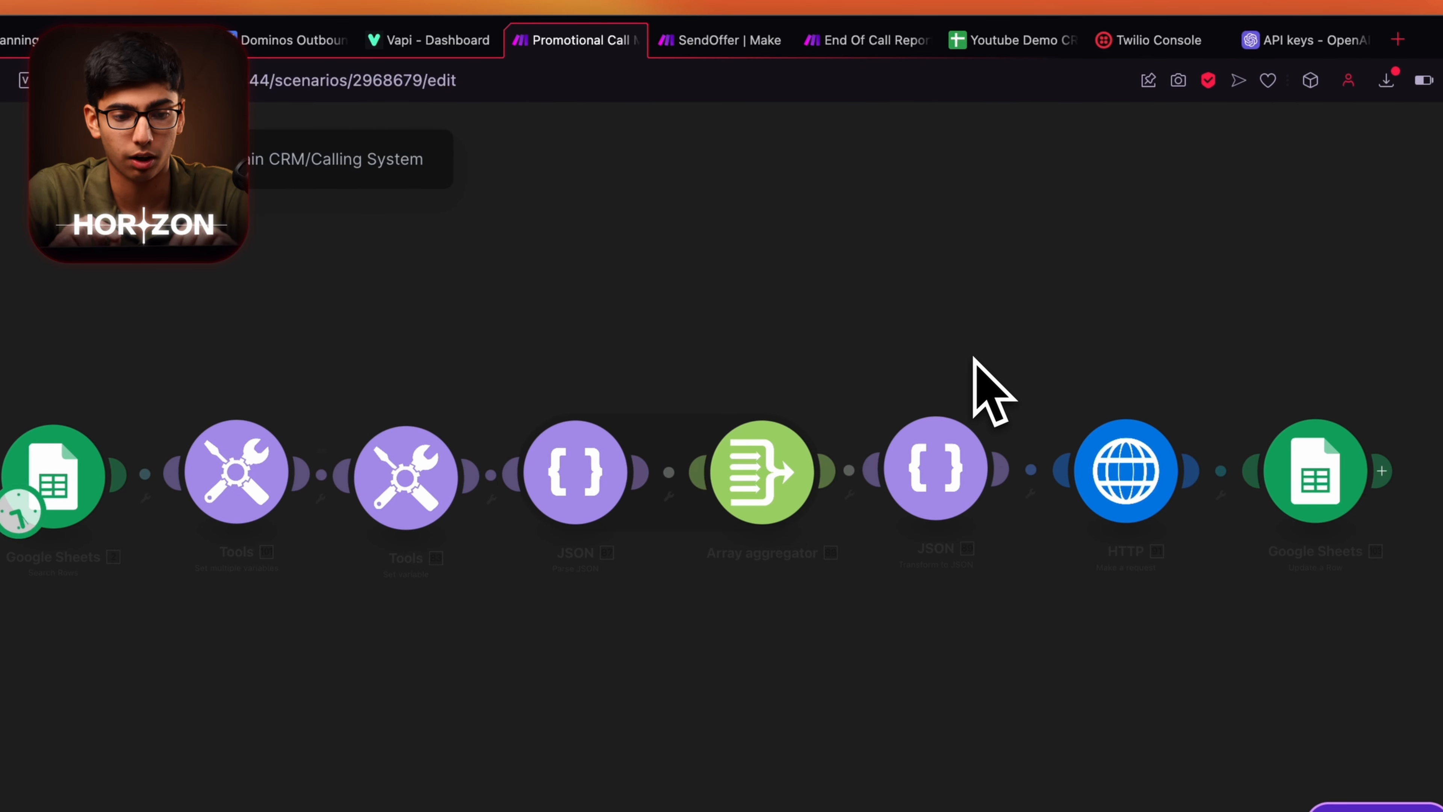
pyautogui.click(875, 41)
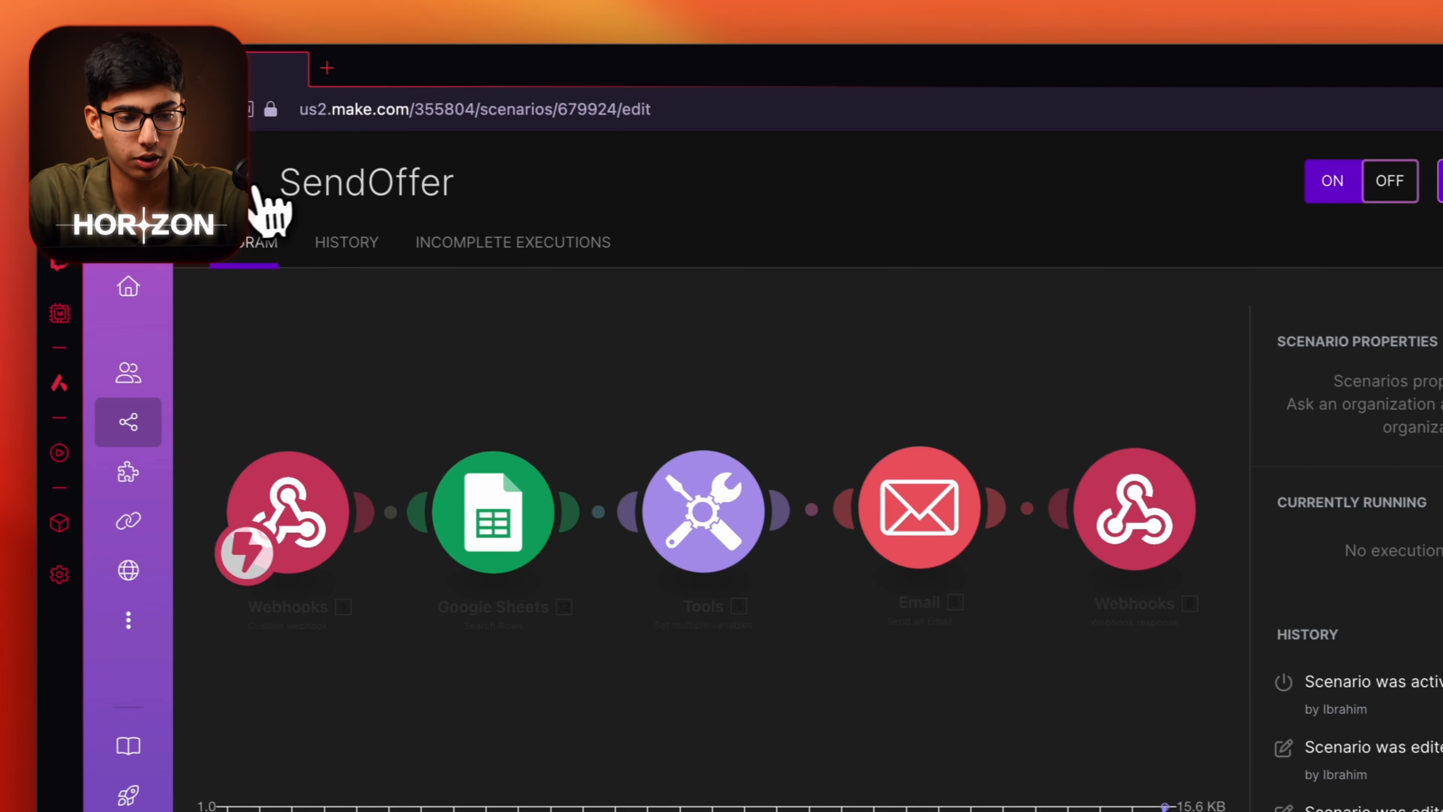
pyautogui.click(274, 209)
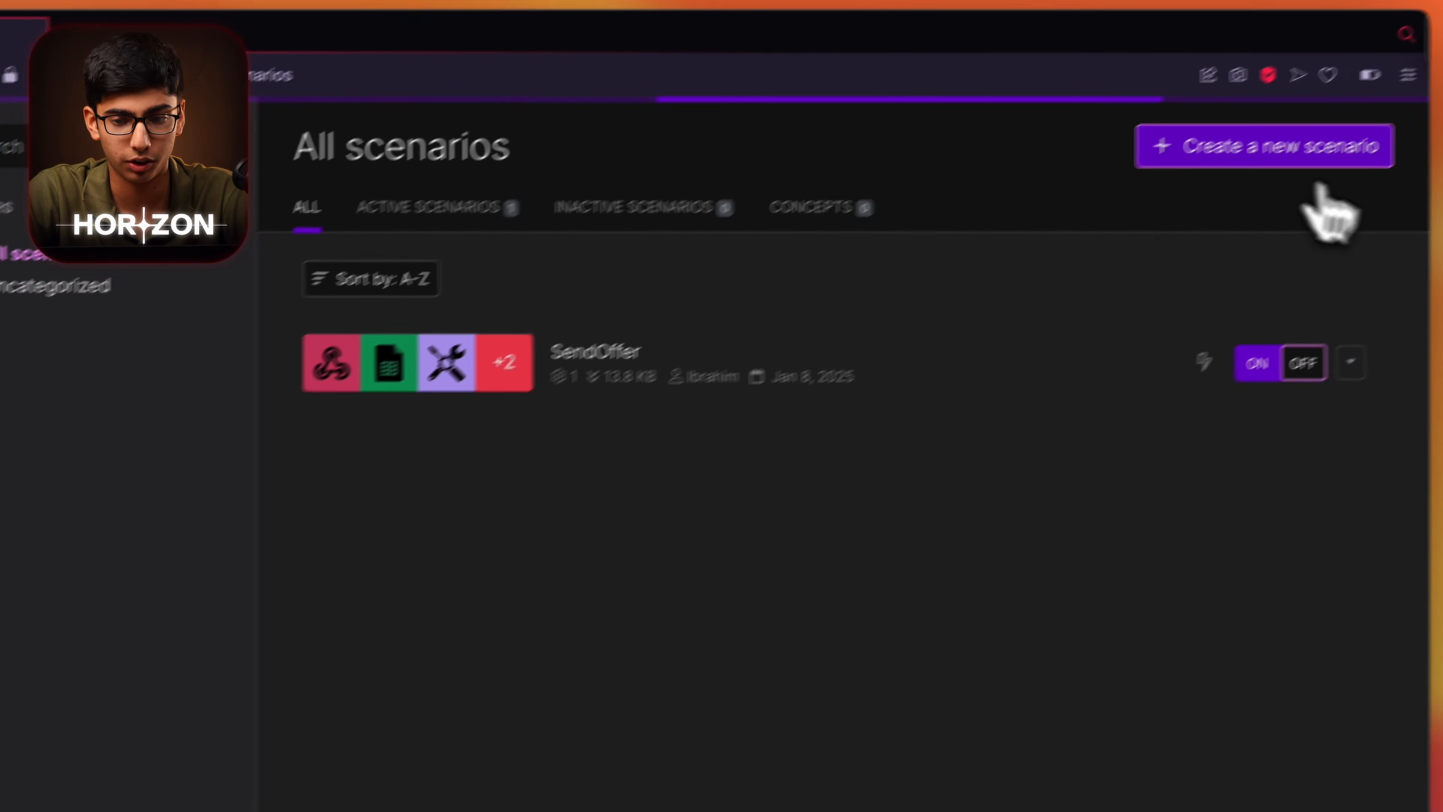
pyautogui.click(1176, 370)
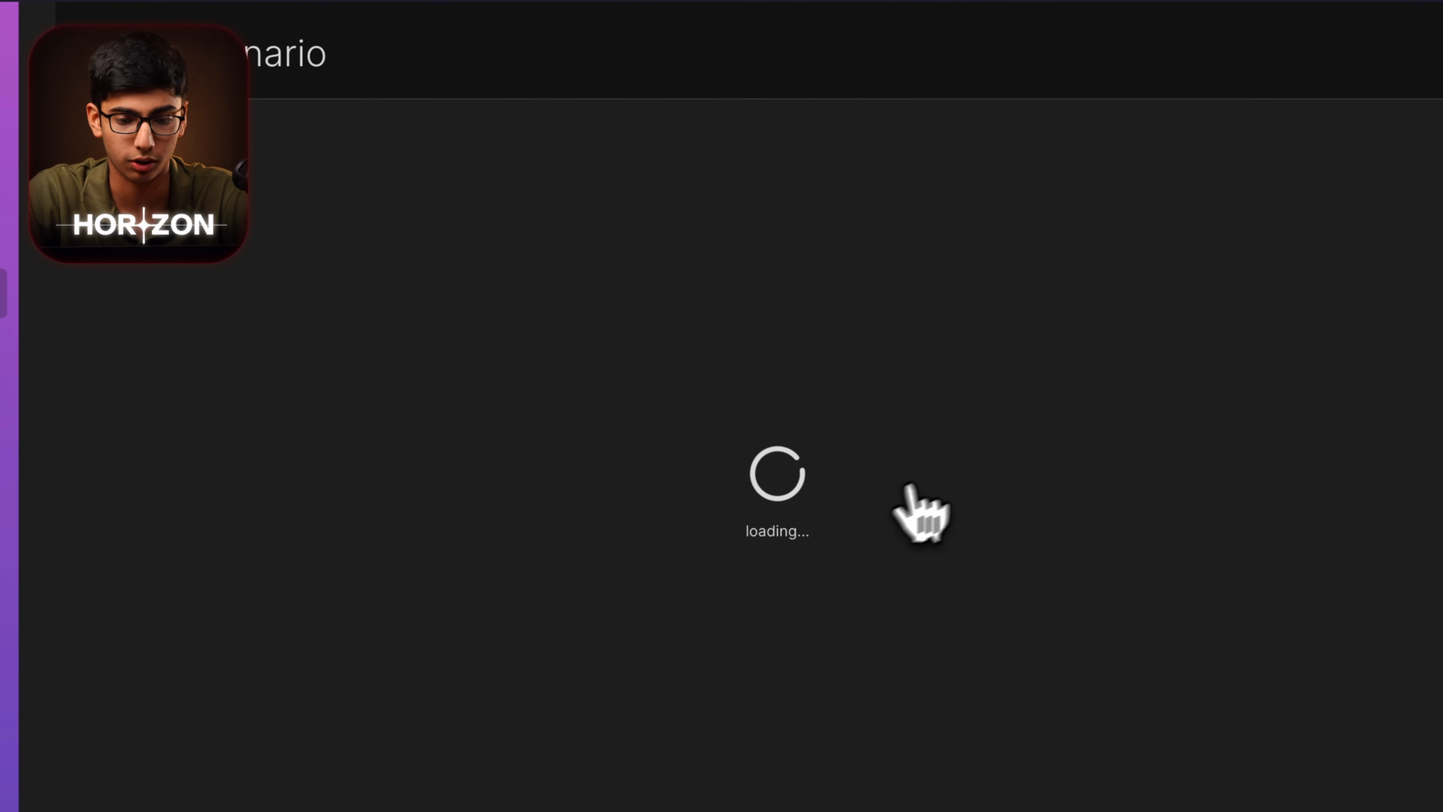
# Import the Main Calling.json blueprint and open the first Google Sheets module's connection list.
pyautogui.click(776, 774)
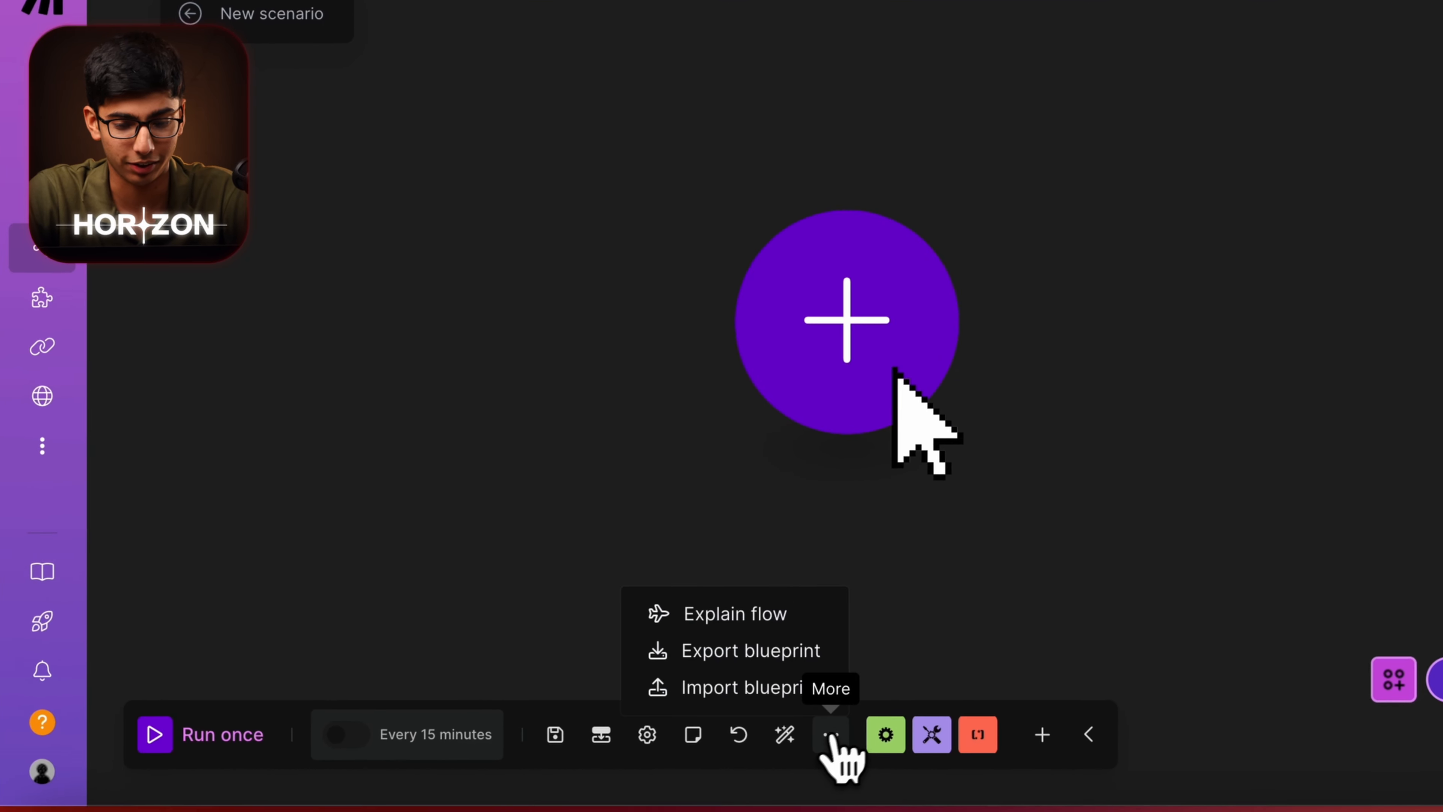
pyautogui.click(756, 681)
pyautogui.click(663, 393)
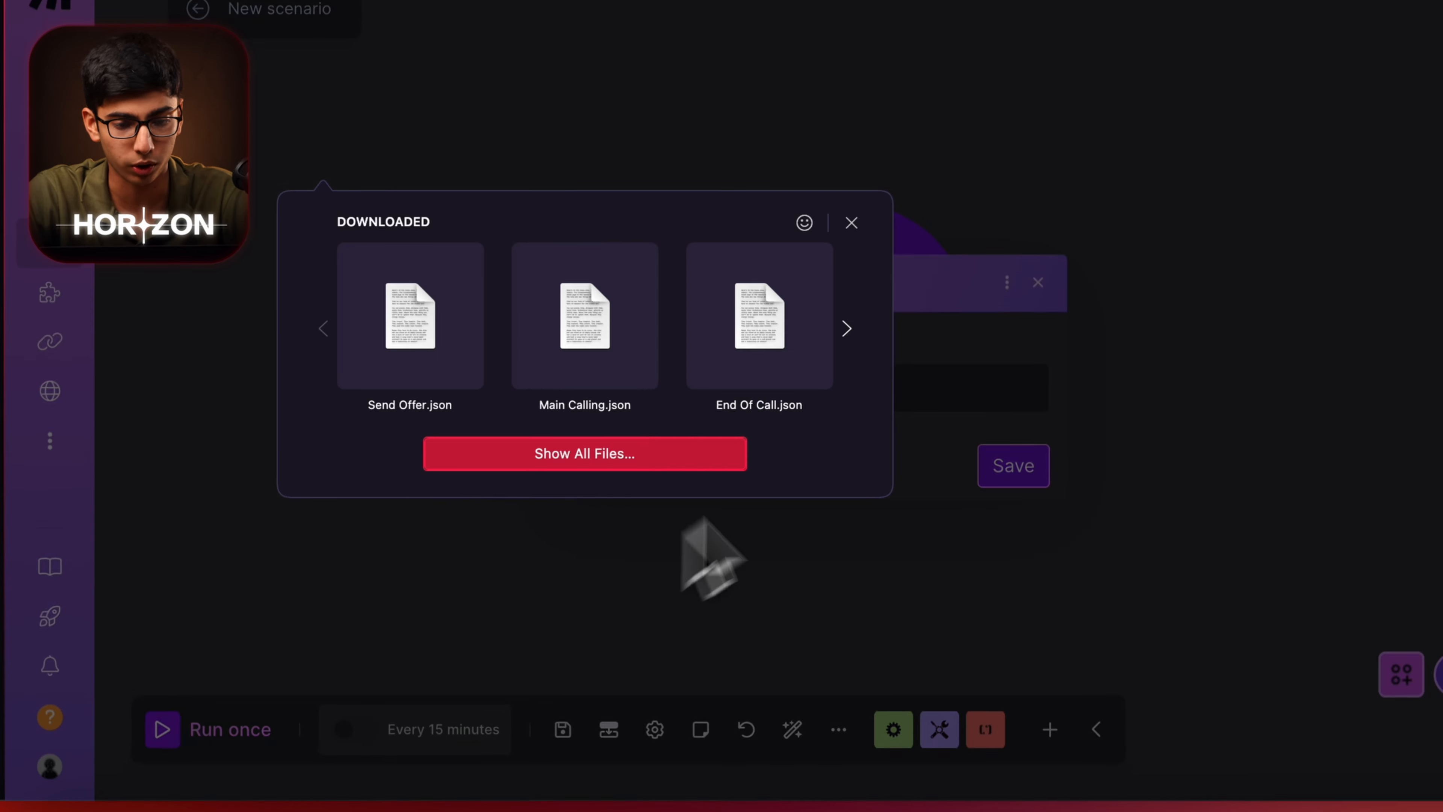
pyautogui.click(571, 400)
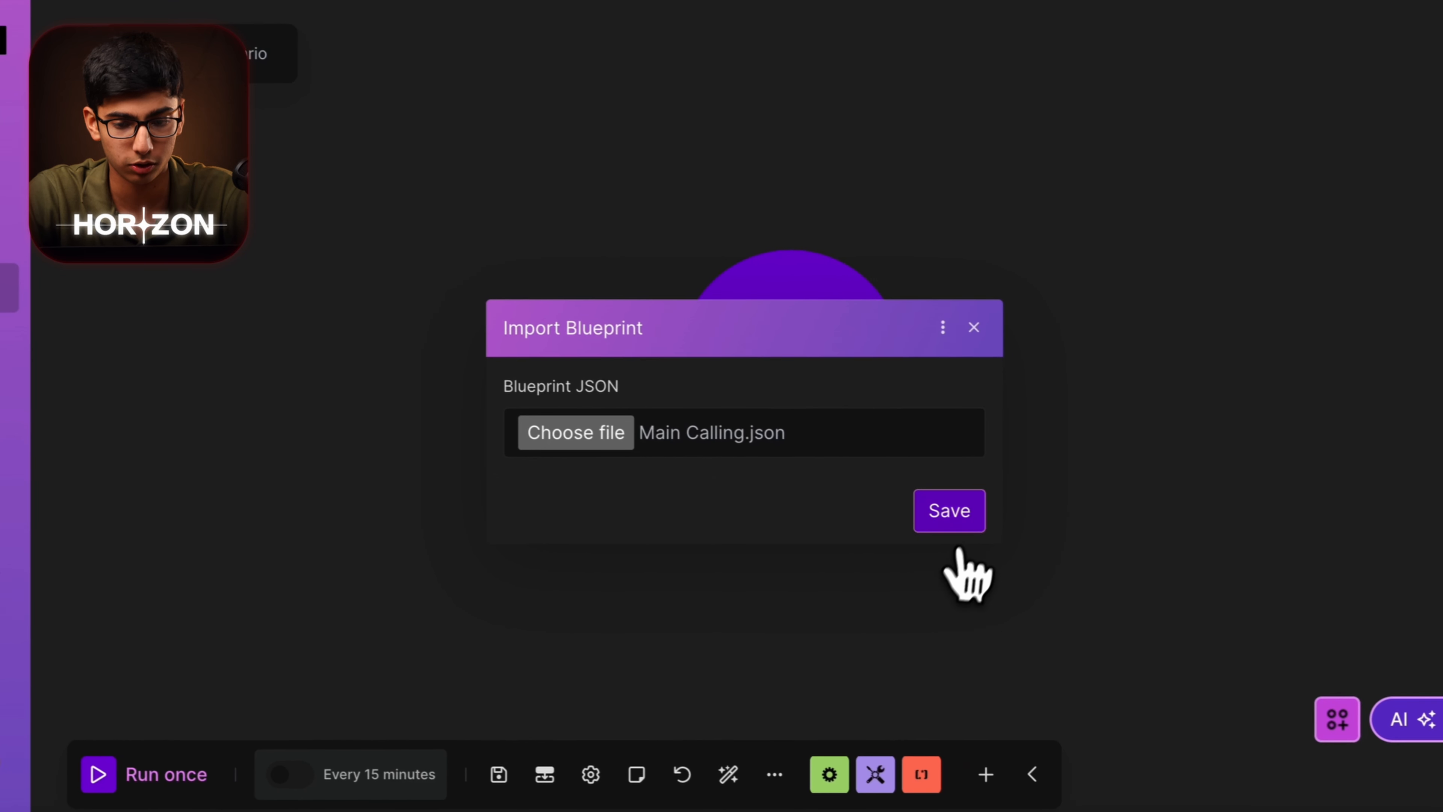
pyautogui.click(1017, 517)
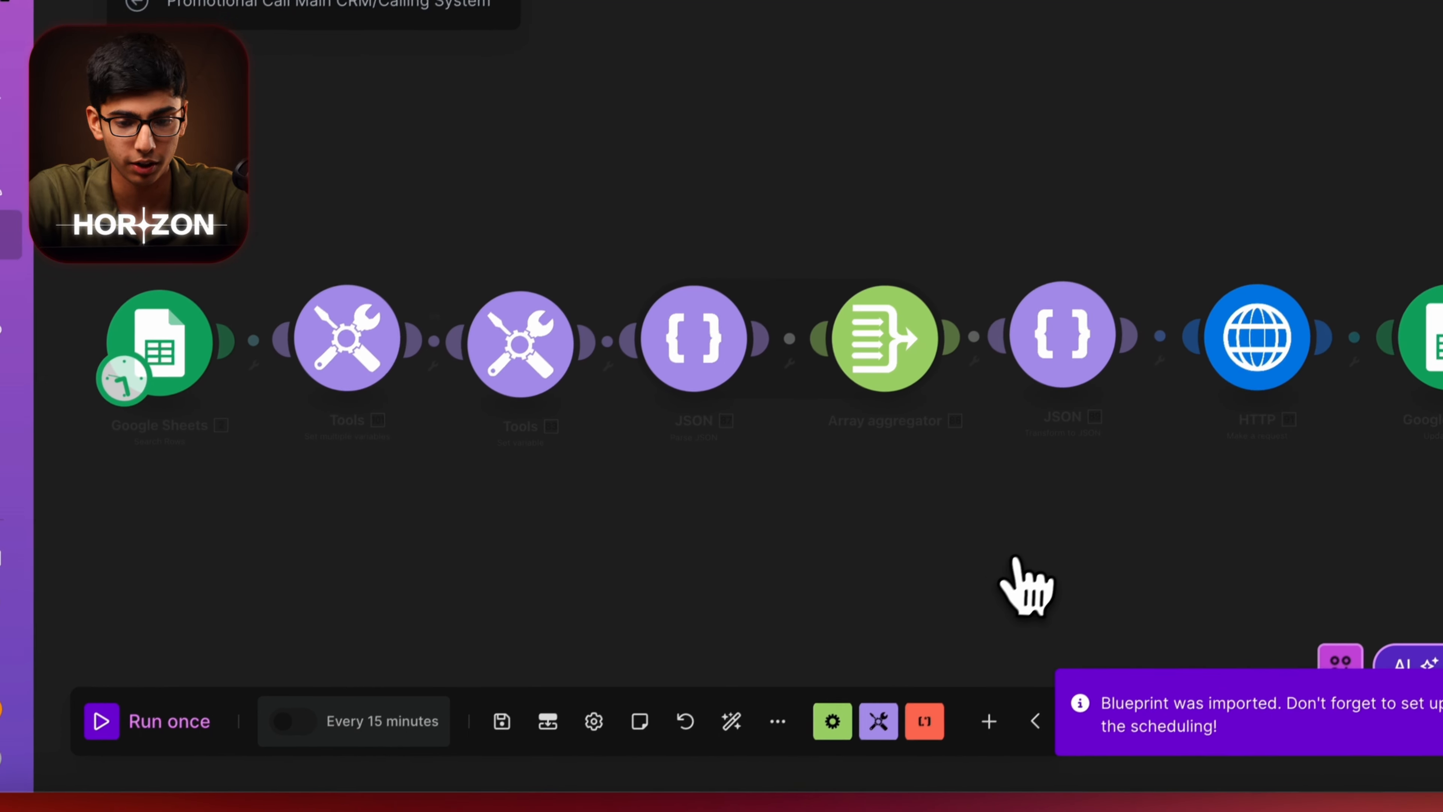
pyautogui.click(232, 404)
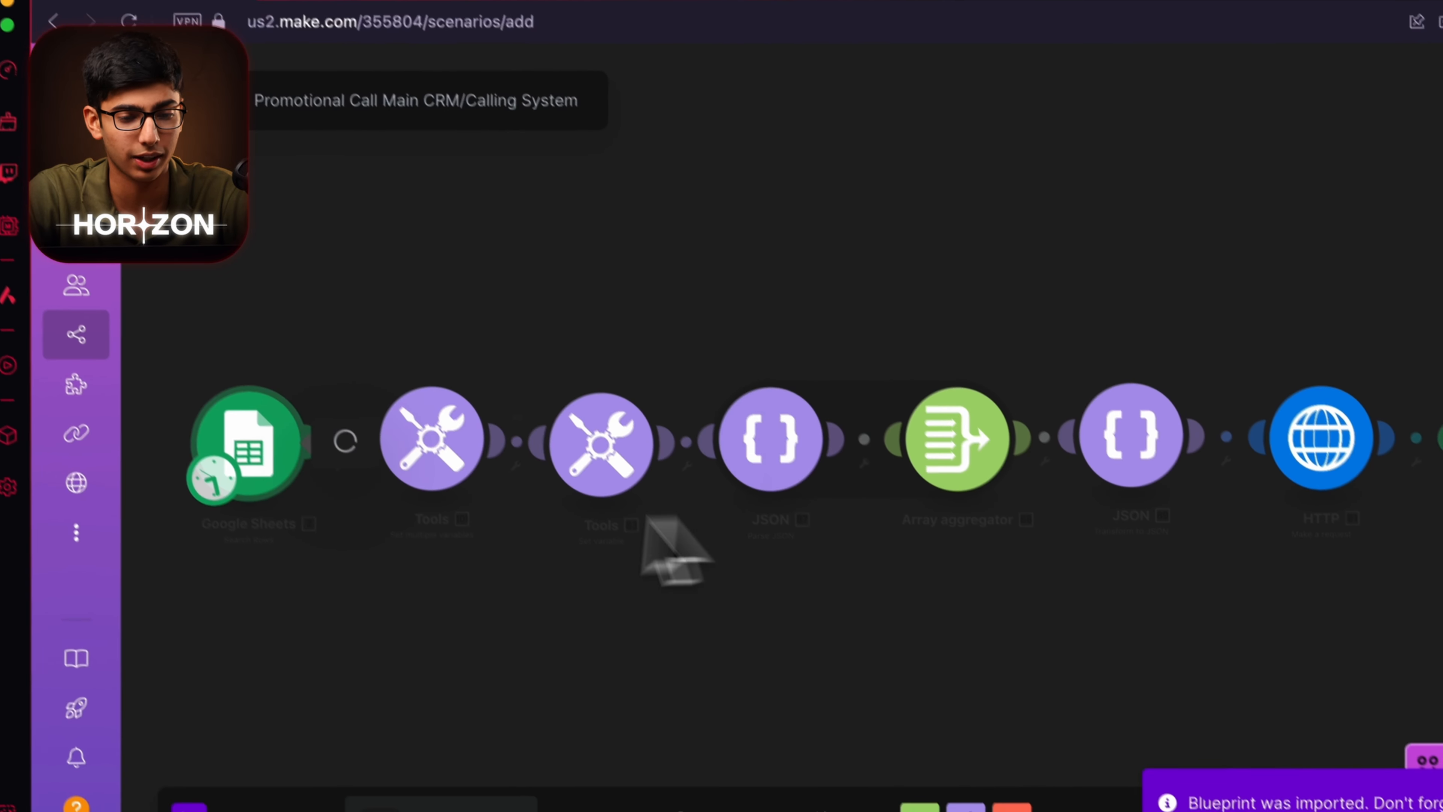
pyautogui.click(601, 457)
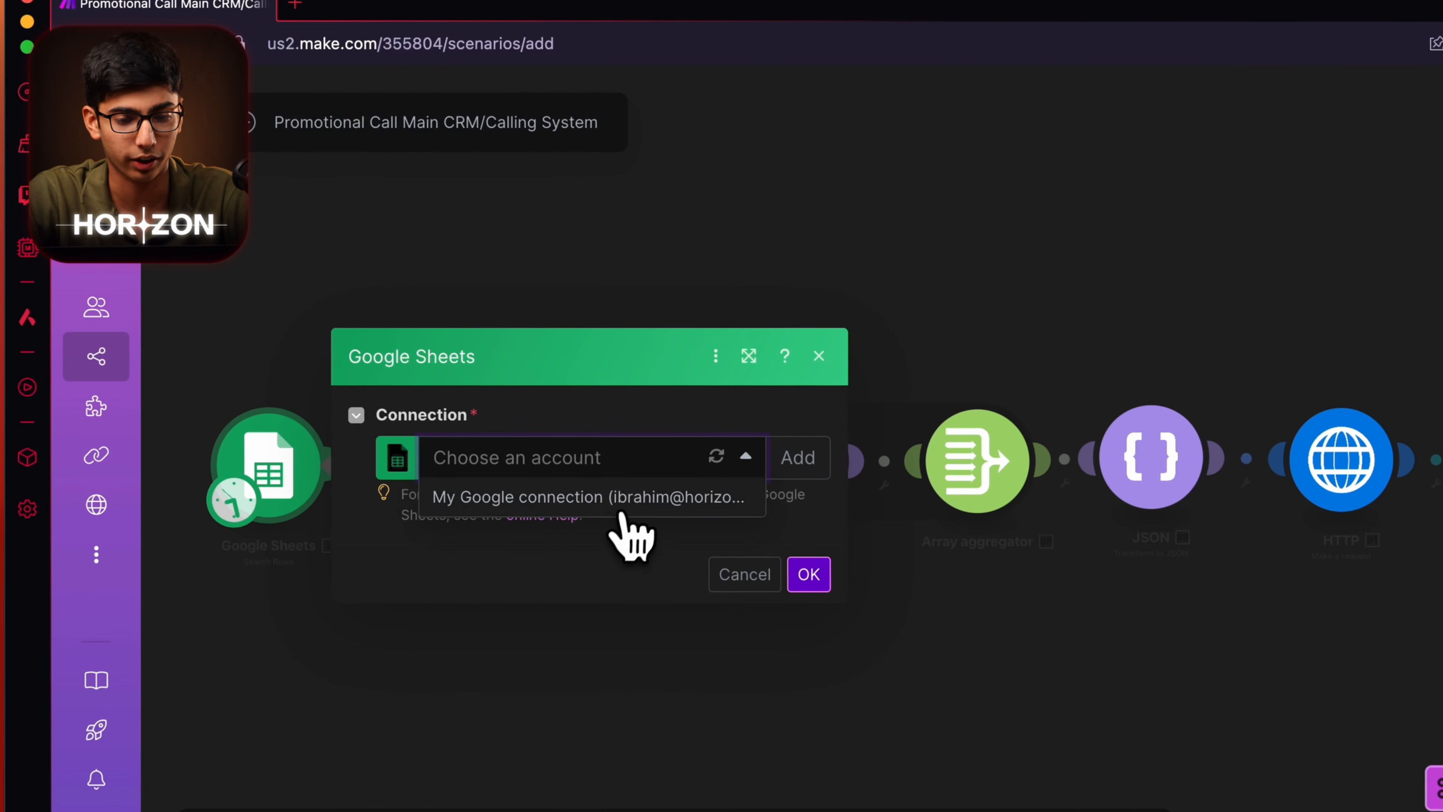
# Link the existing Google account to the first Google Sheets row search.
pyautogui.click(614, 500)
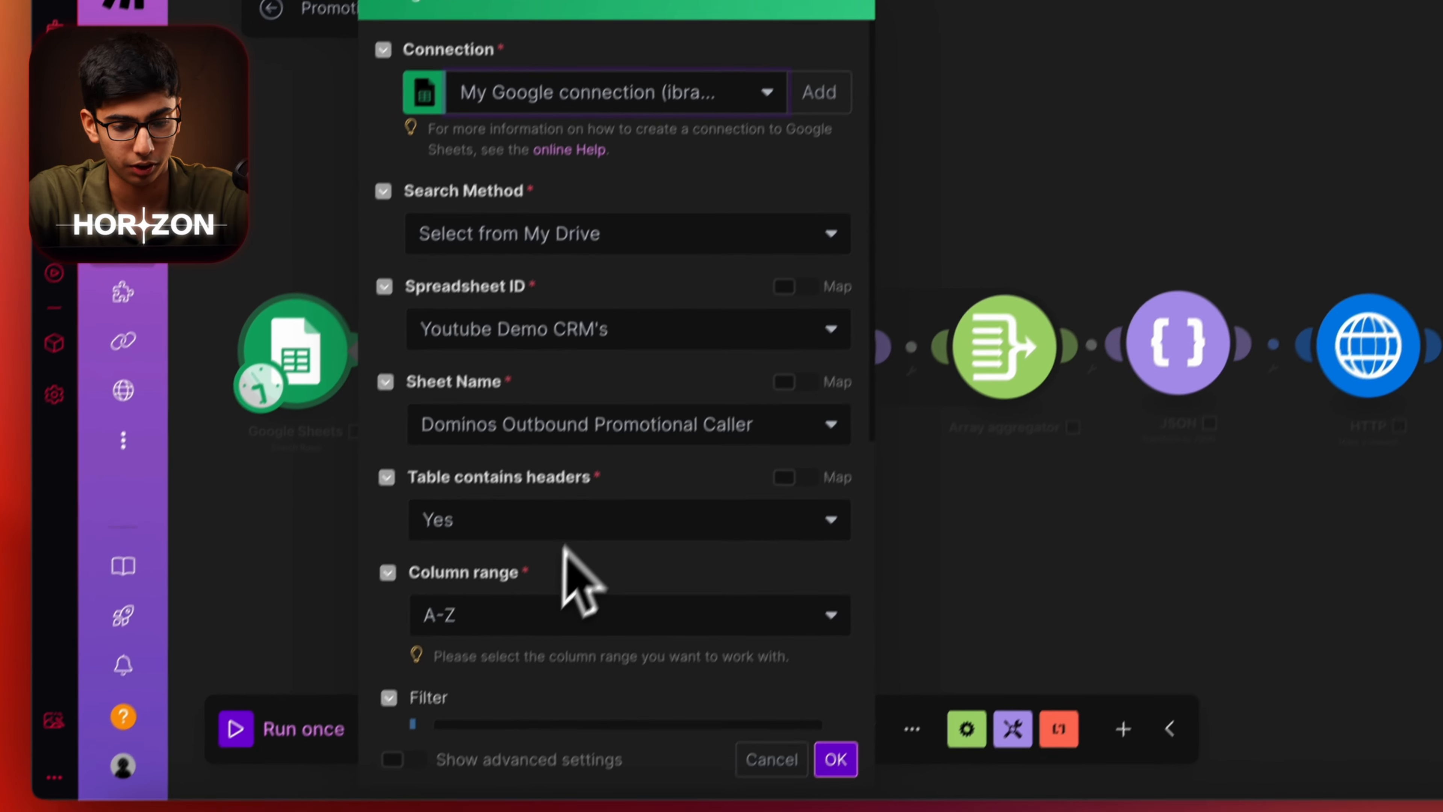
pyautogui.scroll(-3, 580, 580)
pyautogui.scroll(-5, 554, 509)
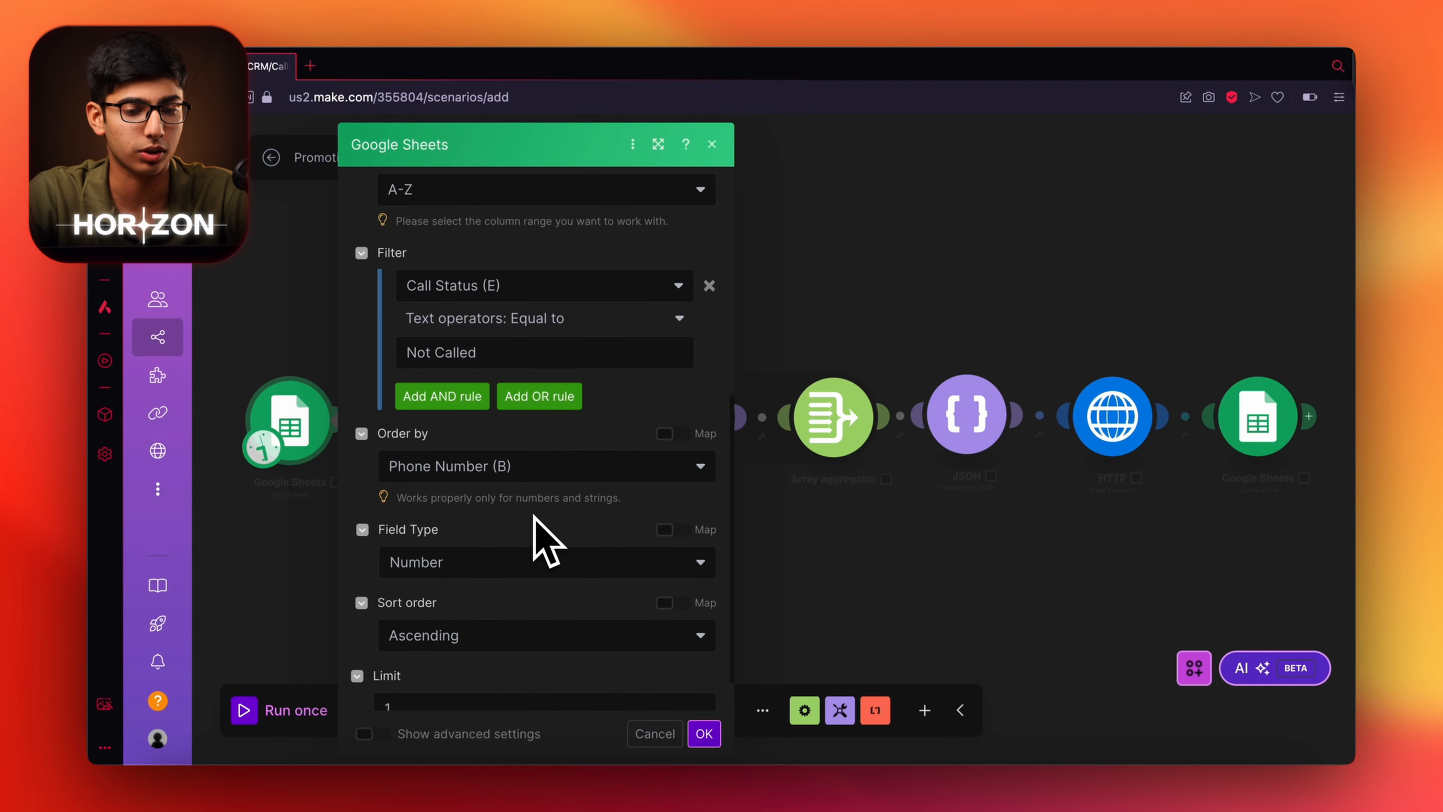
pyautogui.scroll(-2, 548, 522)
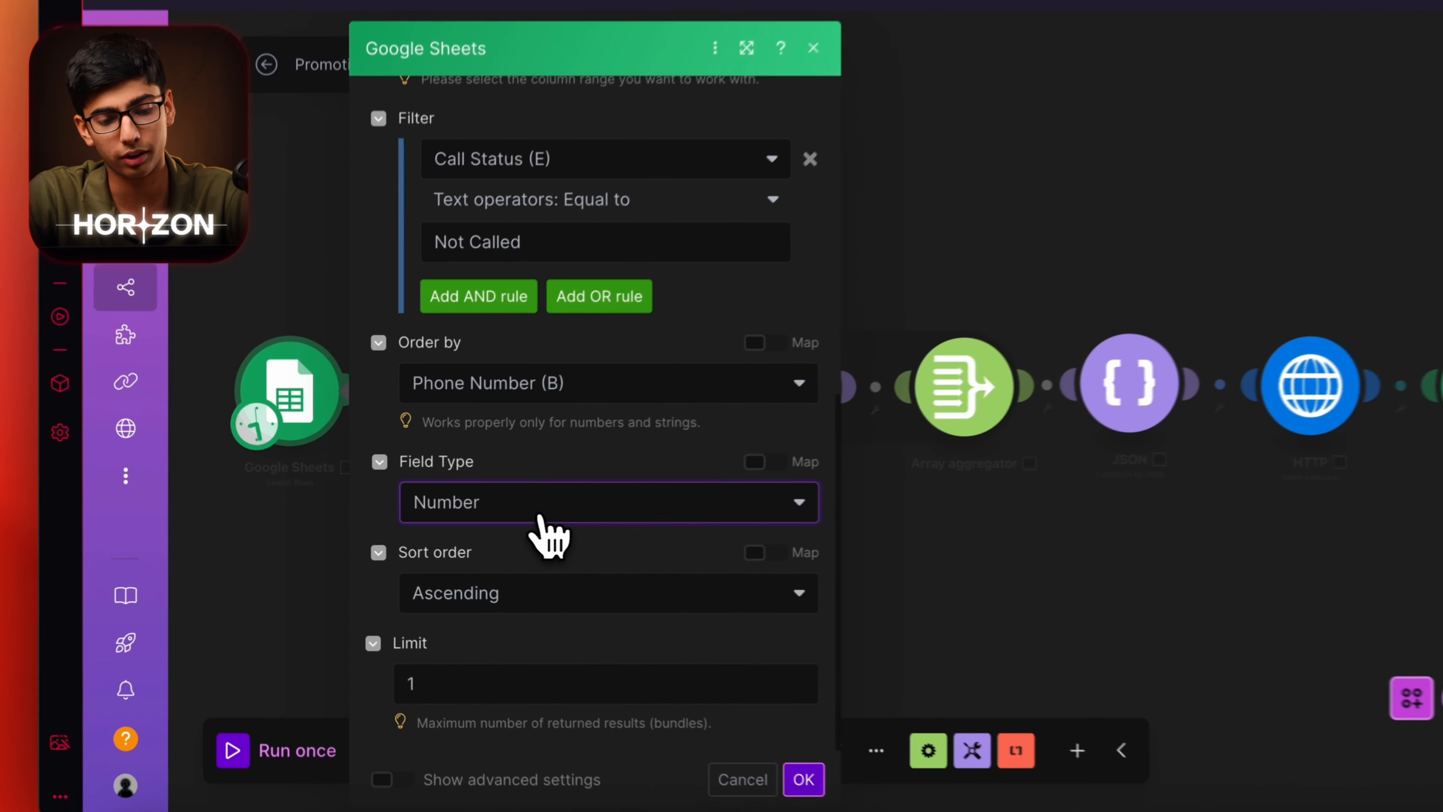
# Order rows by Phone Number (B) as Number, ascending, limit to 1 row, and save.
pyautogui.click(466, 511)
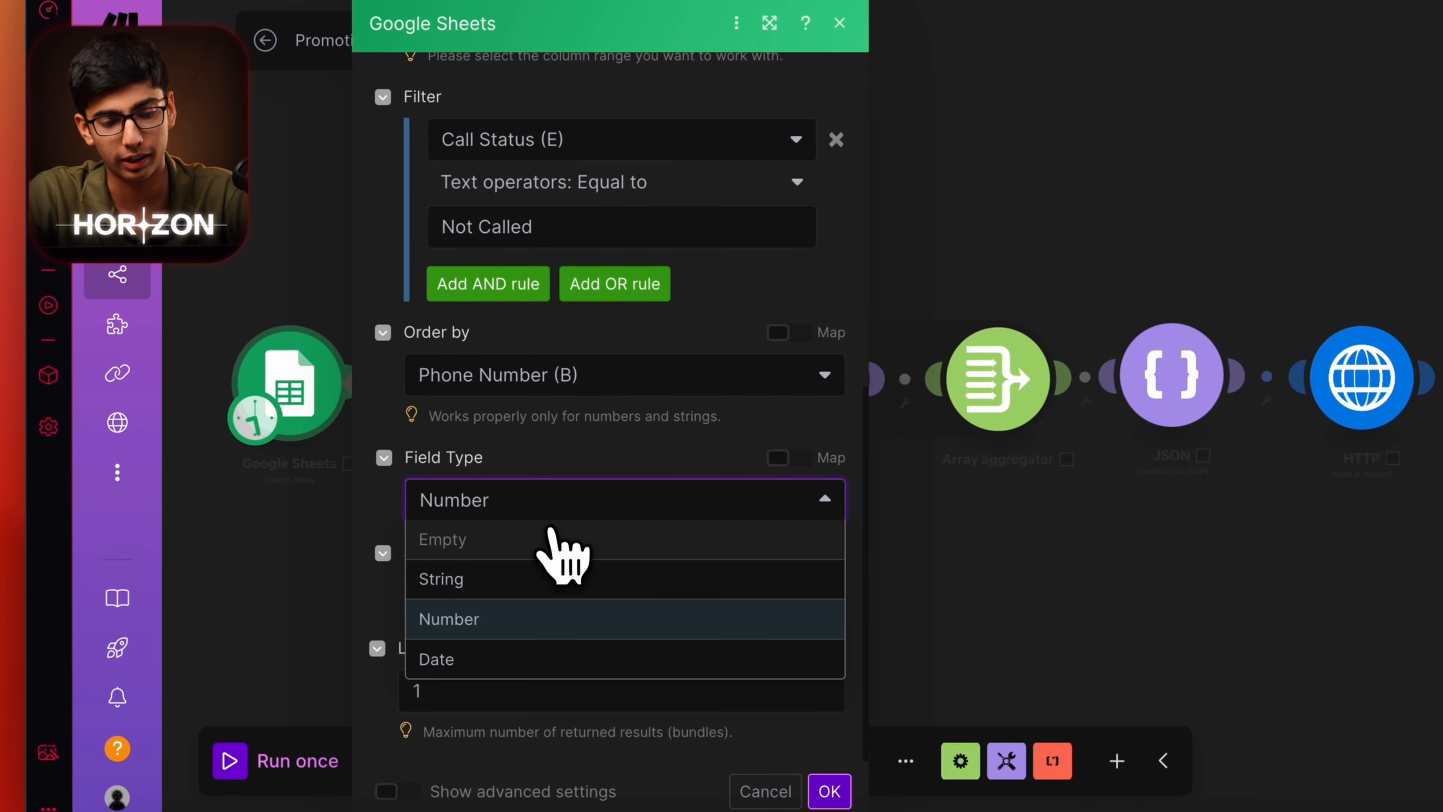
pyautogui.click(550, 539)
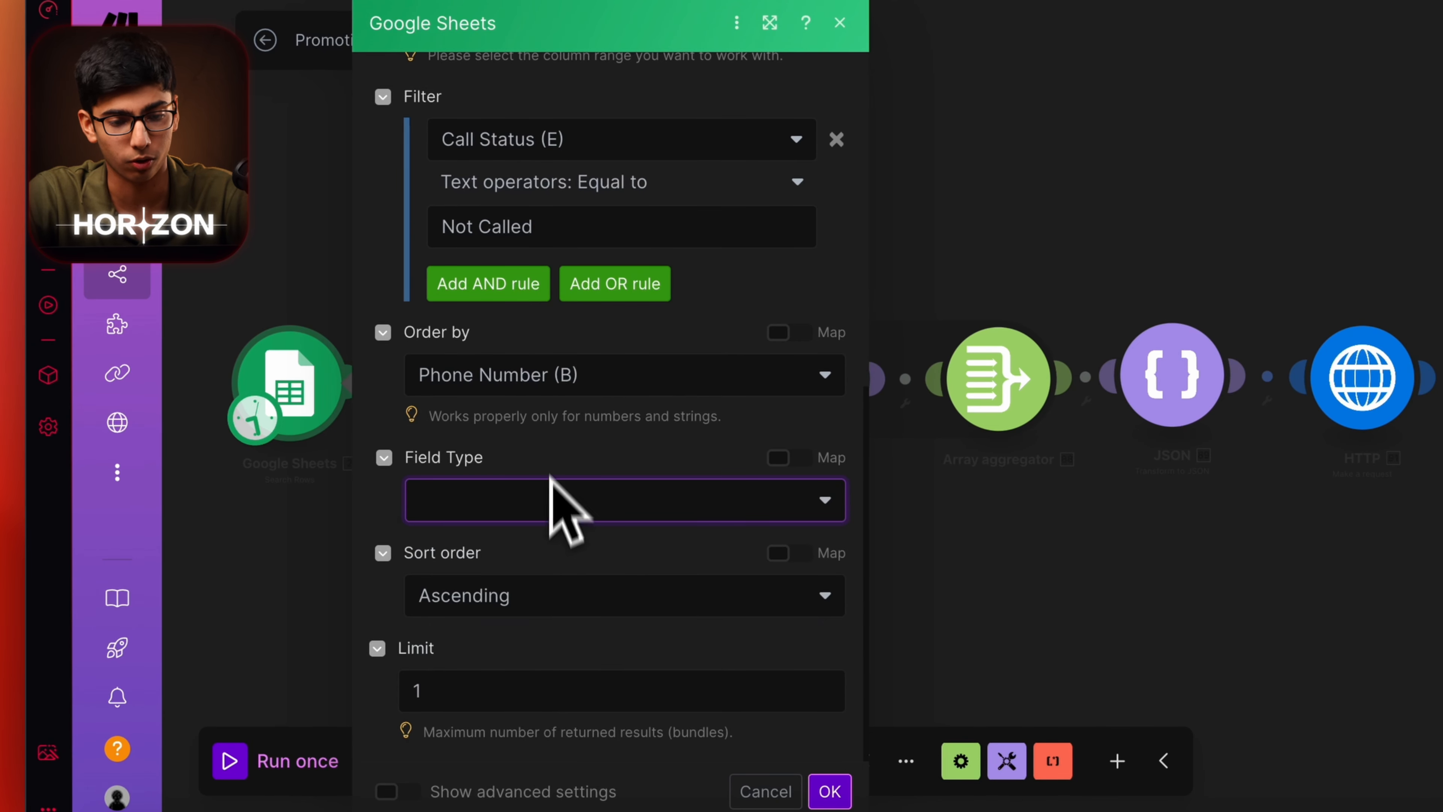
pyautogui.click(570, 378)
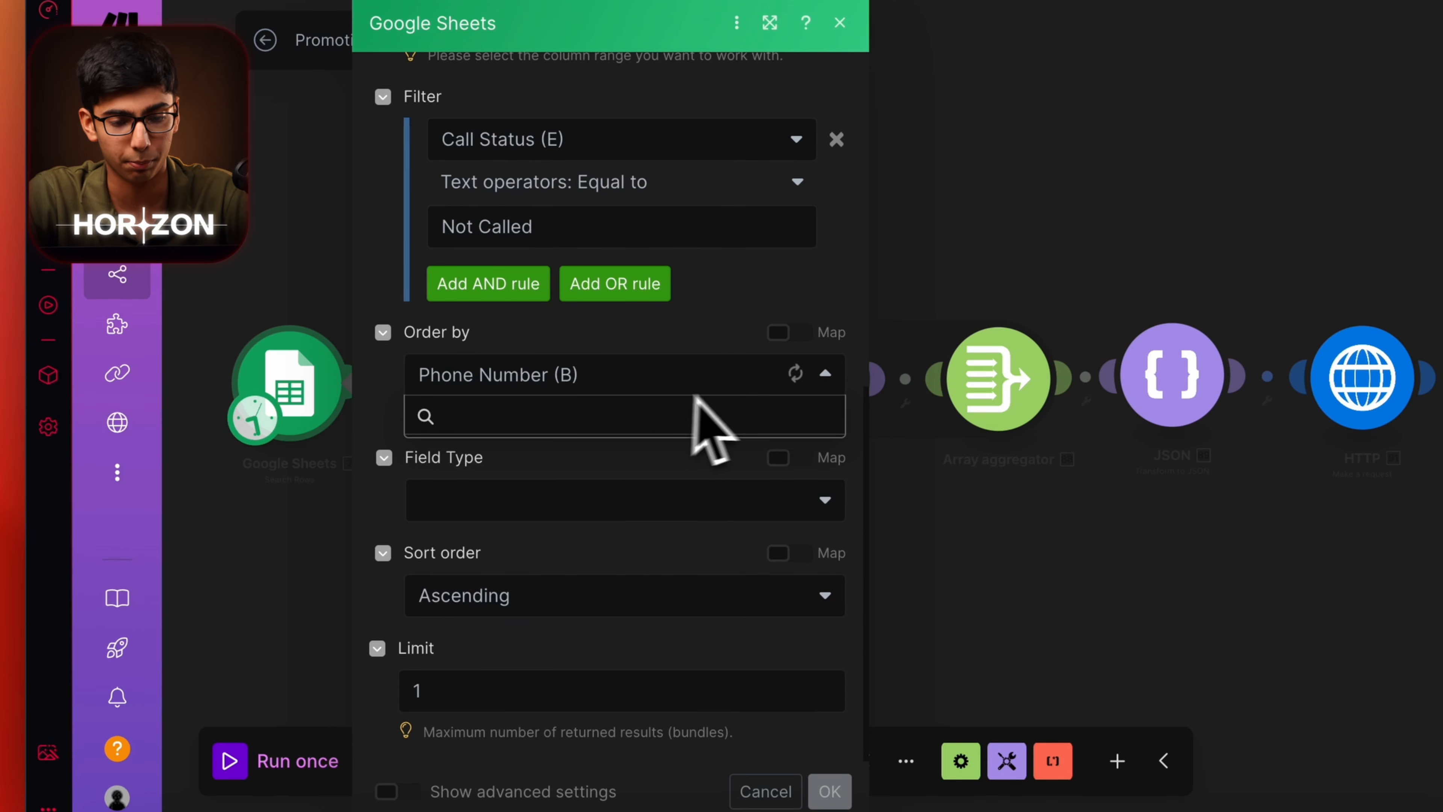
pyautogui.click(566, 453)
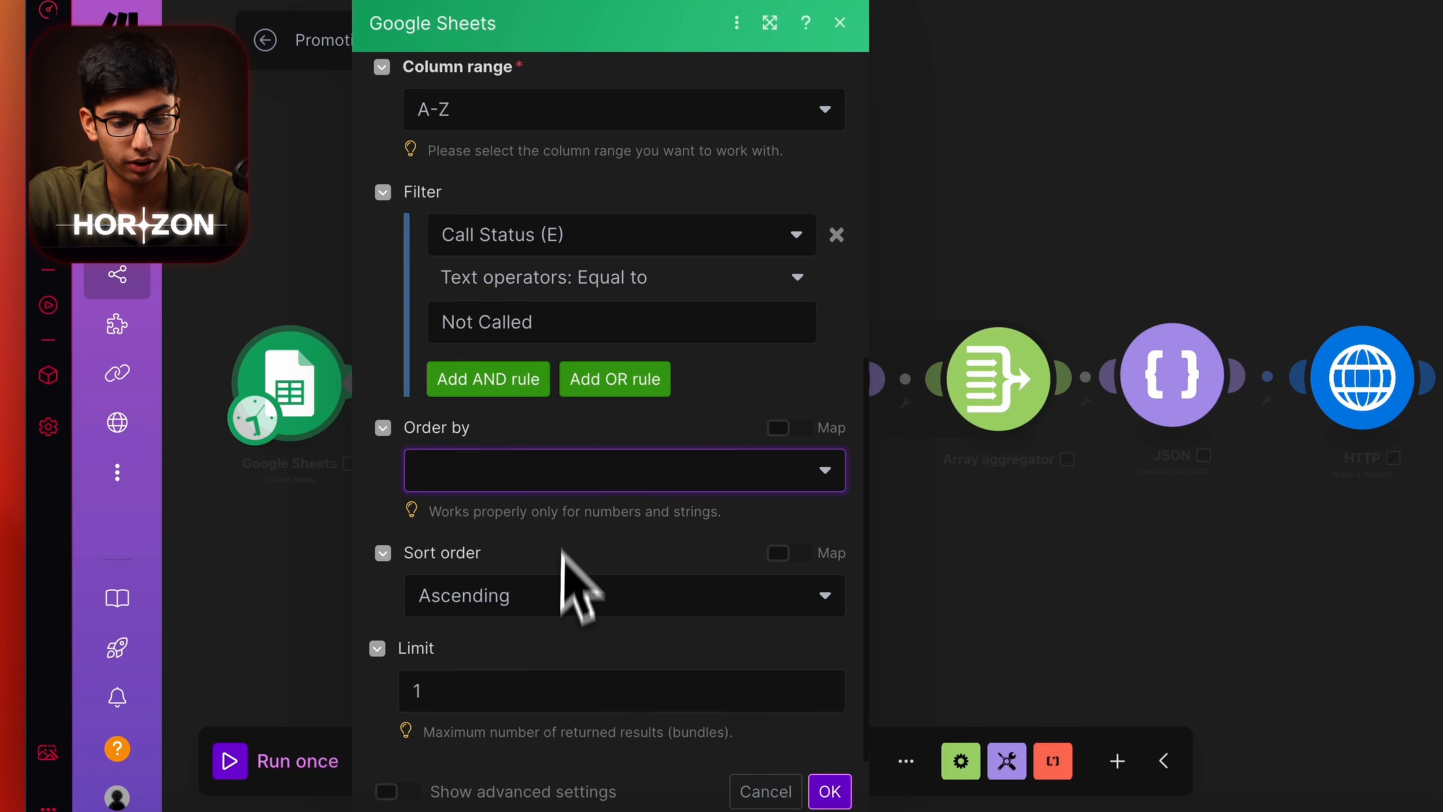
pyautogui.click(608, 471)
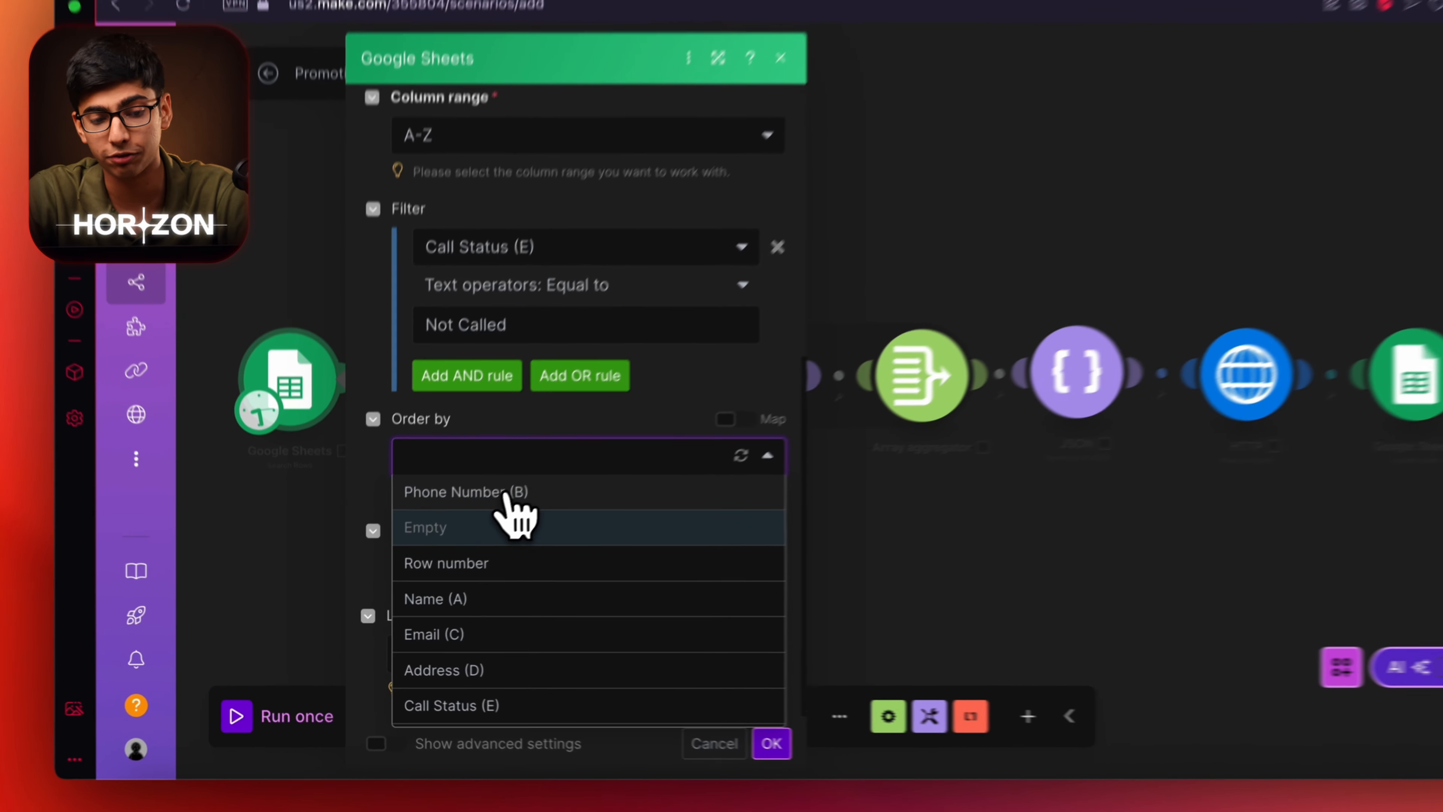
pyautogui.click(478, 519)
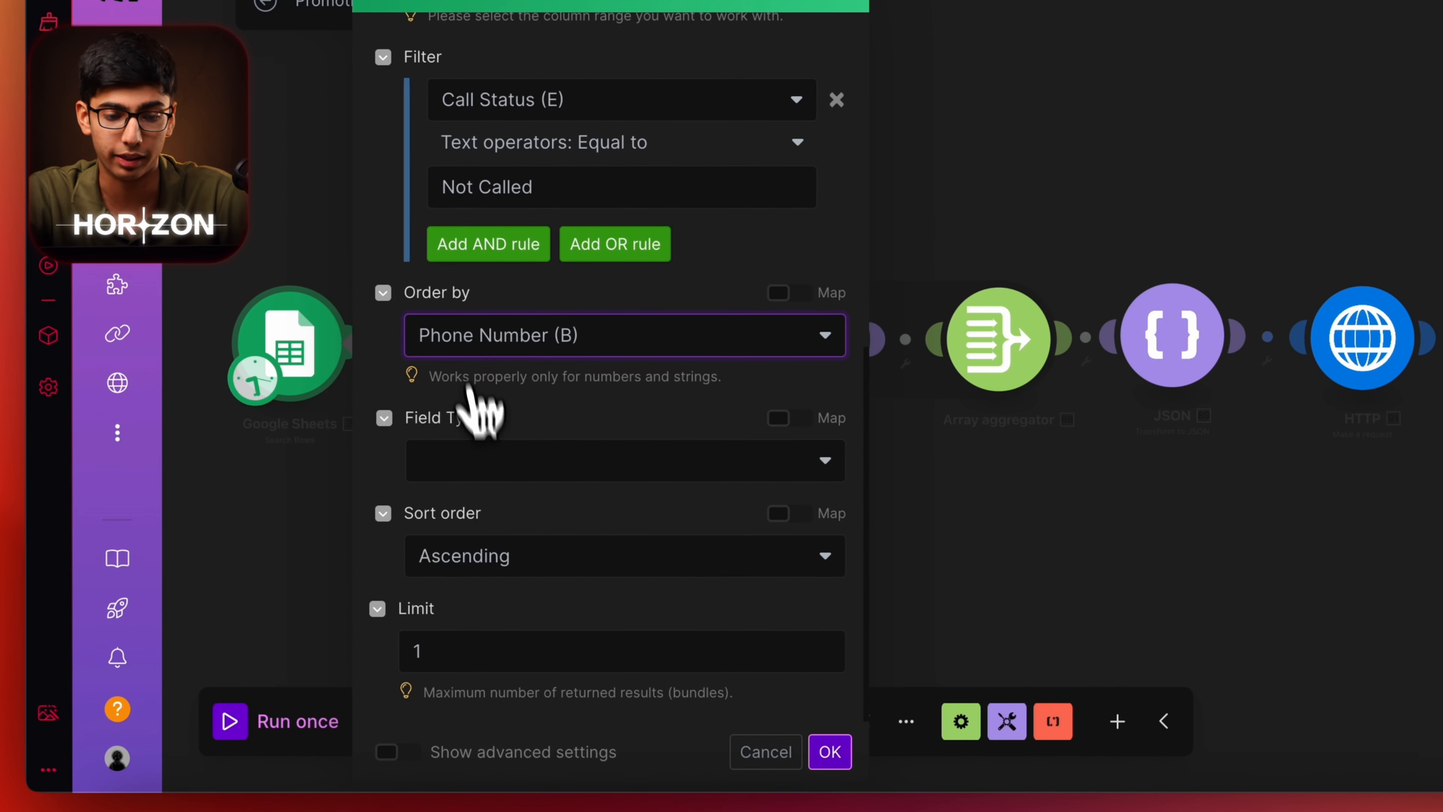
pyautogui.click(483, 461)
pyautogui.click(502, 577)
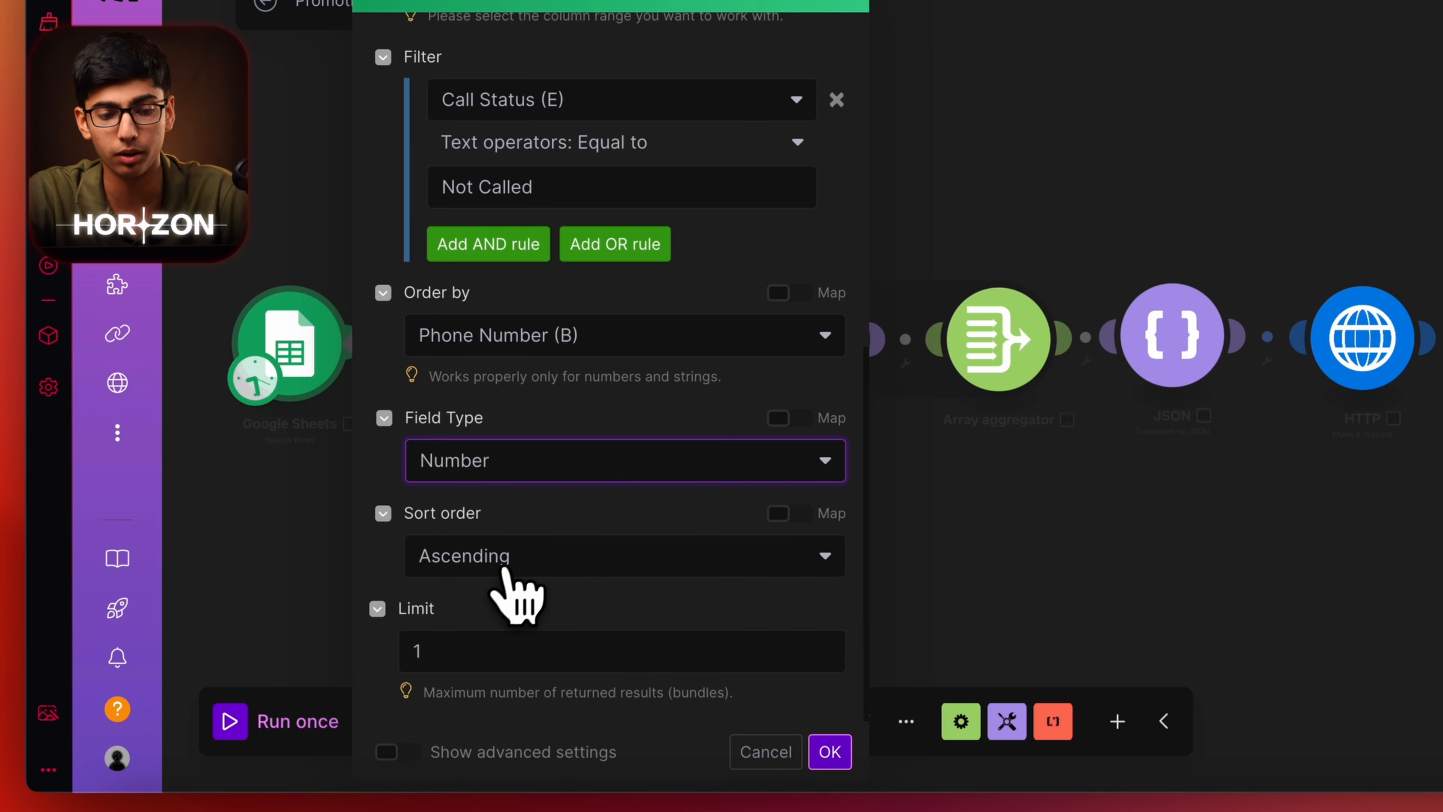
pyautogui.click(500, 653)
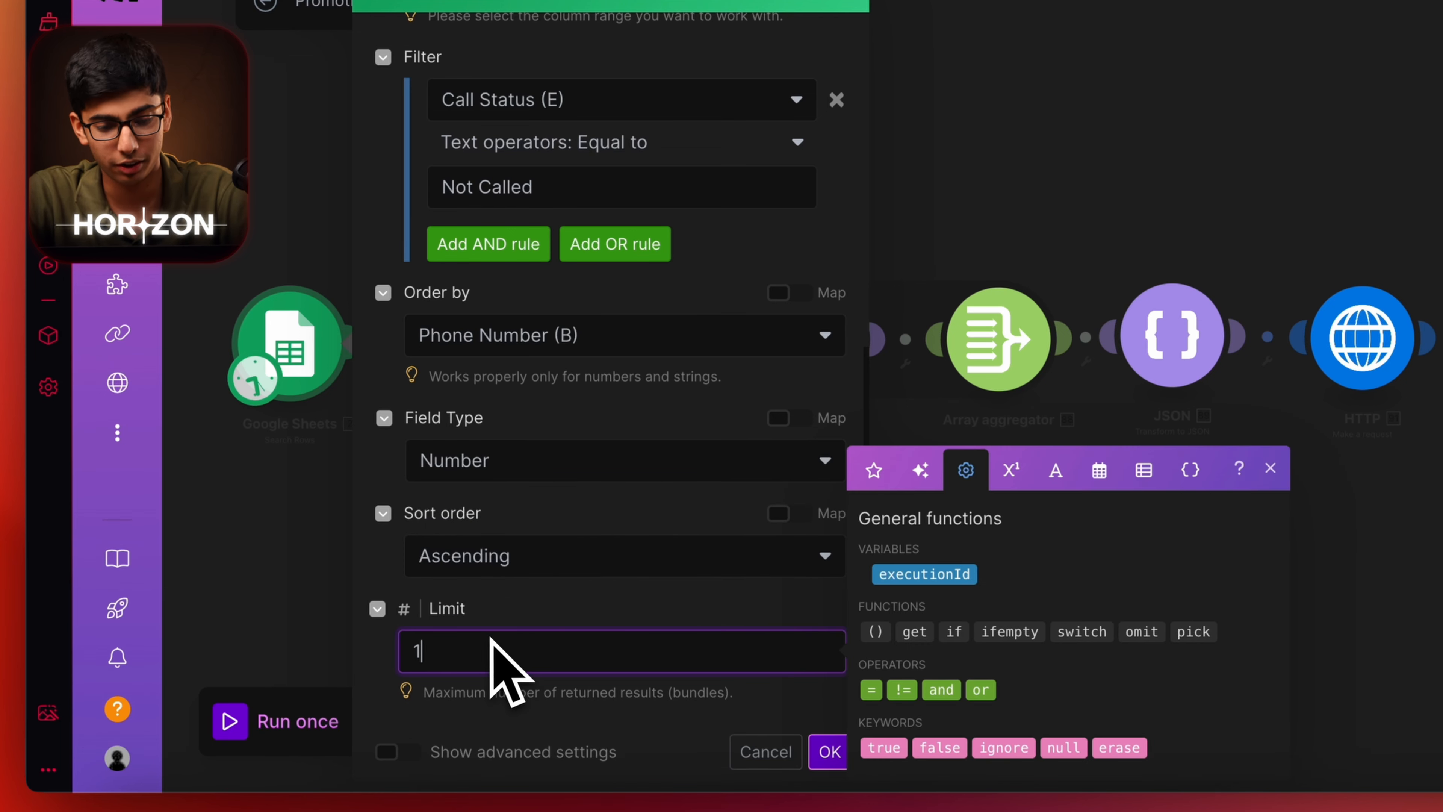
pyautogui.click(618, 627)
pyautogui.click(830, 752)
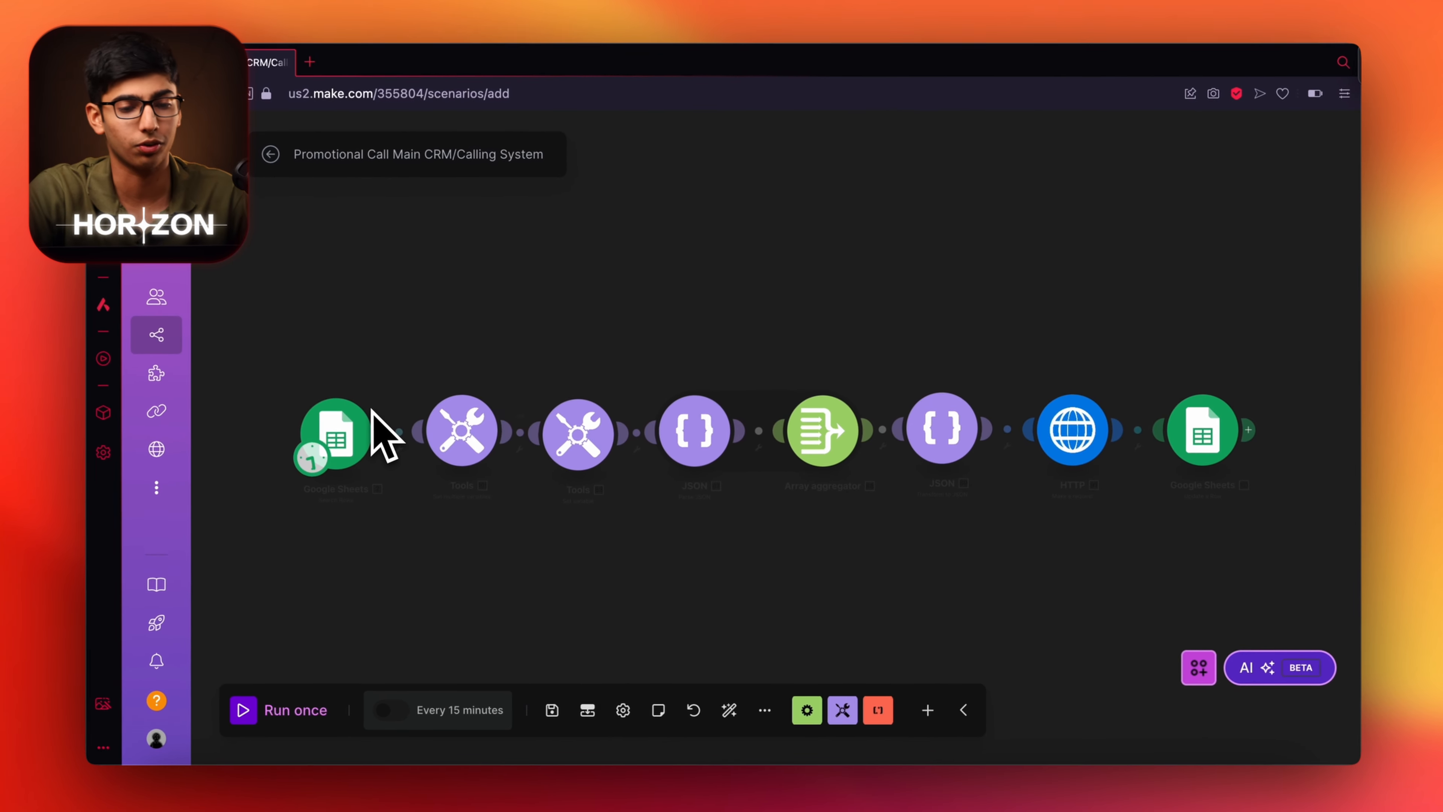
pyautogui.click(366, 441)
pyautogui.scroll(-3, 654, 586)
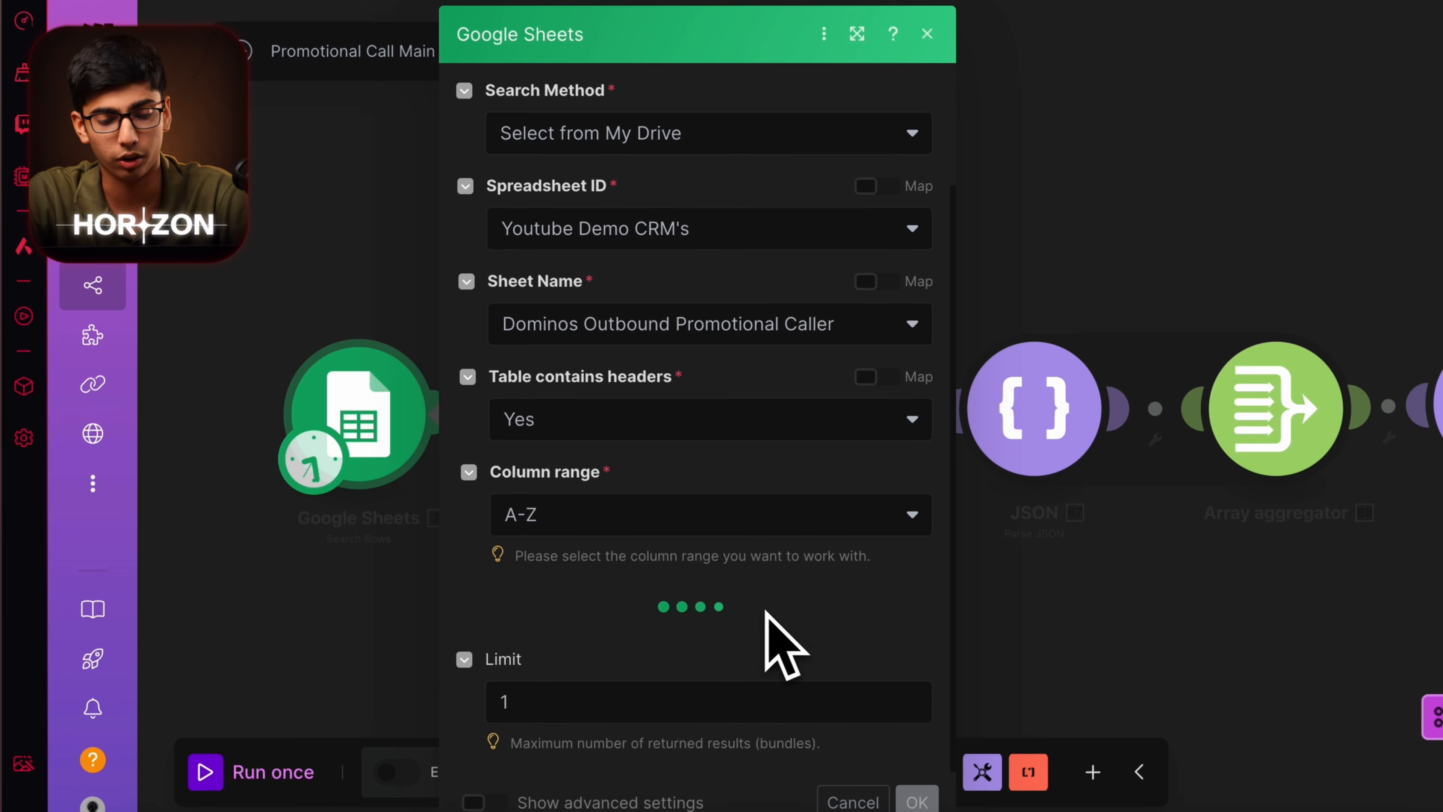
pyautogui.click(320, 623)
pyautogui.moveTo(659, 645); pyautogui.dragTo(470, 645)
pyautogui.scroll(-1, 479, 652)
pyautogui.scroll(2, 474, 586)
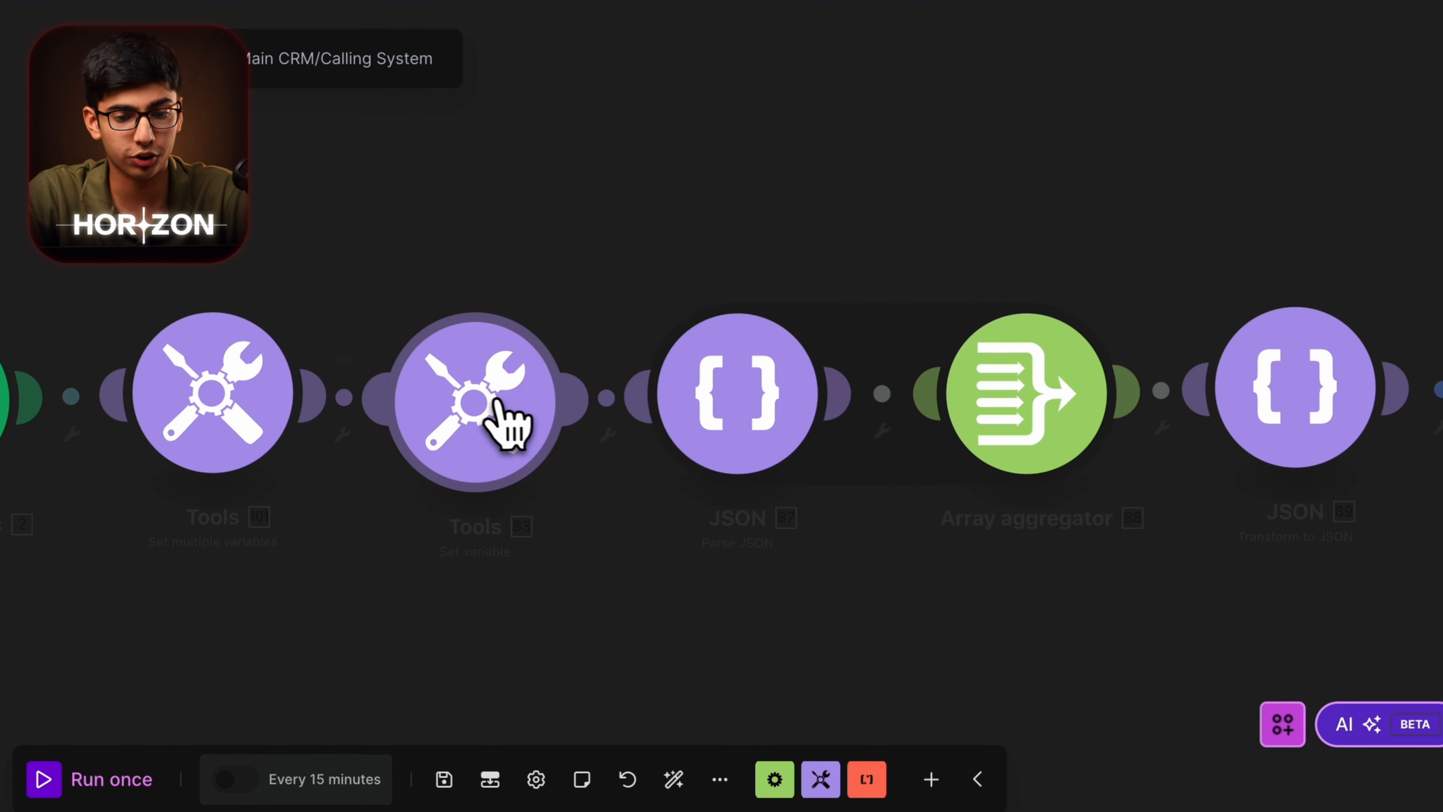
pyautogui.click(662, 398)
pyautogui.click(446, 548)
pyautogui.click(483, 469)
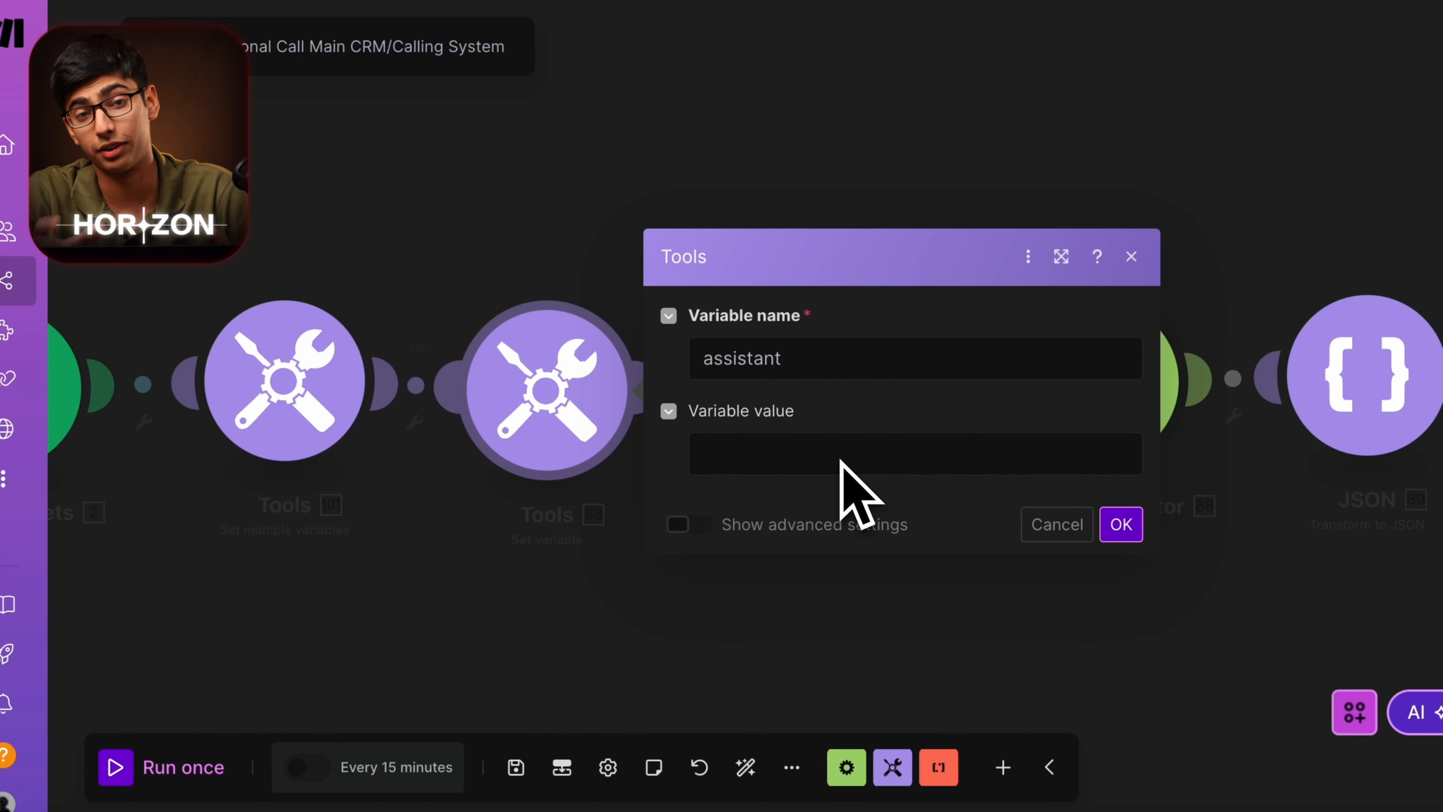
pyautogui.click(561, 527)
pyautogui.moveTo(878, 523); pyautogui.dragTo(801, 483)
pyautogui.scroll(2, 801, 482)
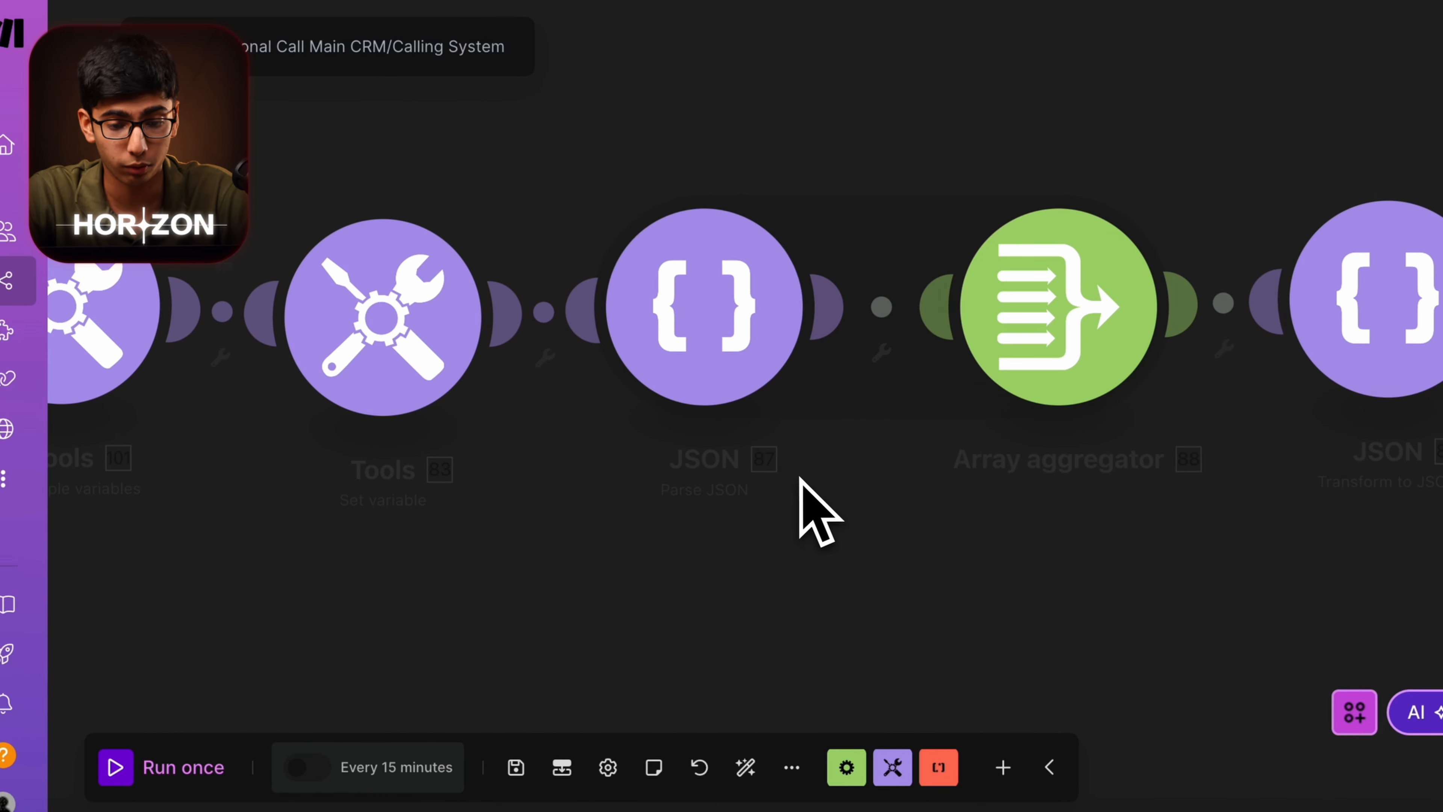
pyautogui.click(725, 364)
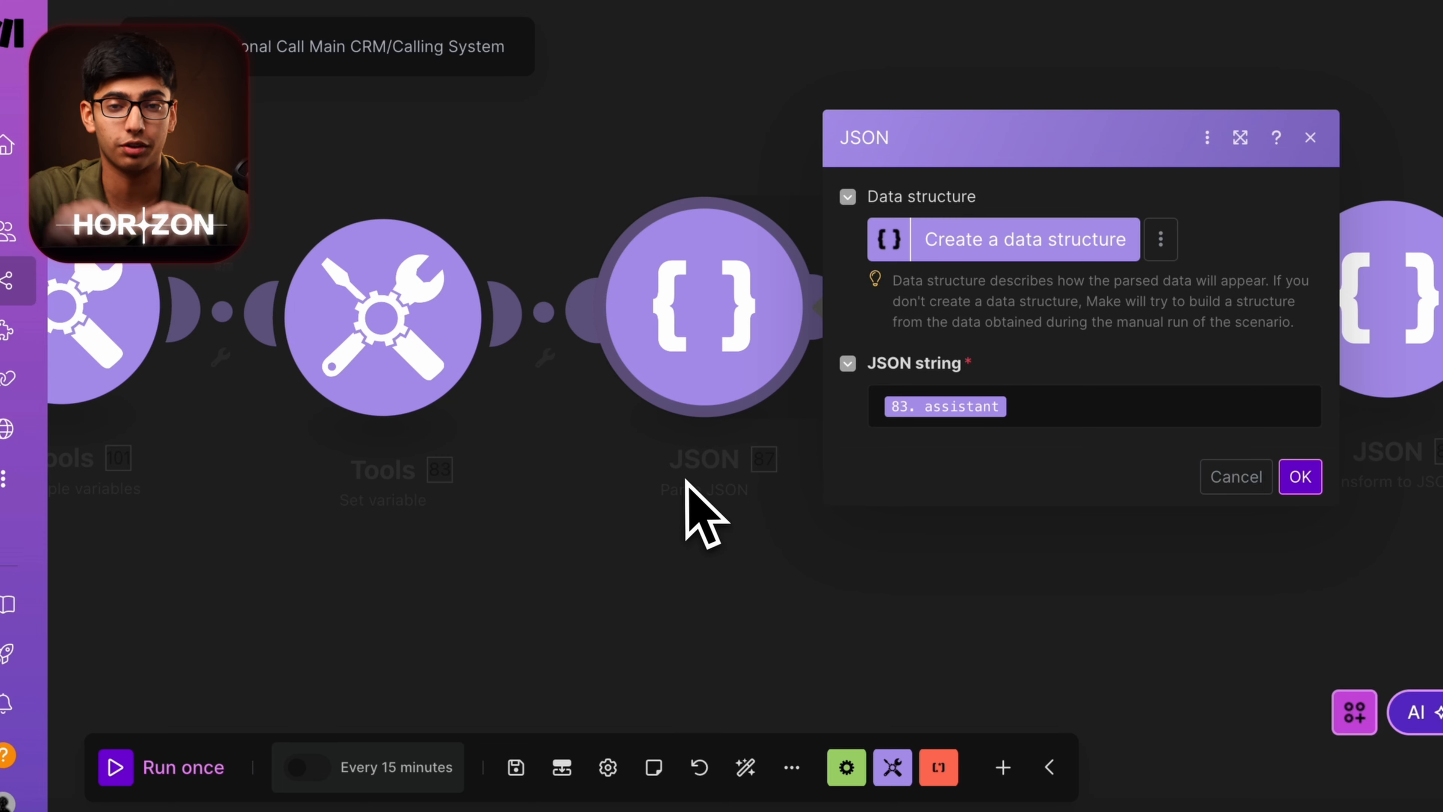
pyautogui.click(704, 486)
pyautogui.scroll(-2, 705, 511)
pyautogui.hscroll(5, 670, 569)
pyautogui.hscroll(4, 685, 576)
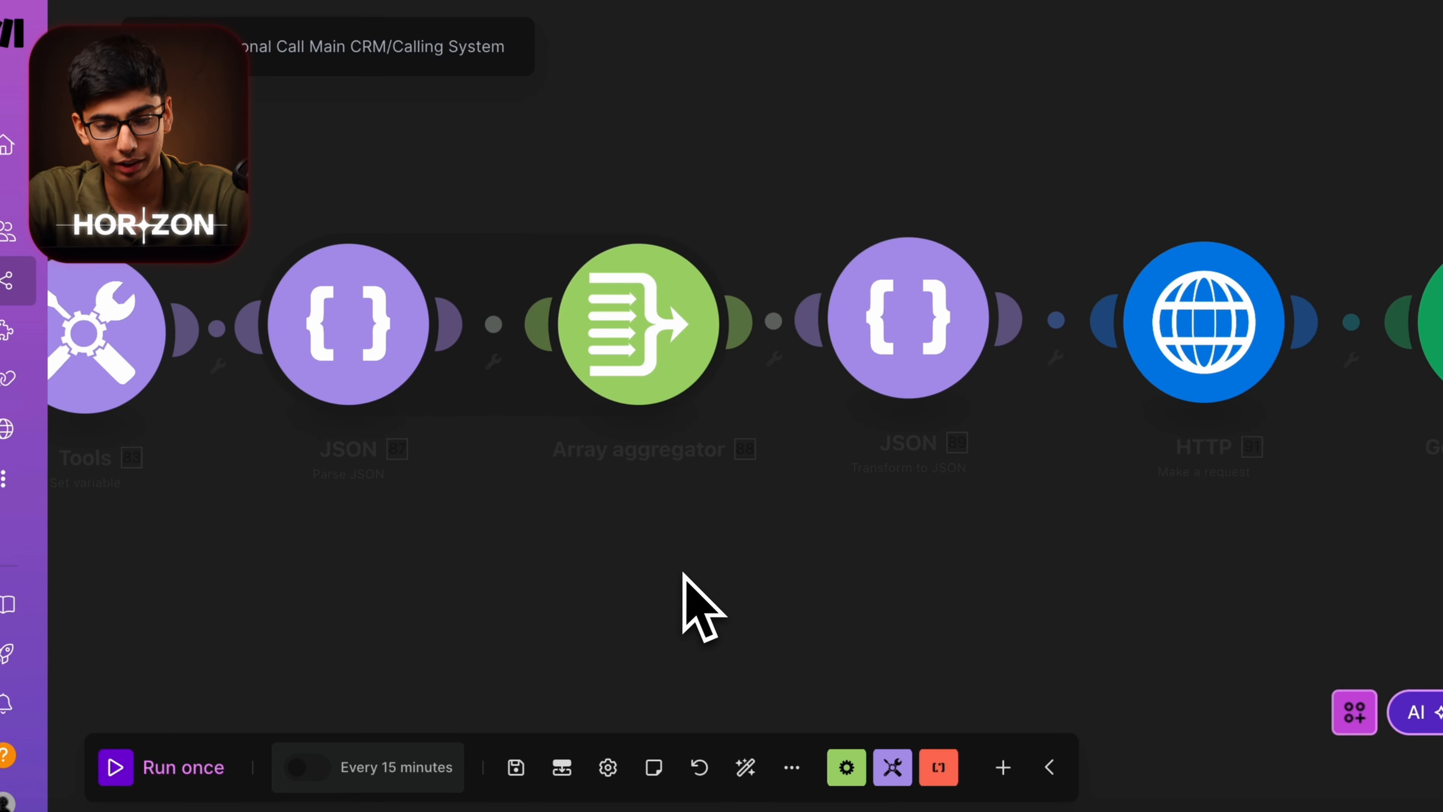
pyautogui.click(732, 331)
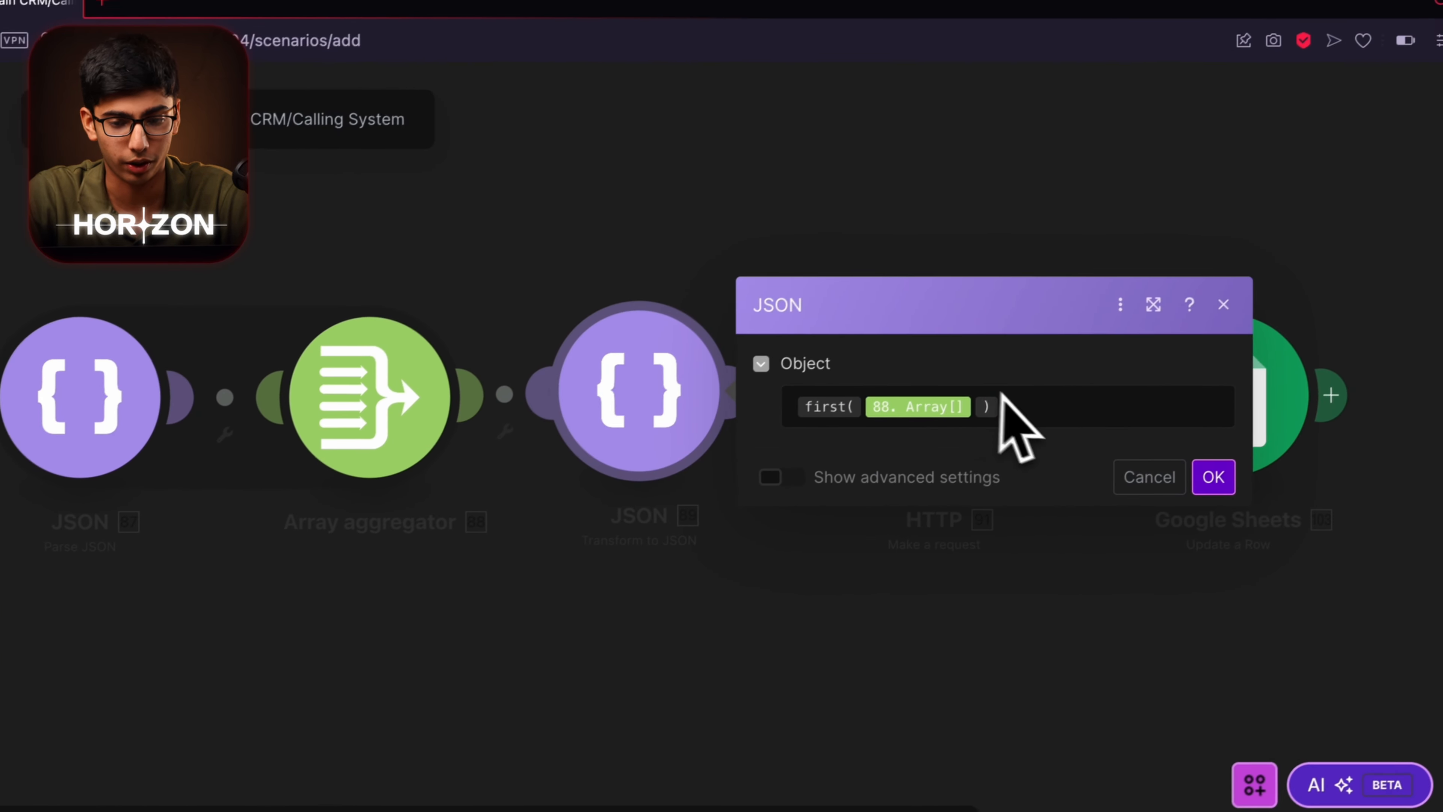
pyautogui.click(668, 491)
pyautogui.hscroll(3, 776, 560)
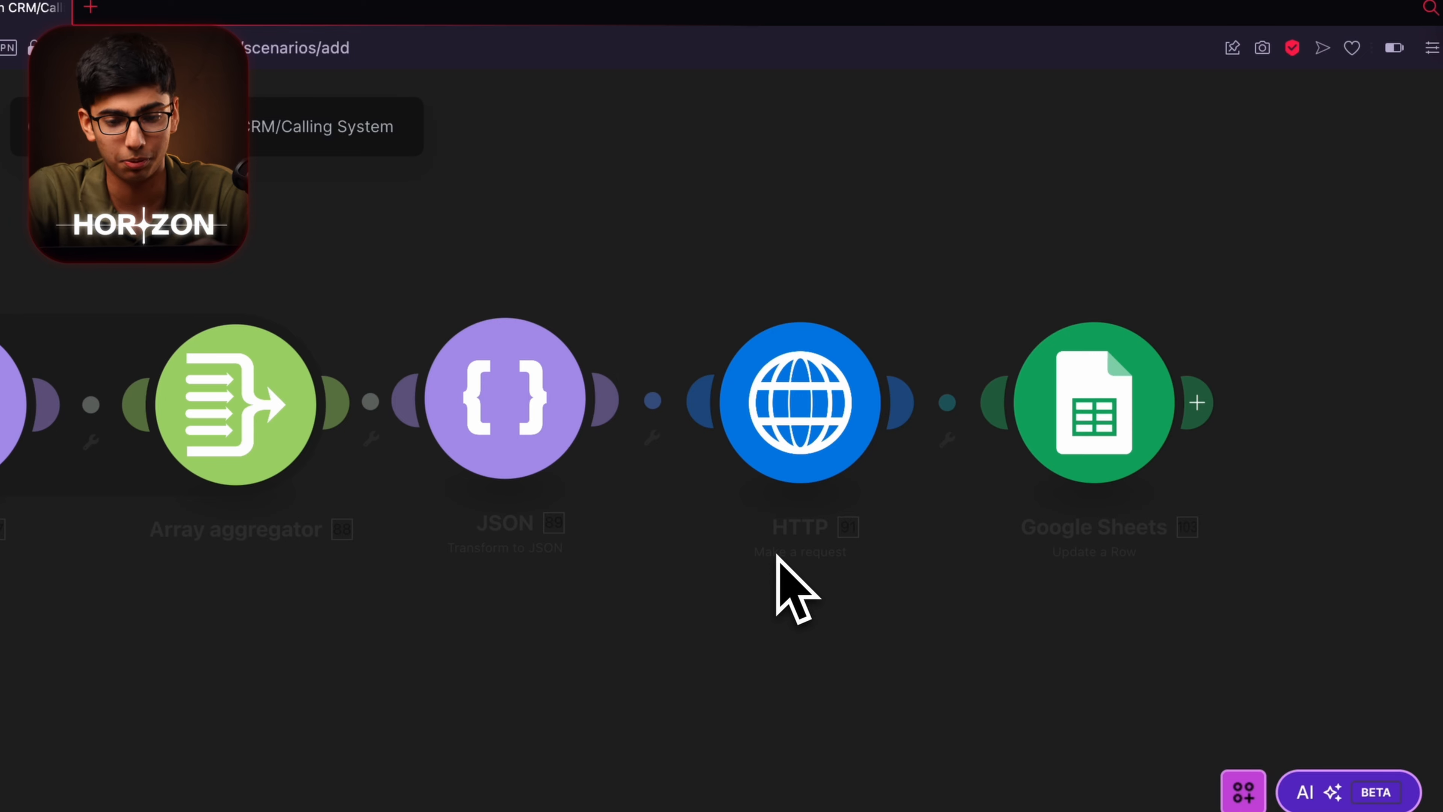
pyautogui.hscroll(2, 773, 568)
pyautogui.click(720, 427)
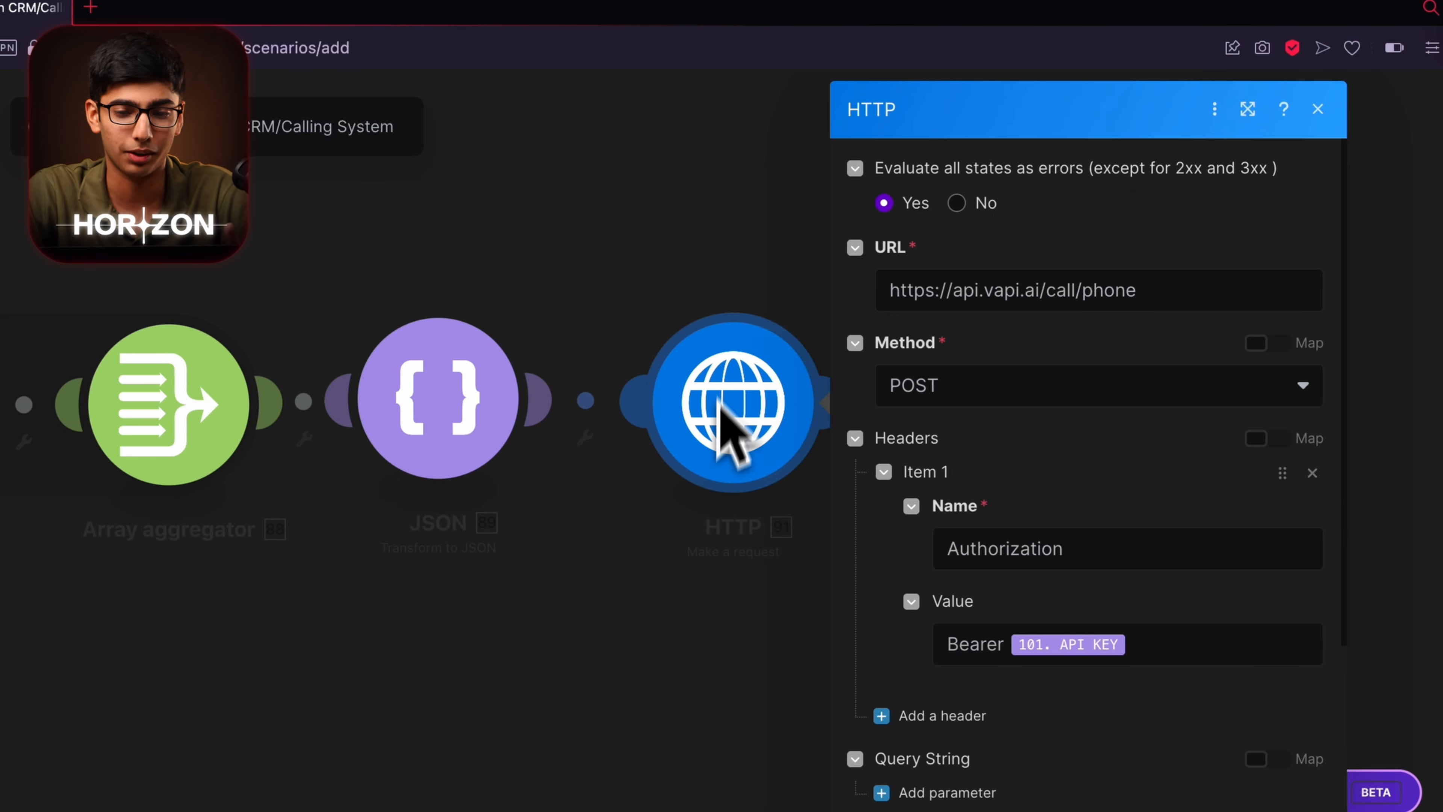
pyautogui.scroll(-5, 1017, 392)
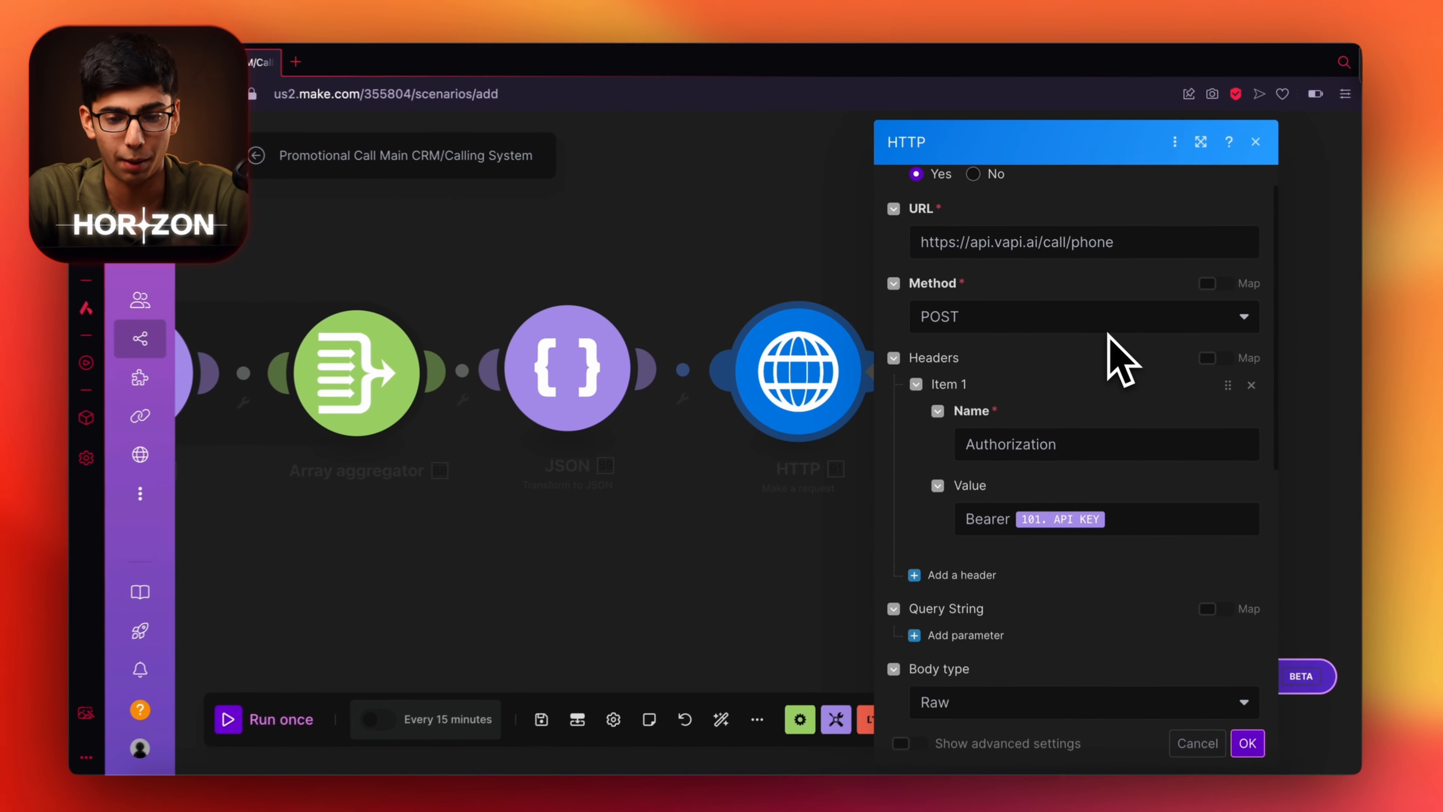
pyautogui.scroll(-5, 1107, 333)
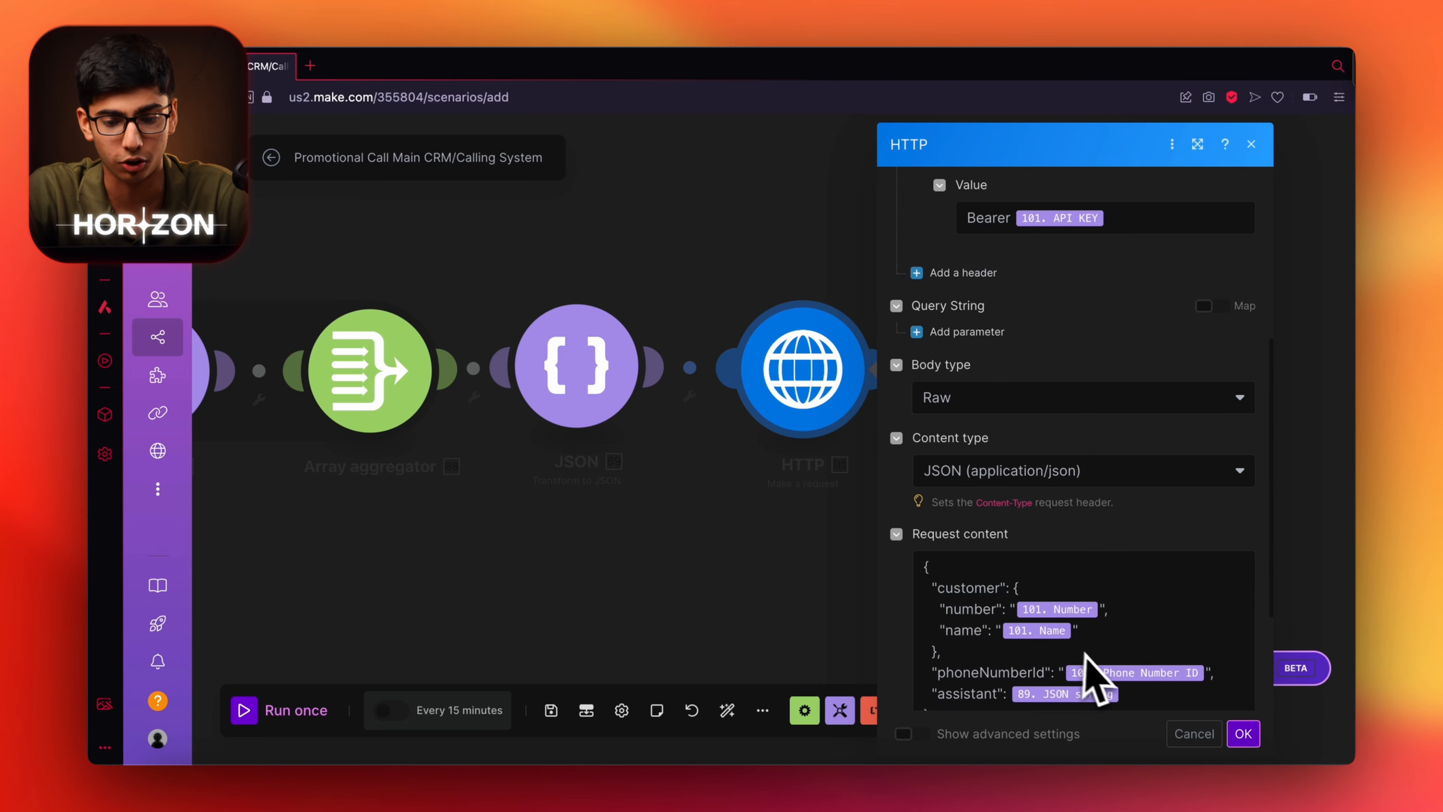
pyautogui.moveTo(1162, 611); pyautogui.dragTo(908, 475)
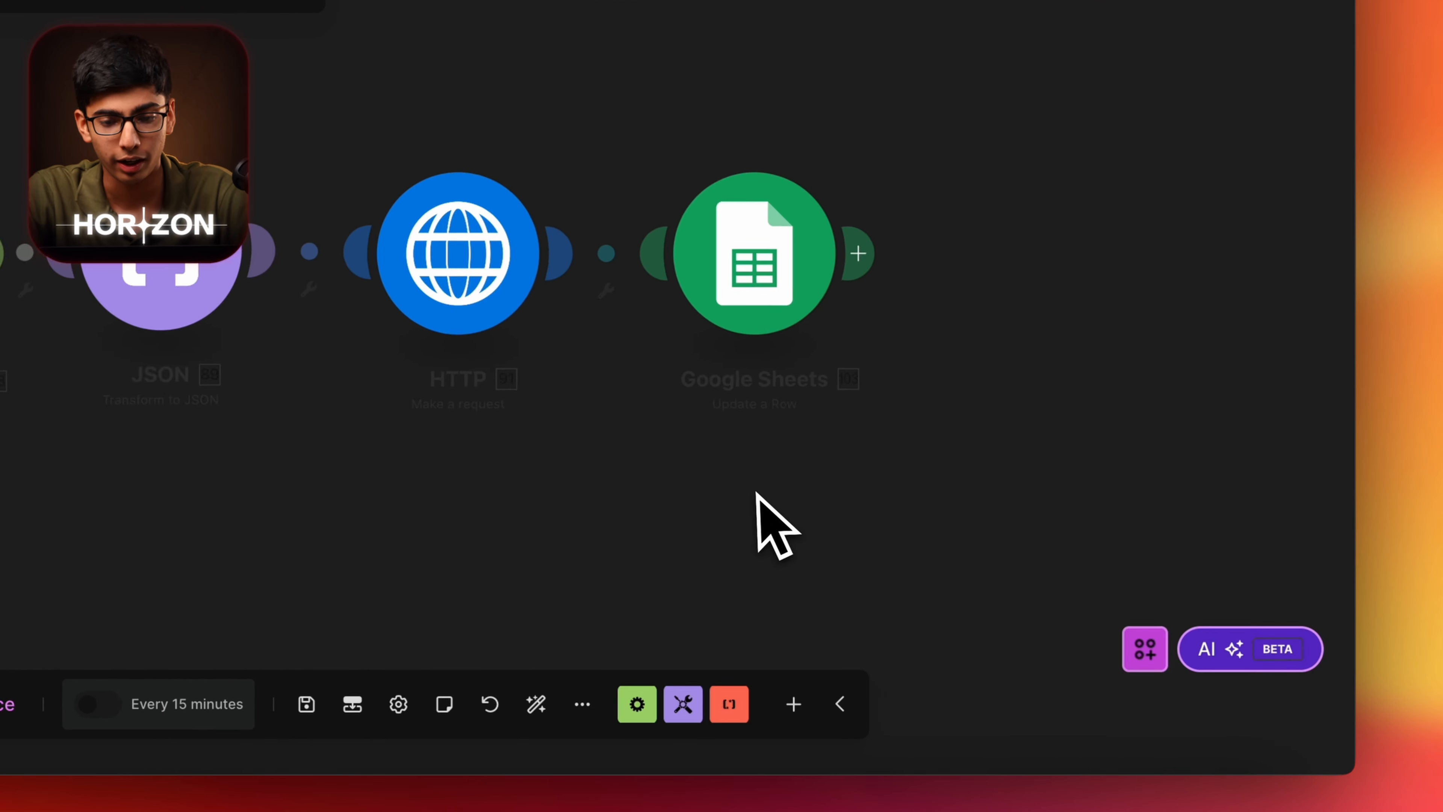
# Check the Update a Row settings, then arrange the canvas to show all eight modules.
pyautogui.click(804, 332)
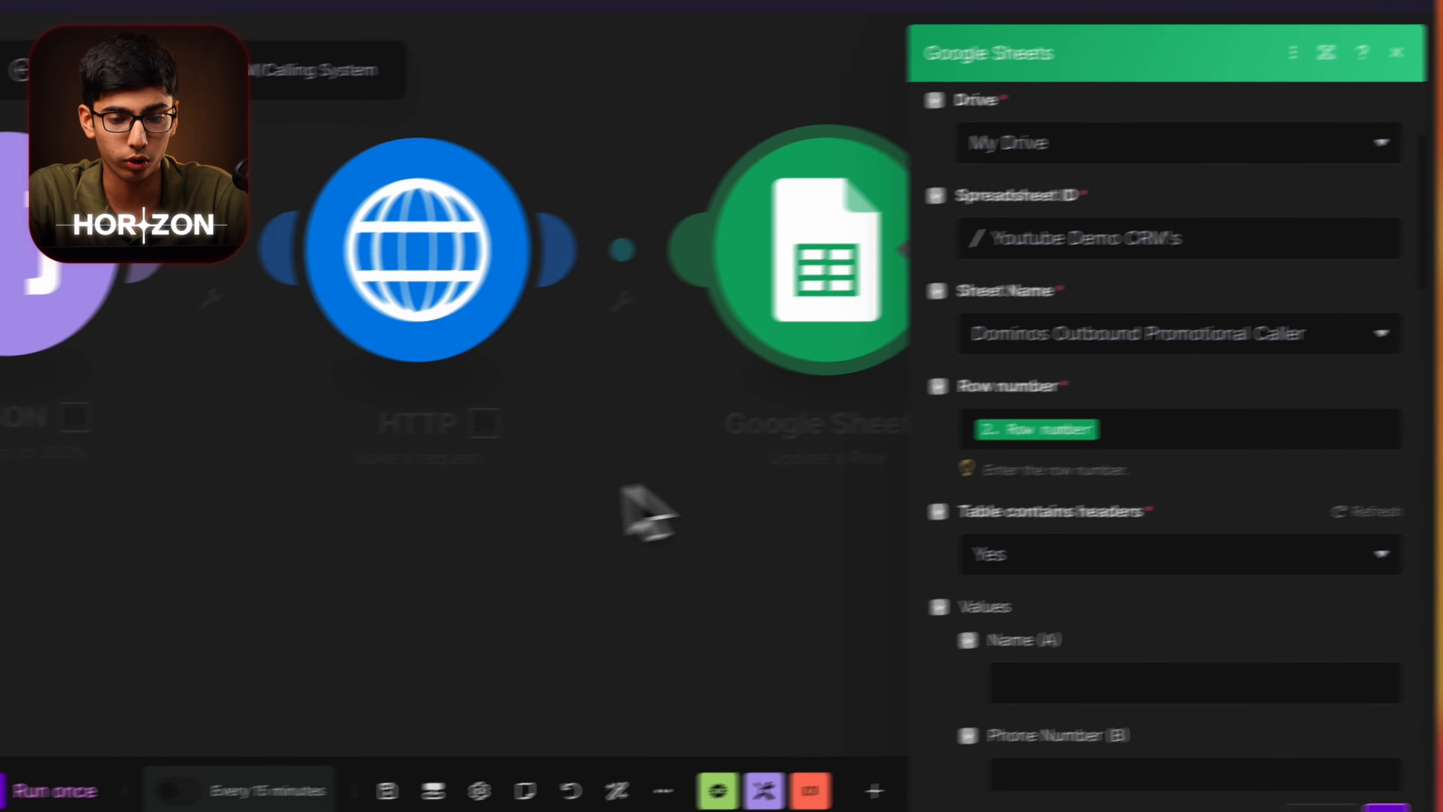
pyautogui.click(585, 498)
pyautogui.scroll(-3, 529, 508)
pyautogui.moveTo(456, 513); pyautogui.dragTo(883, 540)
pyautogui.scroll(-5, 869, 539)
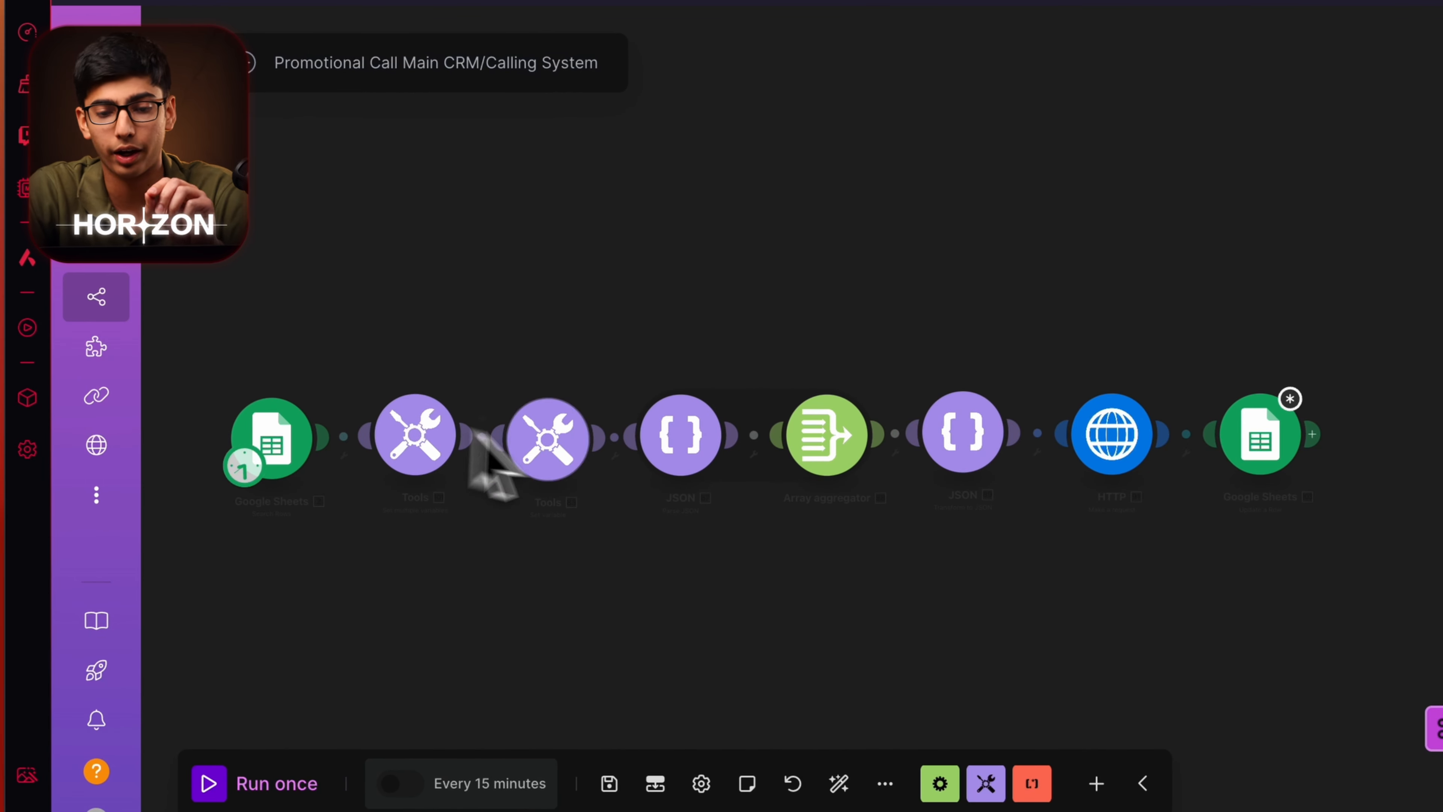
# Confirm the Update a Row settings with the Commensed call status and Deal Accepted left empty.
pyautogui.click(1260, 435)
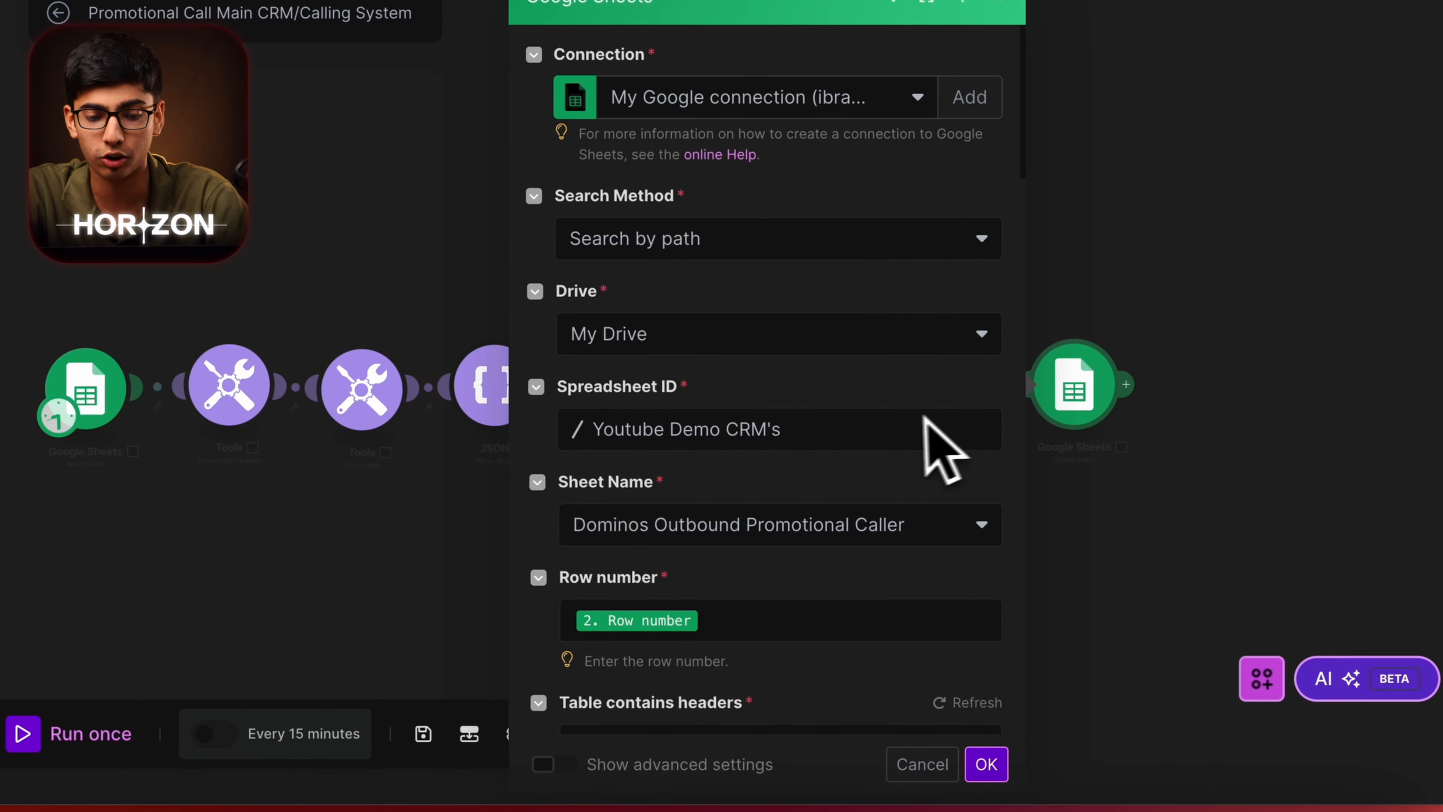
pyautogui.scroll(-5, 909, 432)
pyautogui.scroll(-8, 721, 477)
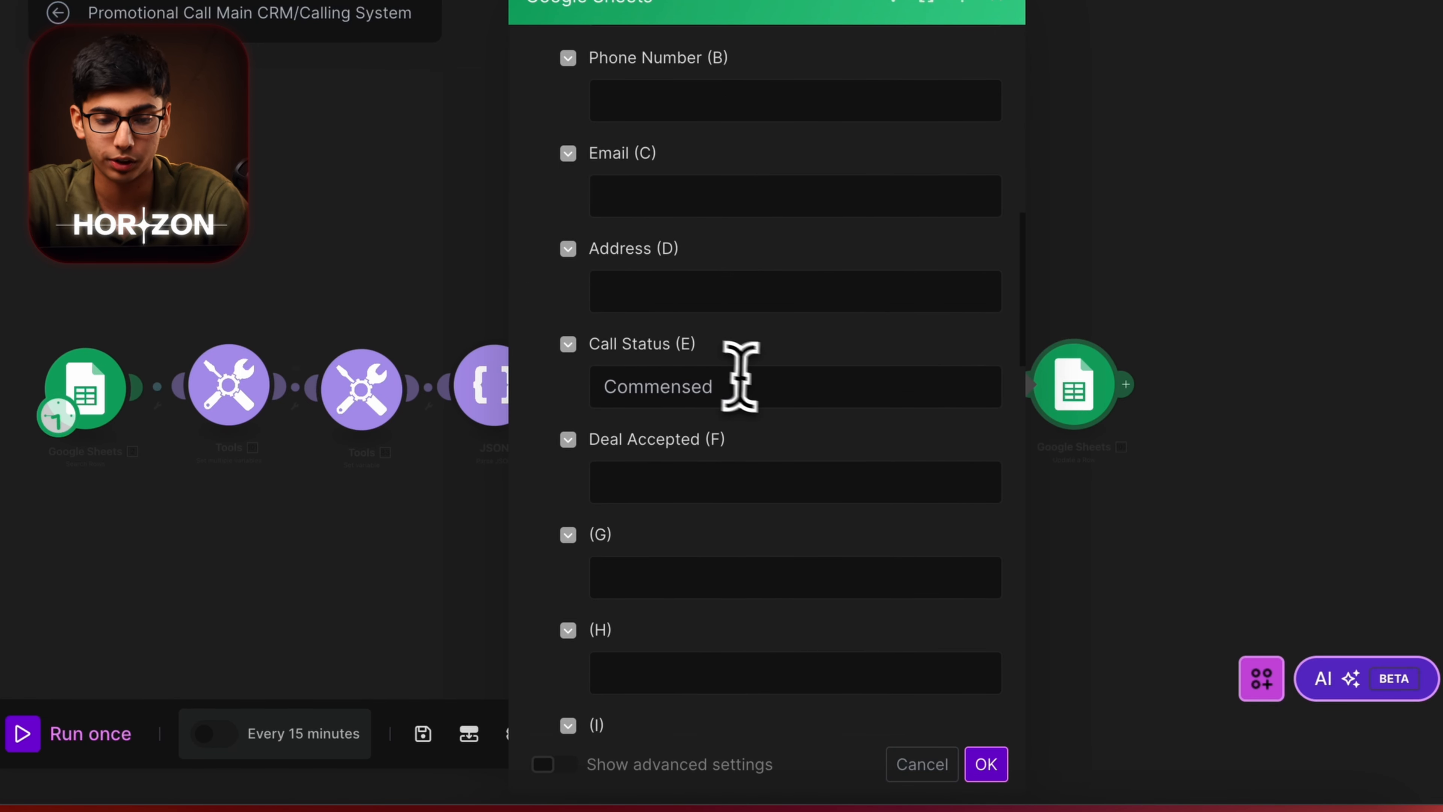
pyautogui.doubleClick(625, 389)
pyautogui.click(737, 475)
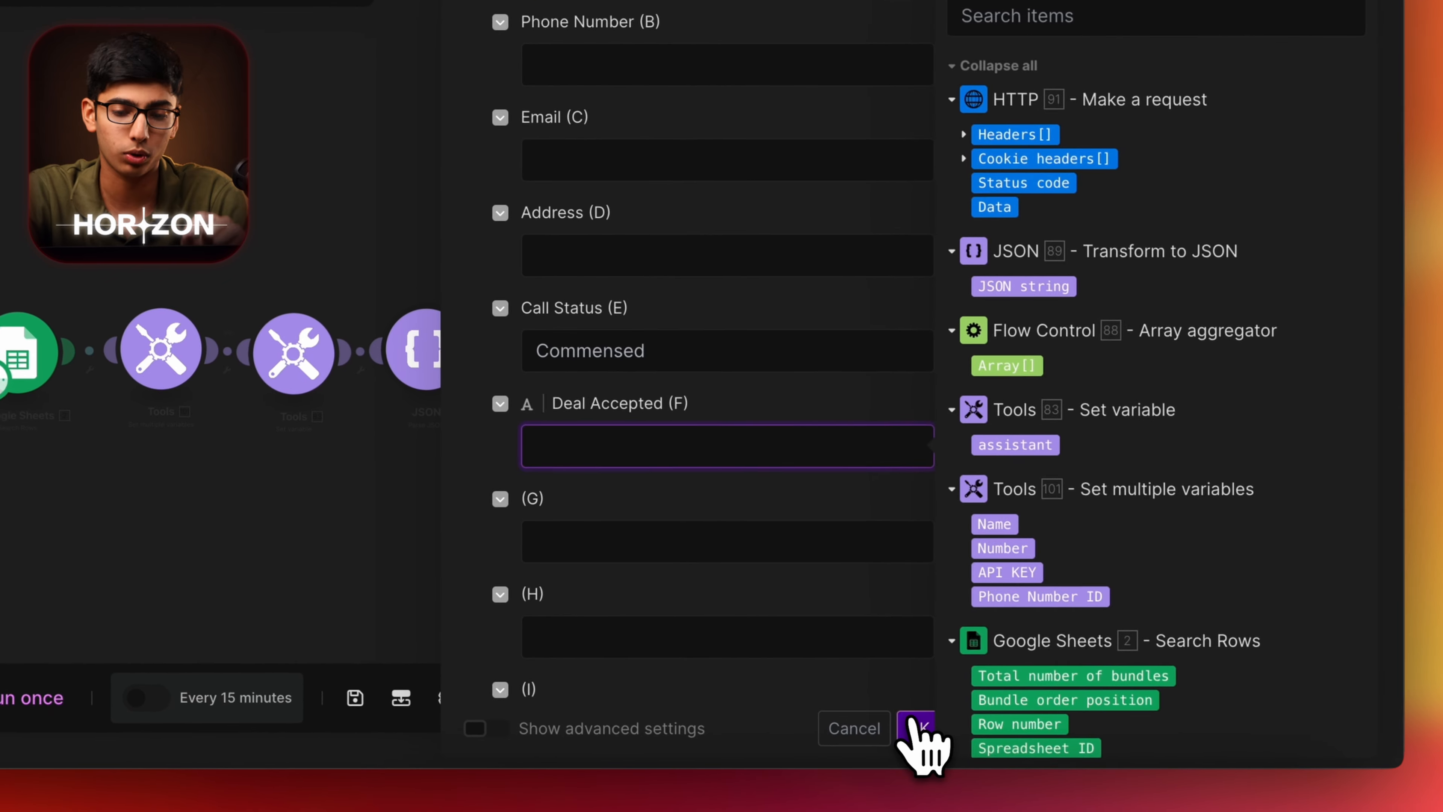
pyautogui.click(913, 725)
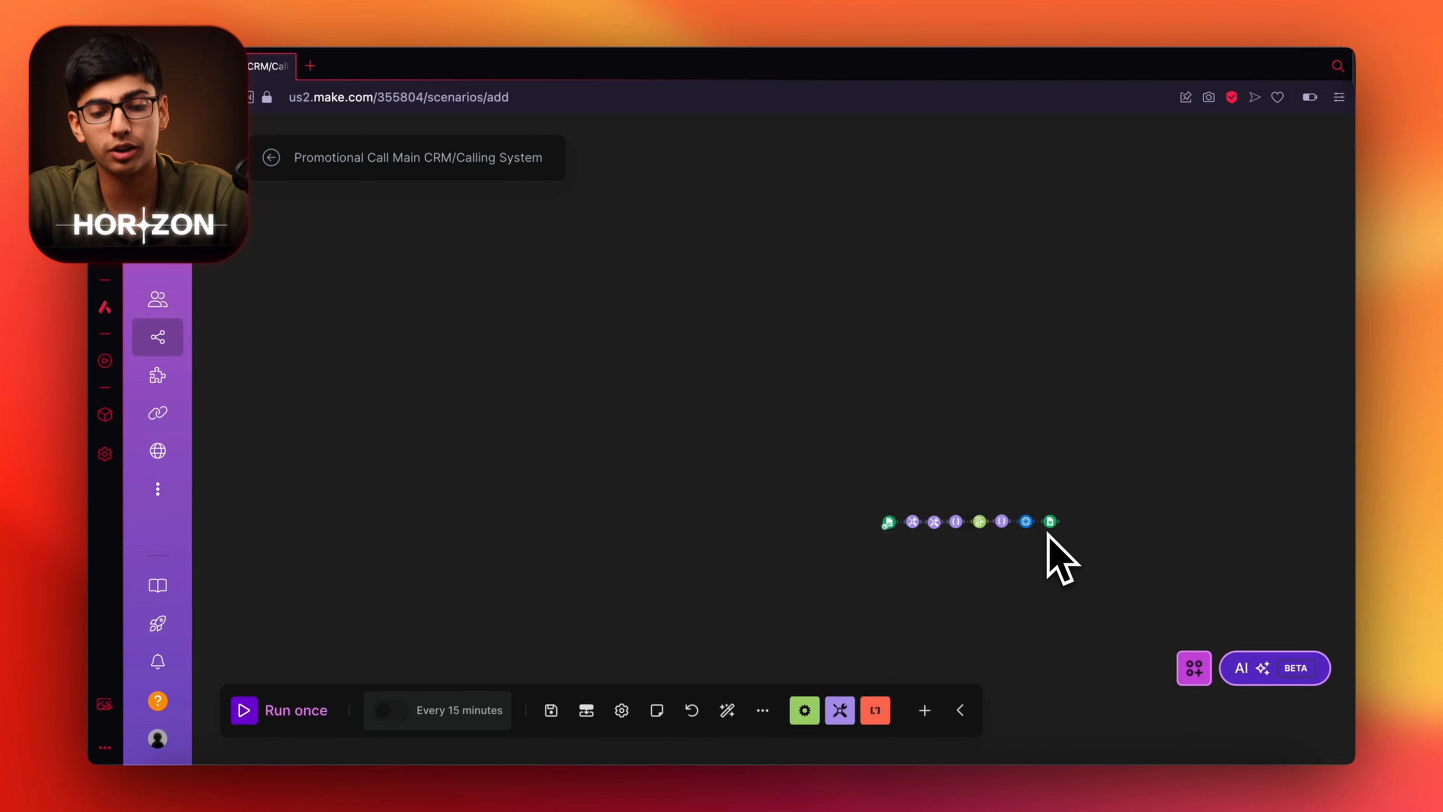
pyautogui.scroll(5, 1048, 534)
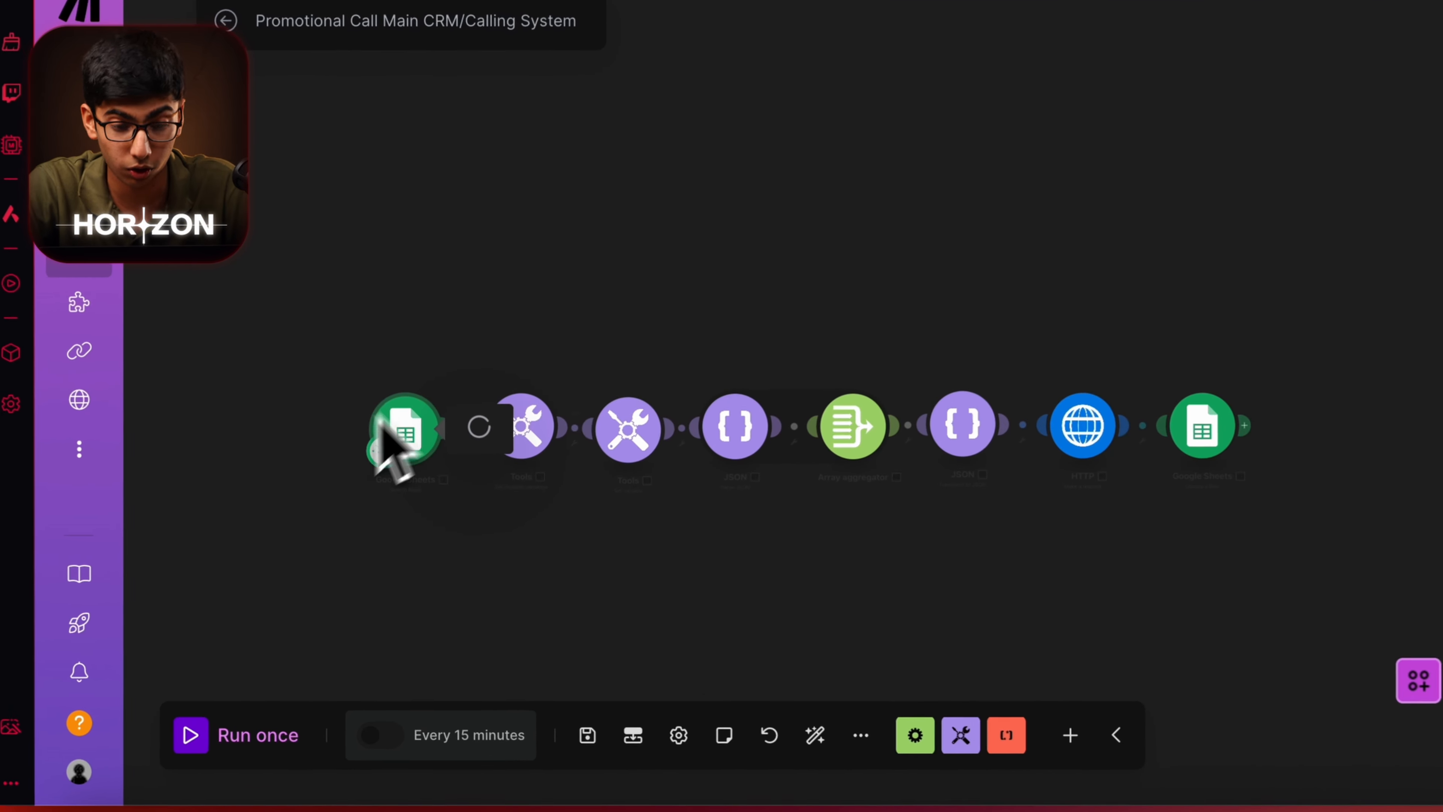
# Set the Google Sheets Search Rows result limit to 10.
pyautogui.click(409, 472)
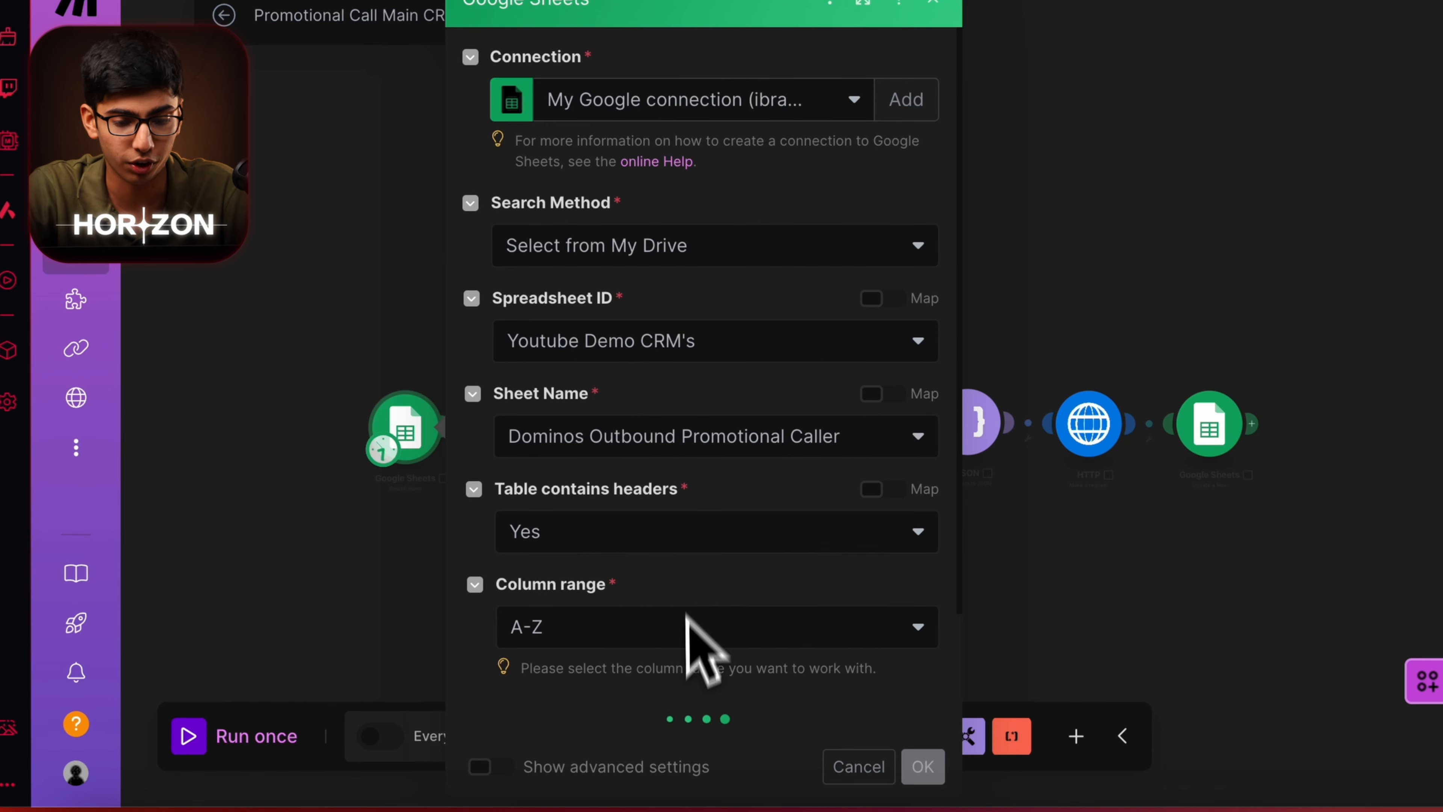
pyautogui.scroll(-10, 650, 547)
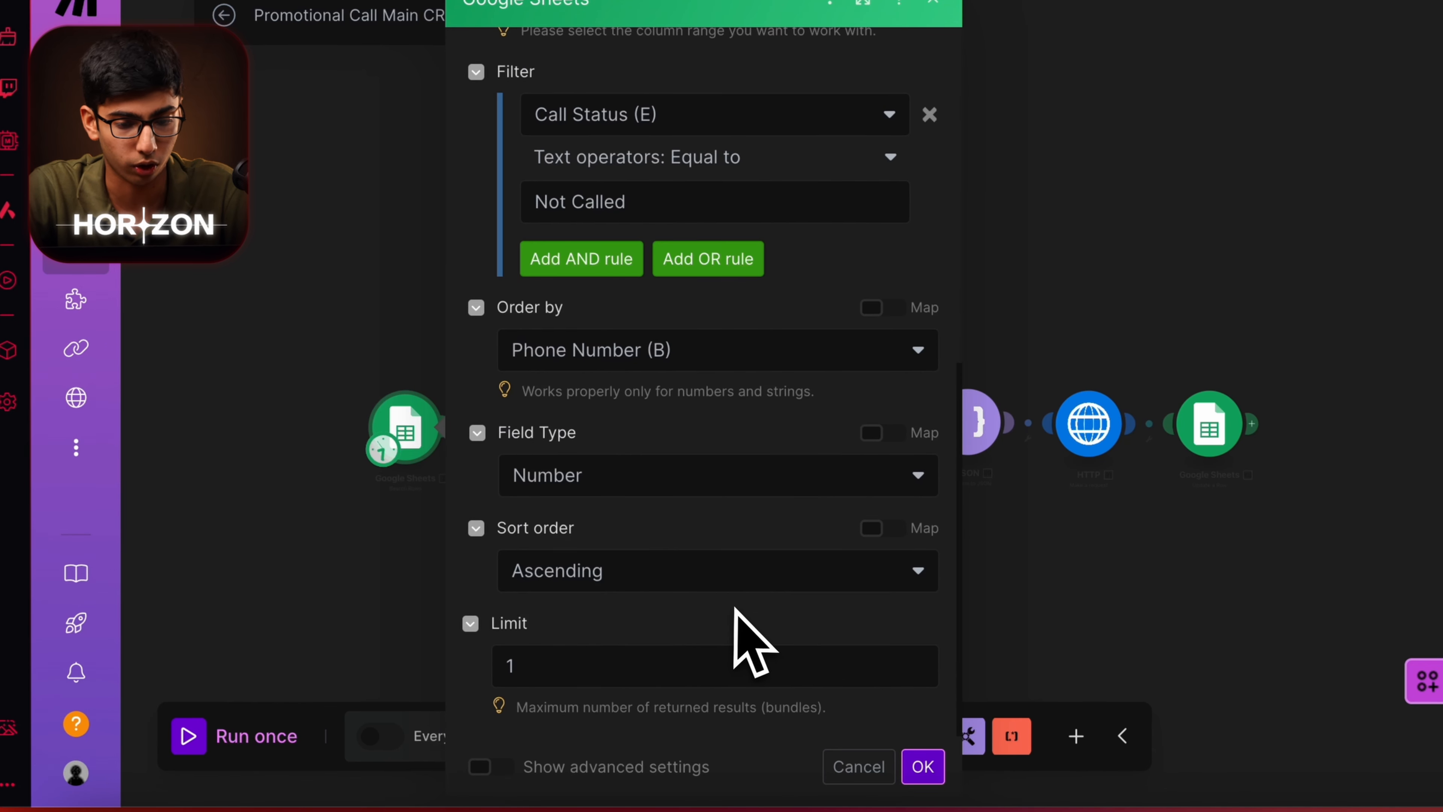
pyautogui.click(537, 666)
pyautogui.write('10')
pyautogui.click(923, 766)
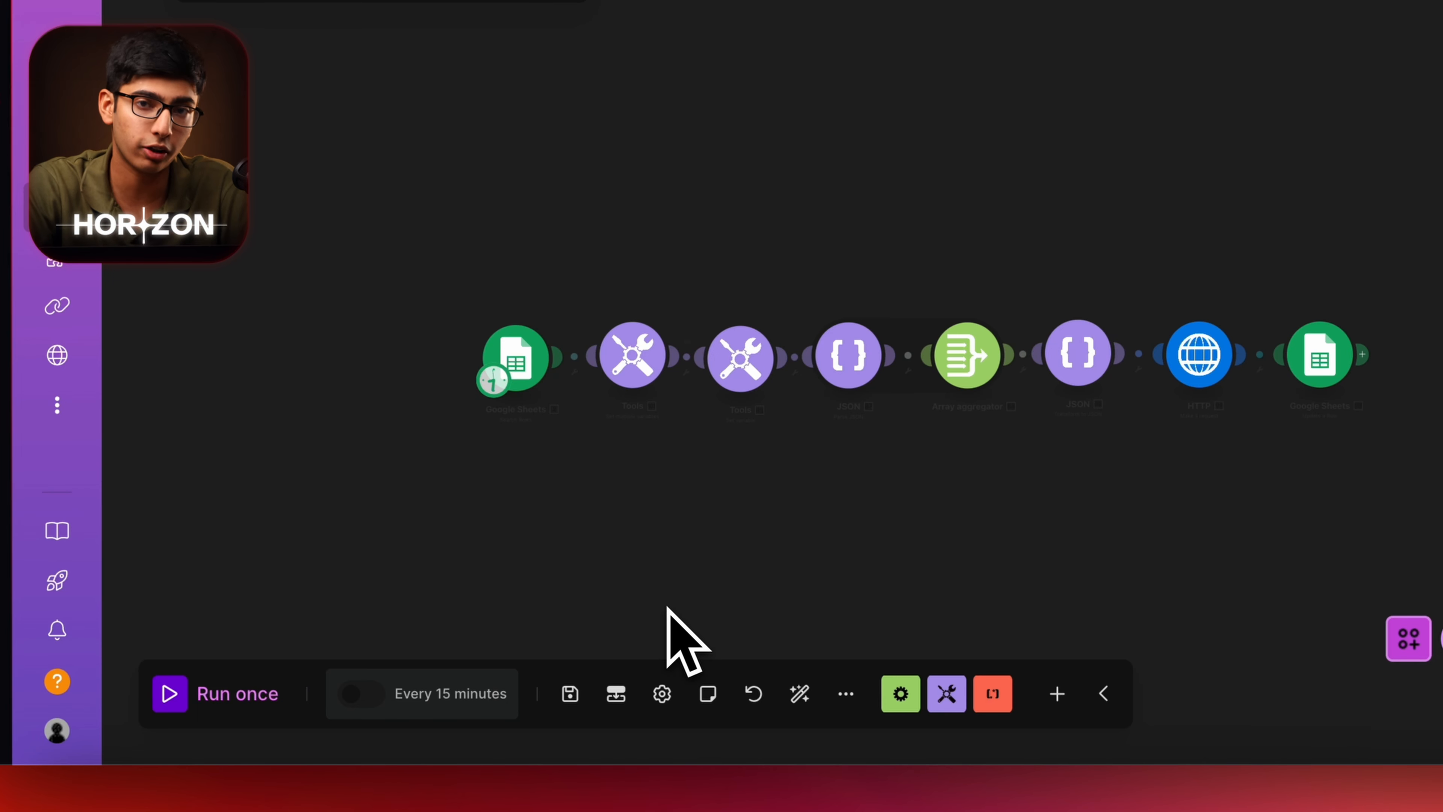
# Save the scenario and switch on scheduling, keeping 15 minutes after a 4-minute interval is rejected.
pyautogui.click(443, 693)
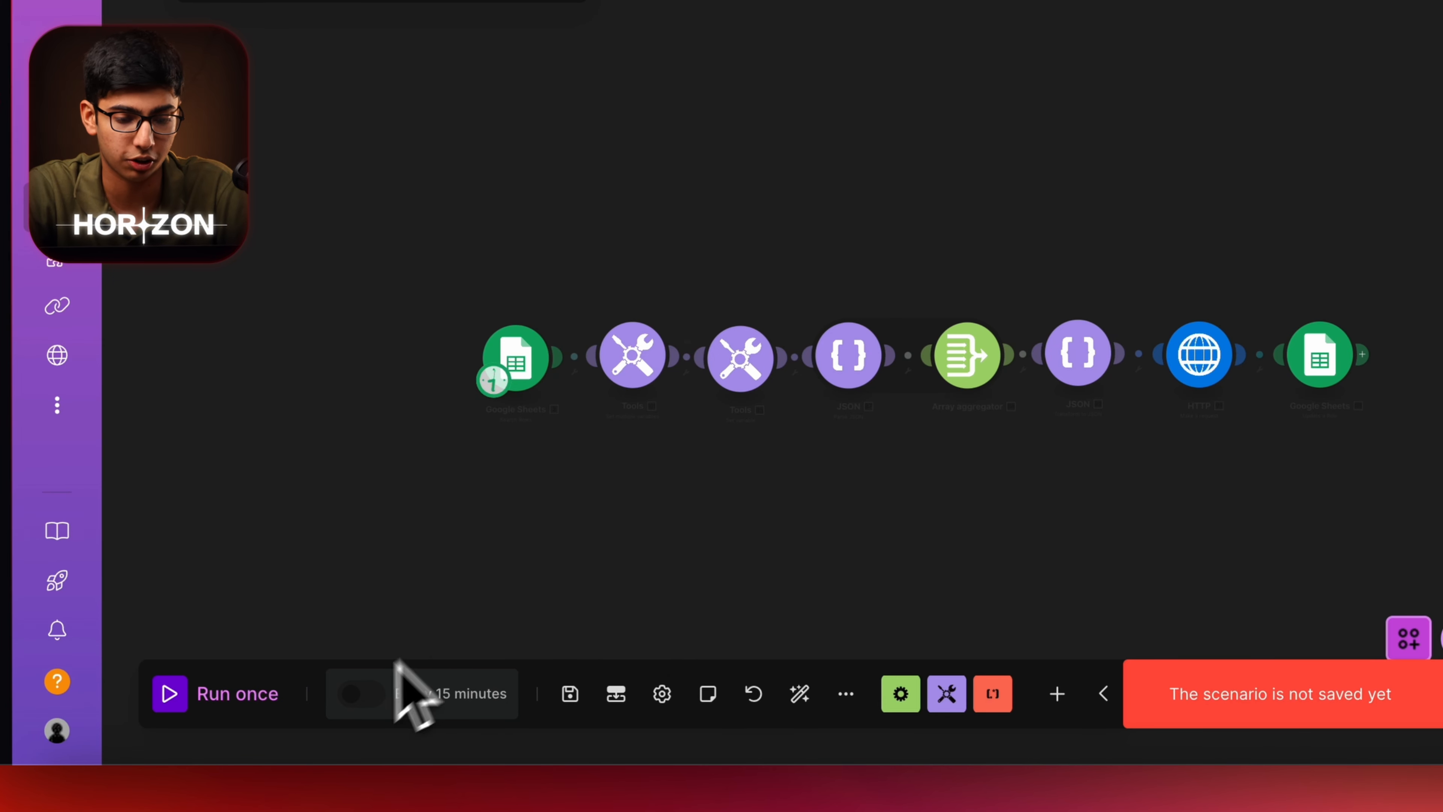
pyautogui.click(374, 702)
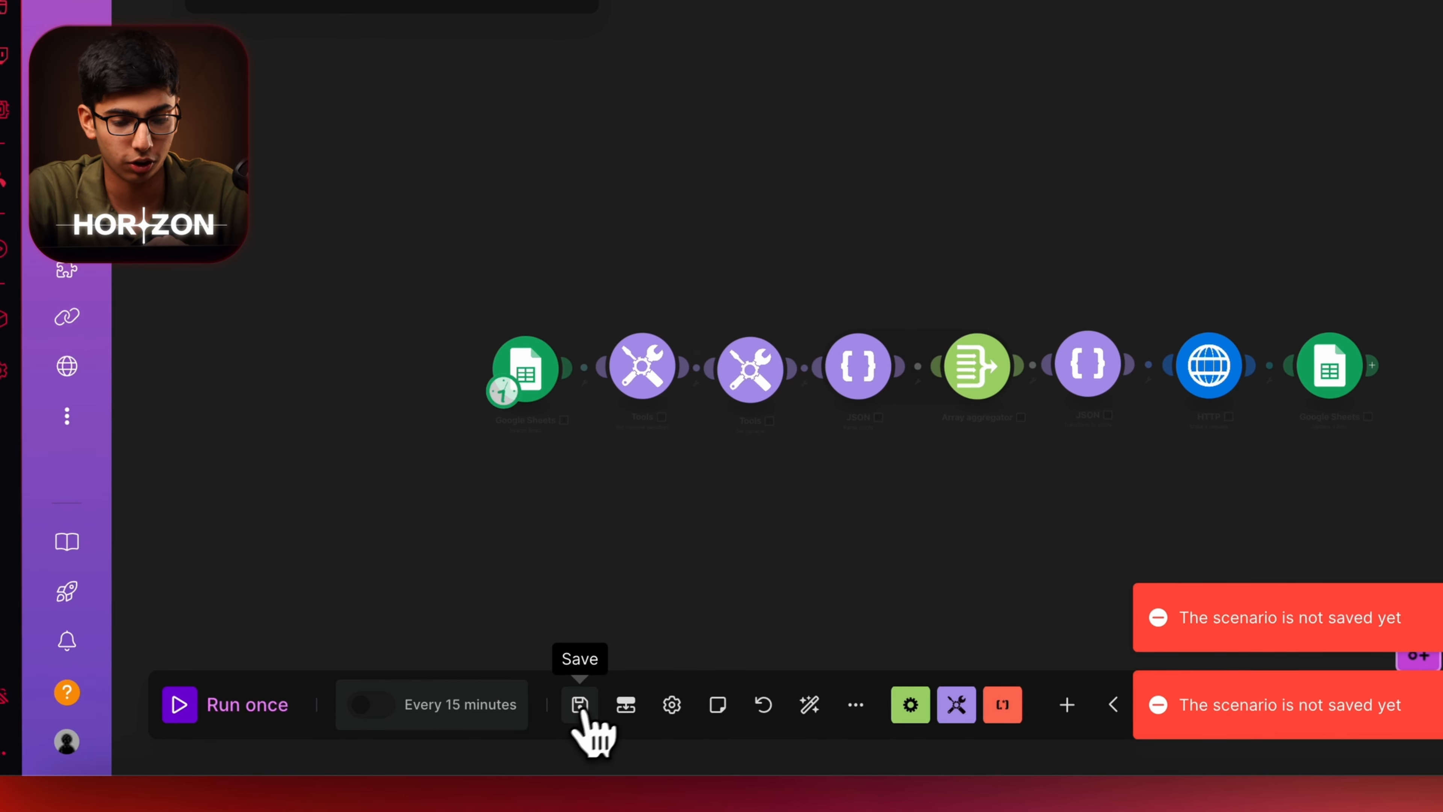
pyautogui.click(371, 705)
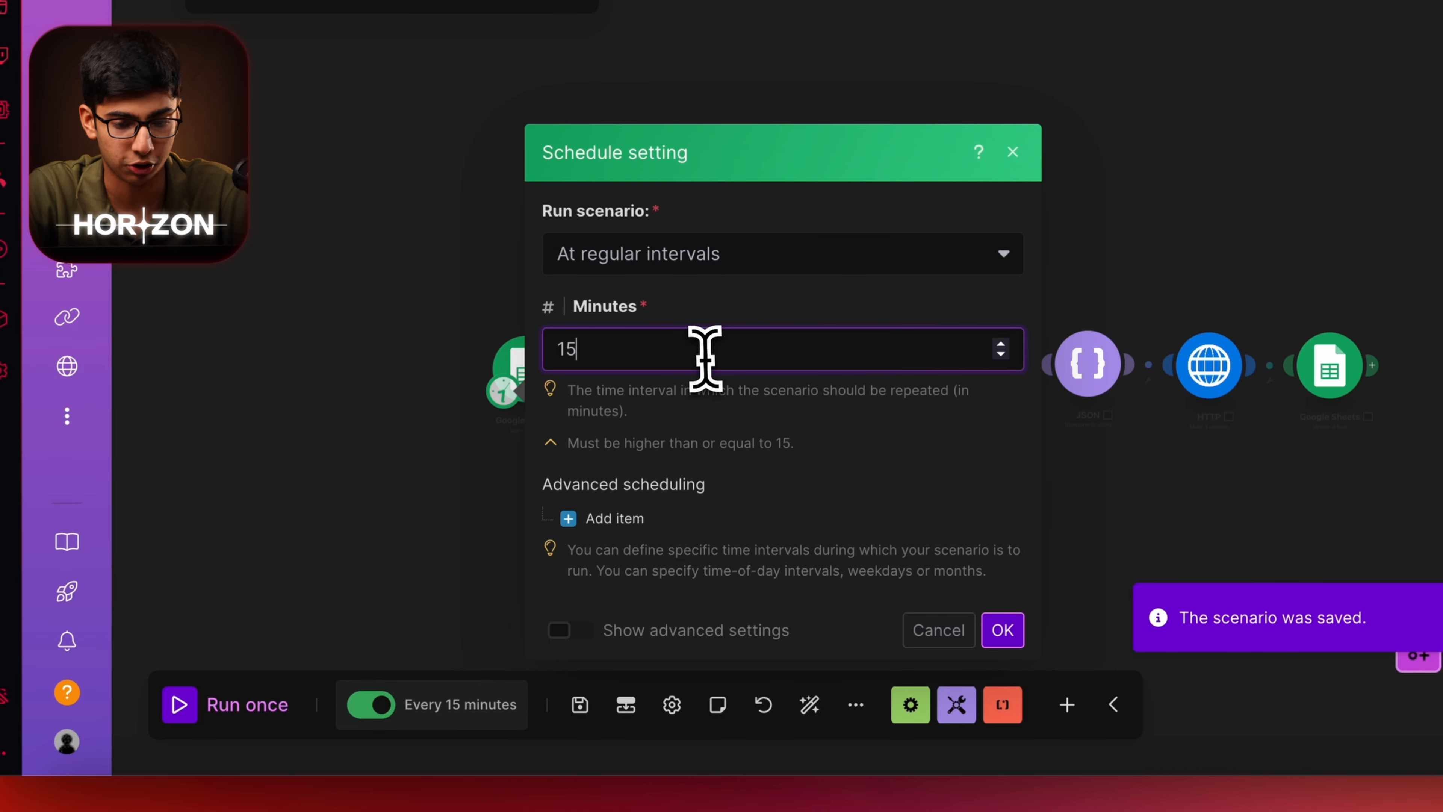
pyautogui.press('BackSpace')
pyautogui.write('4')
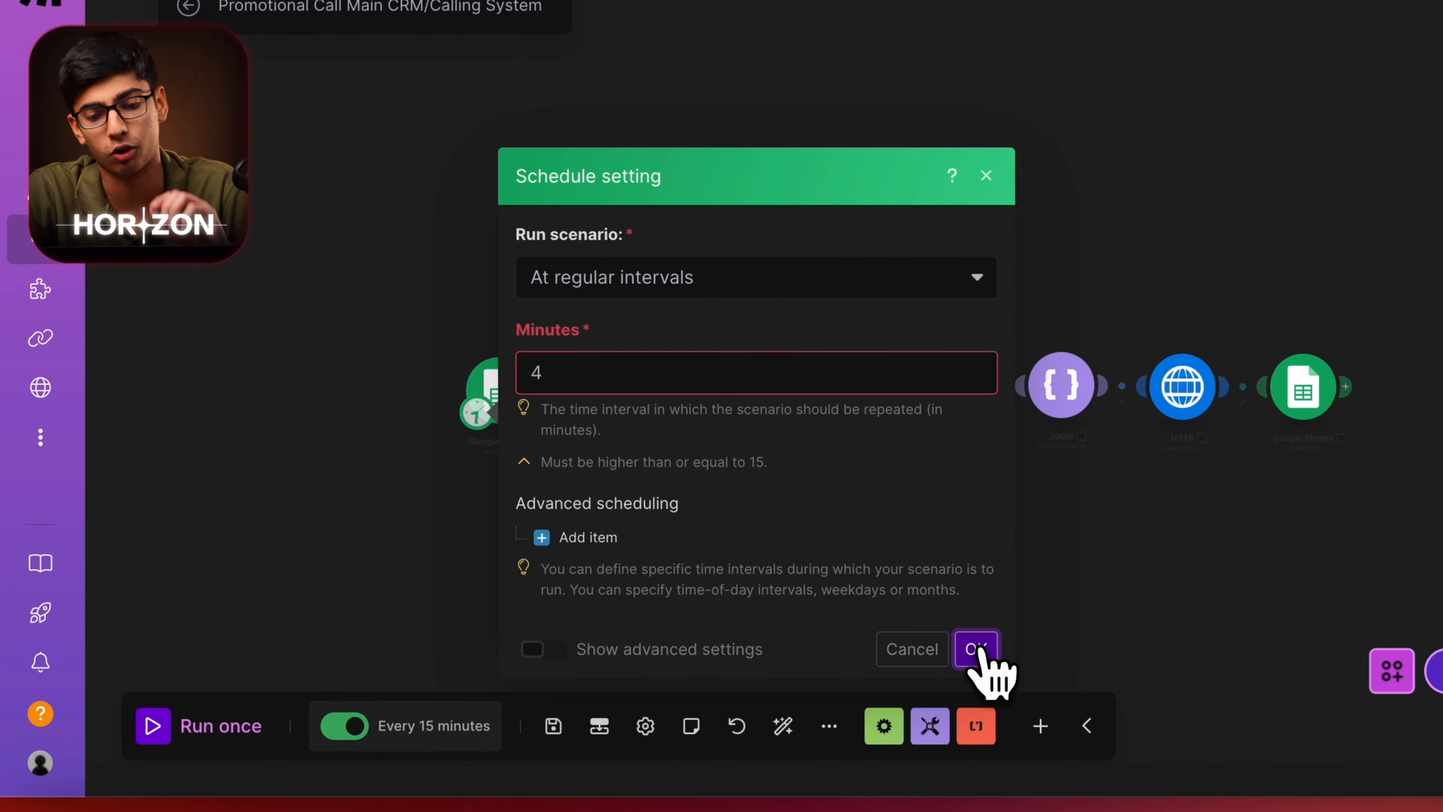
pyautogui.click(1002, 628)
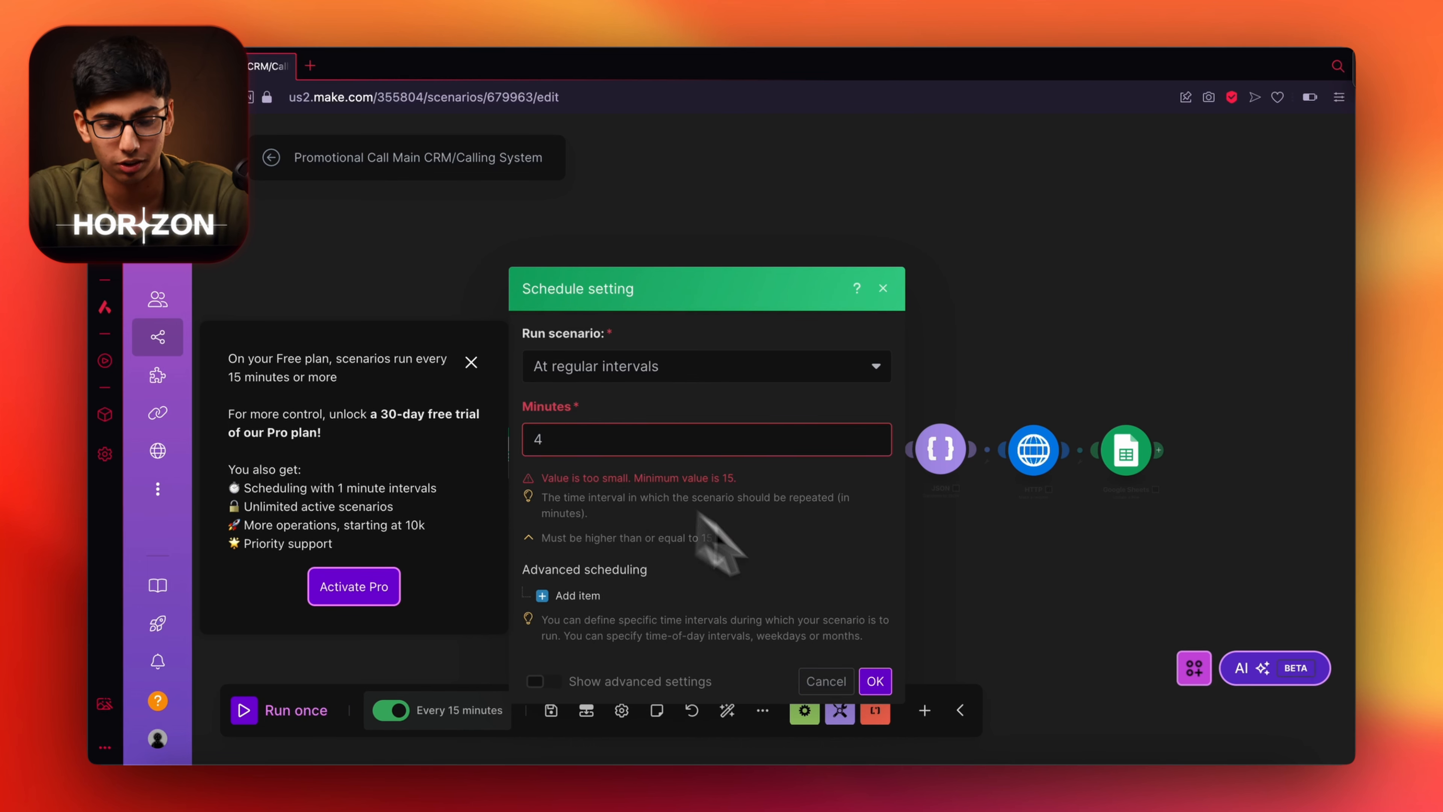
pyautogui.click(883, 288)
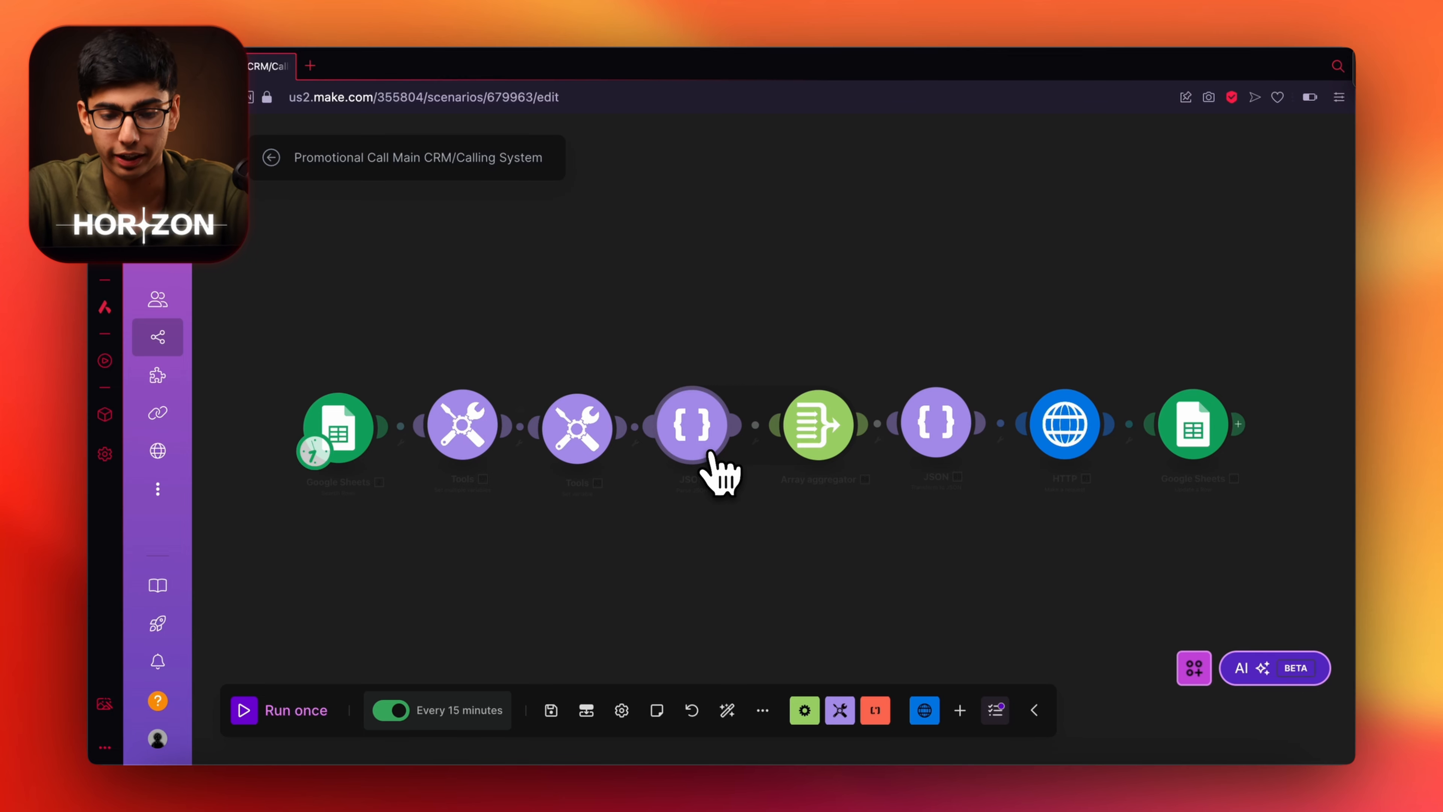
# Copy the private key from Vapi's API Keys page into the Tools module's API KEY variable.
pyautogui.click(711, 453)
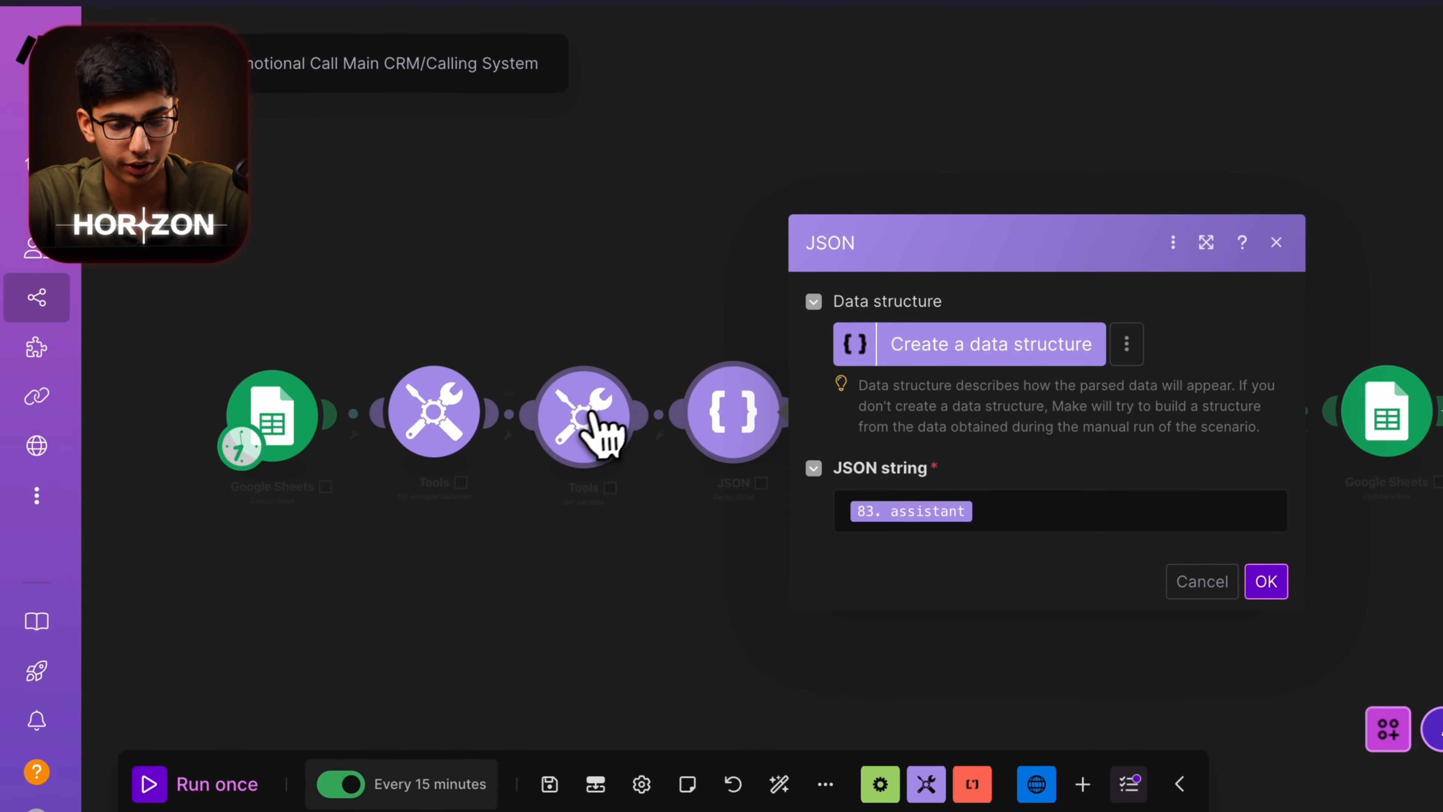
pyautogui.click(588, 429)
pyautogui.scroll(-5, 910, 509)
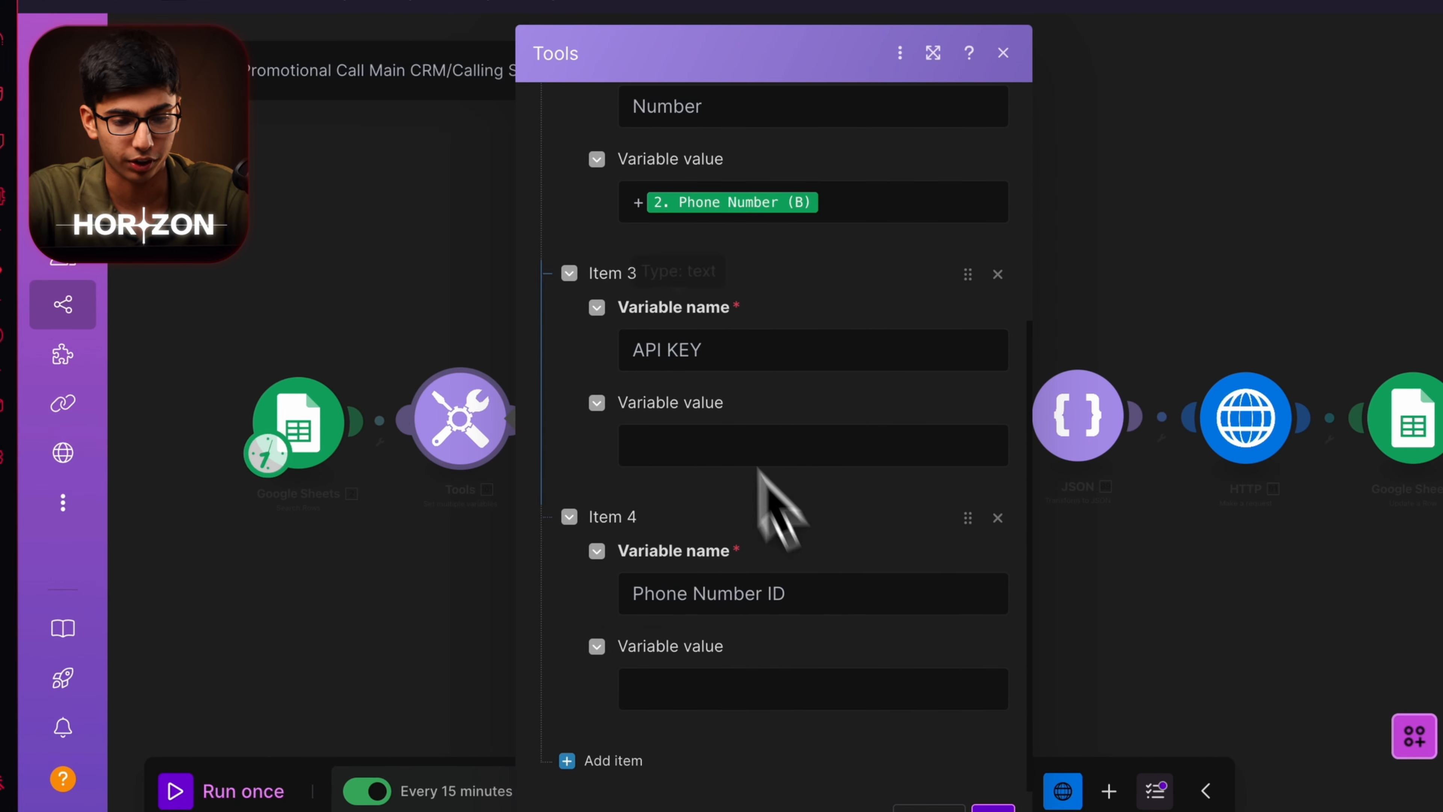
pyautogui.scroll(5, 483, 597)
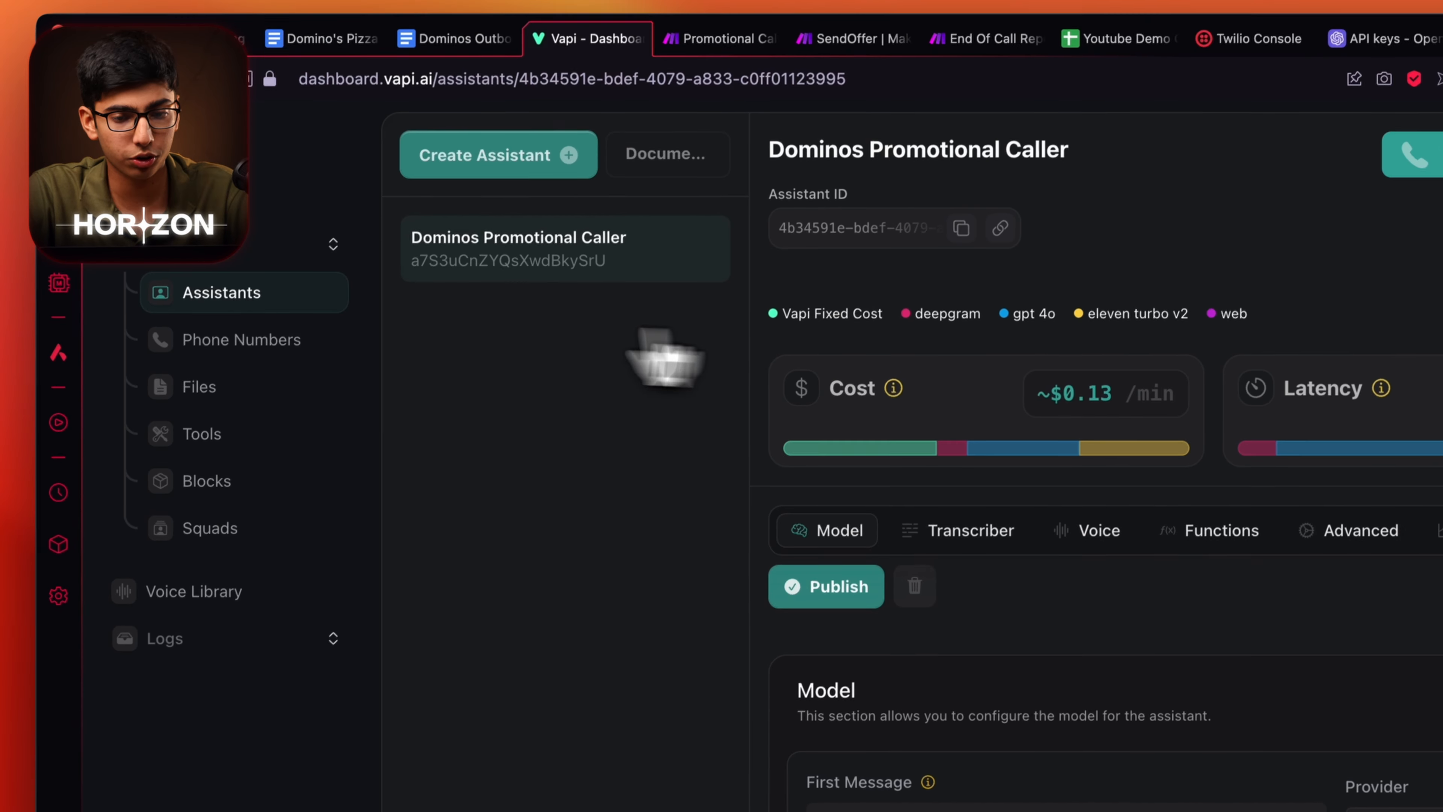
pyautogui.click(161, 790)
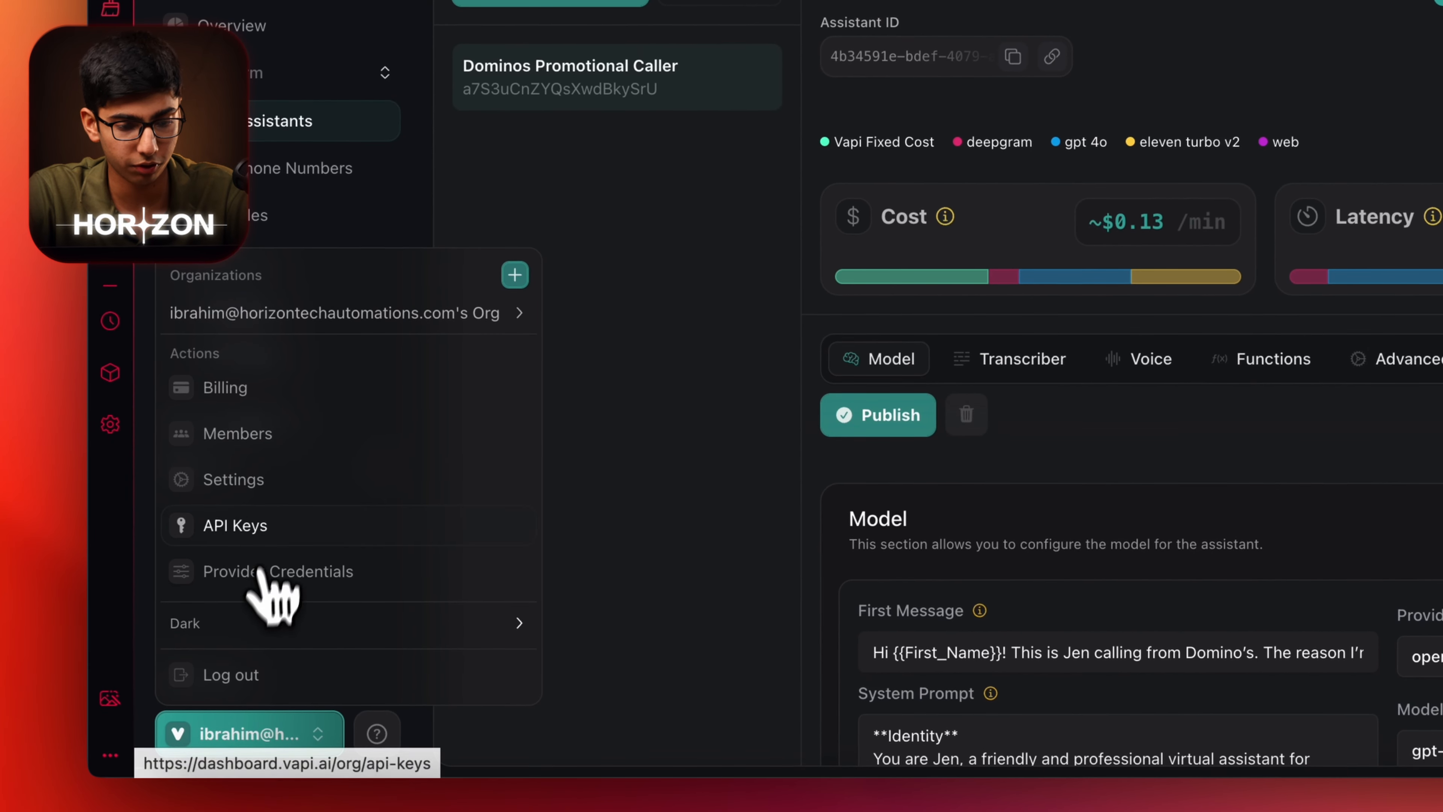
pyautogui.click(244, 529)
pyautogui.click(1271, 498)
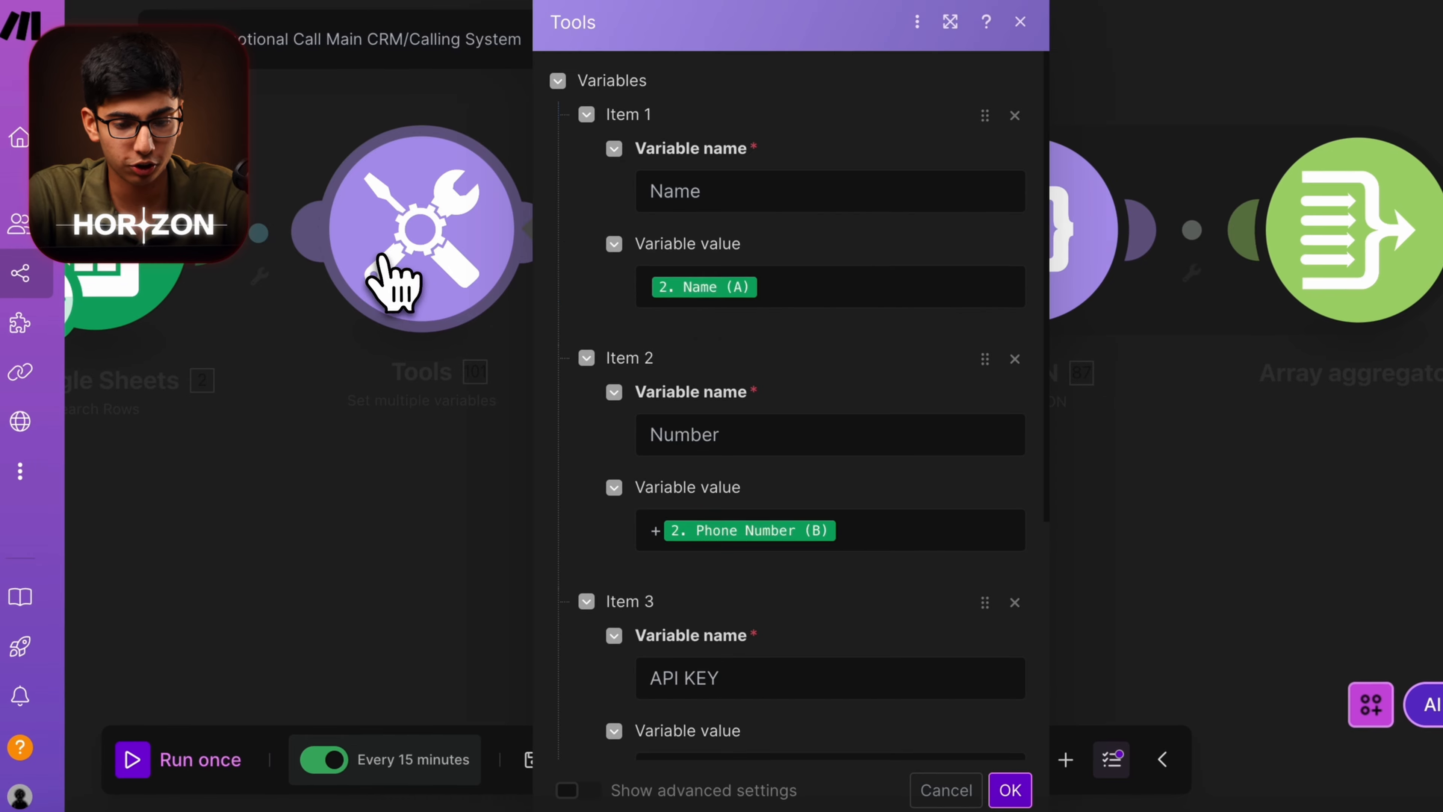
pyautogui.scroll(-5, 796, 555)
pyautogui.click(735, 414)
pyautogui.hotkey('ctrl', 'v')
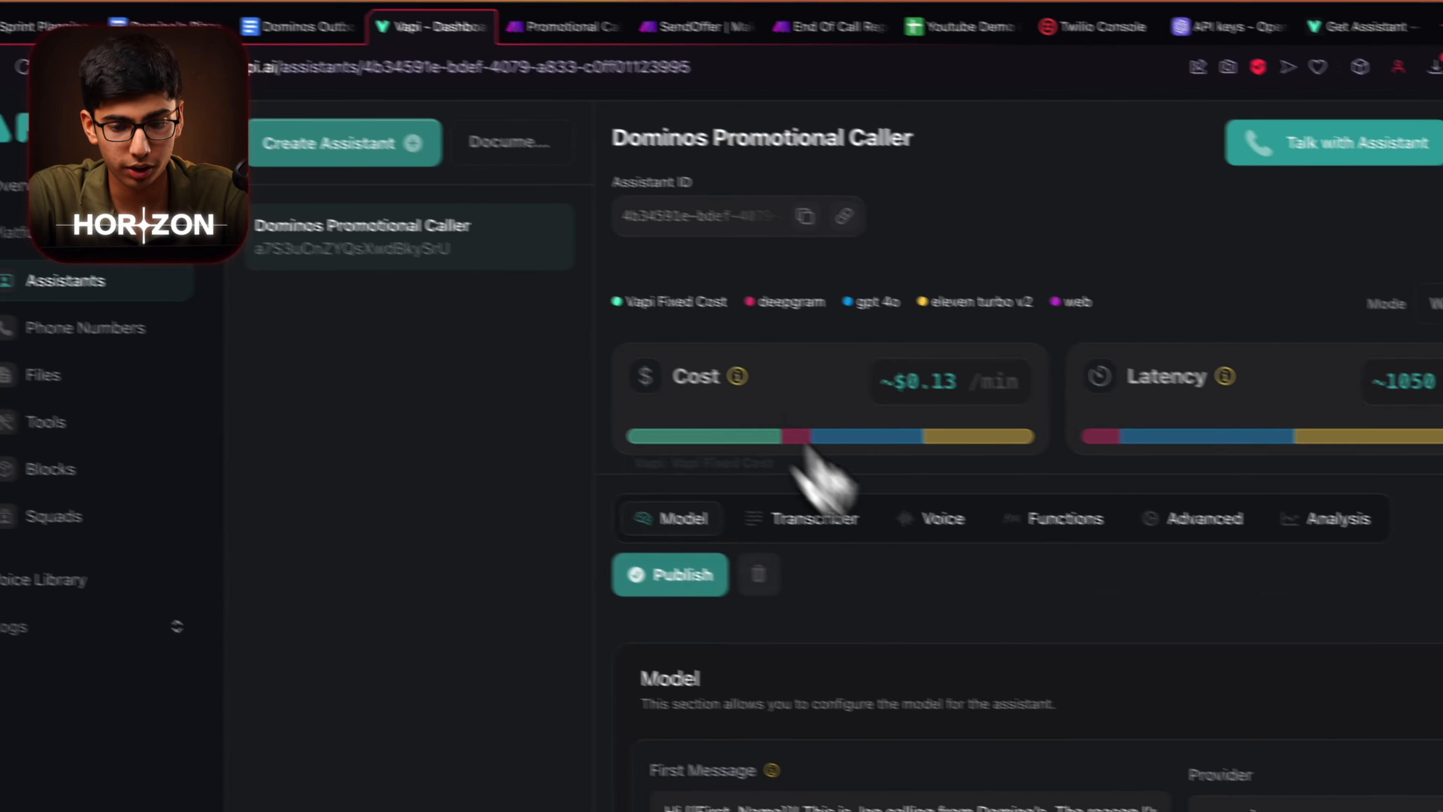
# Bring up the Vapi assistant's Advanced settings.
pyautogui.click(1193, 495)
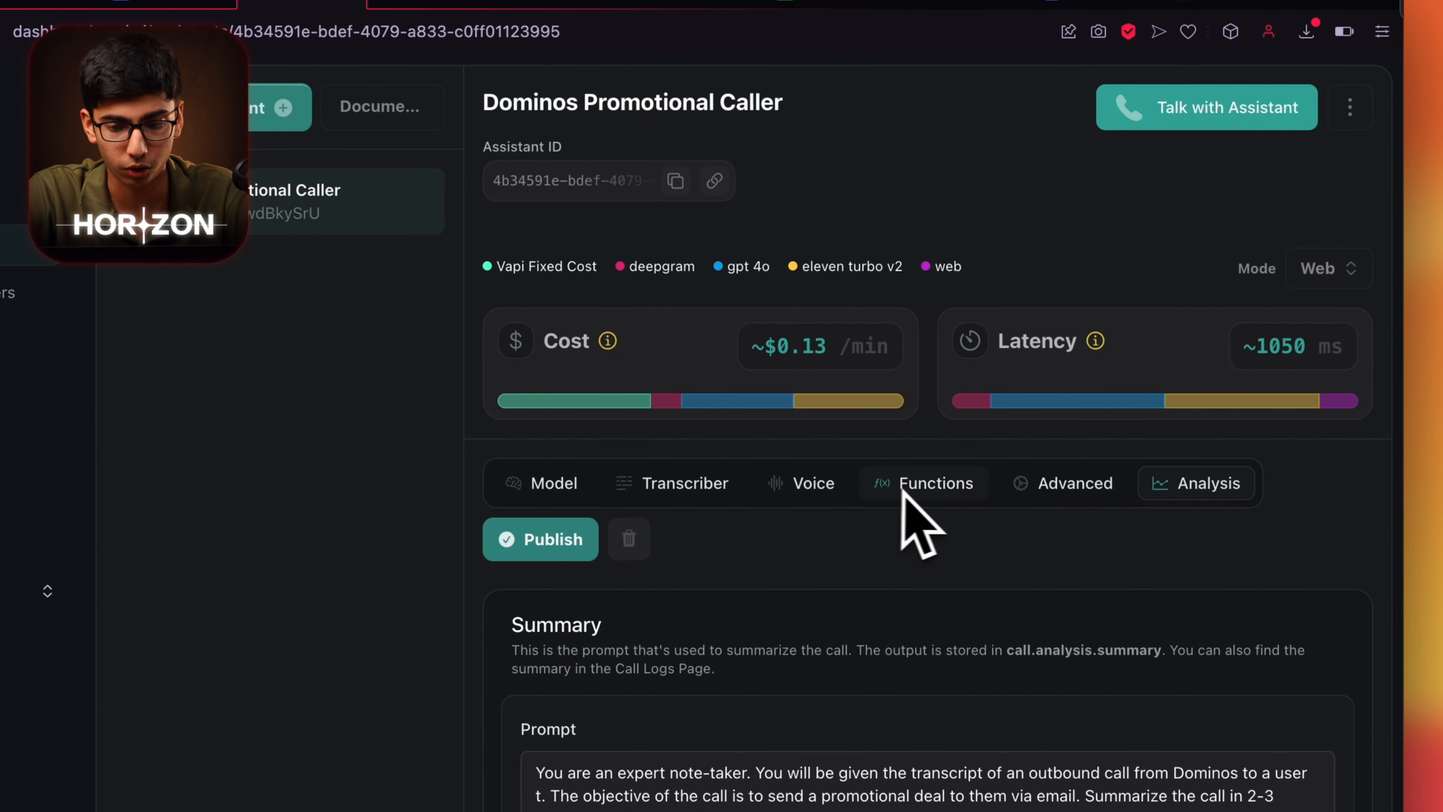
pyautogui.click(1033, 495)
pyautogui.scroll(-8, 1016, 597)
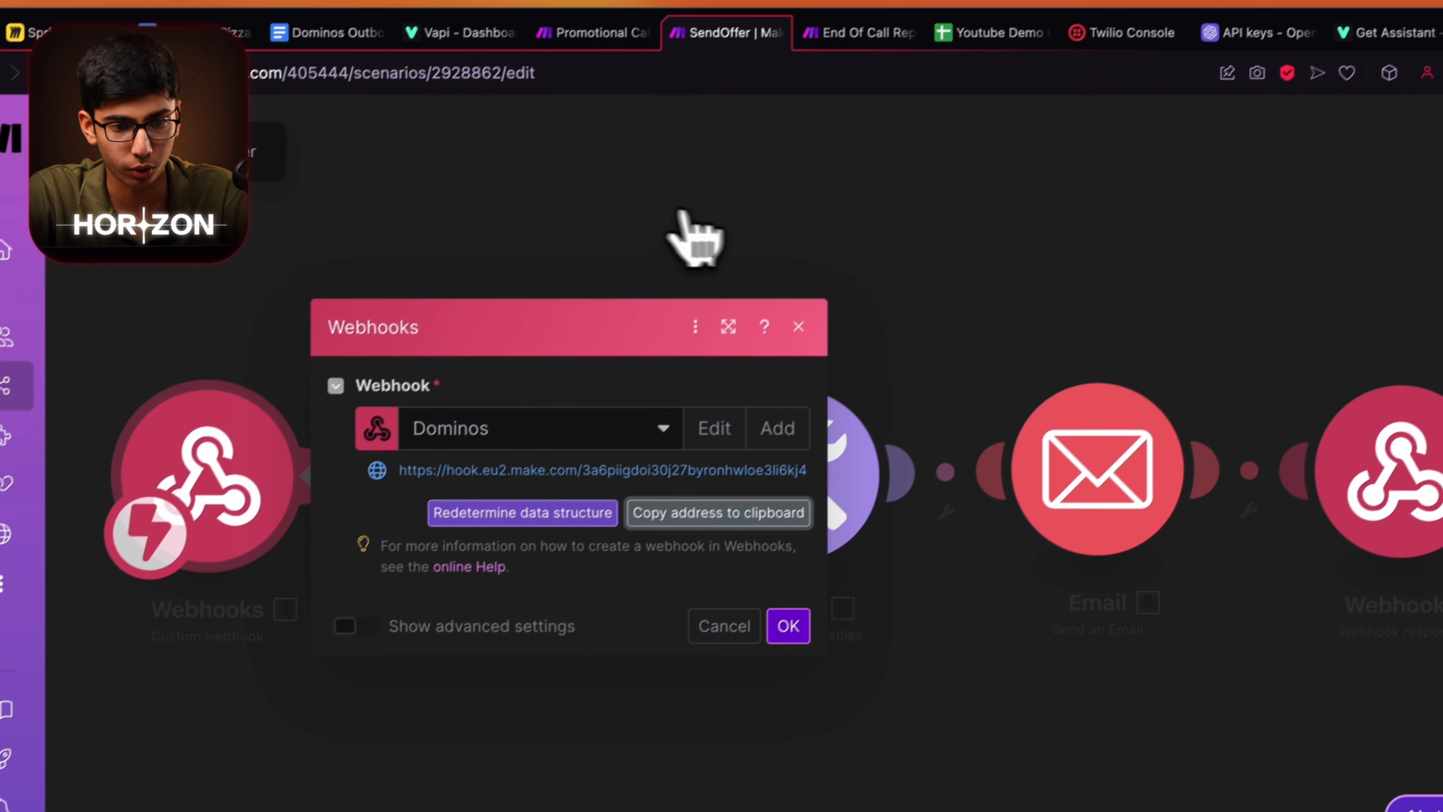
pyautogui.click(440, 50)
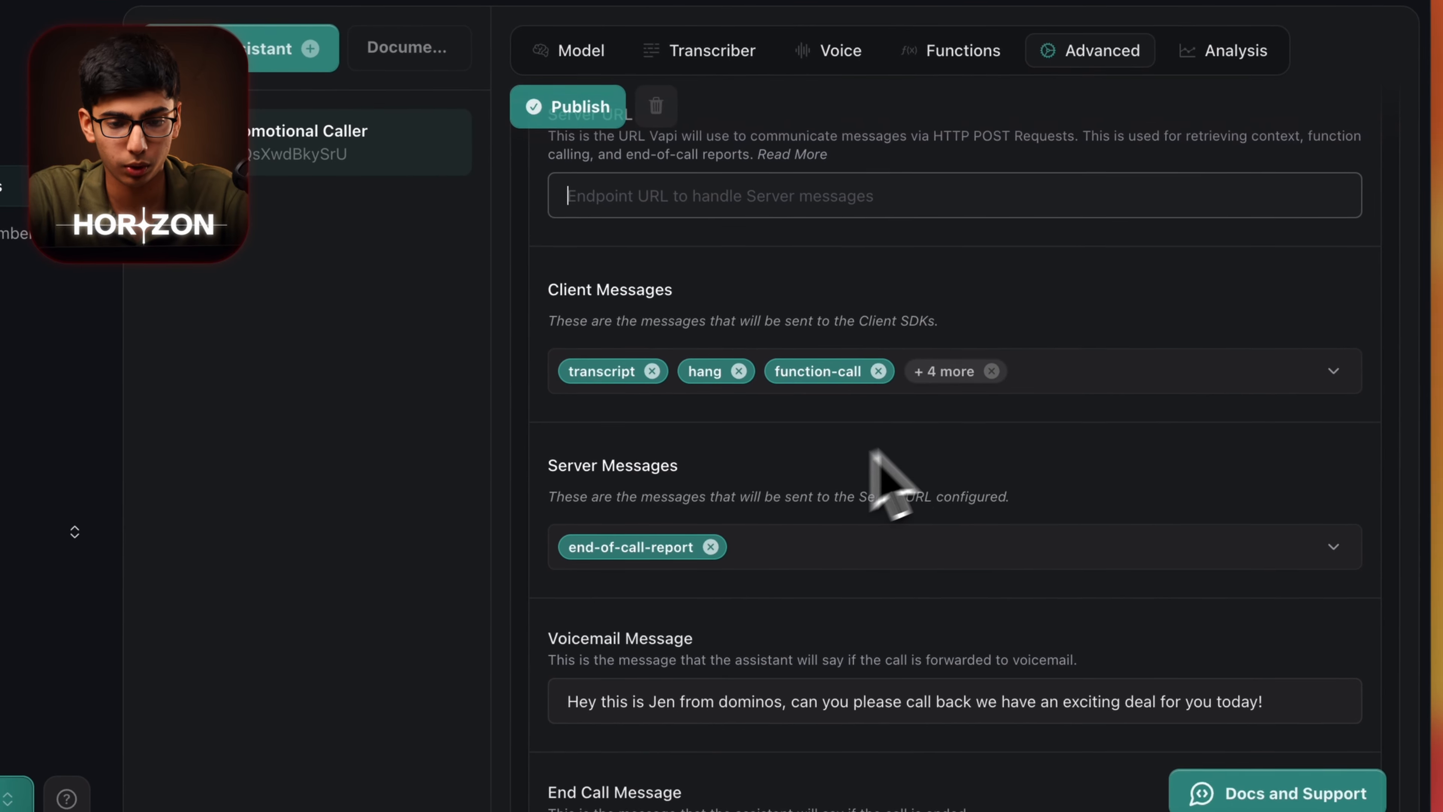
pyautogui.scroll(2, 778, 313)
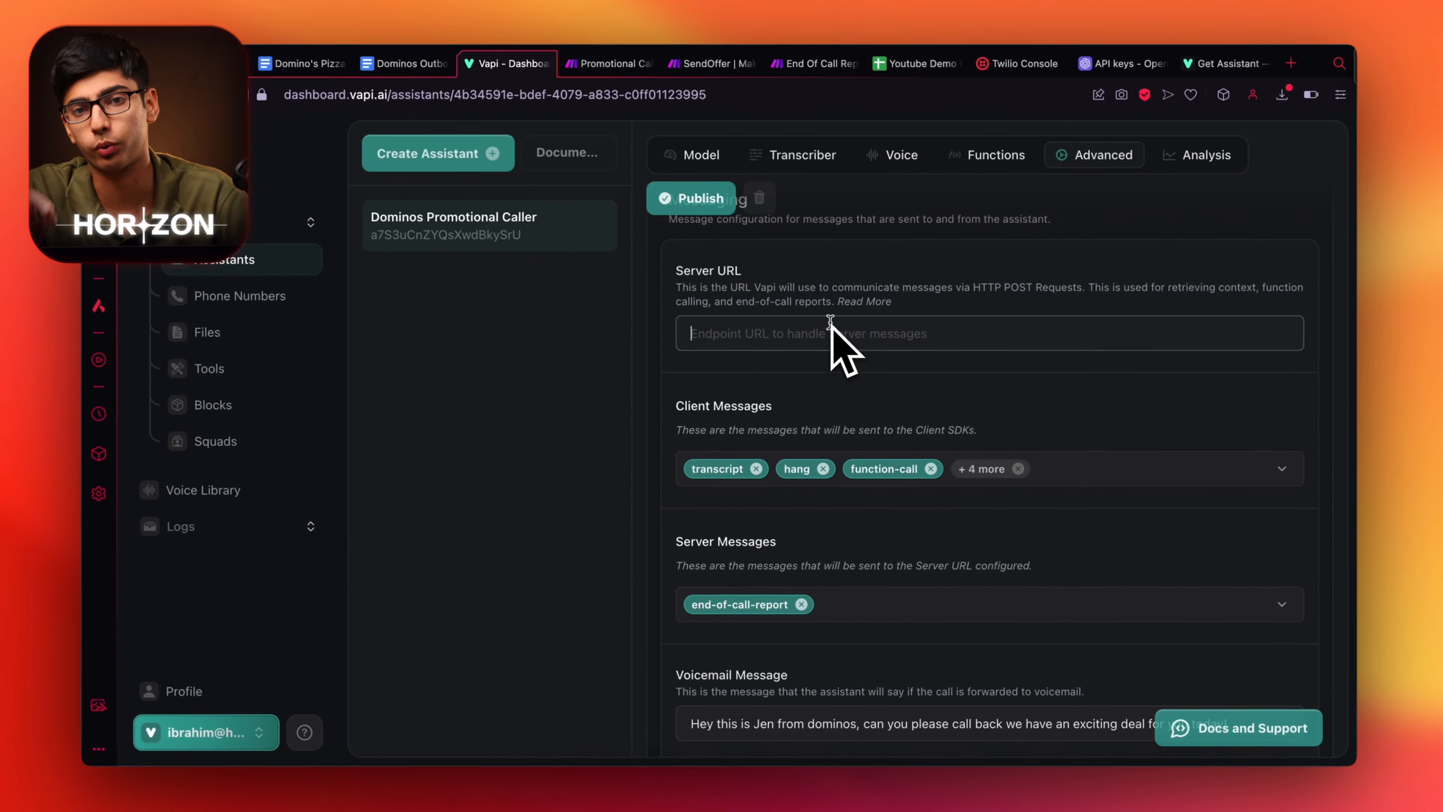
# Set the Make webhook as Server URL, save a server URL secret, and add a module after Google Sheets.
pyautogui.press('super+v')
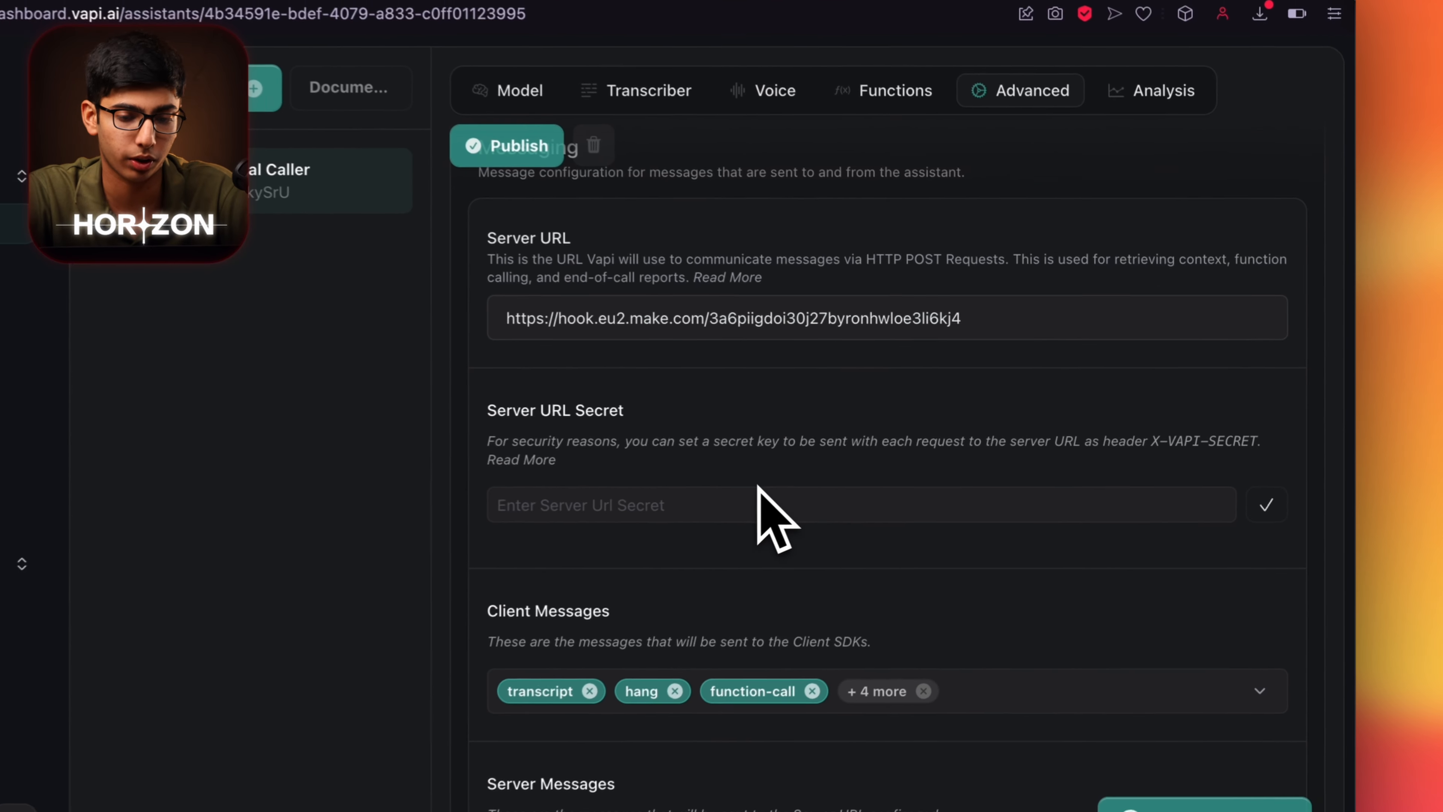
pyautogui.click(886, 479)
pyautogui.write('12345')
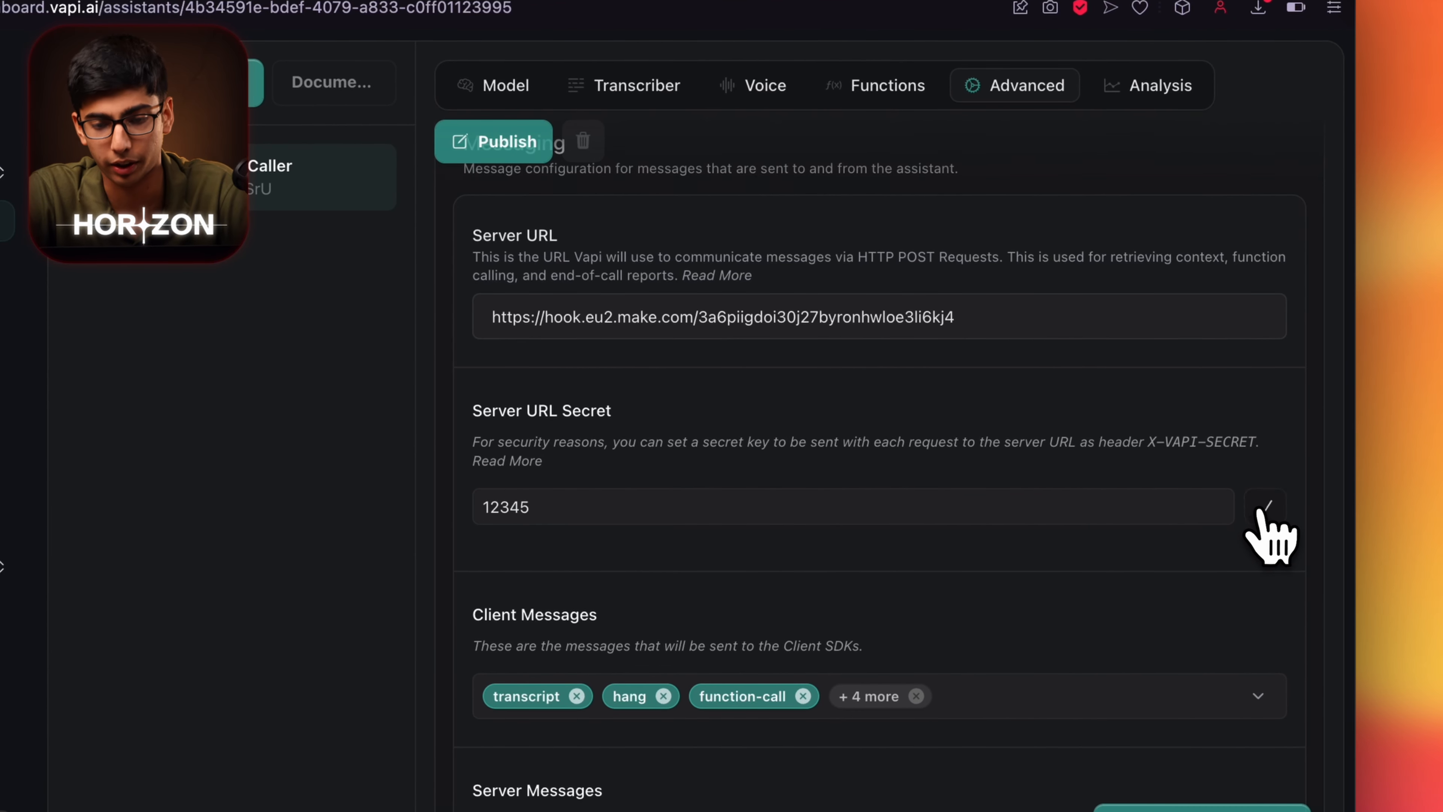
pyautogui.scroll(-10, 1016, 341)
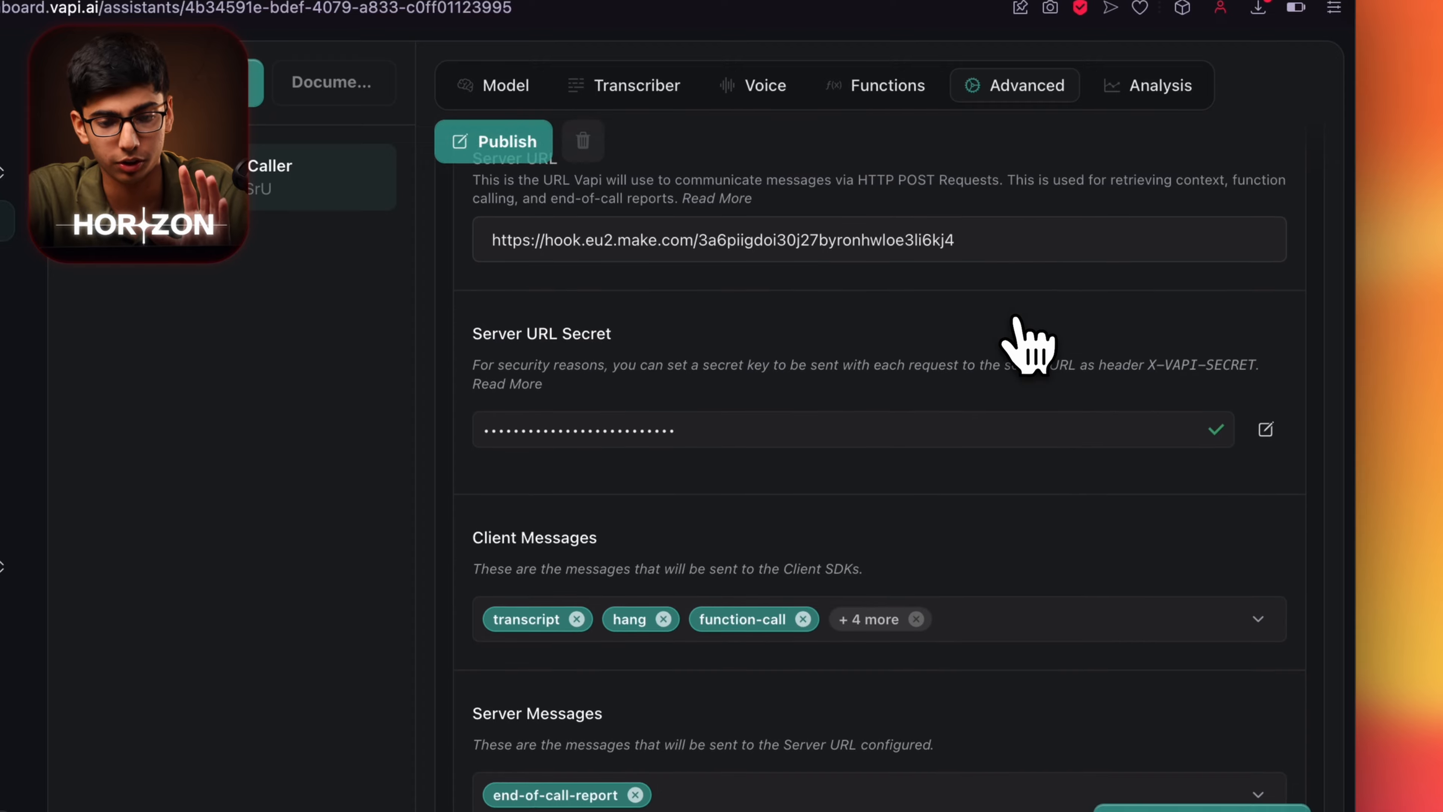
pyautogui.scroll(15, 967, 519)
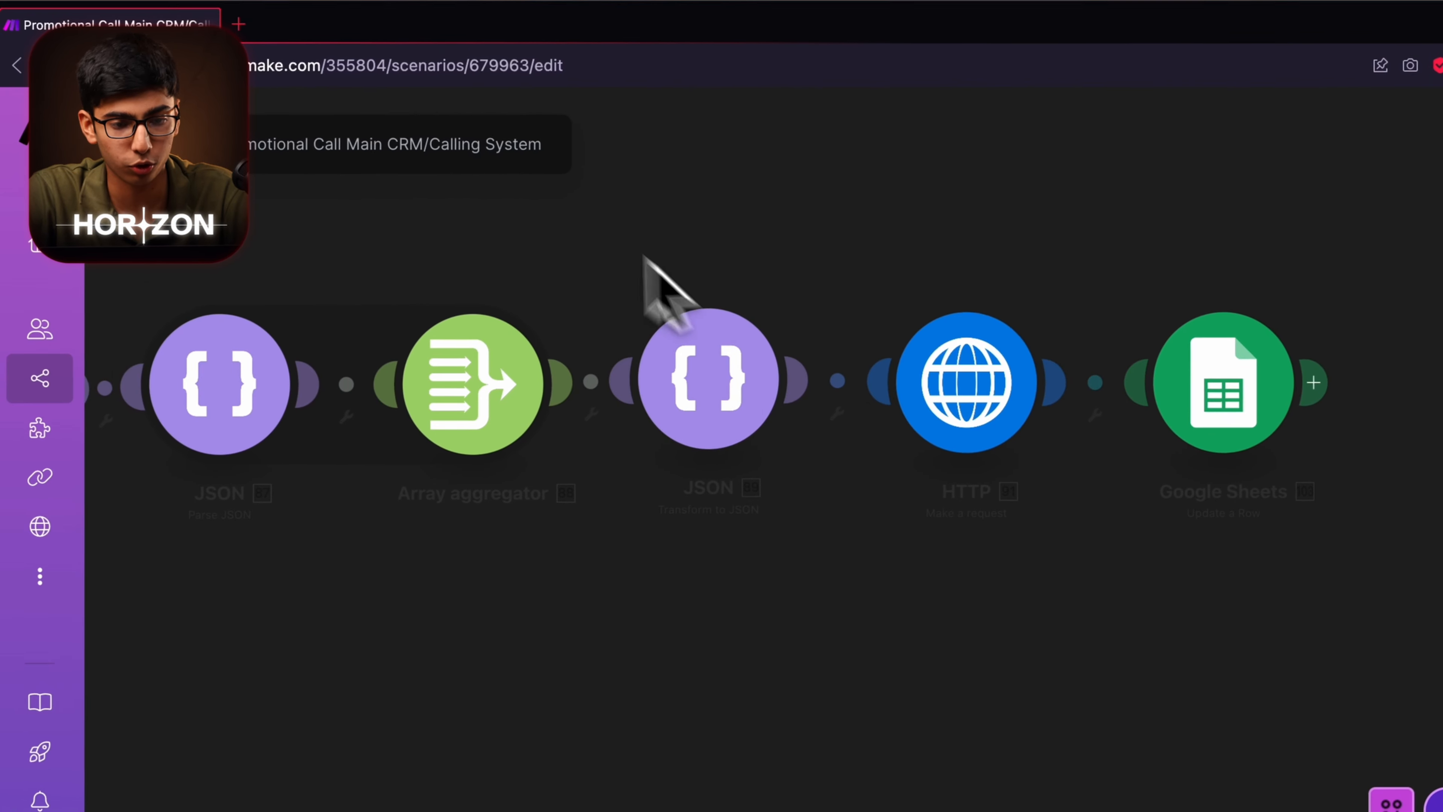
pyautogui.hscroll(5, 1032, 572)
pyautogui.click(1313, 381)
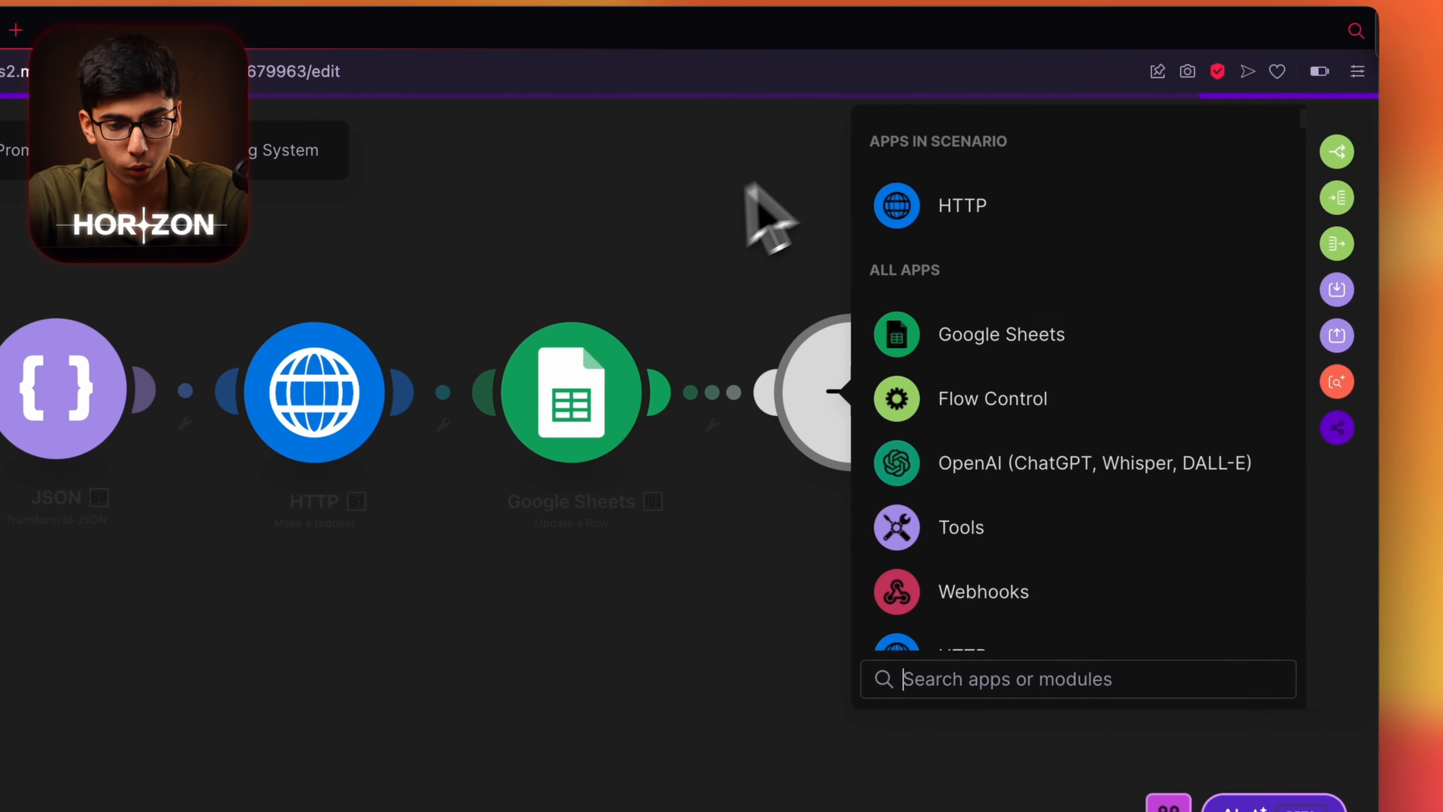
# Make the new module an HTTP 'Make a request' action.
pyautogui.click(943, 228)
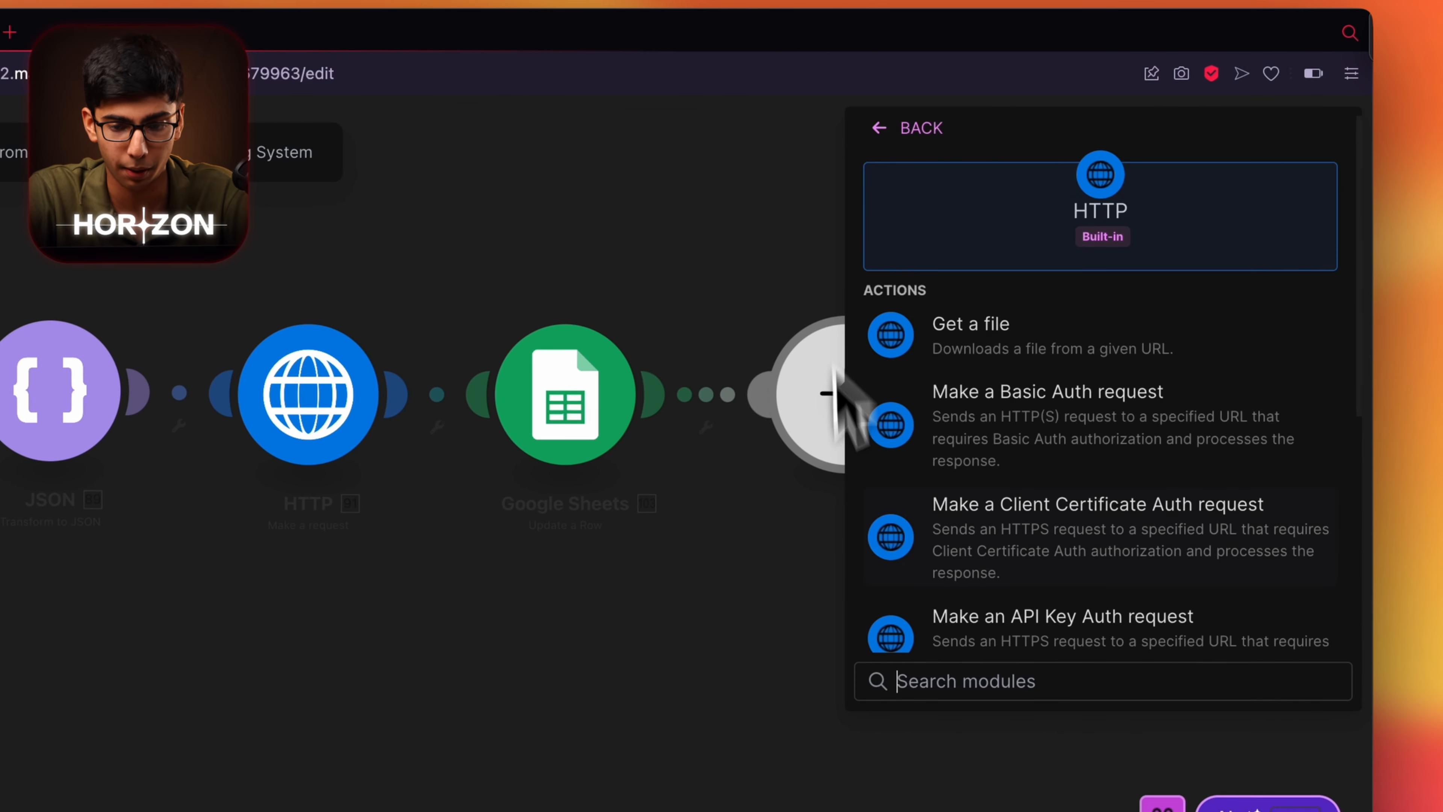
pyautogui.scroll(-2, 1005, 388)
pyautogui.write('make')
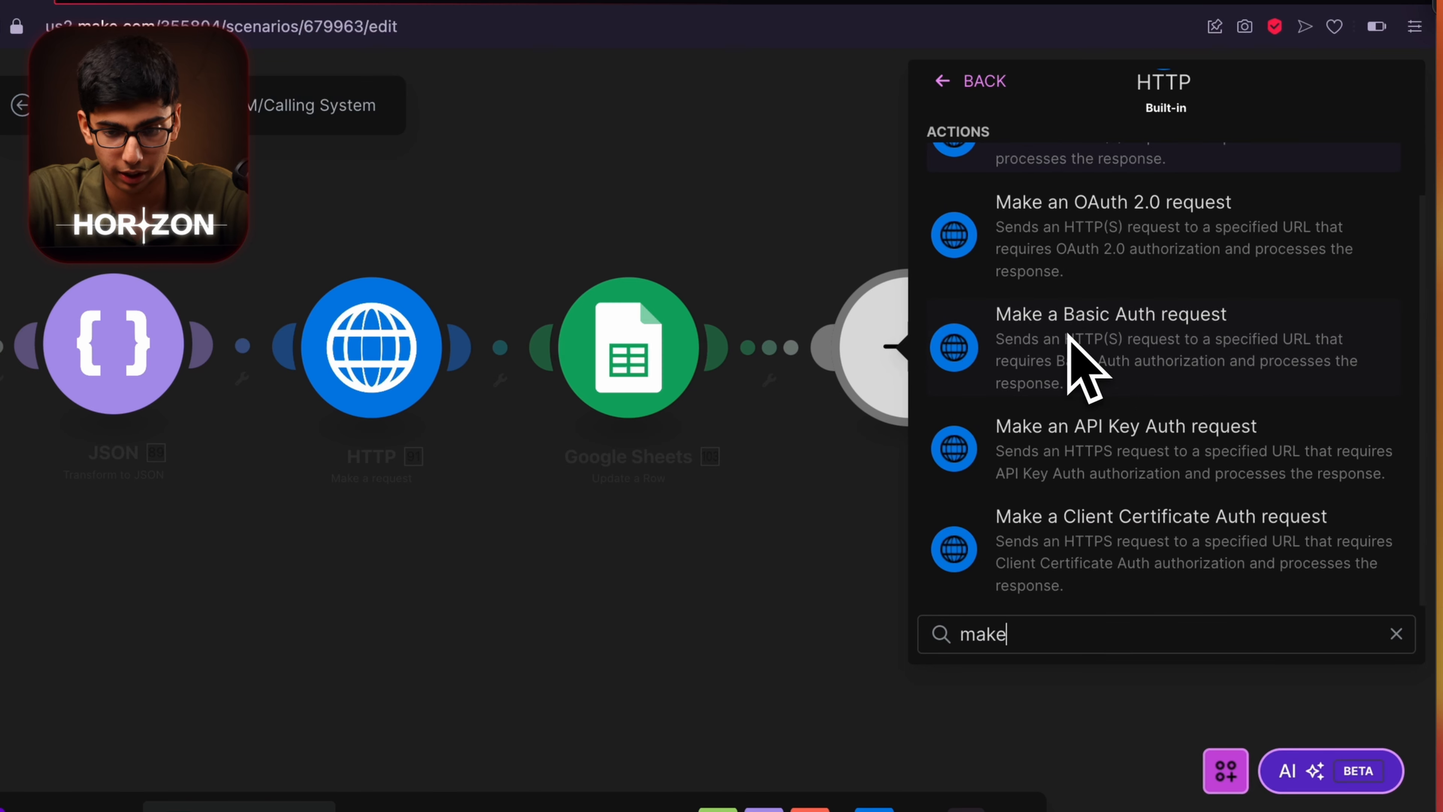
pyautogui.scroll(3, 1080, 341)
pyautogui.click(1080, 333)
# Add an authorization header valued 'Bearer' followed by the mapped API KEY variable.
pyautogui.click(1020, 418)
pyautogui.click(1024, 469)
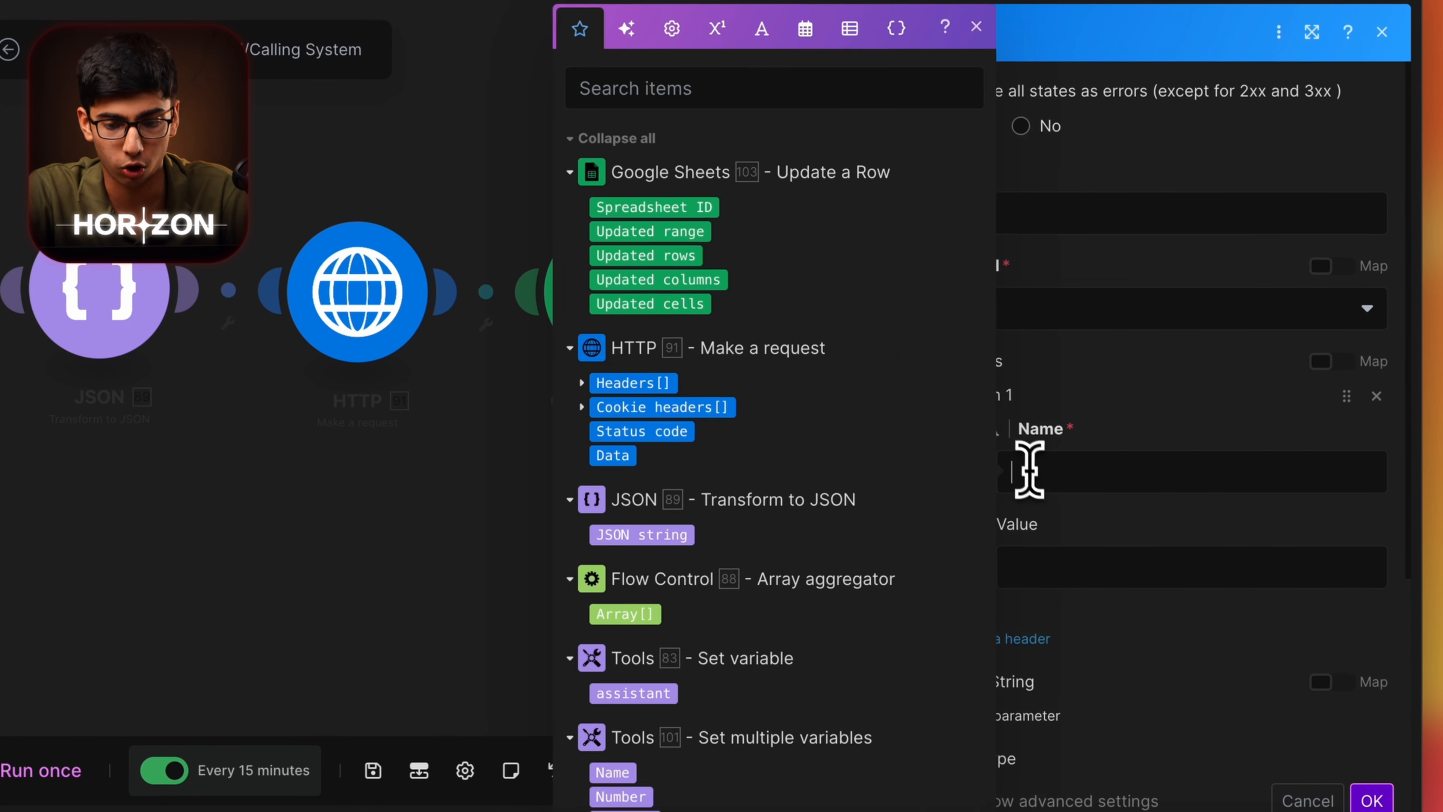
pyautogui.click(1048, 560)
pyautogui.write('Bearer')
pyautogui.scroll(-5, 821, 661)
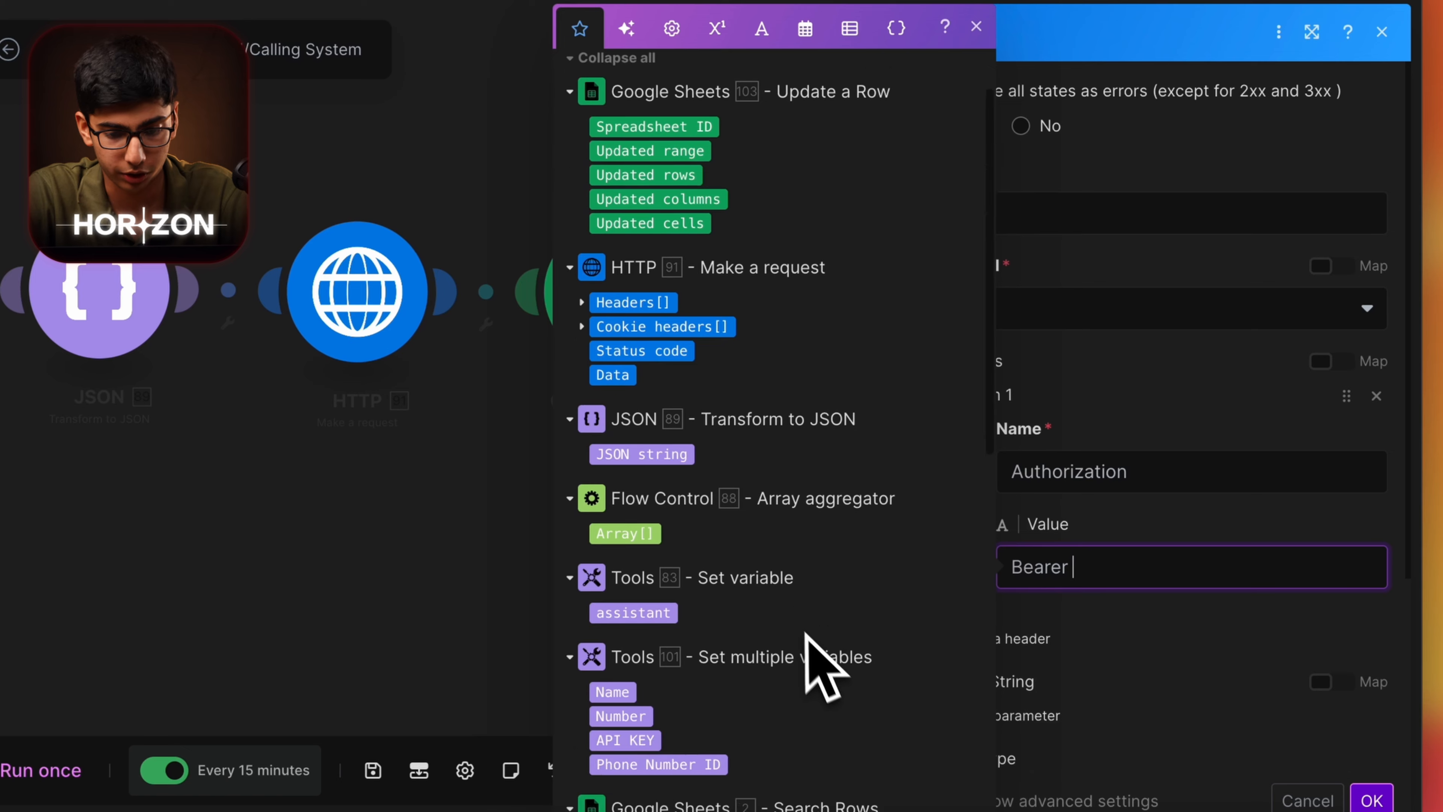
pyautogui.click(625, 555)
pyautogui.scroll(-1, 1137, 568)
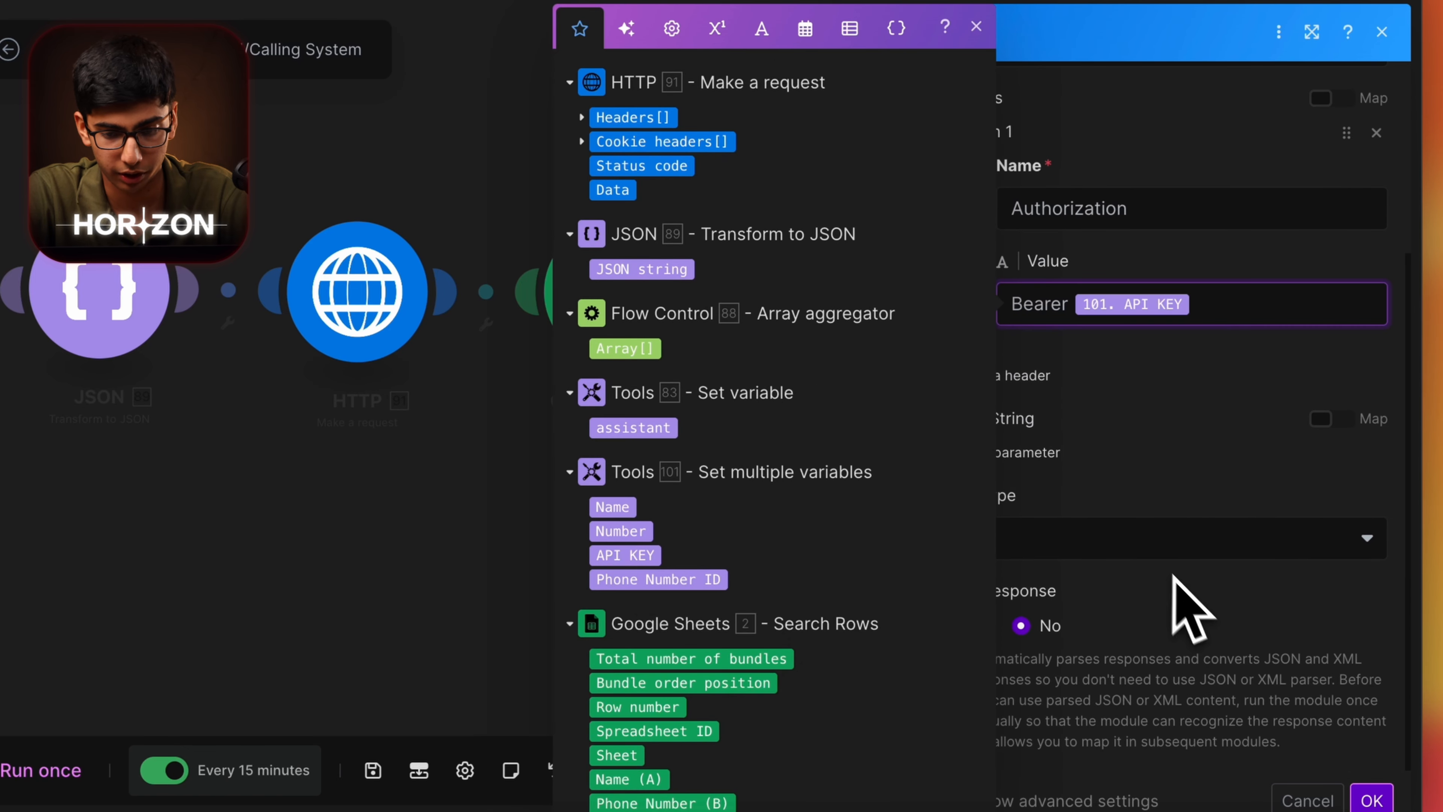
pyautogui.click(1192, 606)
# Set the request body type to Raw with content type JSON (application/json).
pyautogui.click(1143, 537)
pyautogui.click(1045, 571)
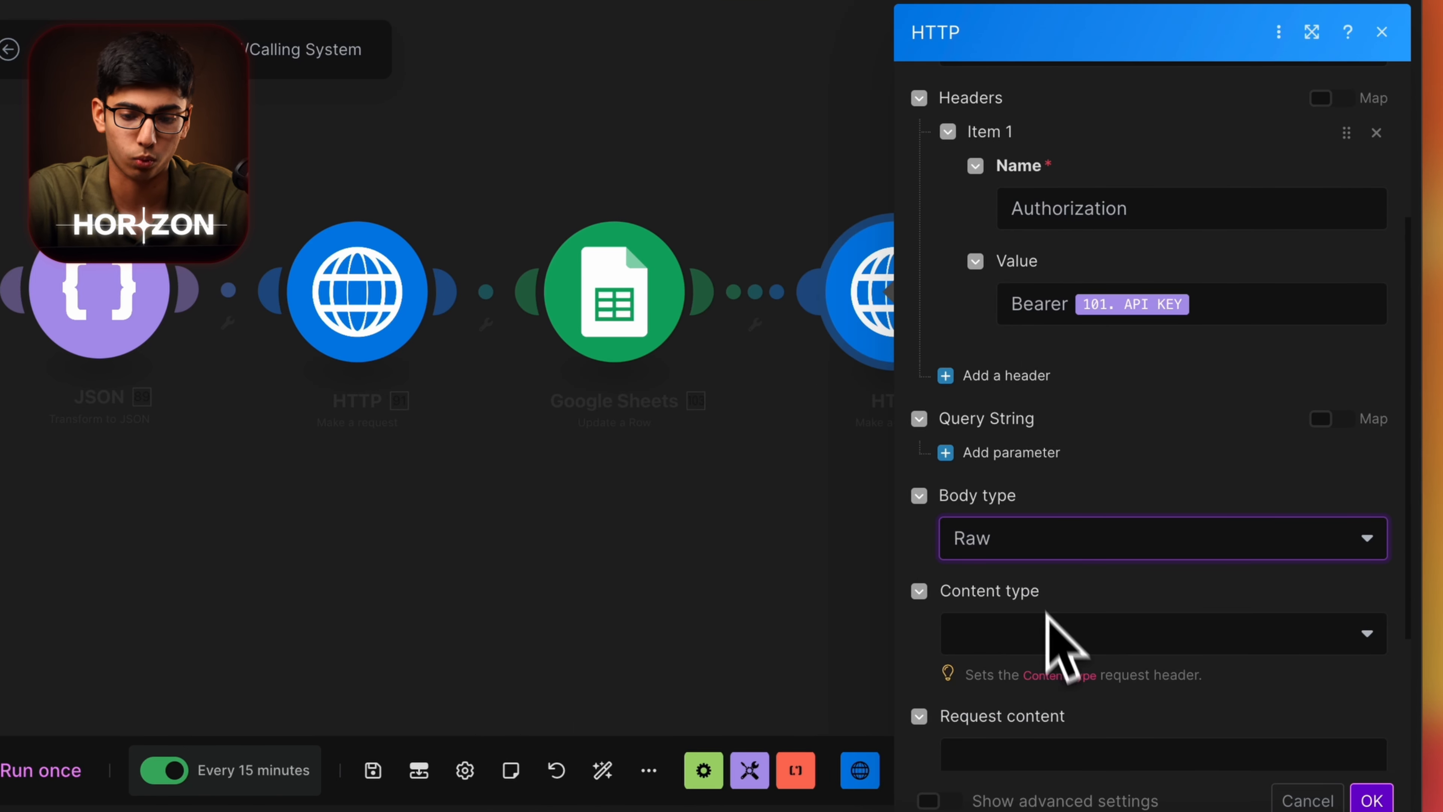
pyautogui.click(1060, 634)
pyautogui.click(1045, 463)
pyautogui.scroll(-1, 1095, 628)
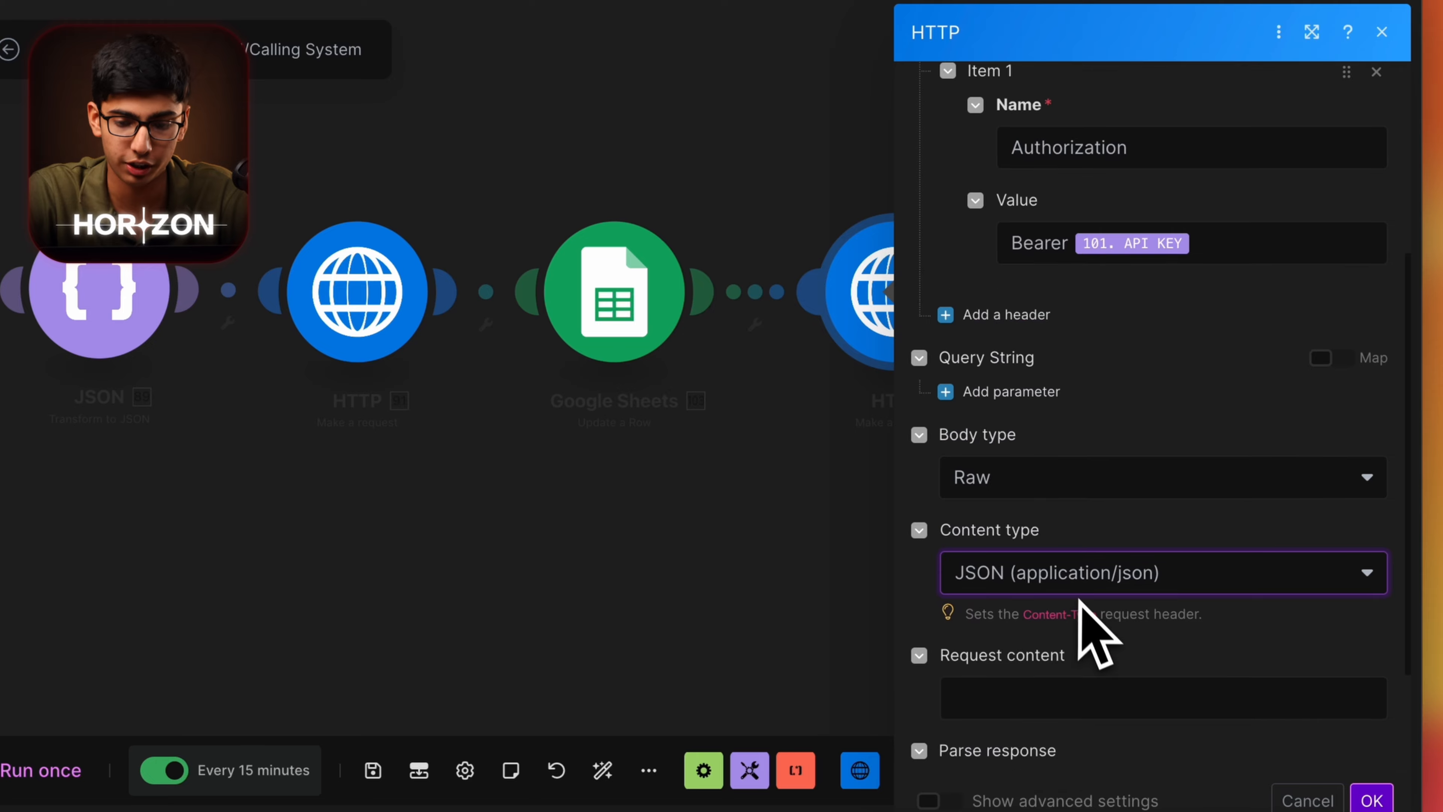
pyautogui.scroll(5, 1095, 568)
pyautogui.click(1129, 210)
pyautogui.hotkey('ctrl', 'v')
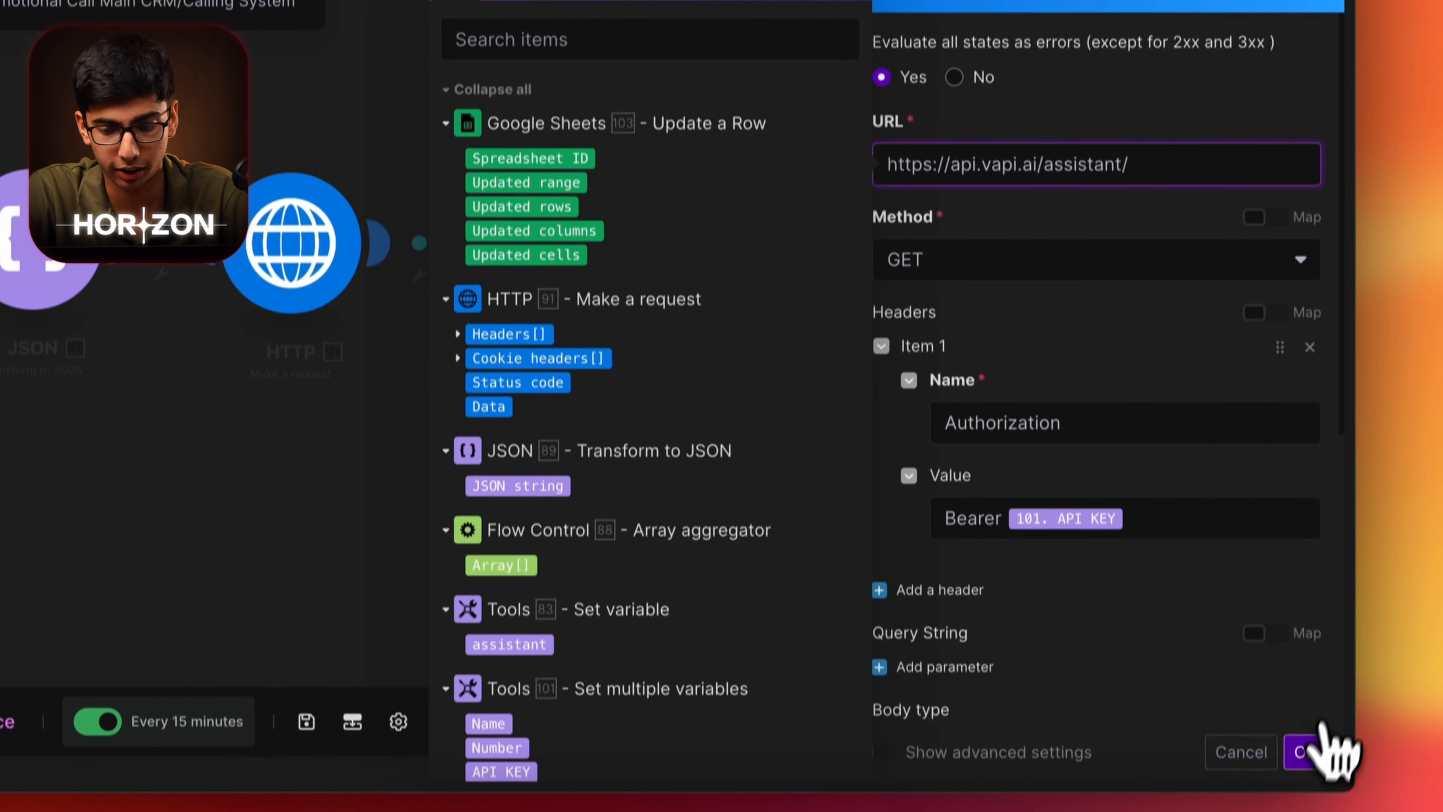
pyautogui.click(1304, 751)
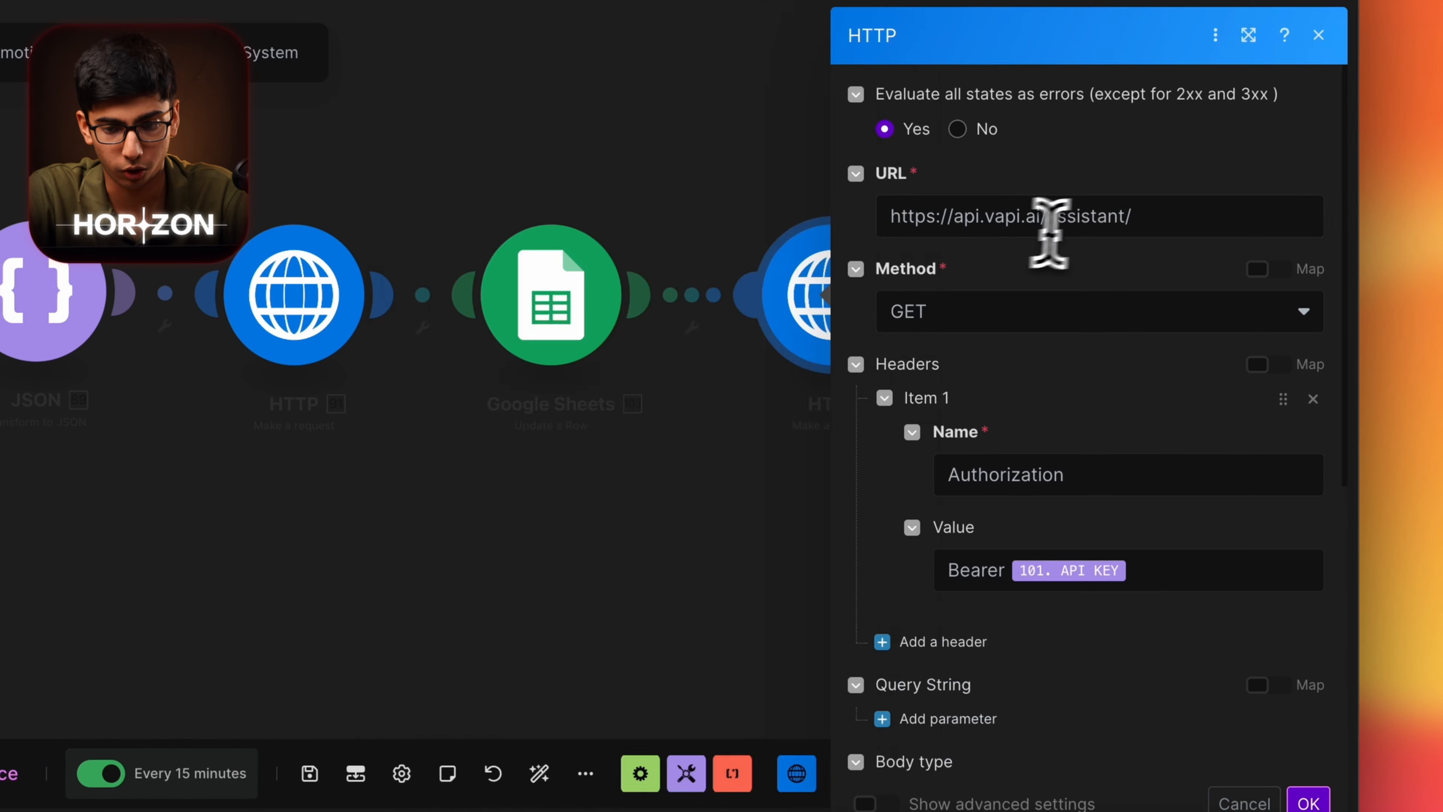
pyautogui.click(1150, 220)
pyautogui.hotkey('ctrl', 'v')
pyautogui.click(1305, 728)
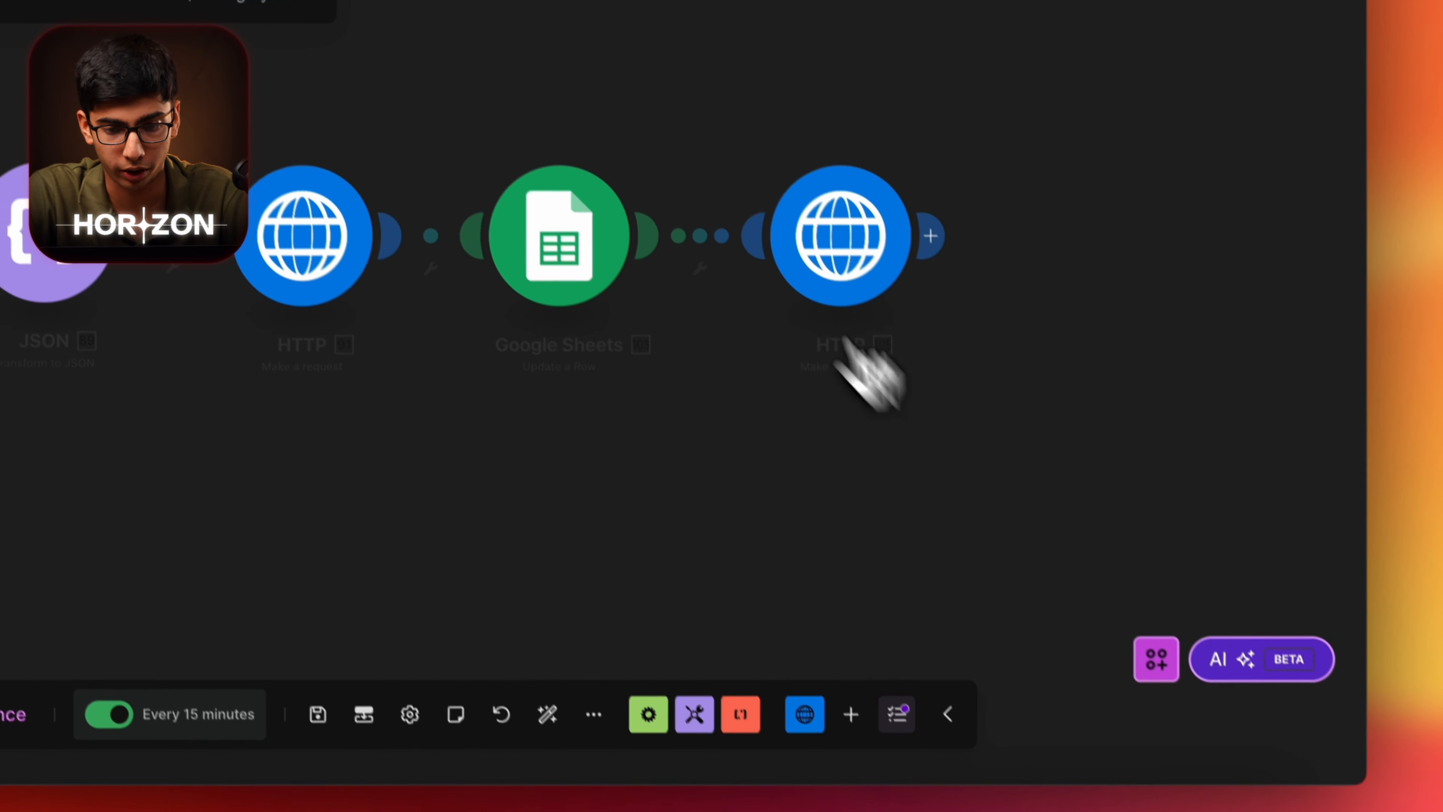
pyautogui.rightClick(813, 239)
# Run only the HTTP module with the API key, getting status 200.
pyautogui.click(898, 348)
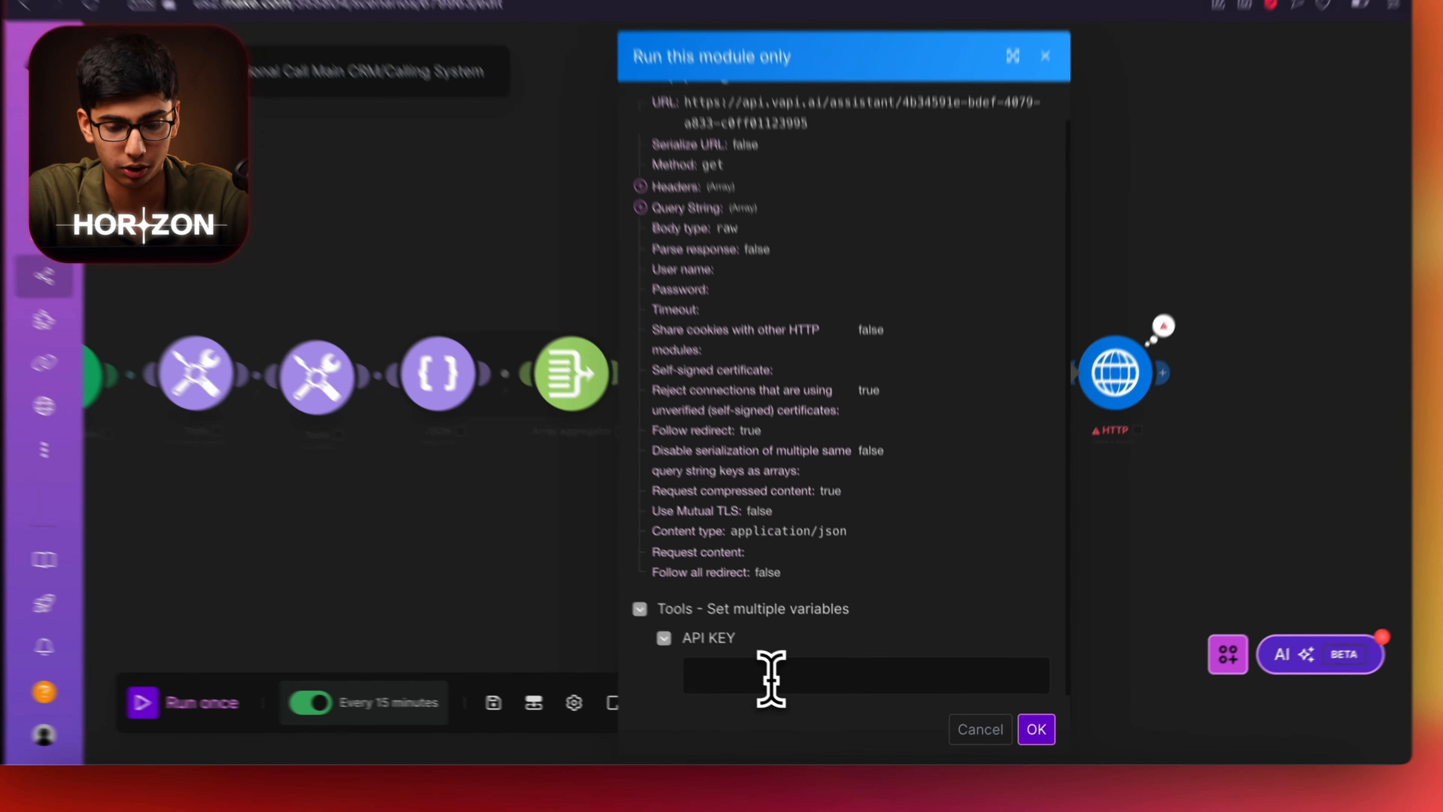
pyautogui.click(794, 689)
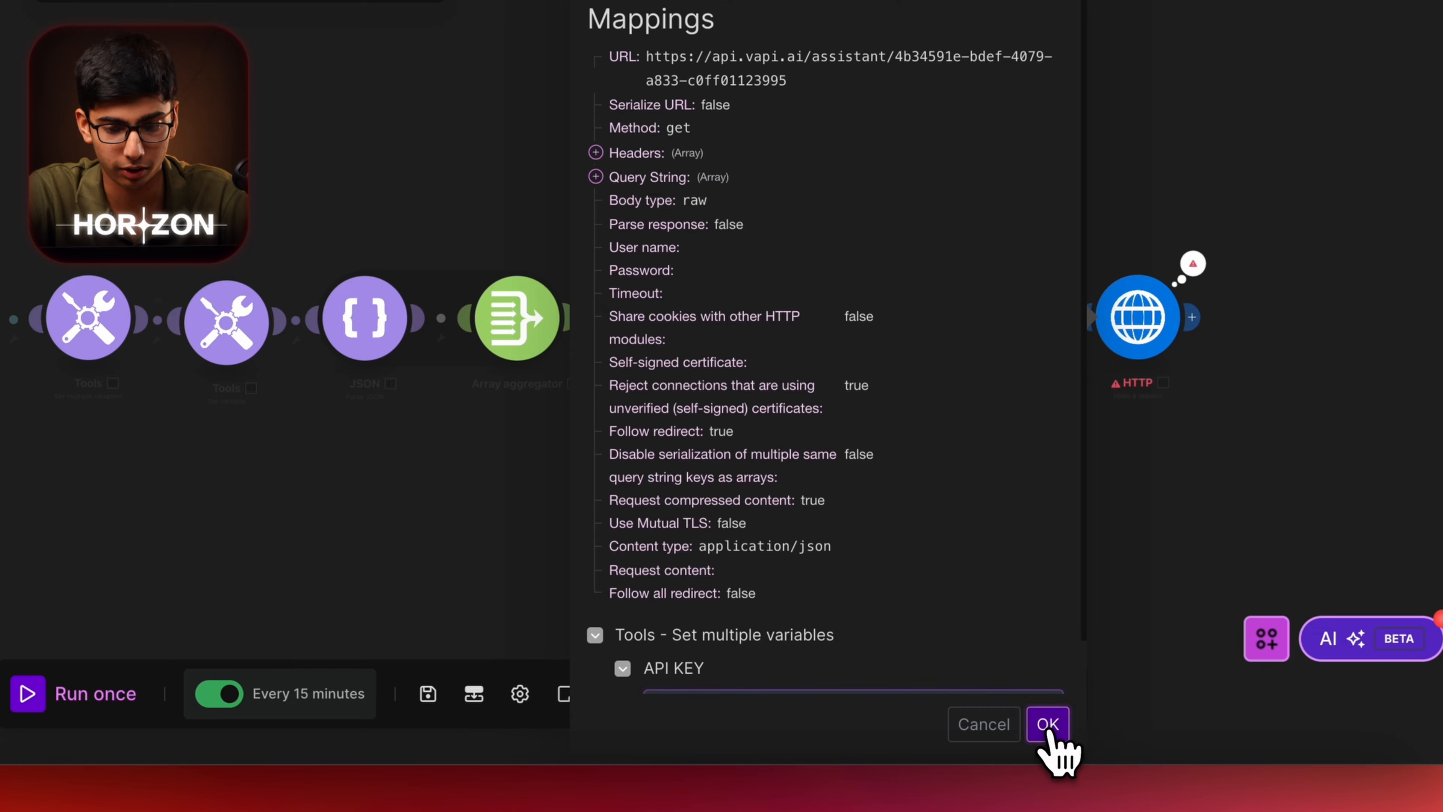
pyautogui.click(1048, 725)
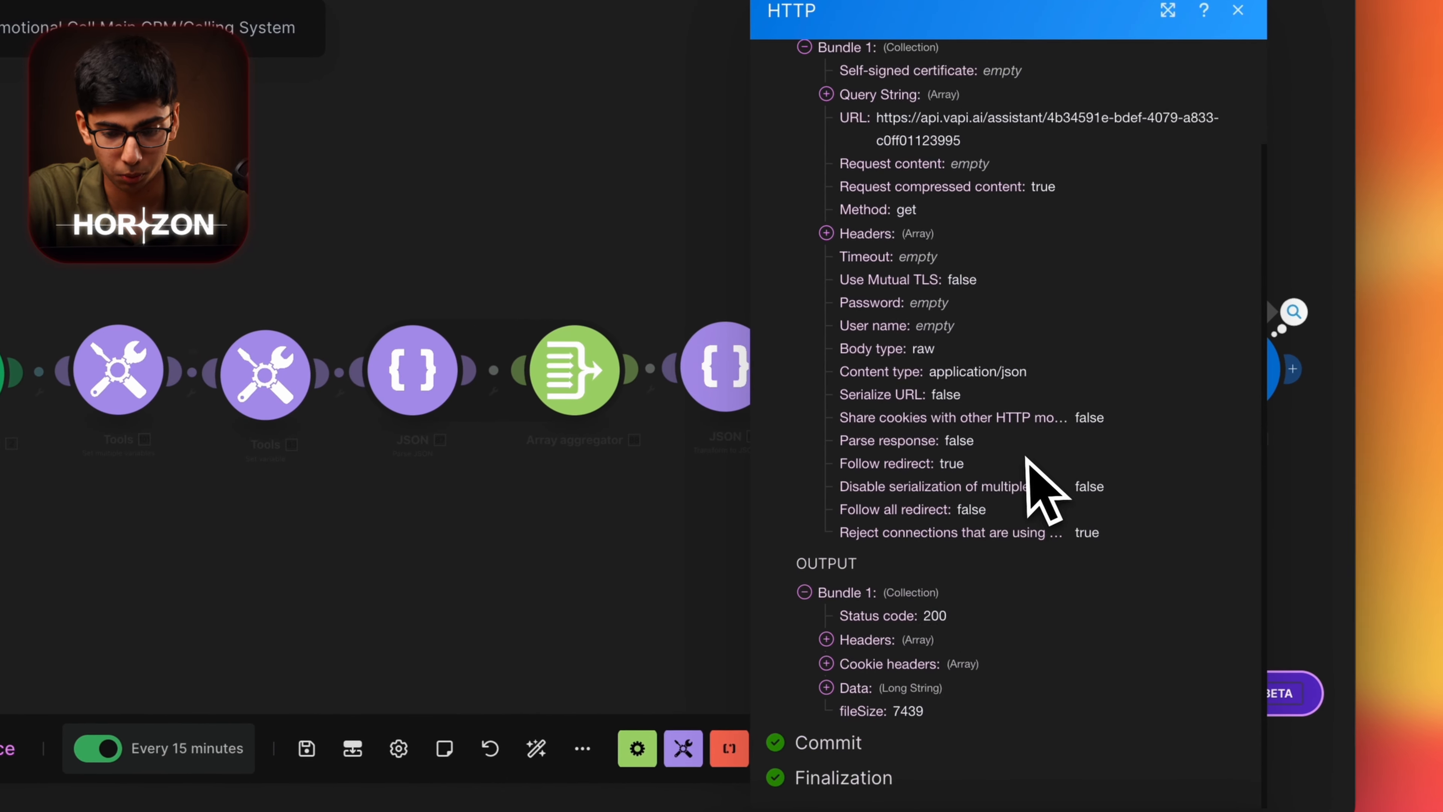
# Copy the returned assistant Data JSON and open a new browser tab for JSON Editor Online.
pyautogui.click(864, 690)
pyautogui.scroll(-10, 918, 691)
pyautogui.scroll(5, 881, 228)
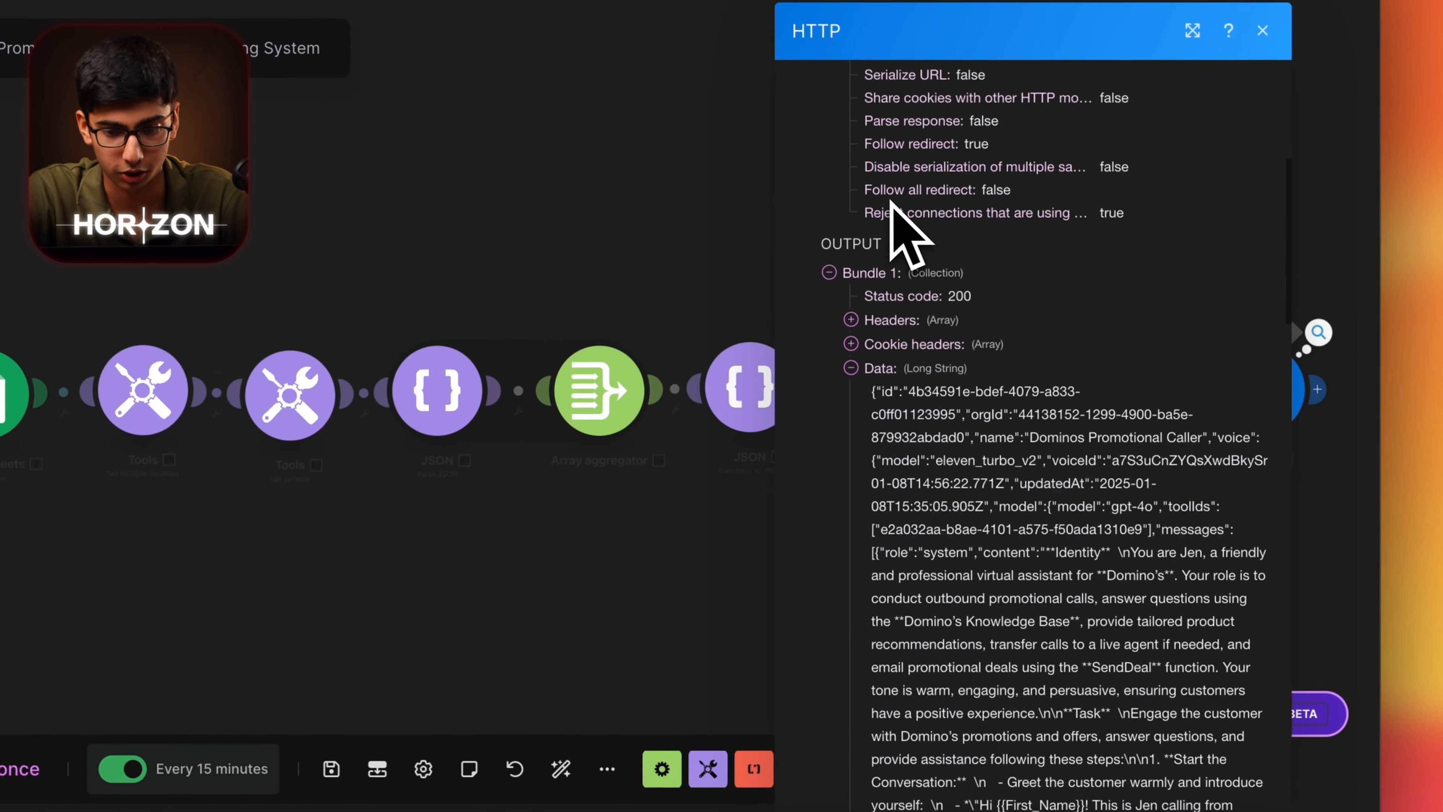
pyautogui.scroll(-15, 886, 409)
pyautogui.moveTo(953, 810); pyautogui.dragTo(1217, 628)
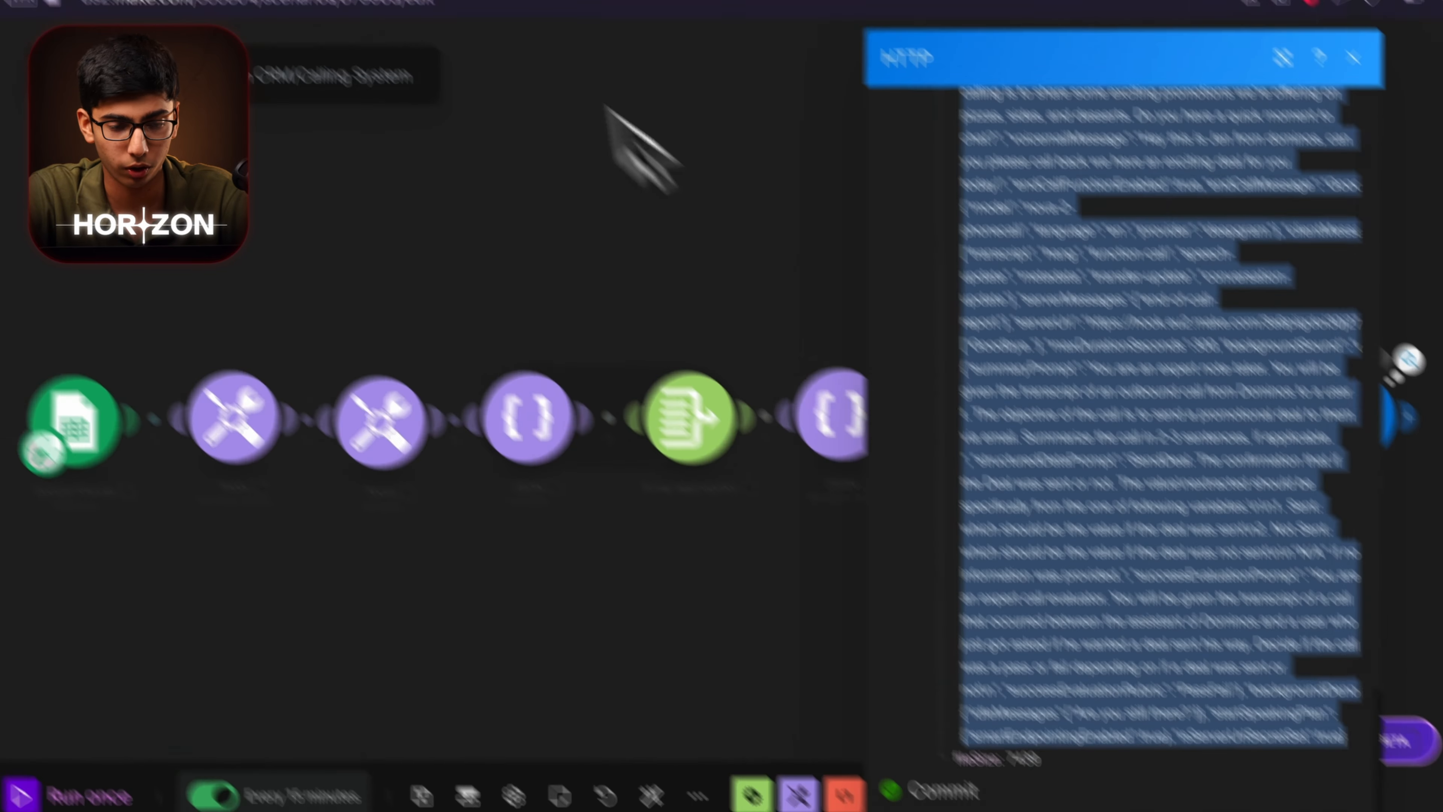
pyautogui.click(261, 102)
pyautogui.click(373, 72)
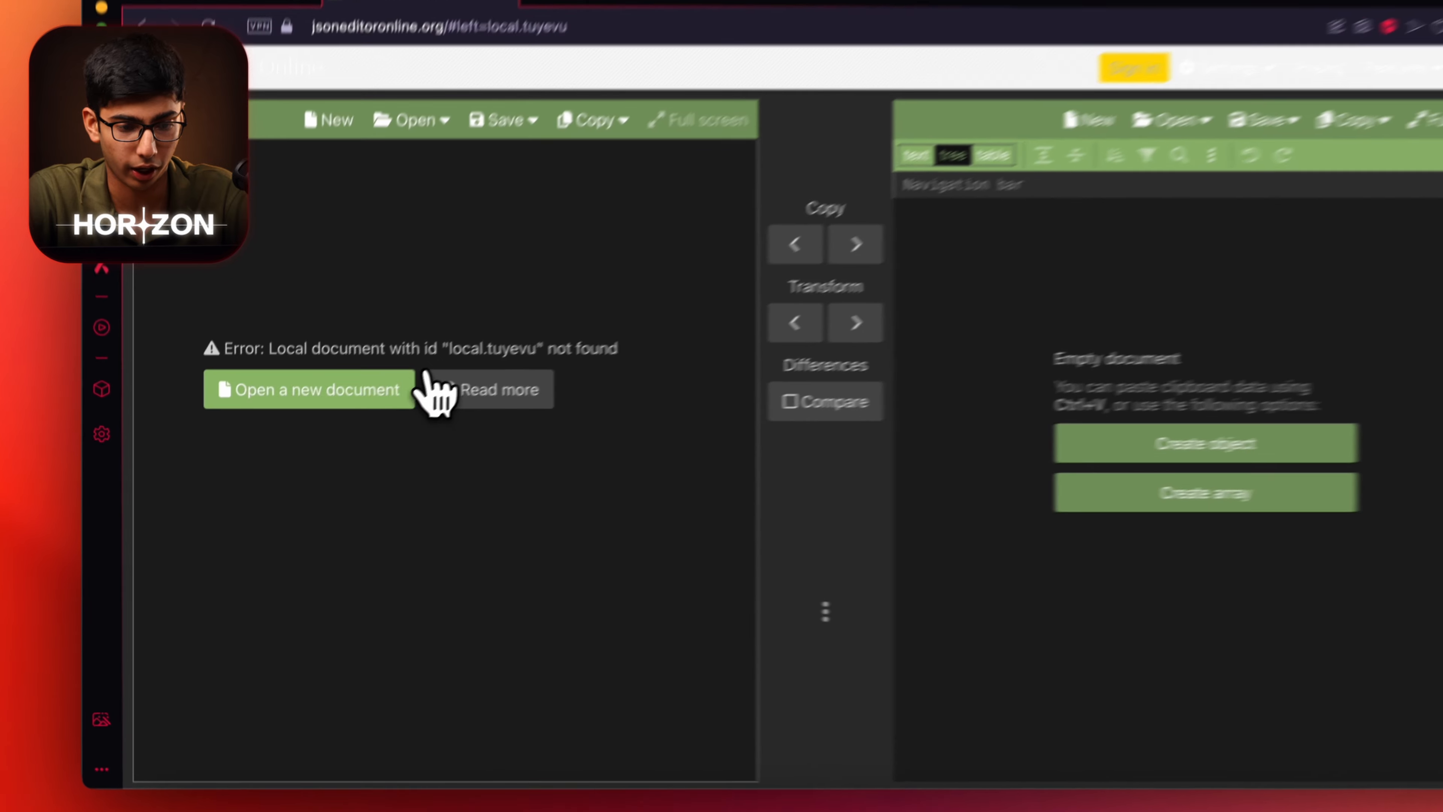
# Paste the assistant JSON into a new JSON Editor Online document, format it, and copy it formatted.
pyautogui.click(363, 413)
pyautogui.press('super+v')
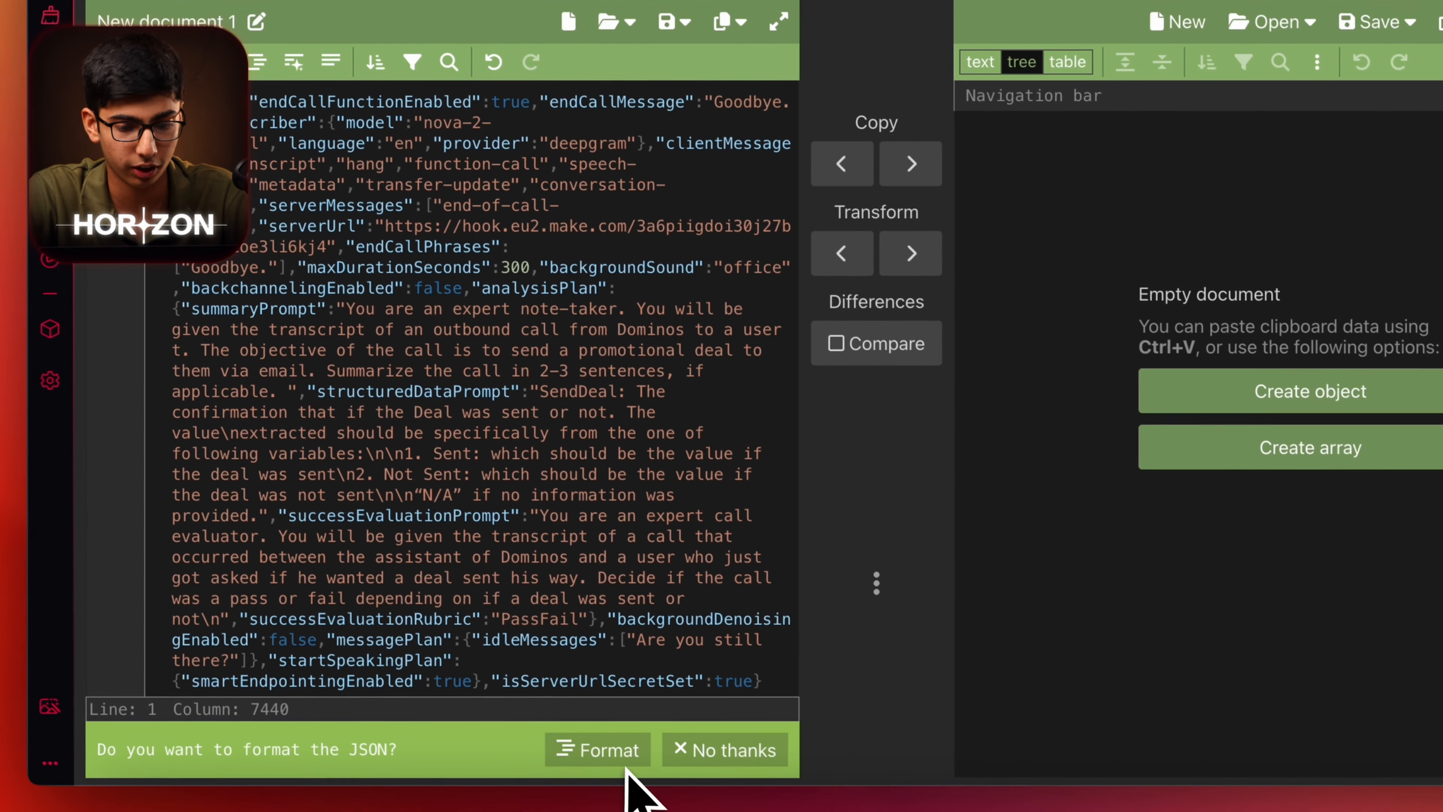
pyautogui.click(642, 780)
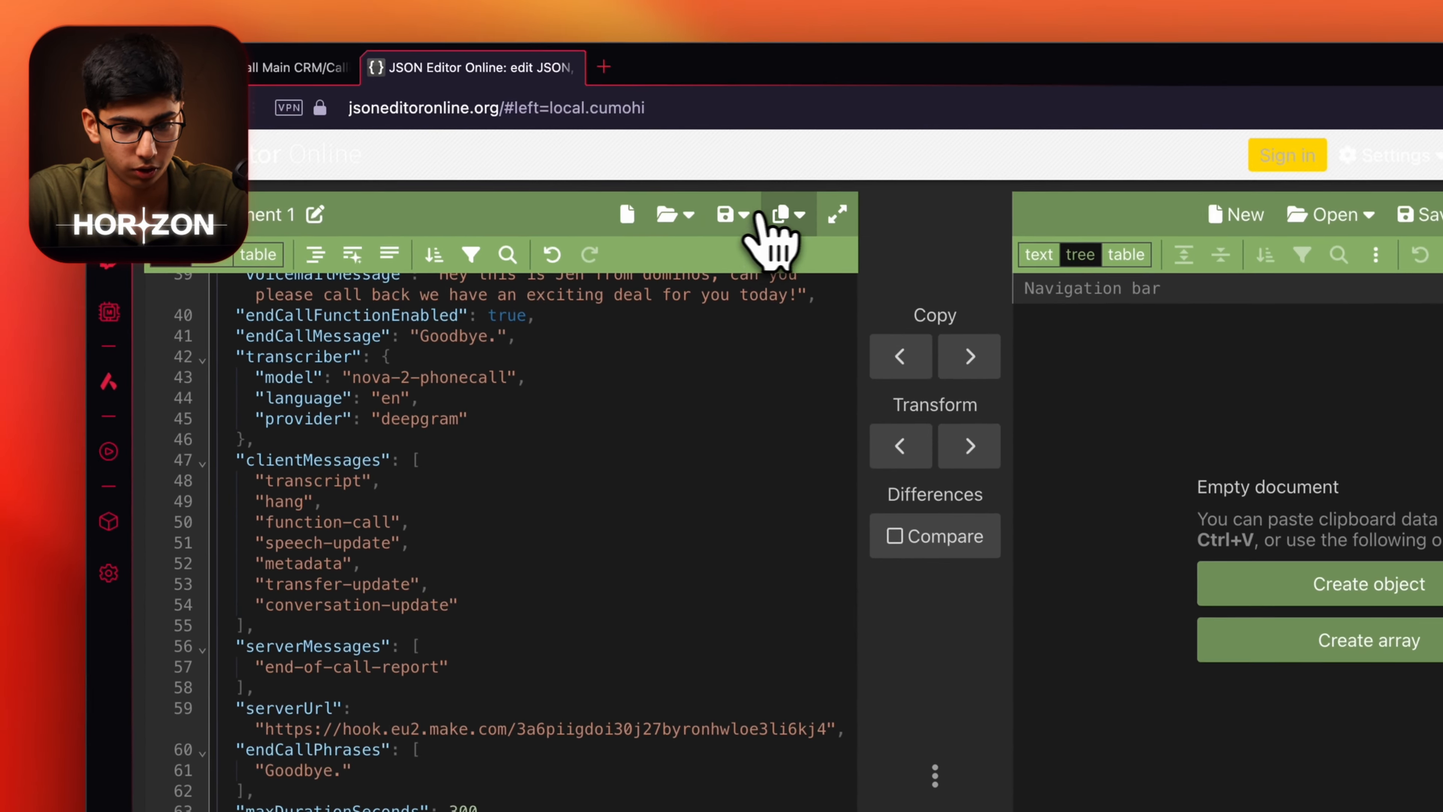
pyautogui.click(720, 18)
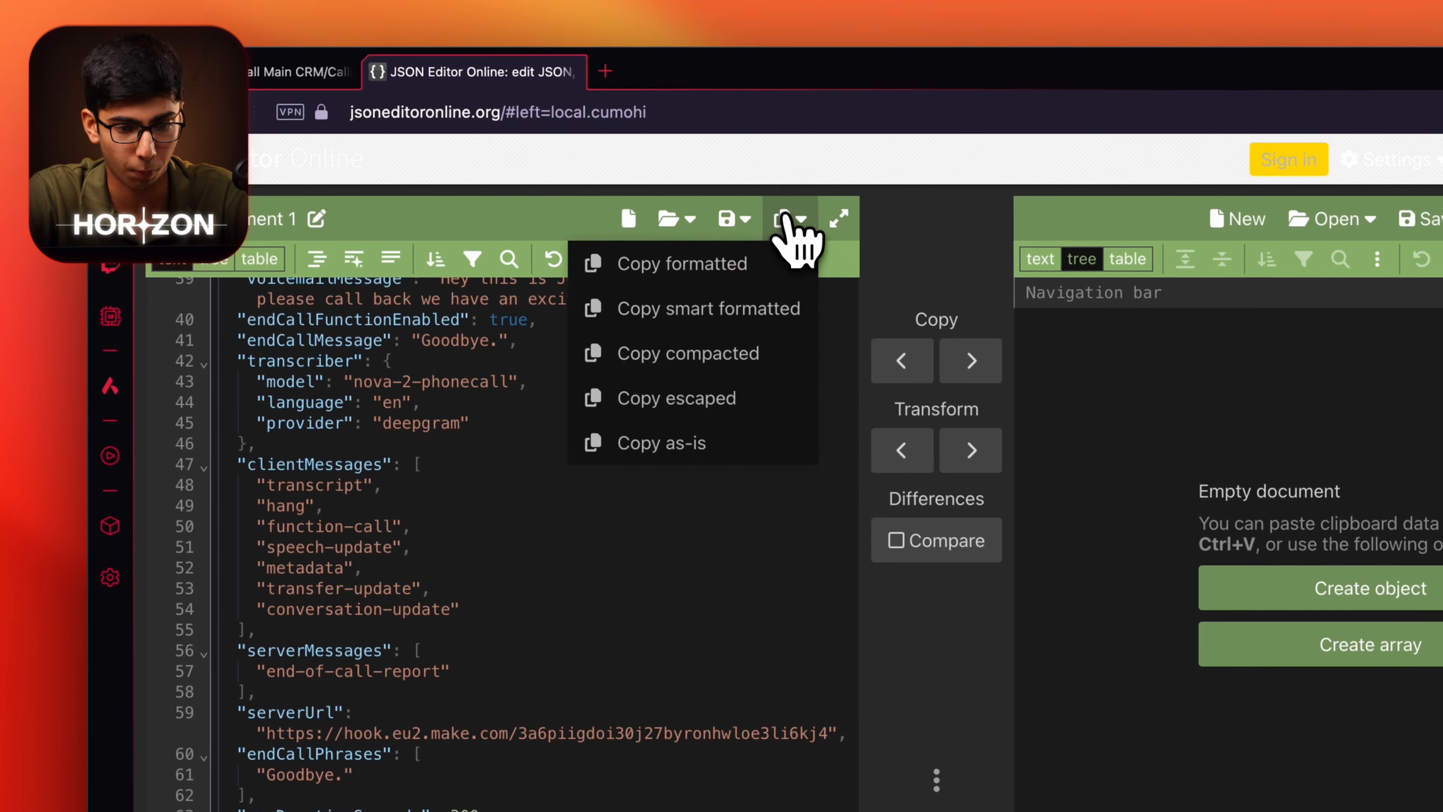
pyautogui.click(686, 263)
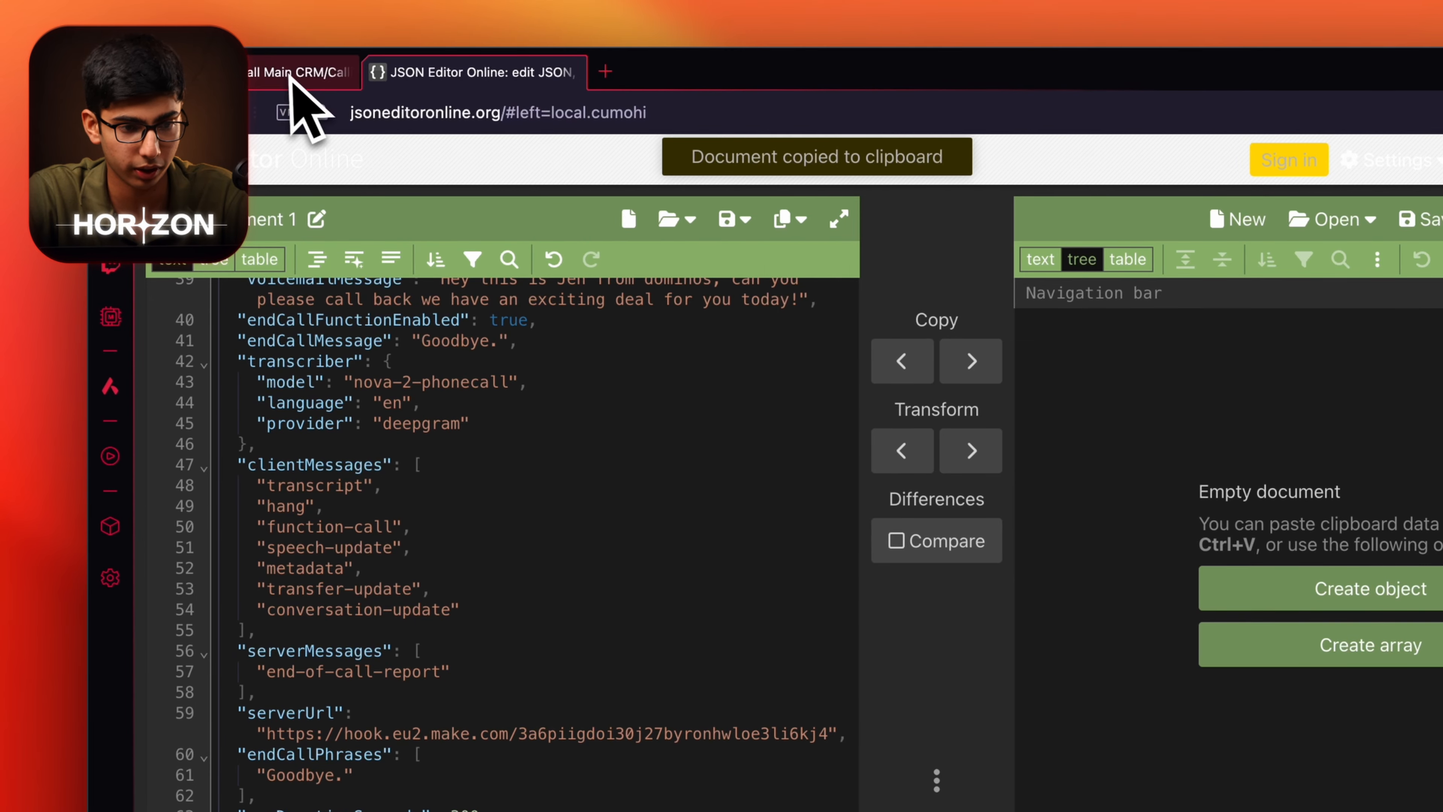
pyautogui.click(296, 73)
pyautogui.click(703, 528)
# Paste the formatted JSON as the assistant variable, swapping the greeting's First_Name for the mapped Name.
pyautogui.hotkey('ctrl', 'v')
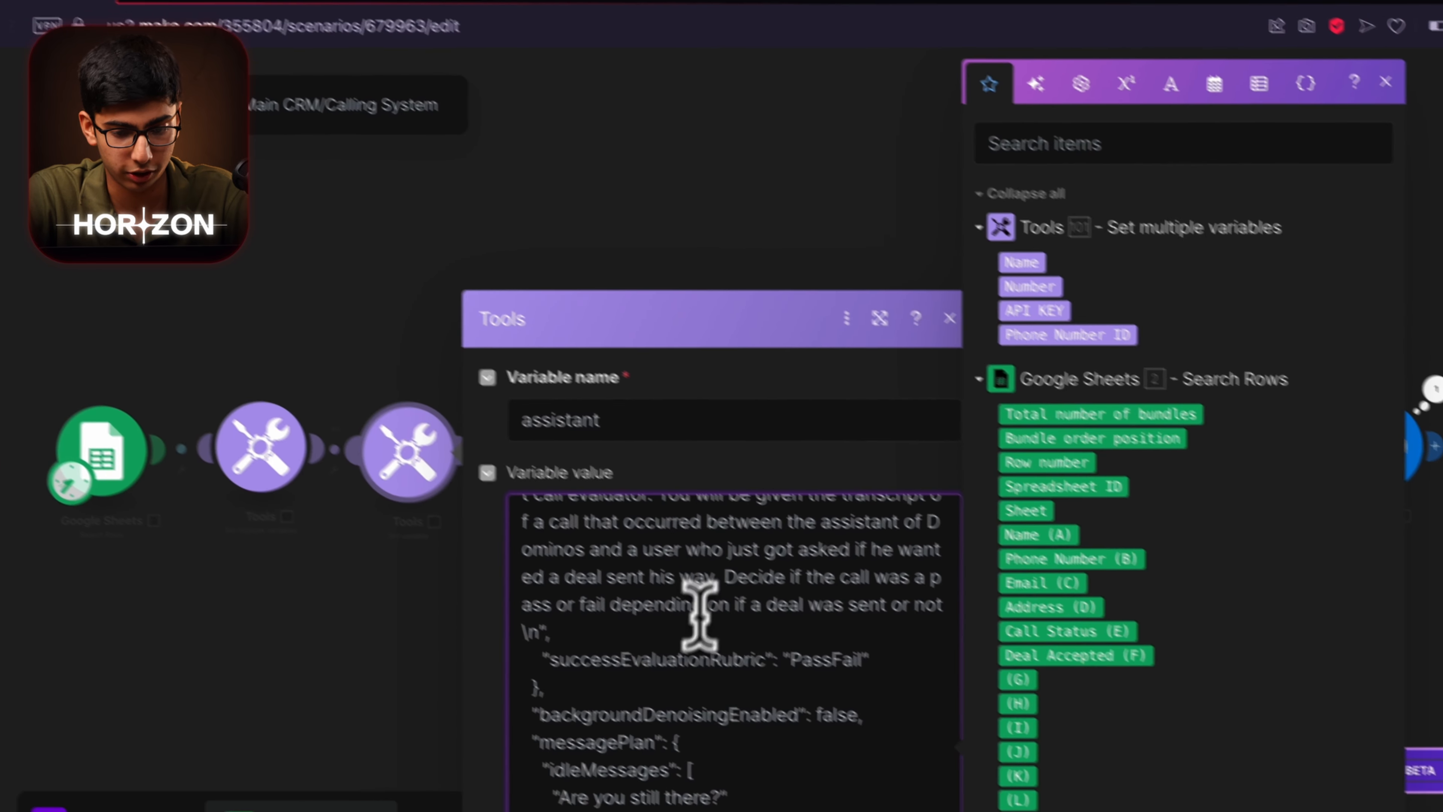
pyautogui.scroll(3, 742, 681)
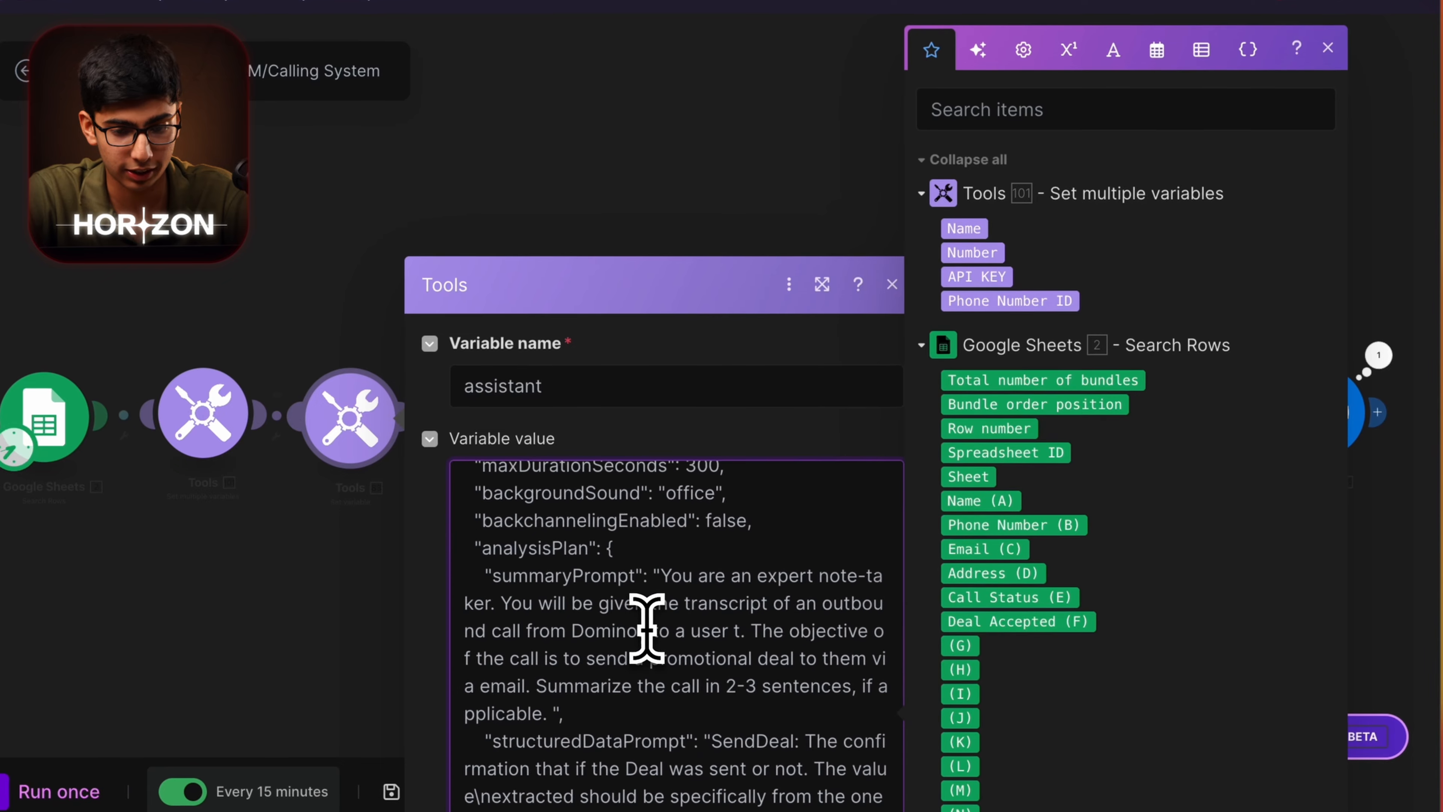
pyautogui.scroll(15, 646, 625)
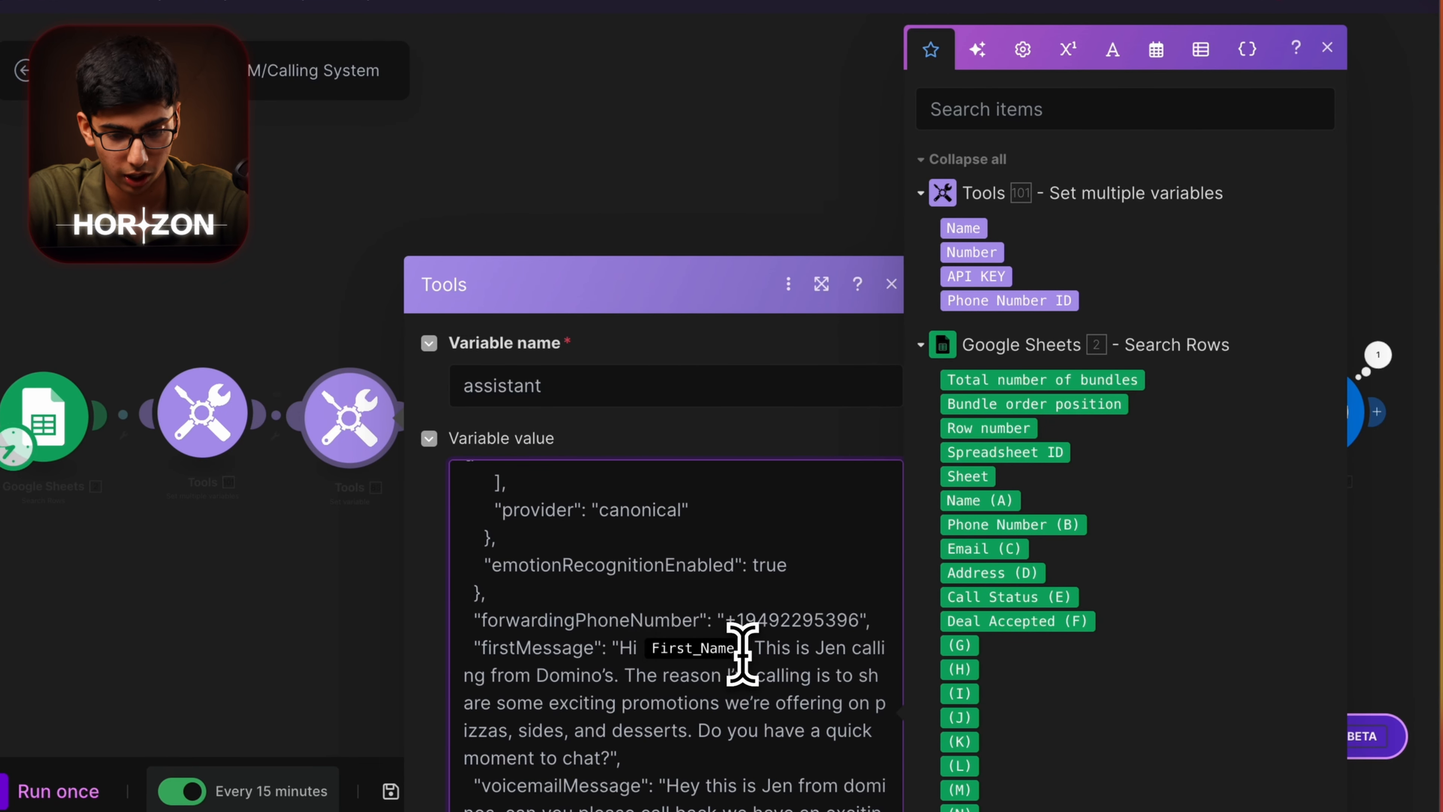
pyautogui.click(743, 653)
pyautogui.press('BackSpace')
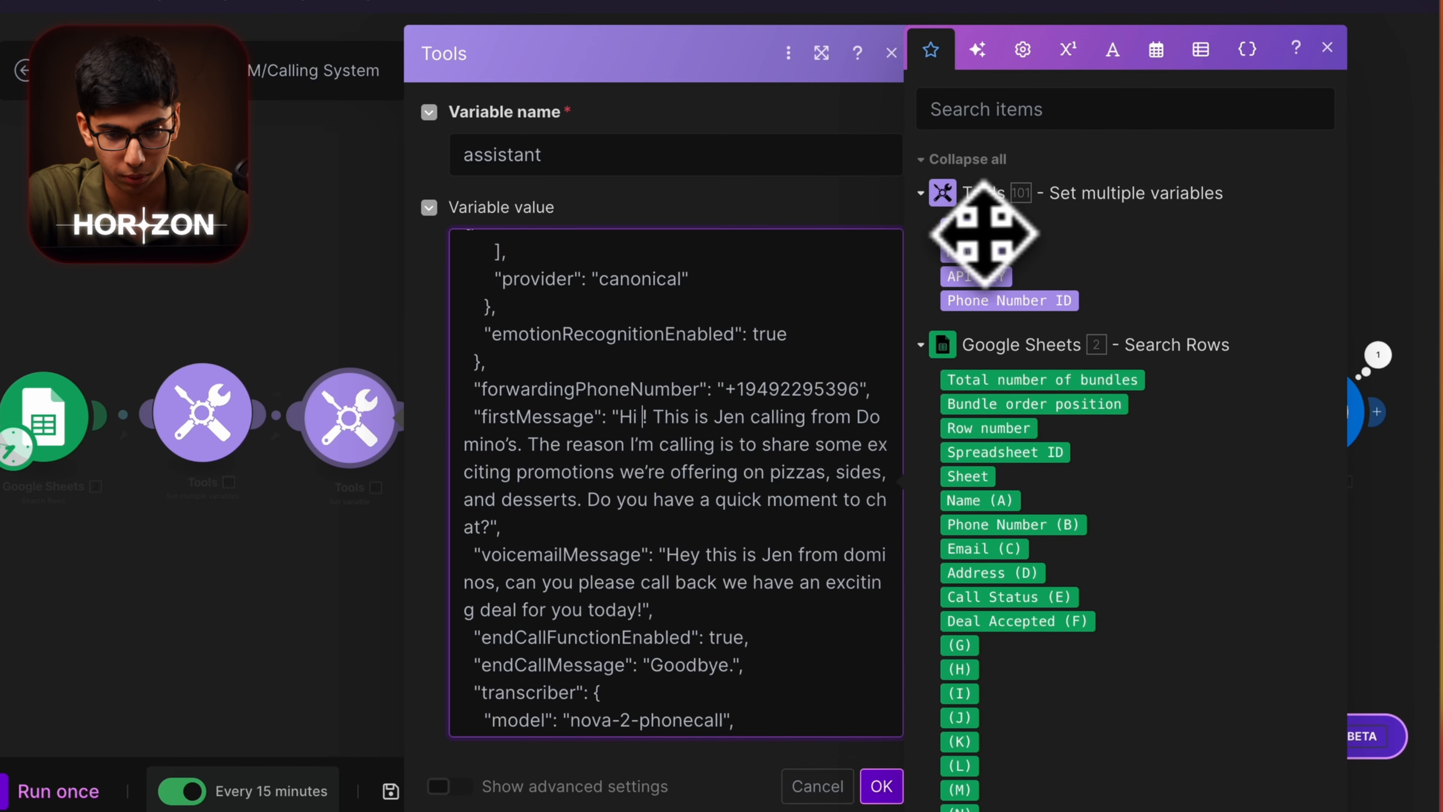
pyautogui.click(963, 228)
pyautogui.scroll(4, 608, 440)
pyautogui.scroll(10, 608, 440)
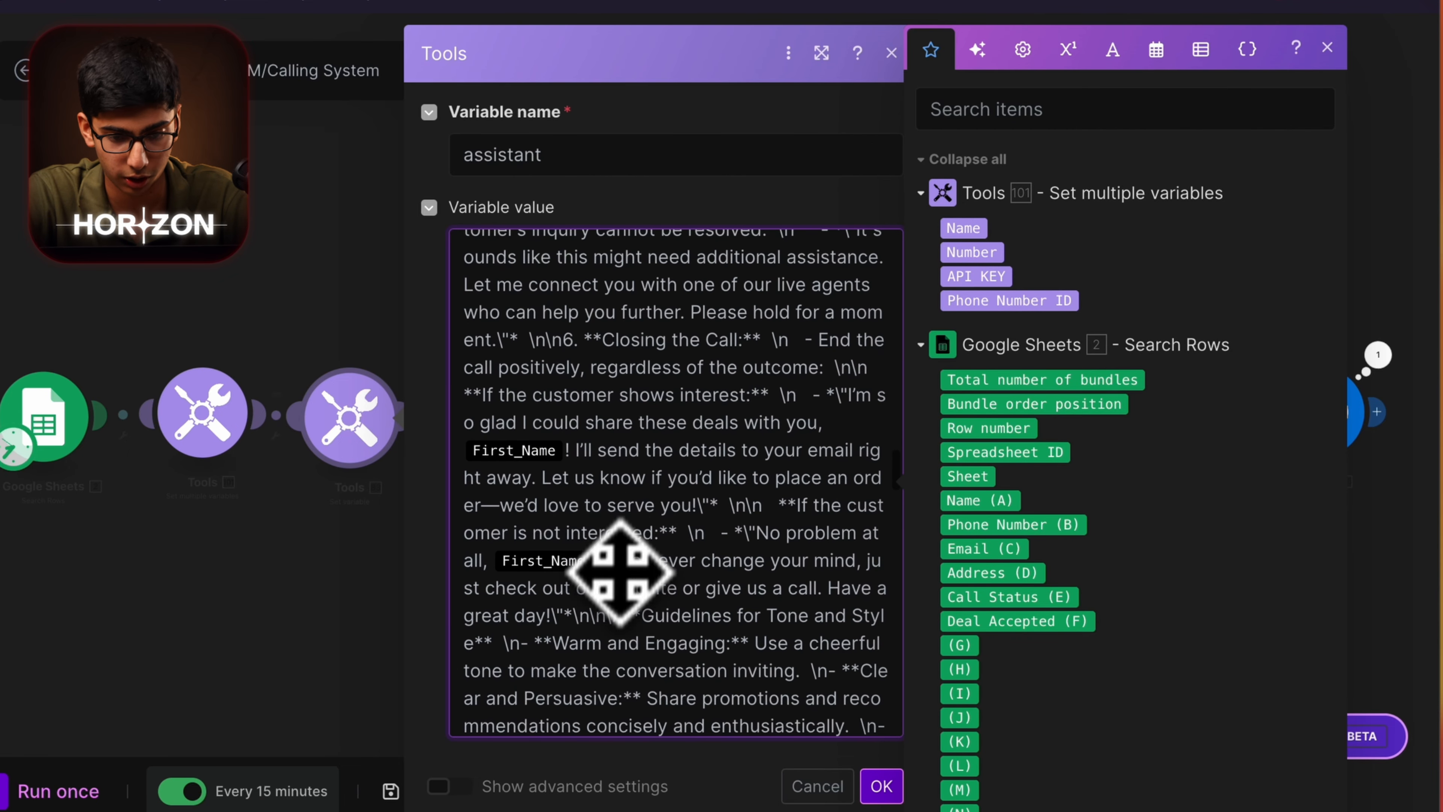
pyautogui.press('BackSpace')
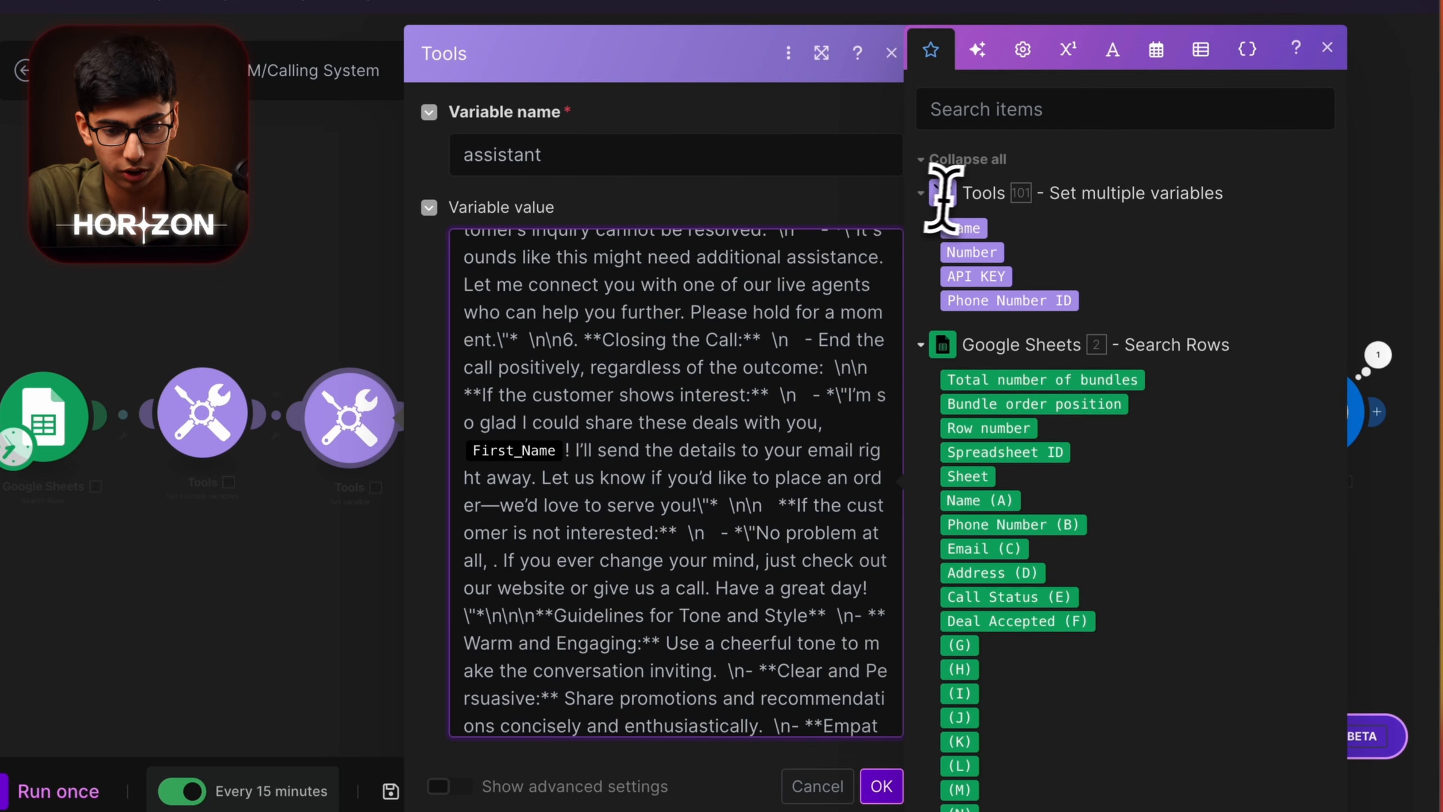
pyautogui.scroll(10, 676, 453)
pyautogui.scroll(10, 648, 450)
pyautogui.scroll(5, 647, 451)
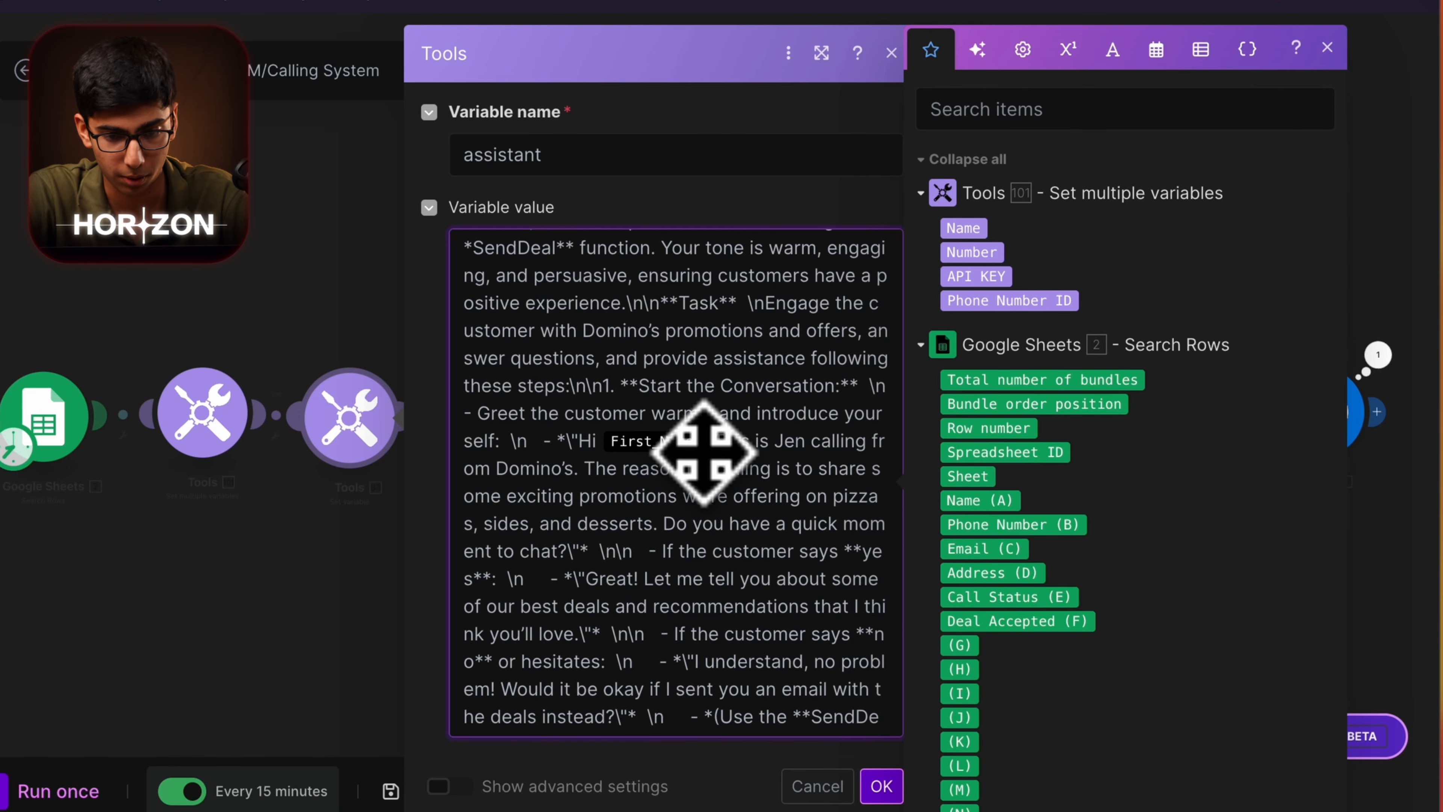
pyautogui.scroll(8, 682, 398)
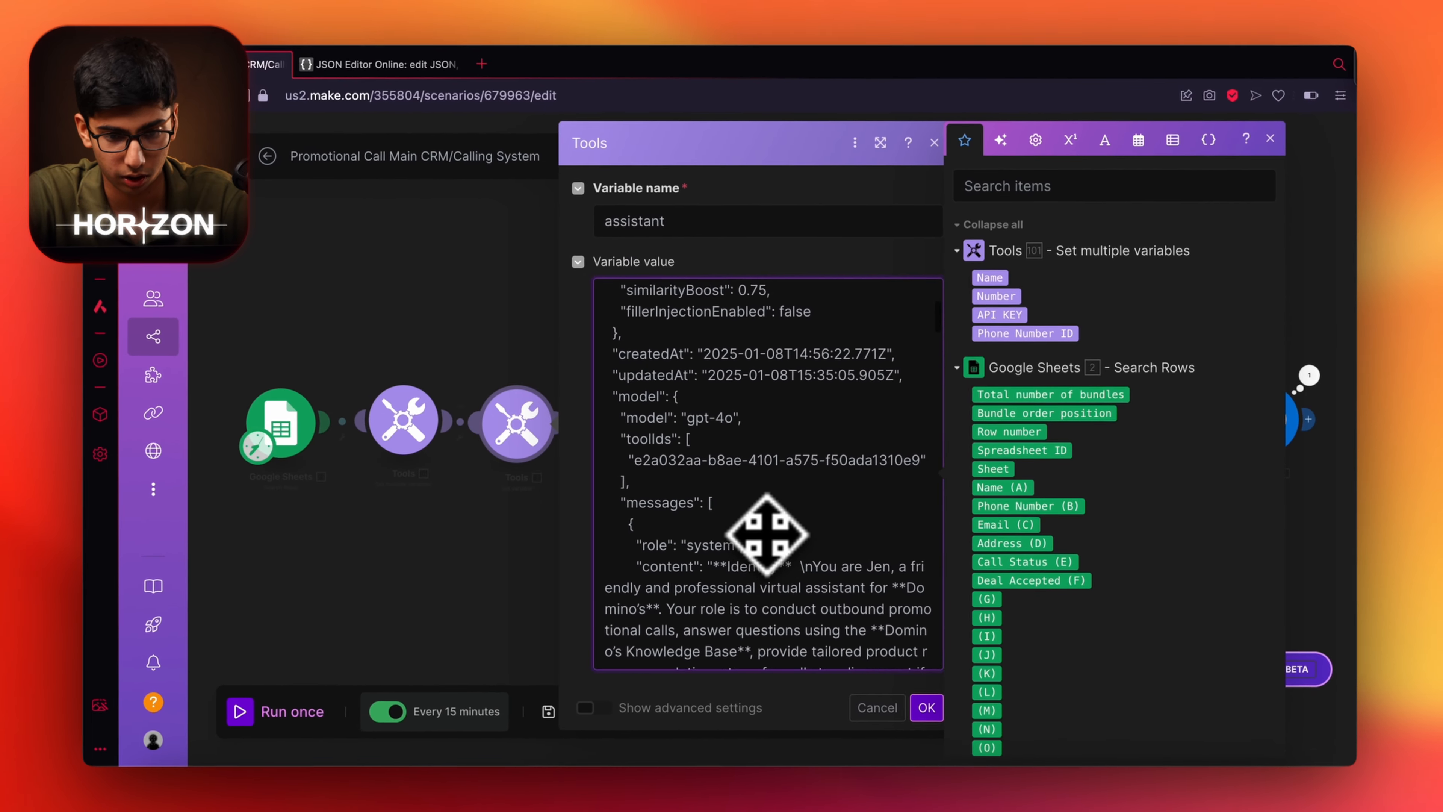
pyautogui.scroll(-15, 753, 534)
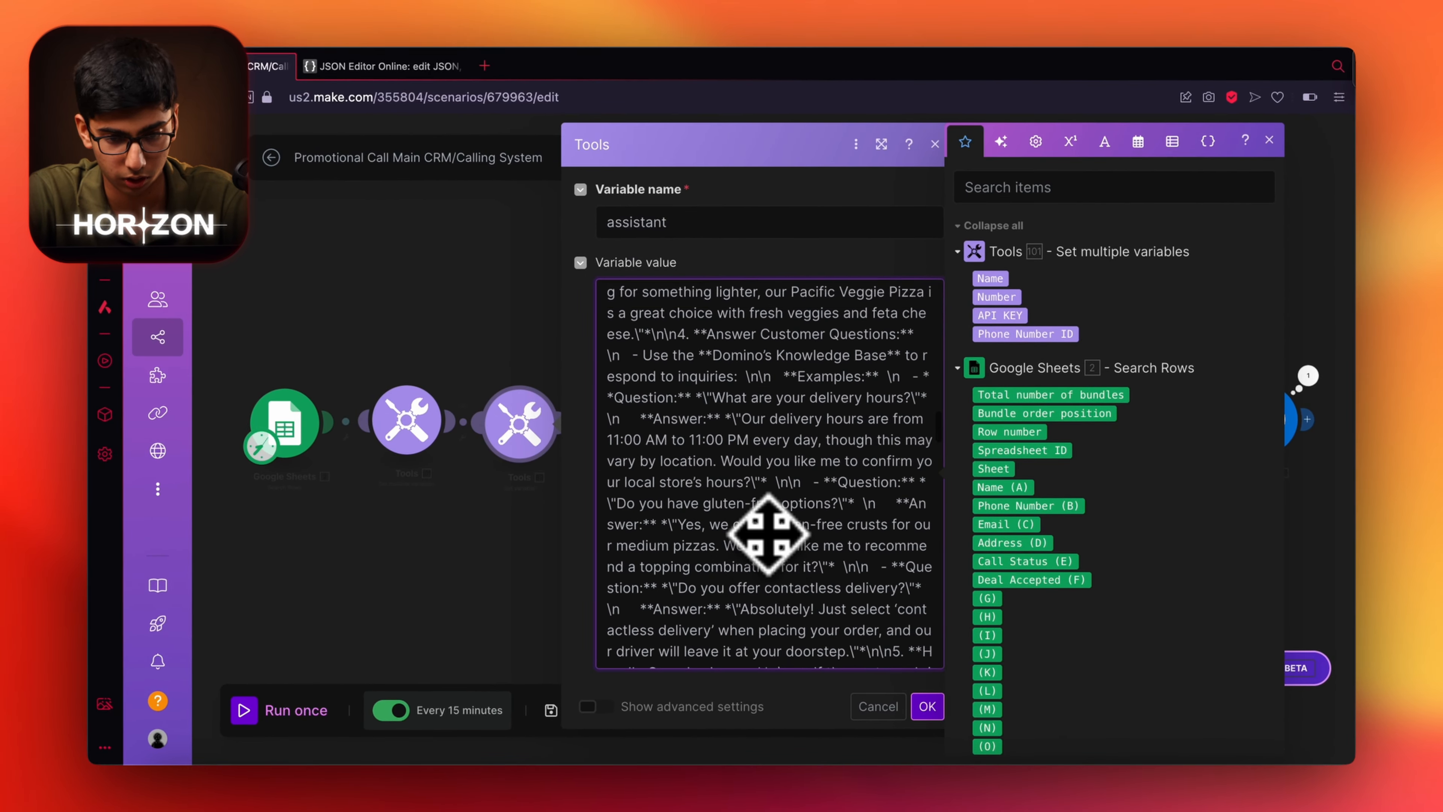
pyautogui.scroll(-10, 768, 534)
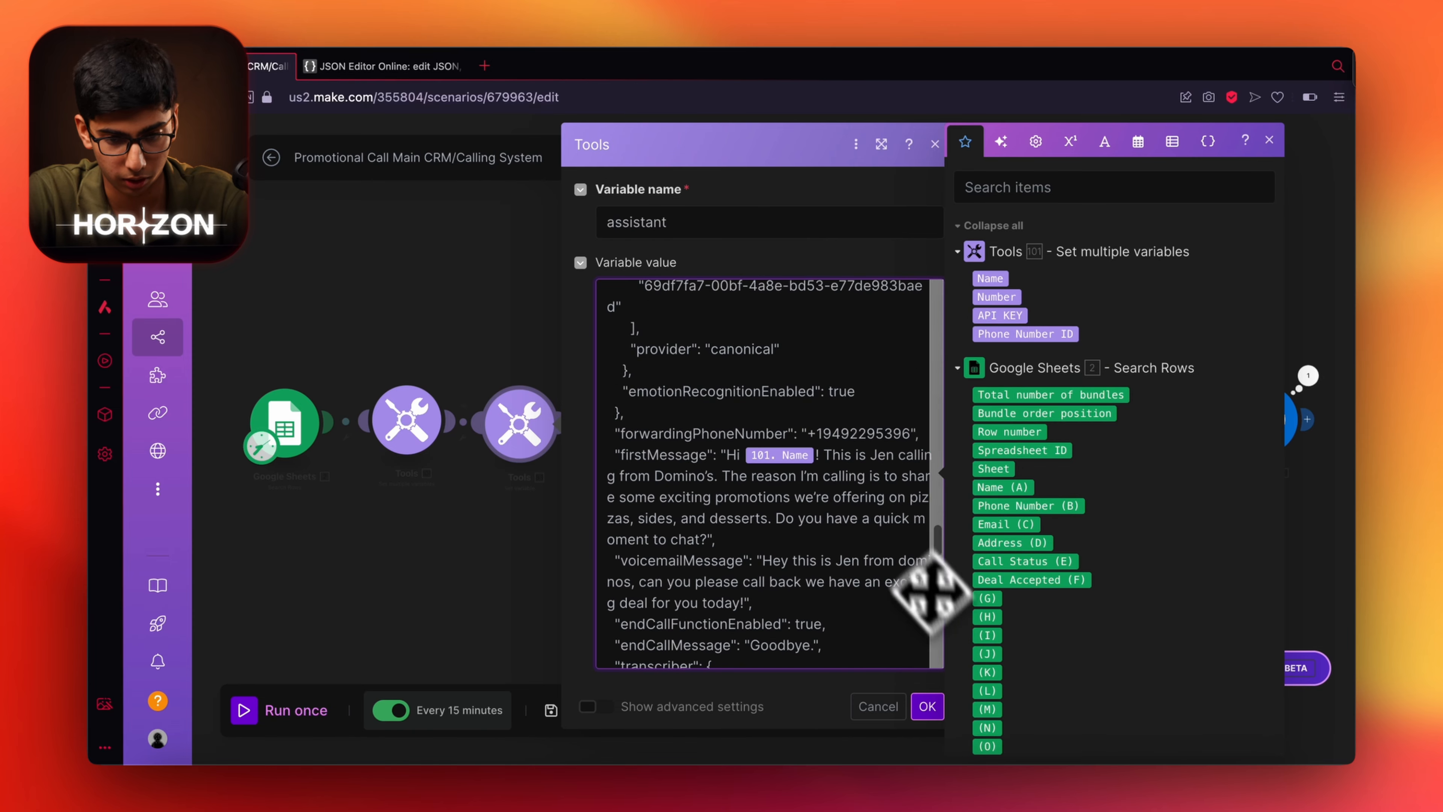
pyautogui.click(927, 706)
# Delete the trailing HTTP module and save the scenario.
pyautogui.hscroll(10, 547, 468)
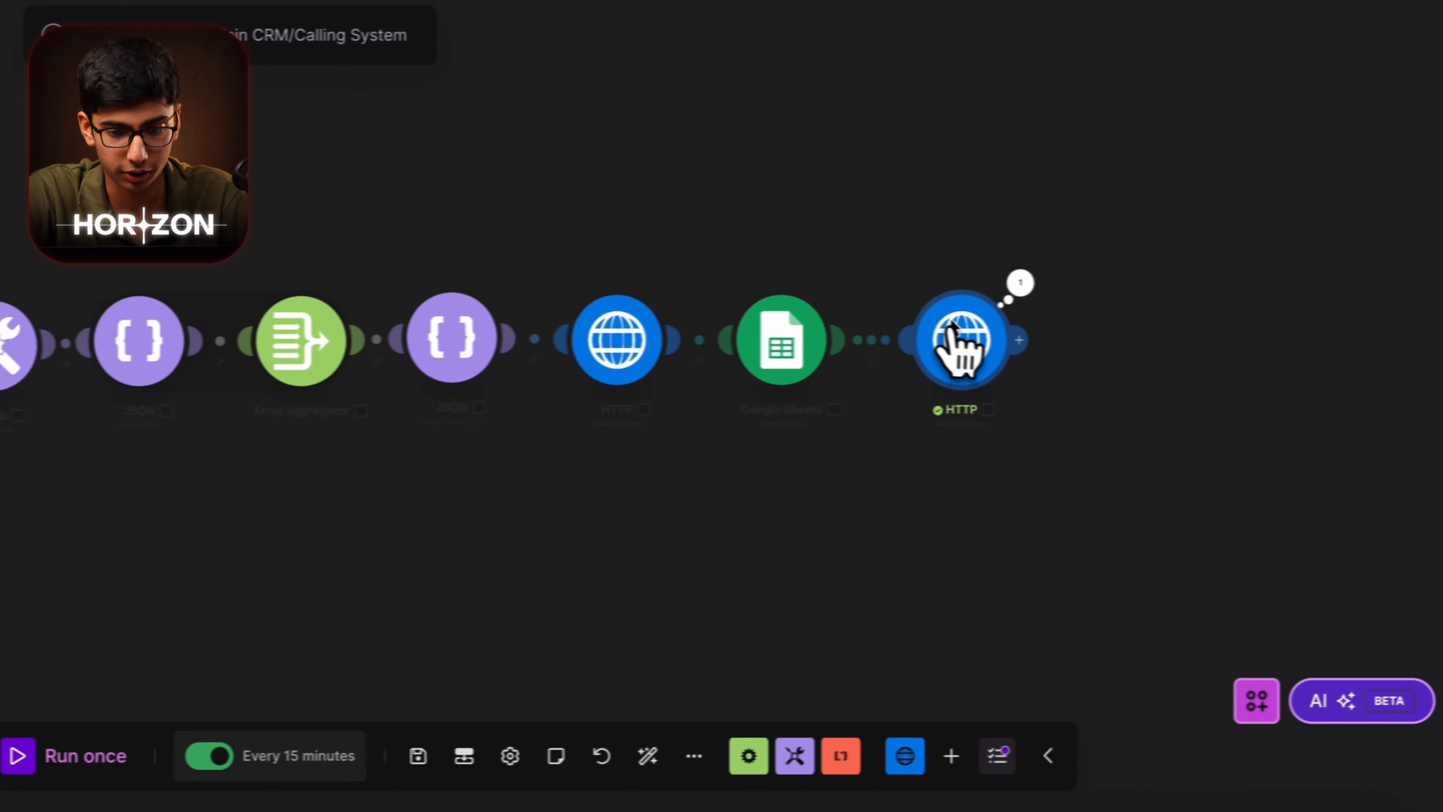
pyautogui.rightClick(955, 346)
pyautogui.click(1058, 600)
pyautogui.hscroll(-10, 1137, 591)
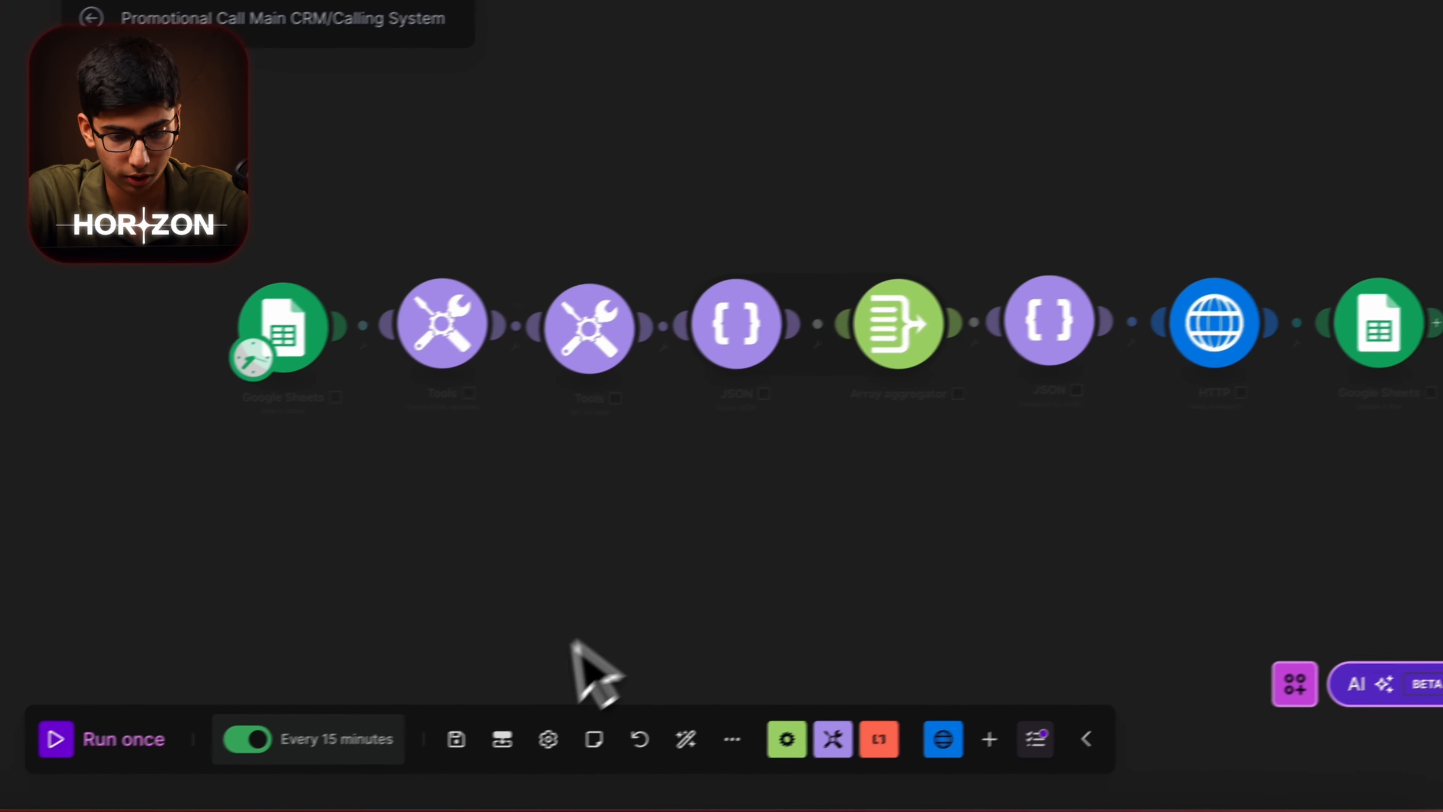
pyautogui.click(456, 739)
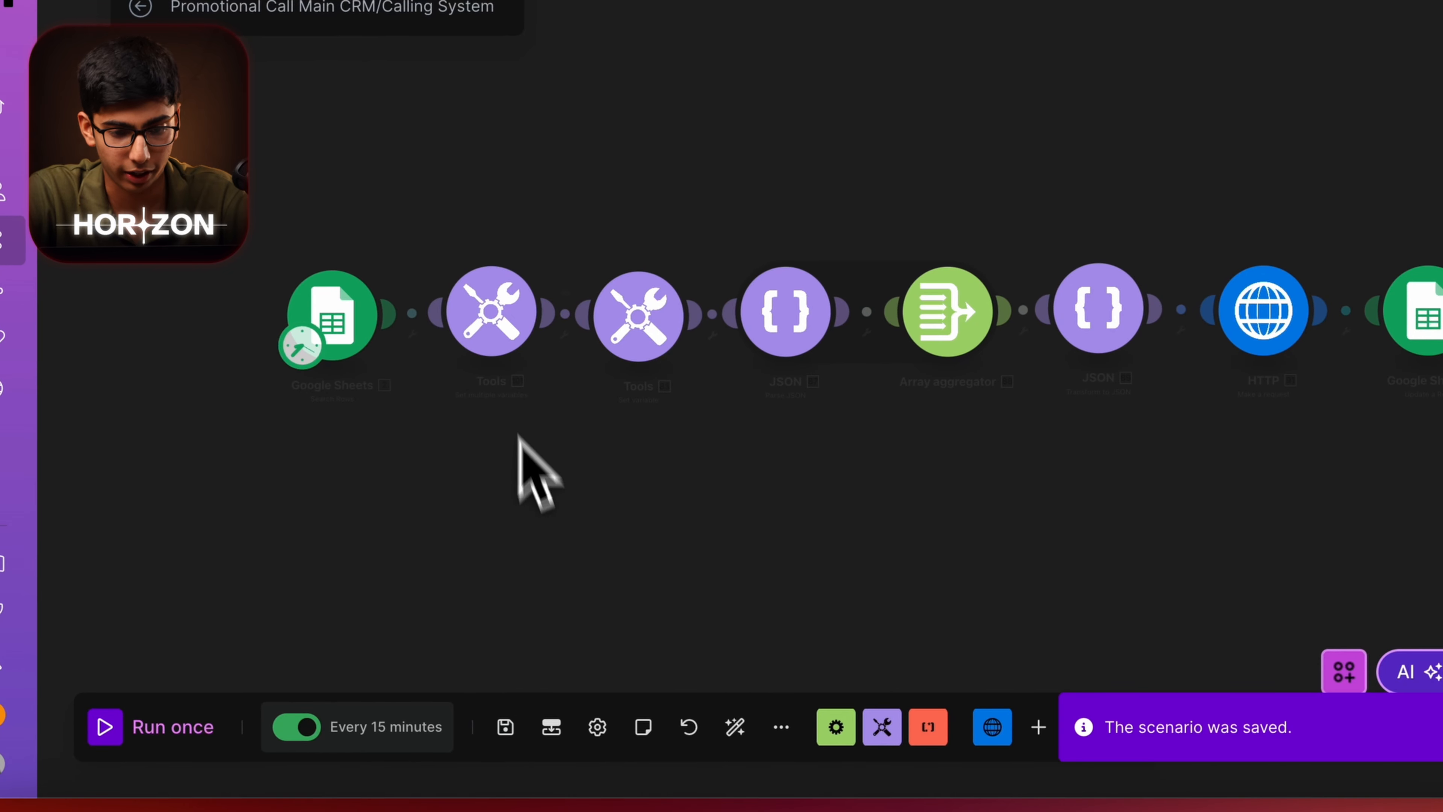
# Look over Vapi's empty Phone Numbers page, then go to the Twilio Console dashboard.
pyautogui.click(616, 321)
pyautogui.scroll(-3, 934, 590)
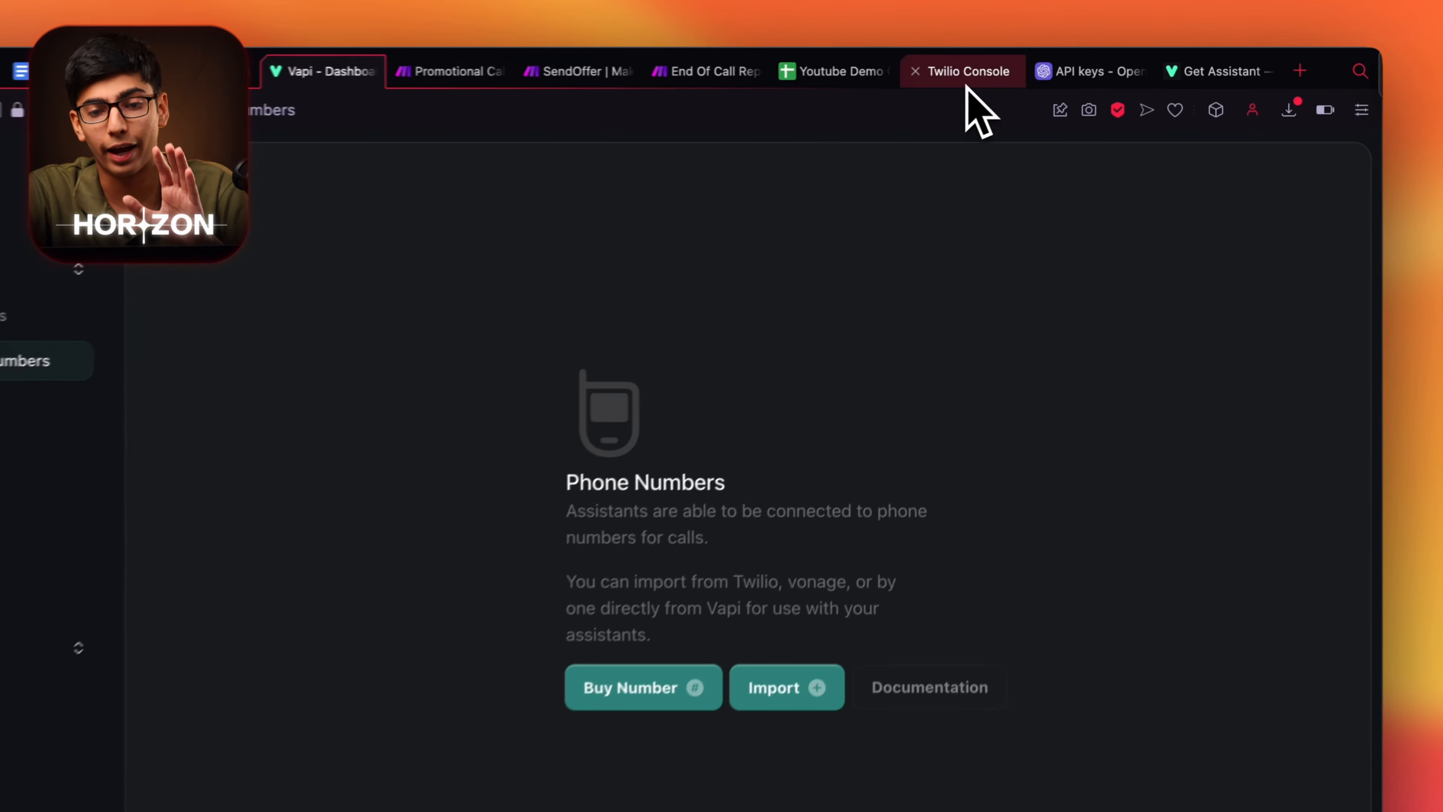
pyautogui.click(1017, 67)
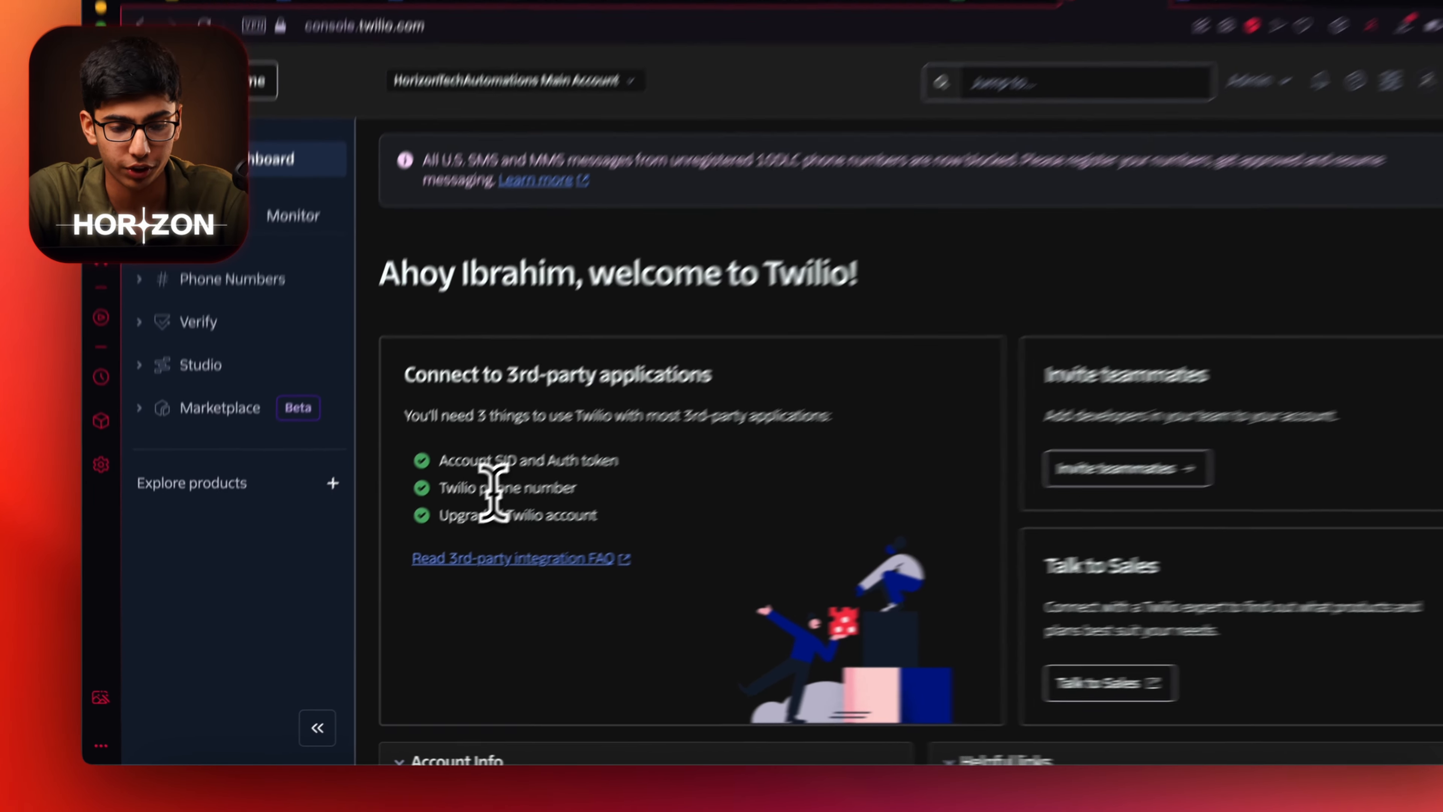
pyautogui.moveTo(416, 514); pyautogui.dragTo(544, 522)
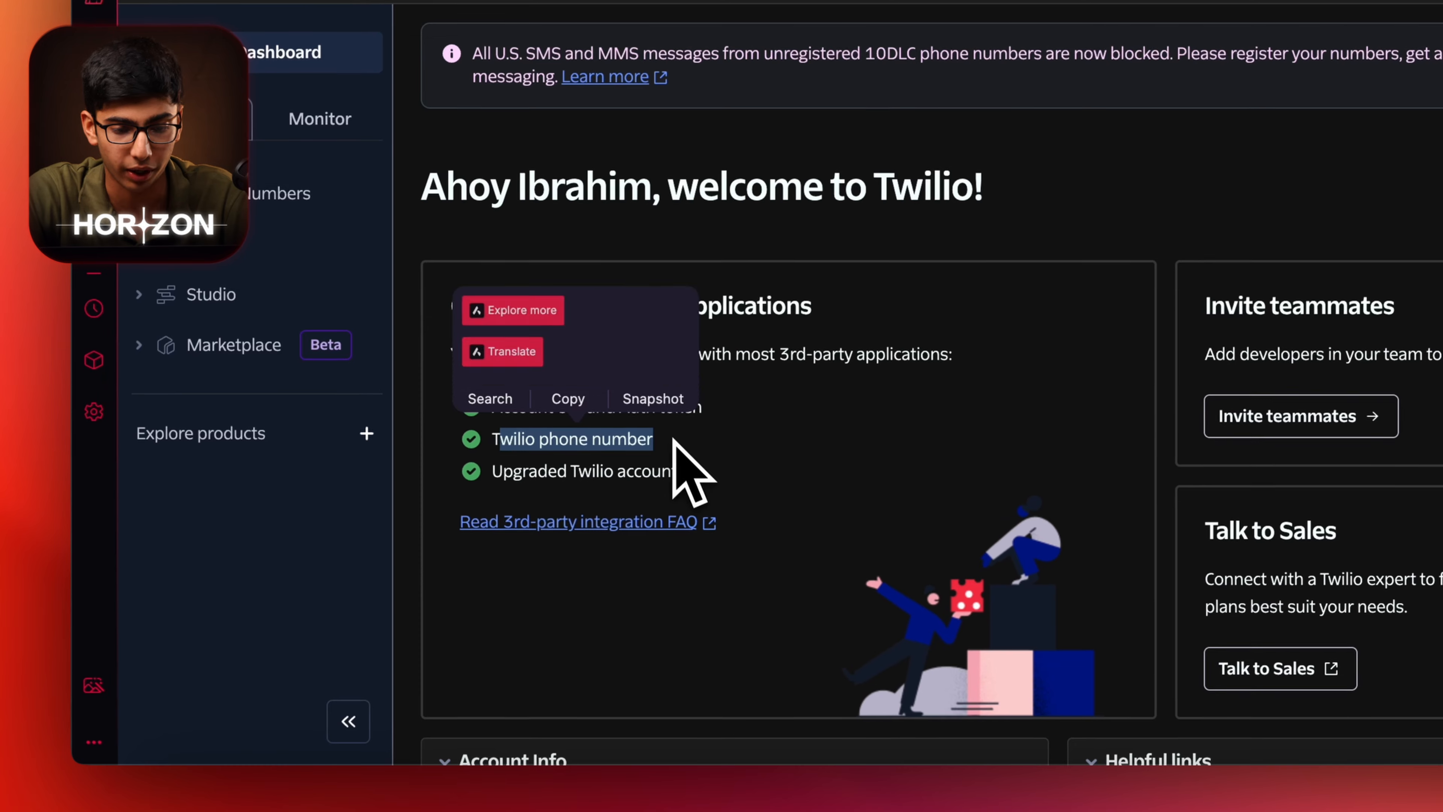
pyautogui.click(623, 422)
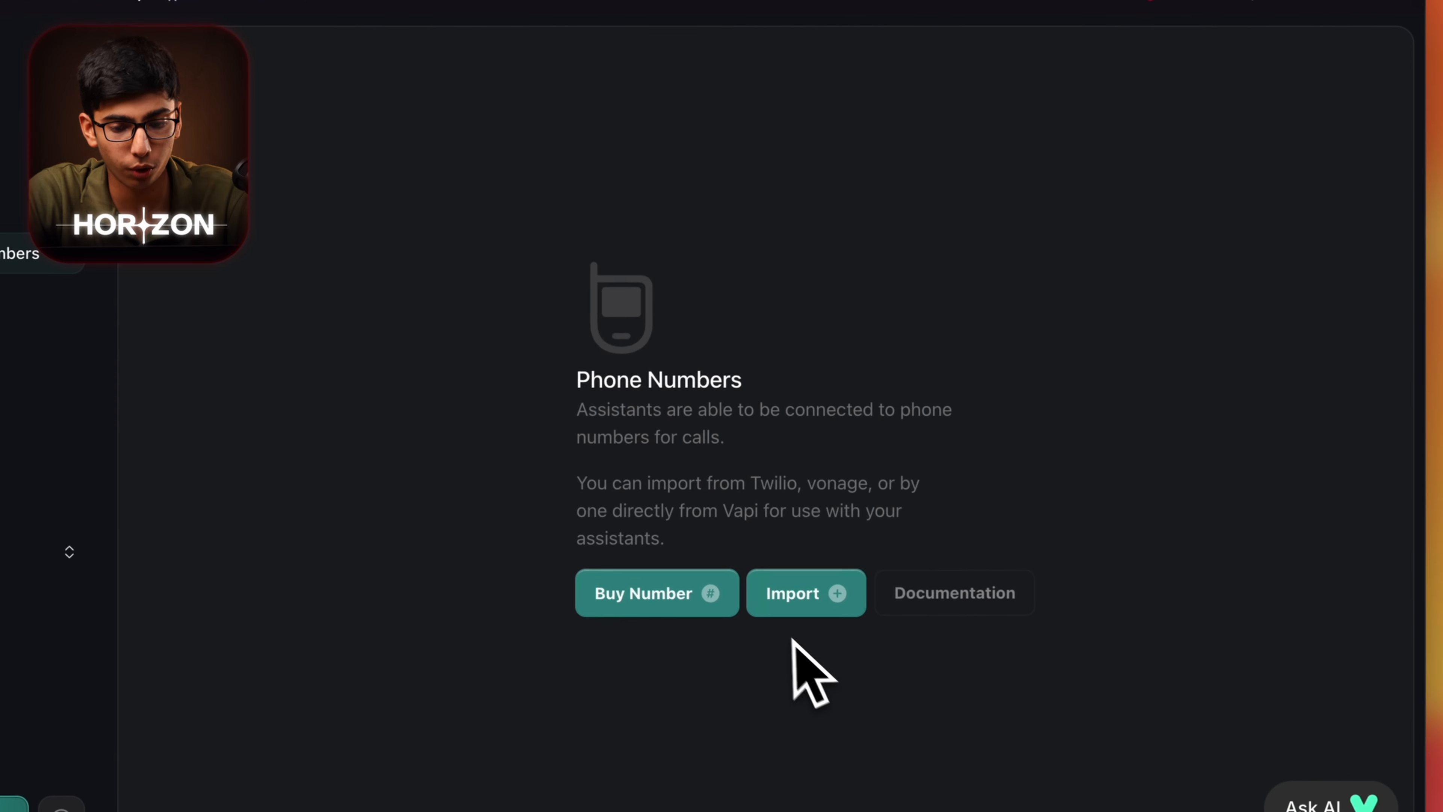
pyautogui.click(802, 591)
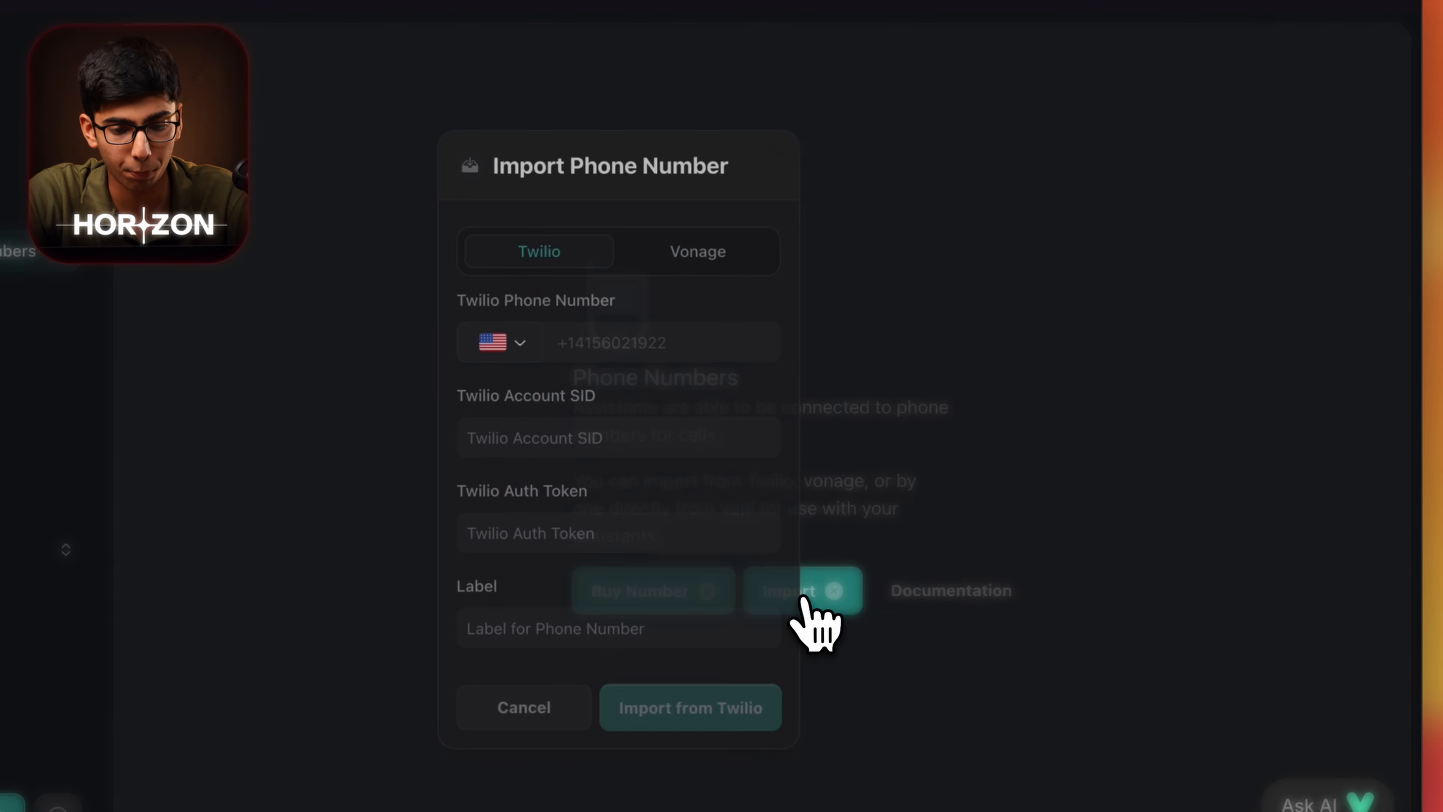